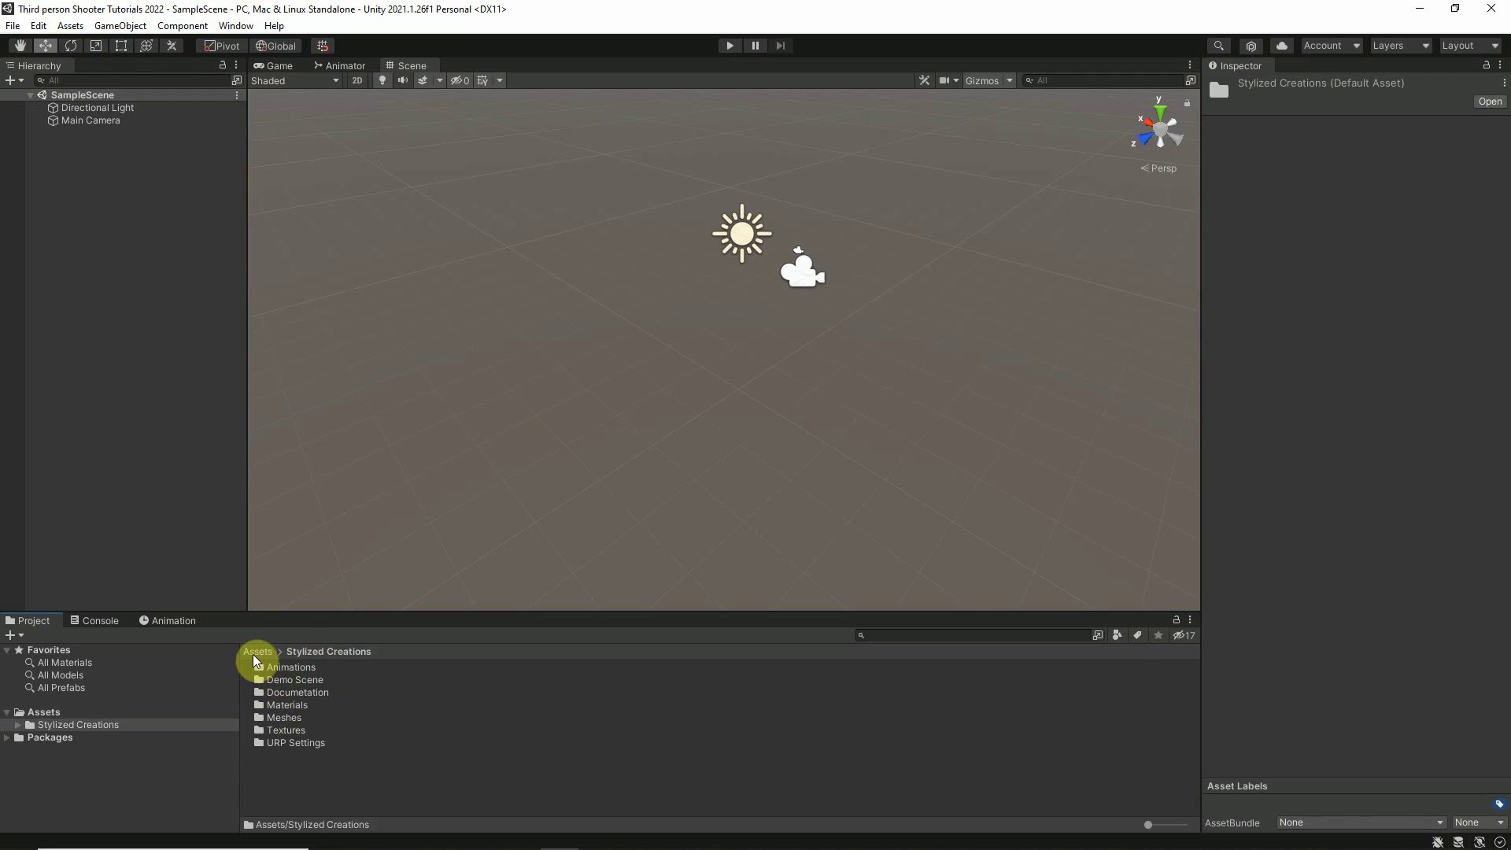
Look through the Character Model and Weapons subfolders of the Meshes folder in Stylized Creations.
{"action": "double_click", "coordinate": [284, 717]}
{"action": "double_click", "coordinate": [295, 667]}
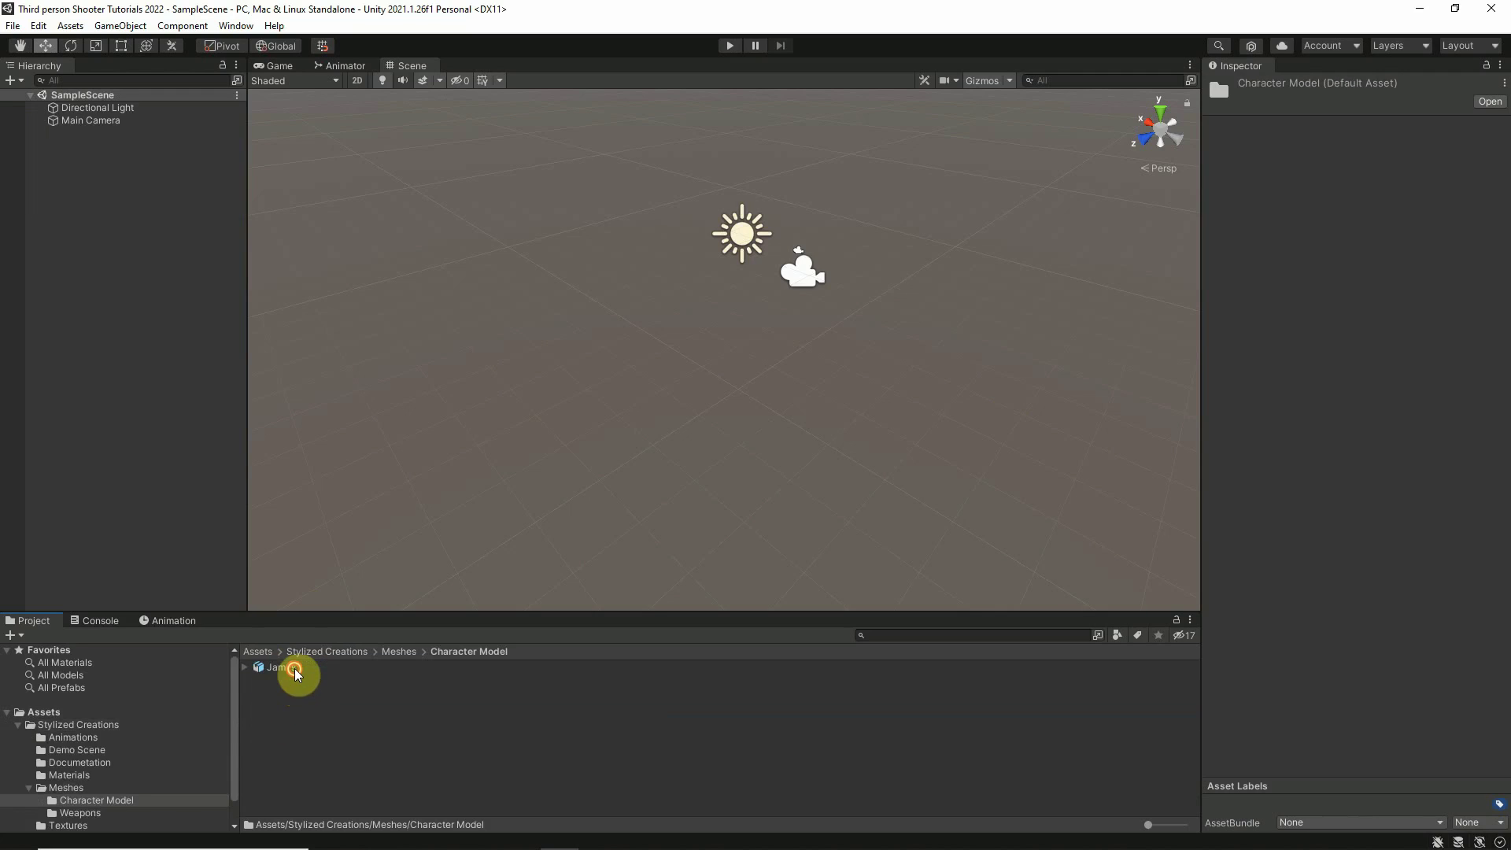
{"action": "left_click", "coordinate": [258, 651]}
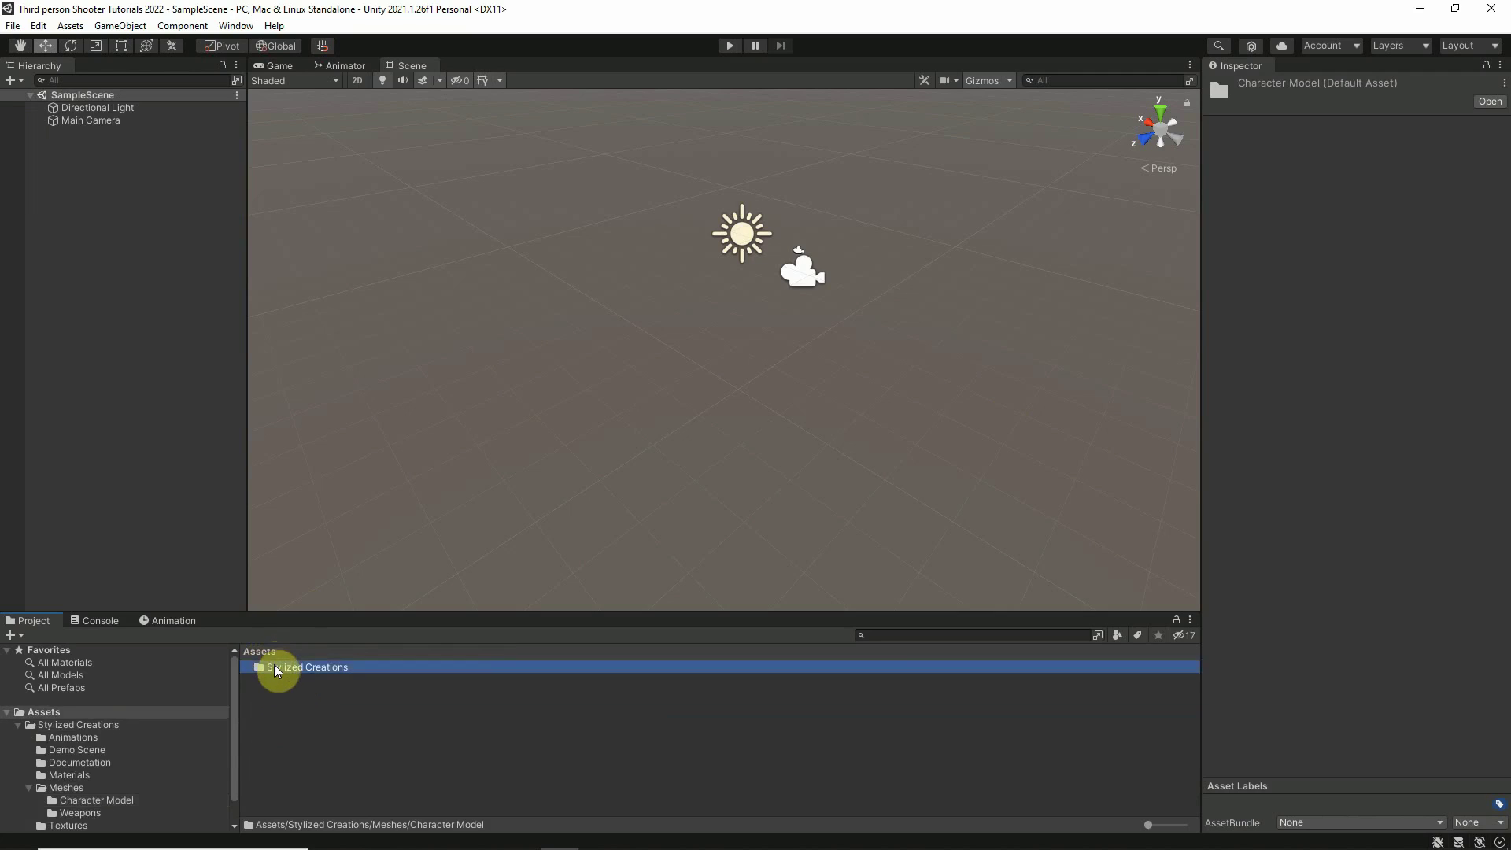
{"action": "double_click", "coordinate": [274, 665]}
{"action": "double_click", "coordinate": [280, 713]}
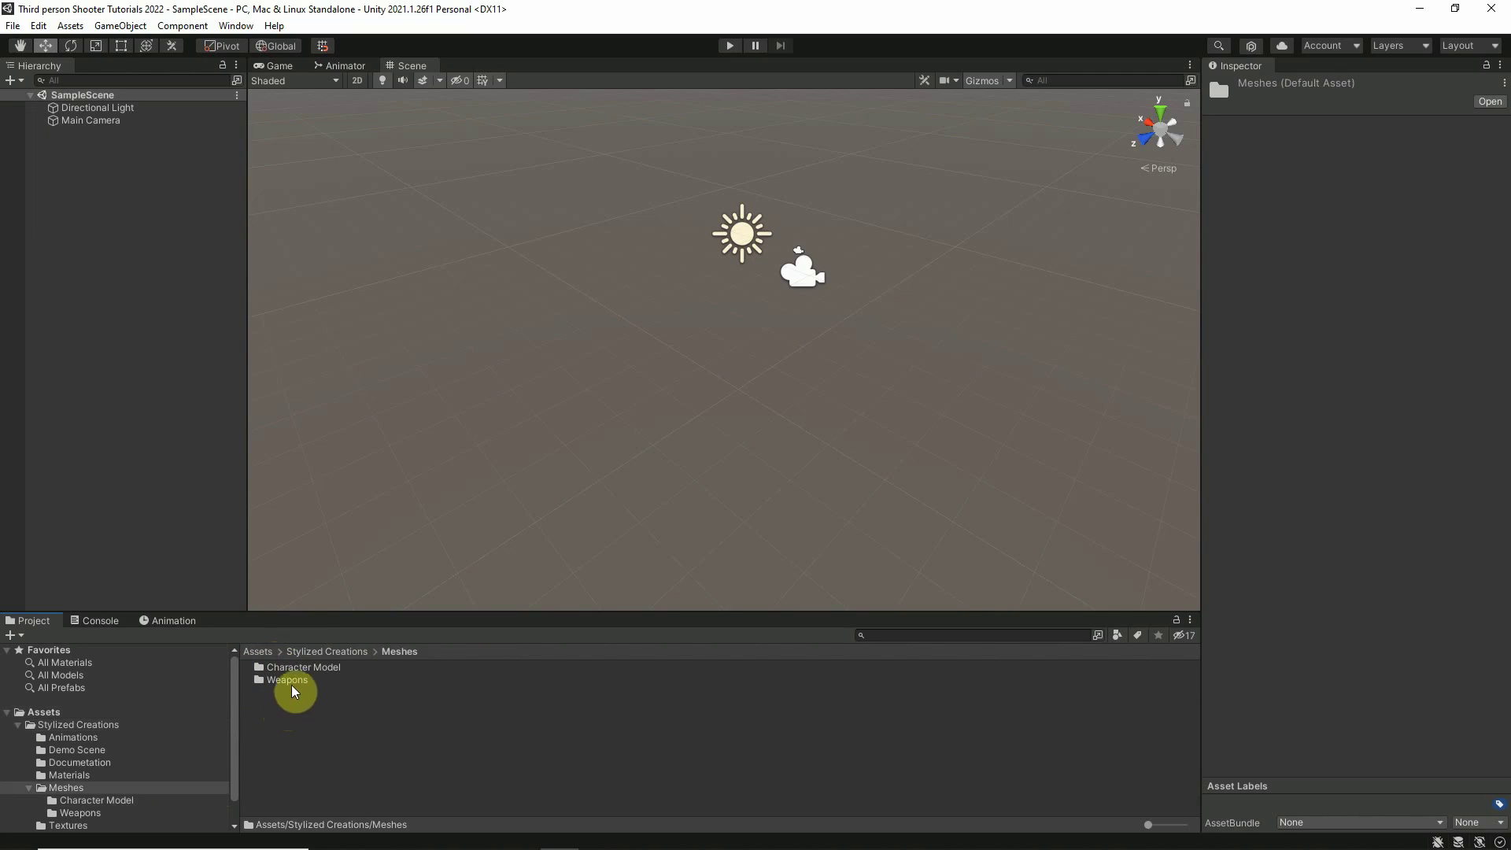
{"action": "double_click", "coordinate": [294, 678]}
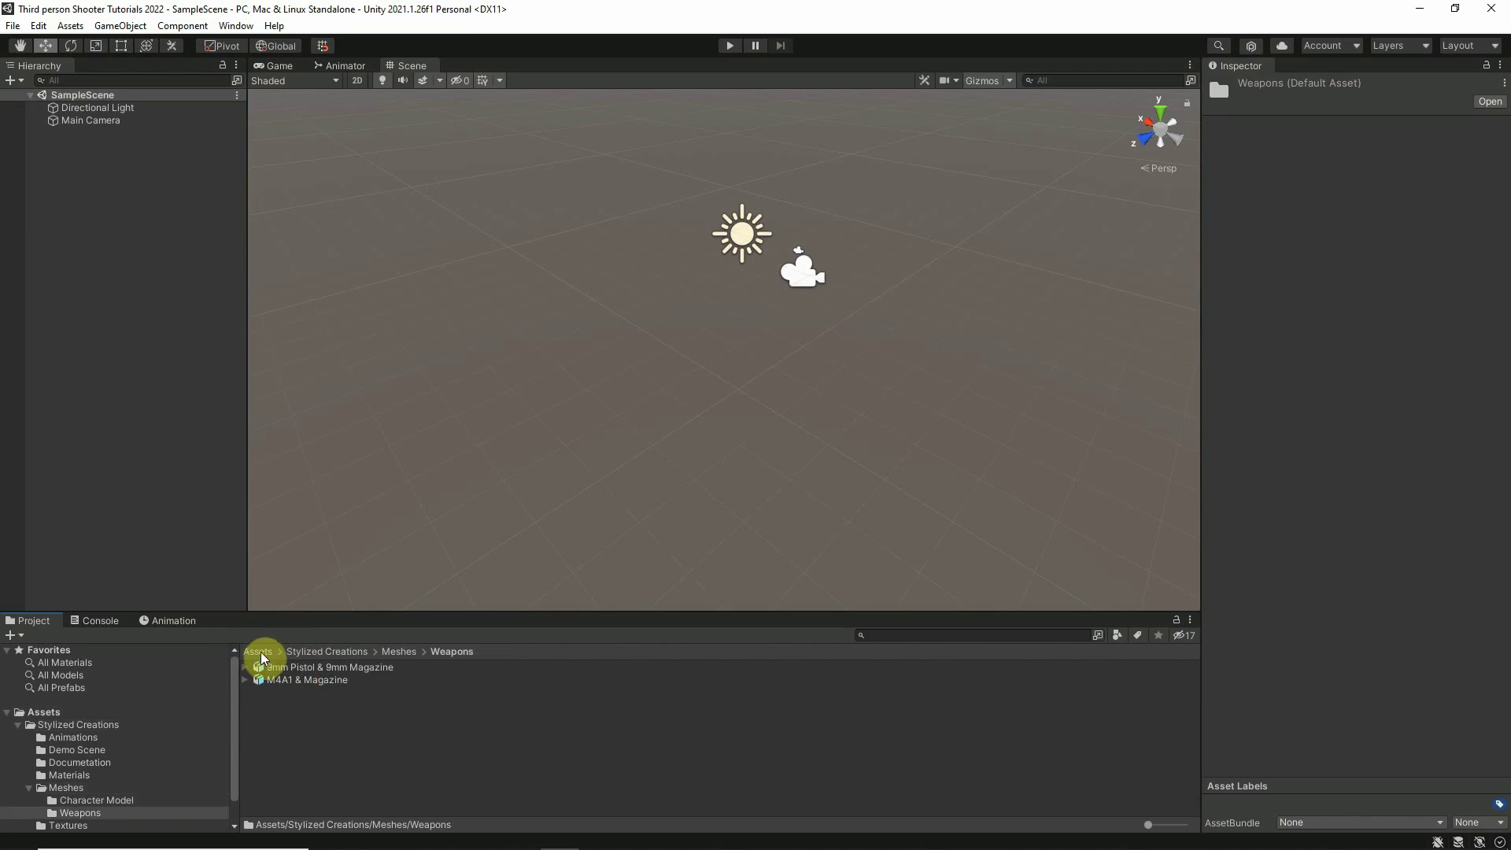
{"action": "left_click", "coordinate": [326, 651]}
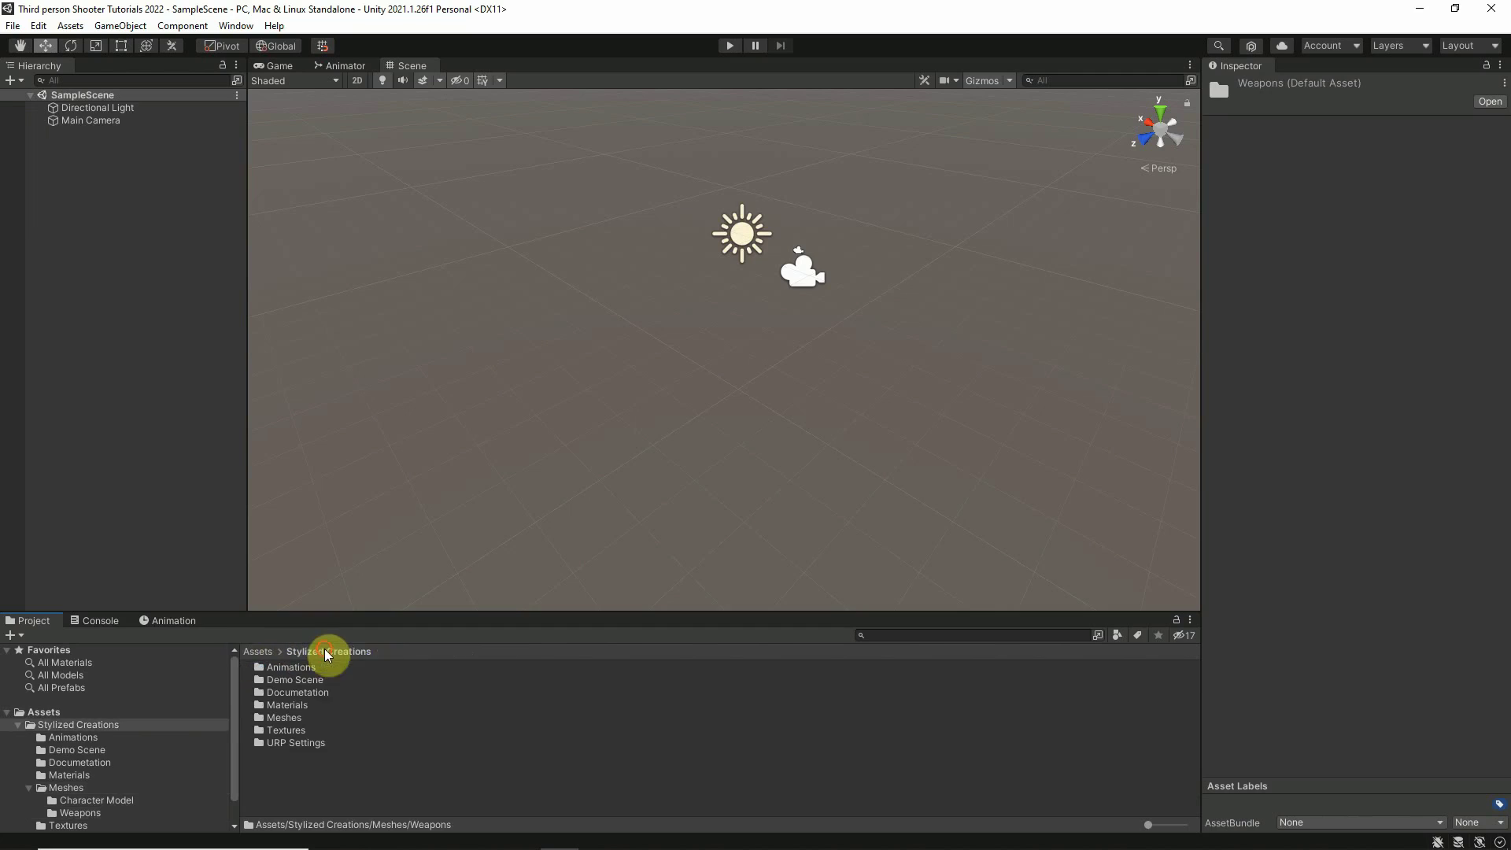
Preview the James character model from the front, then go back to the Stylized Creations folder.
{"action": "double_click", "coordinate": [287, 716]}
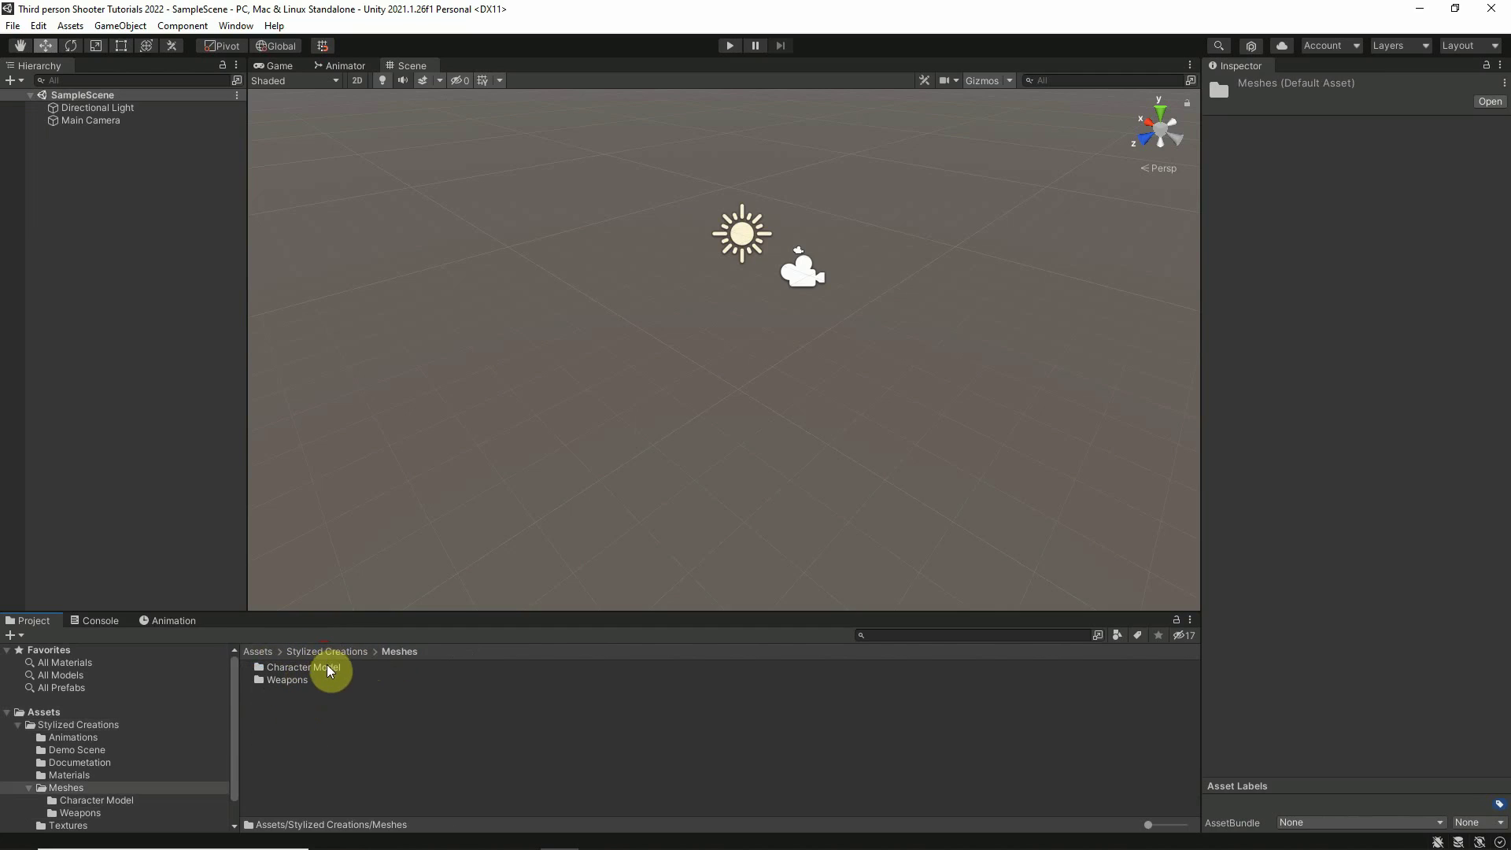
{"action": "double_click", "coordinate": [326, 667]}
{"action": "left_click", "coordinate": [290, 673]}
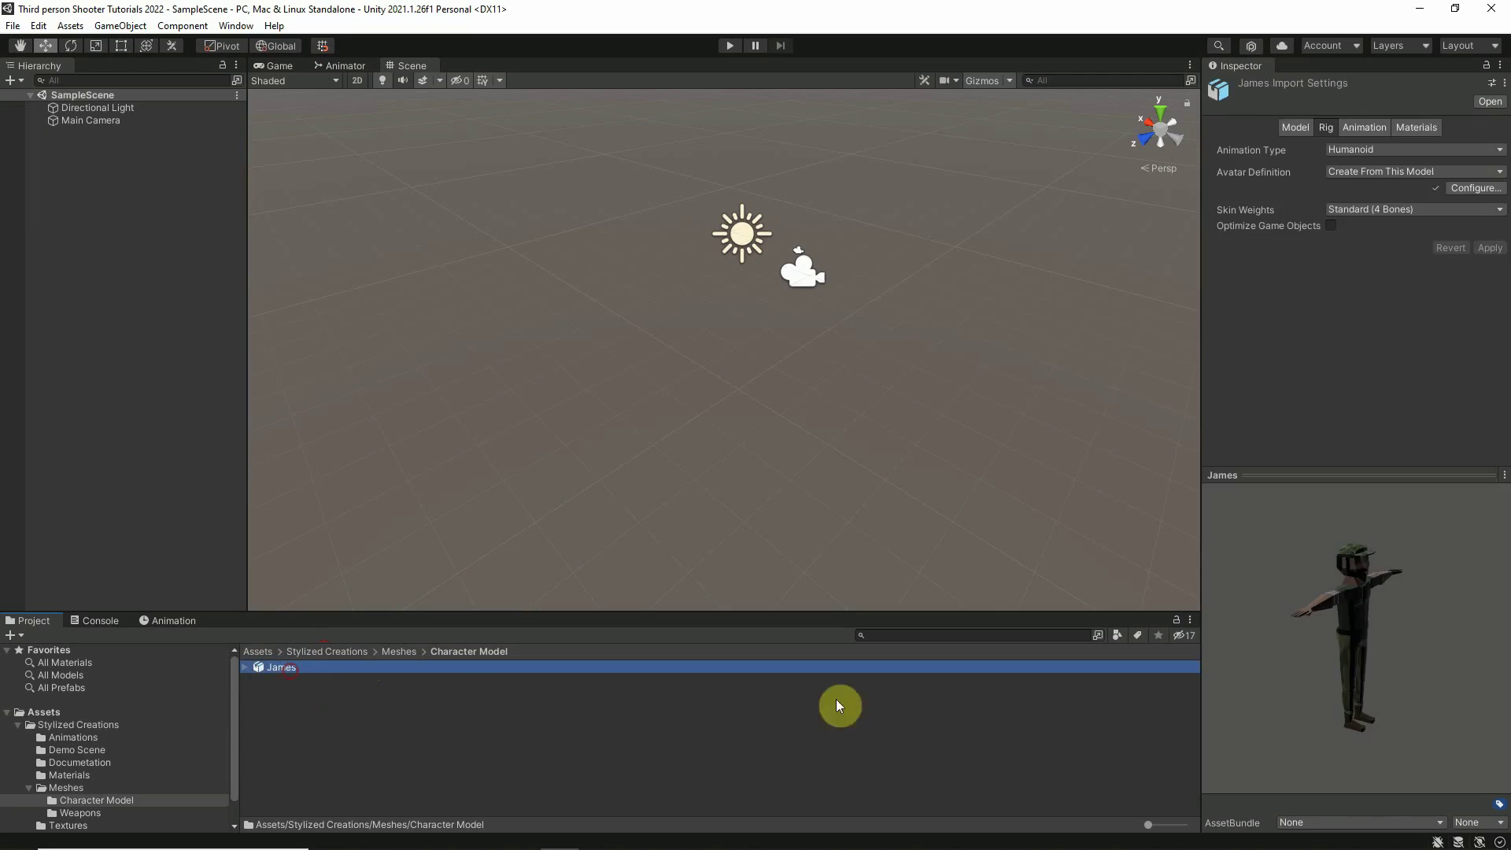
{"action": "left_click_drag", "start_coordinate": [1407, 667], "coordinate": [1320, 634]}
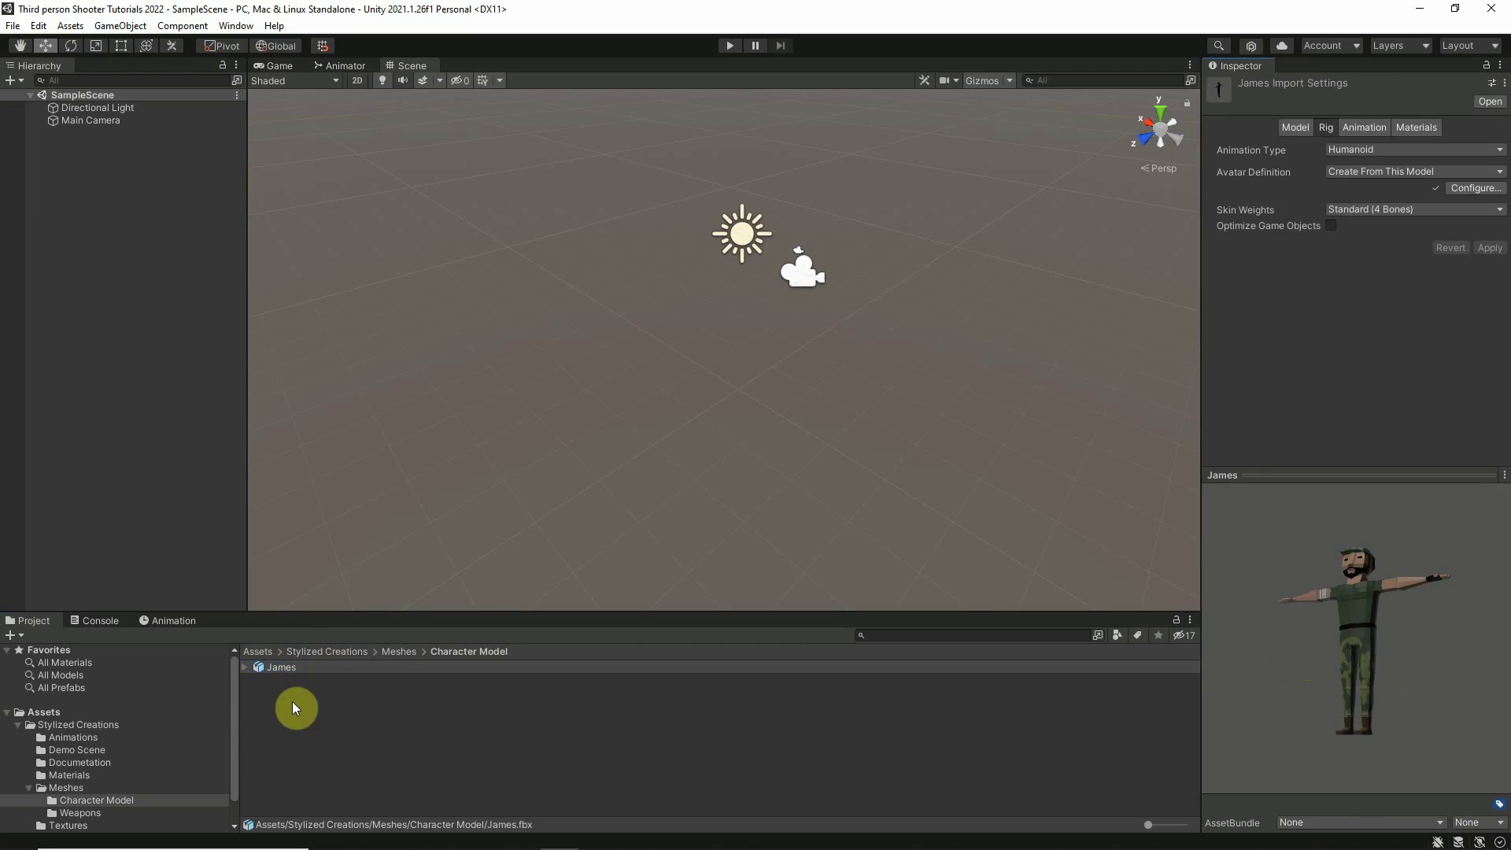
{"action": "left_click", "coordinate": [396, 653]}
{"action": "left_click", "coordinate": [323, 652]}
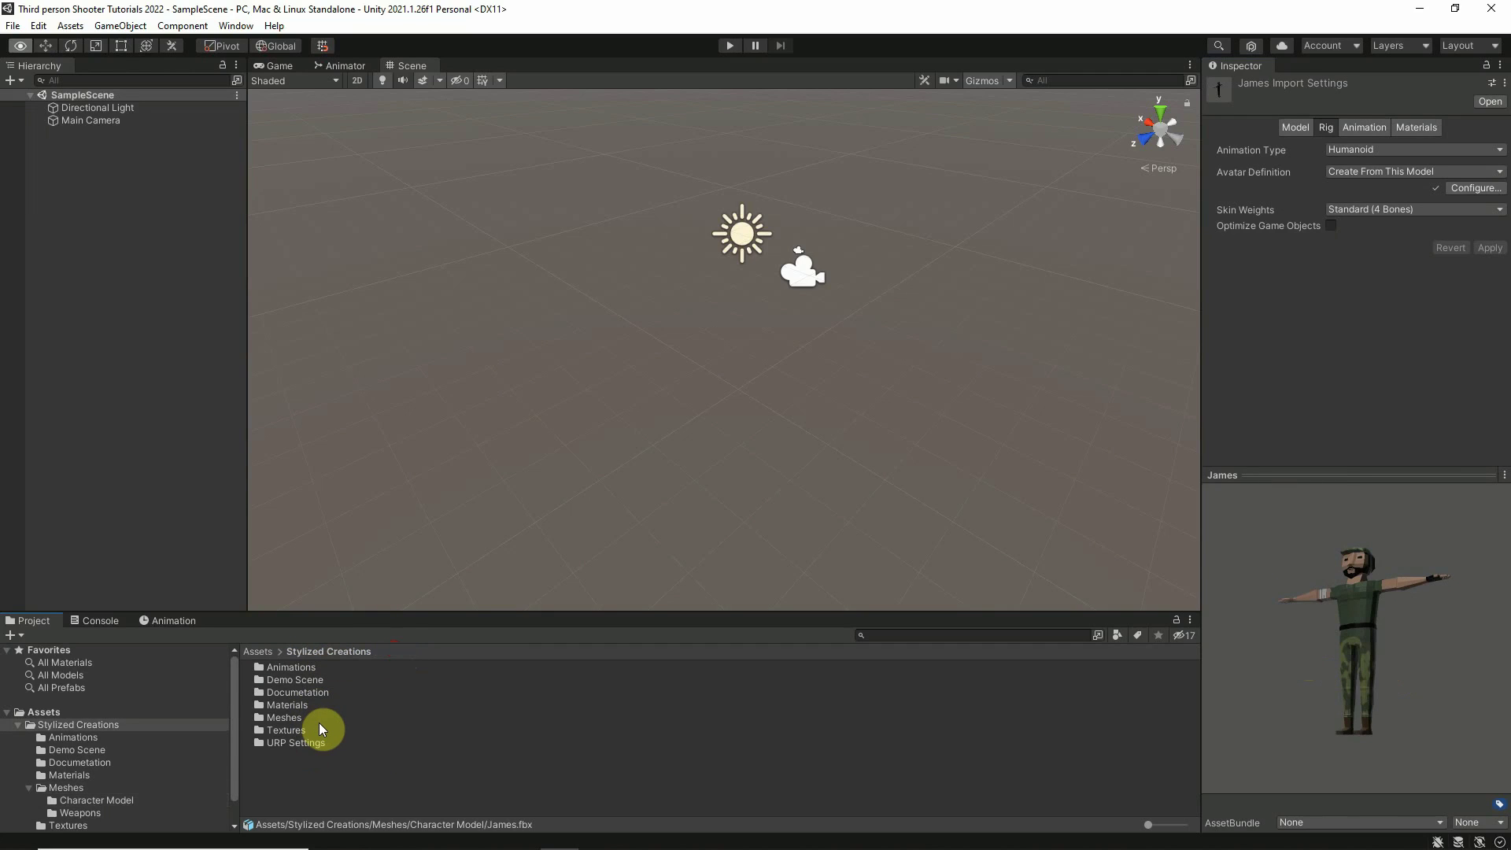
Switch to the Downloads folder in File Explorer and extract the Stylized Creations archive into the Documents folder.
{"action": "key", "text": "alt+Tab"}
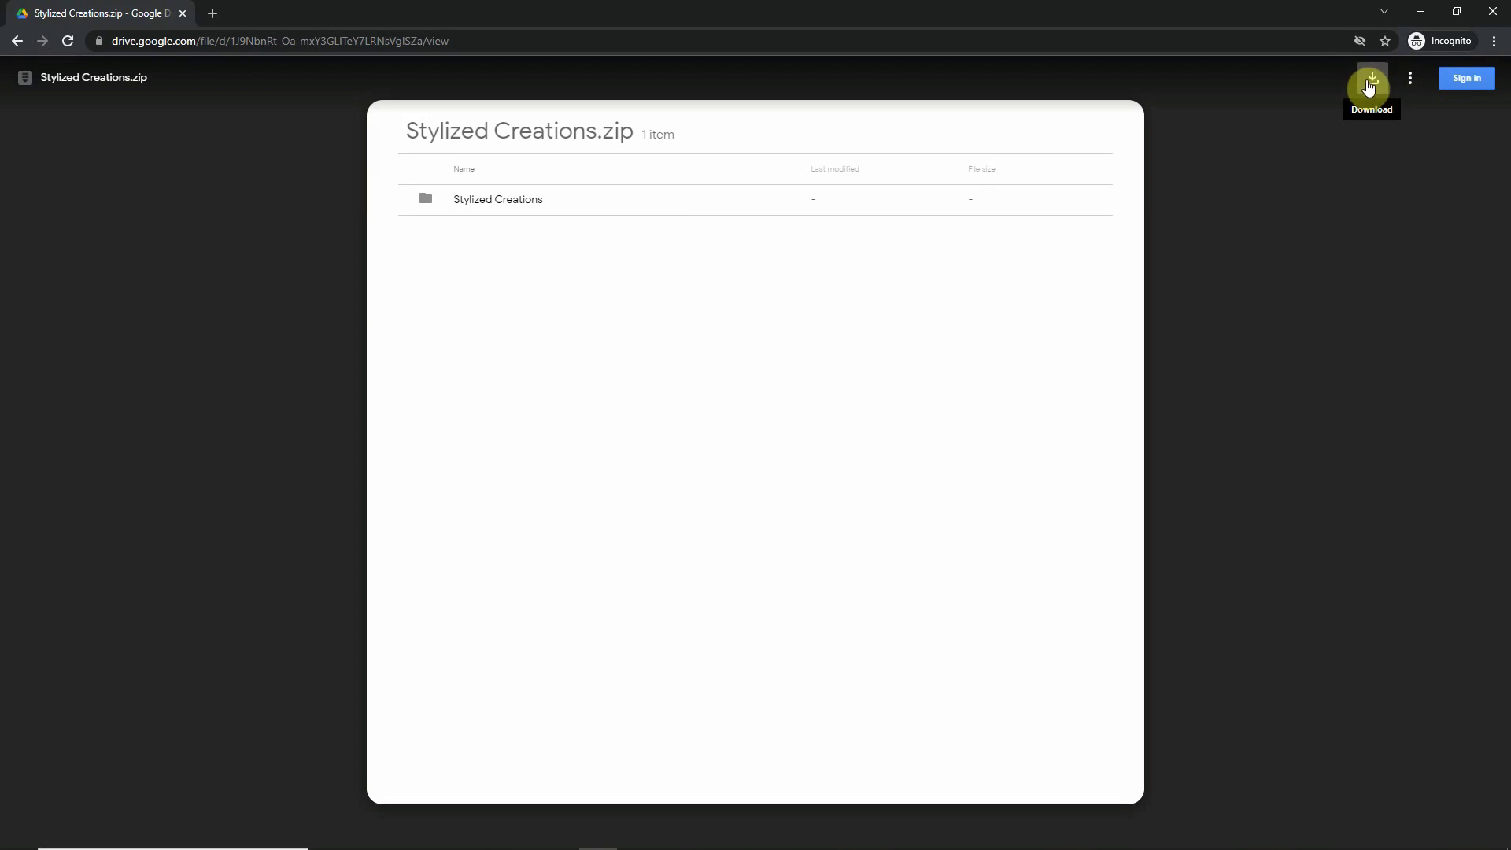
{"action": "key", "text": "alt+Tab"}
{"action": "key", "text": "Tab"}
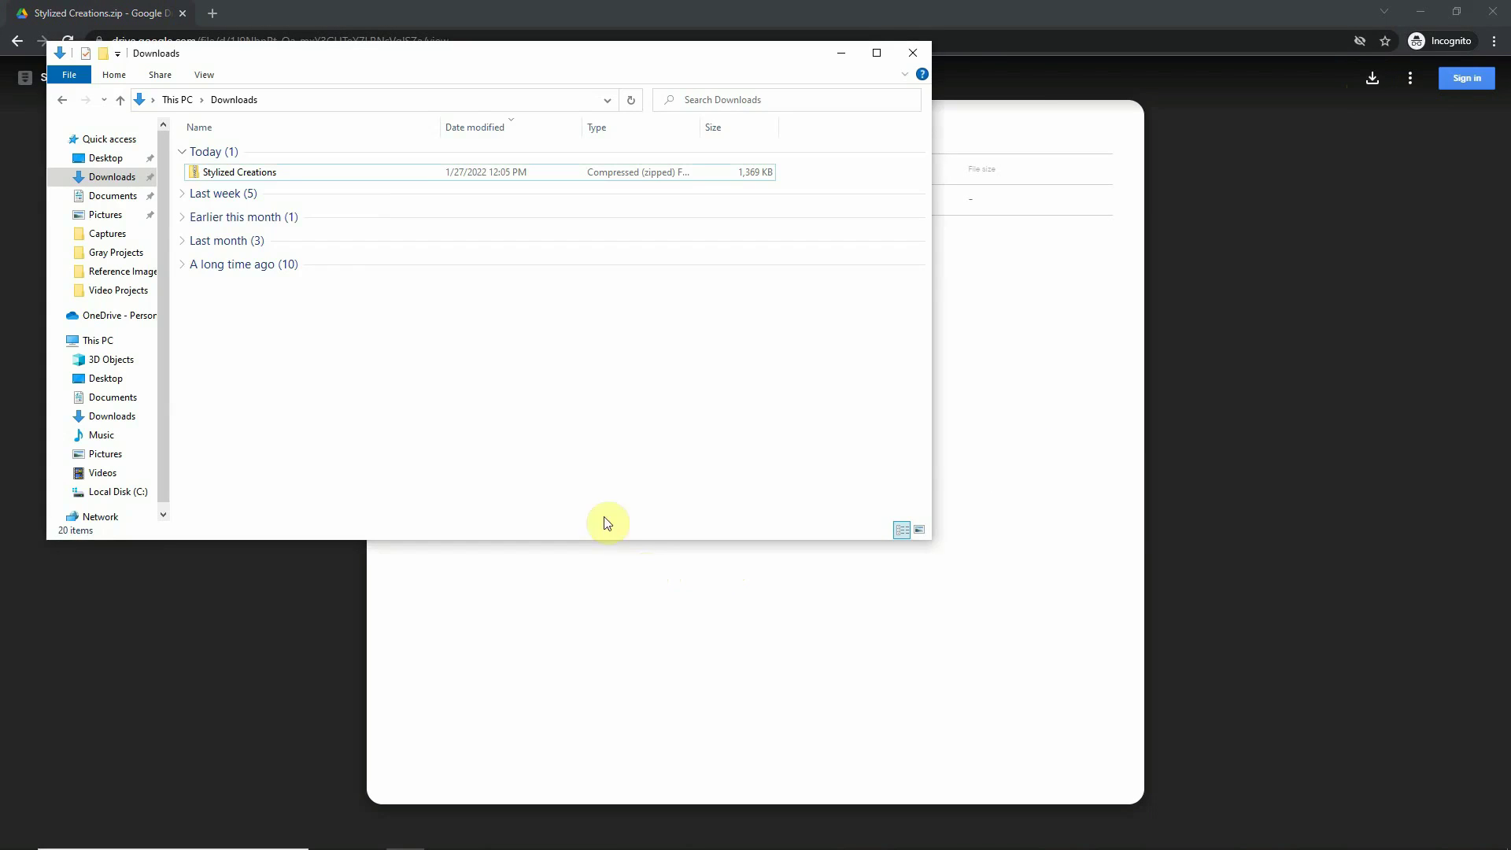
{"action": "left_click", "coordinate": [245, 173]}
{"action": "right_click", "coordinate": [244, 173]}
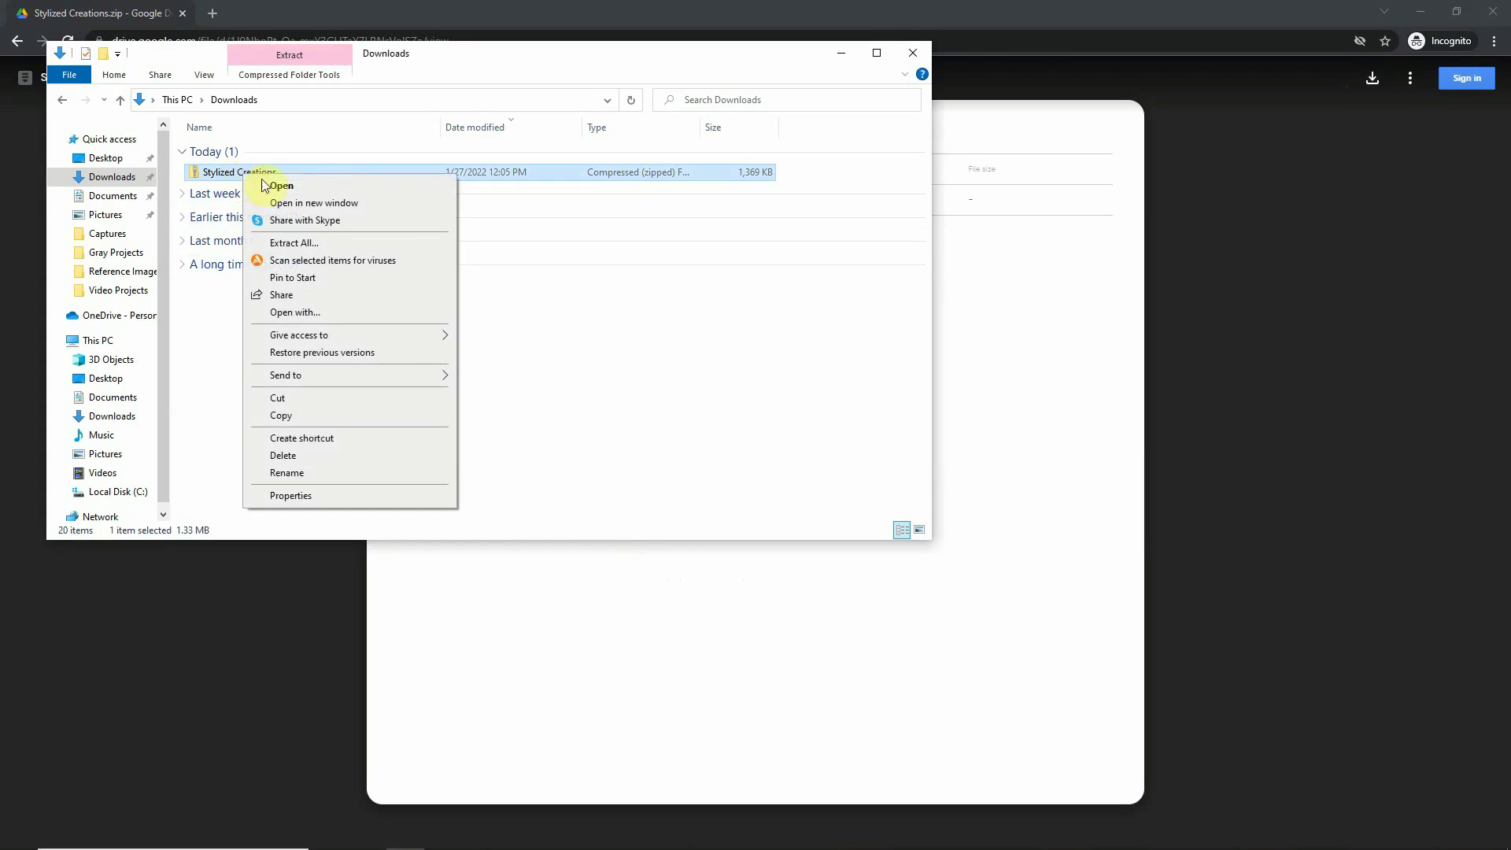
{"action": "left_click", "coordinate": [299, 242]}
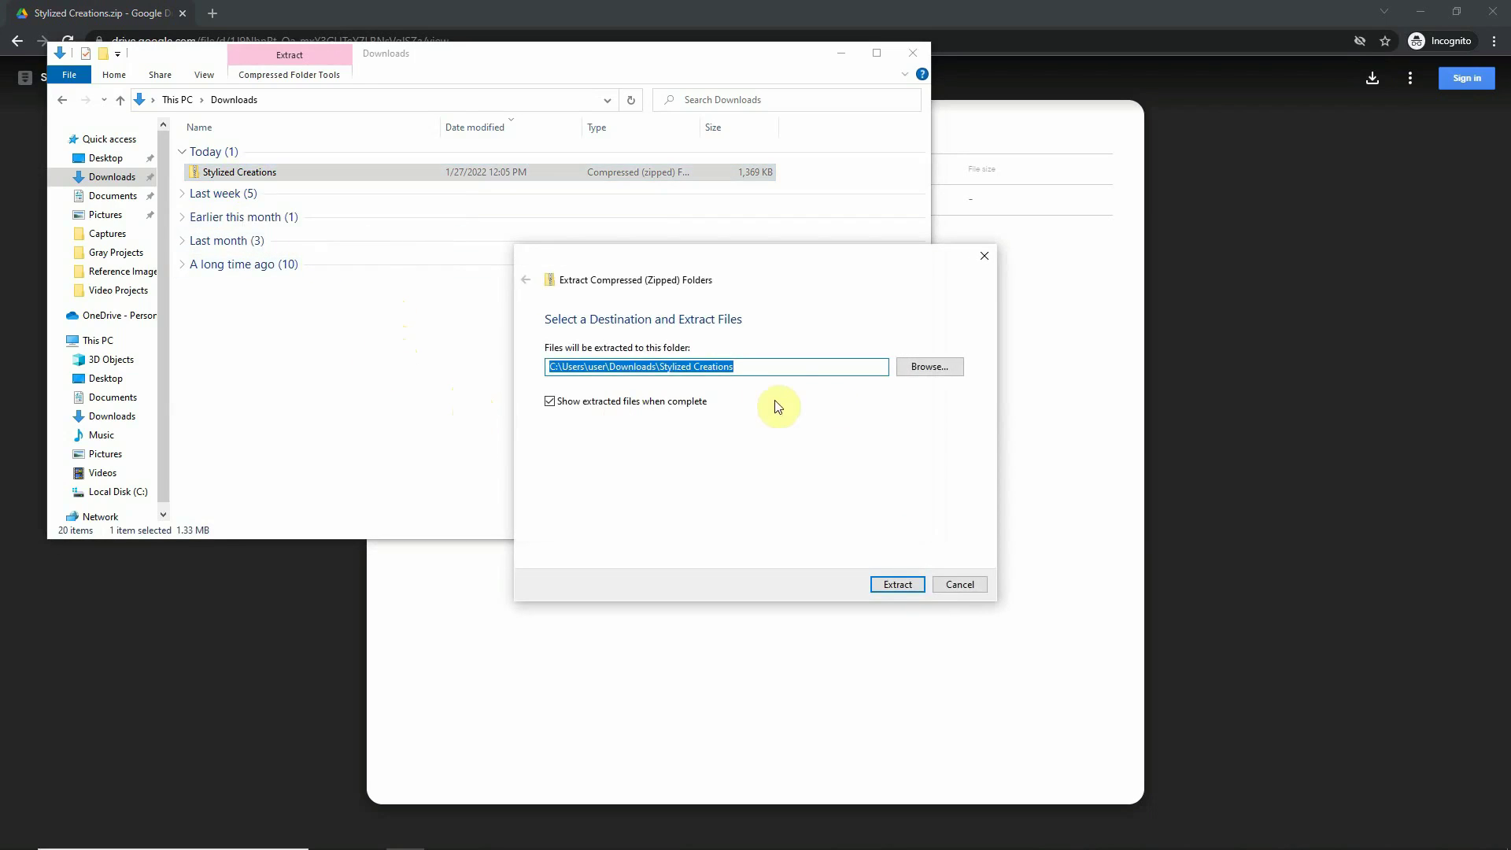
{"action": "left_click", "coordinate": [911, 368]}
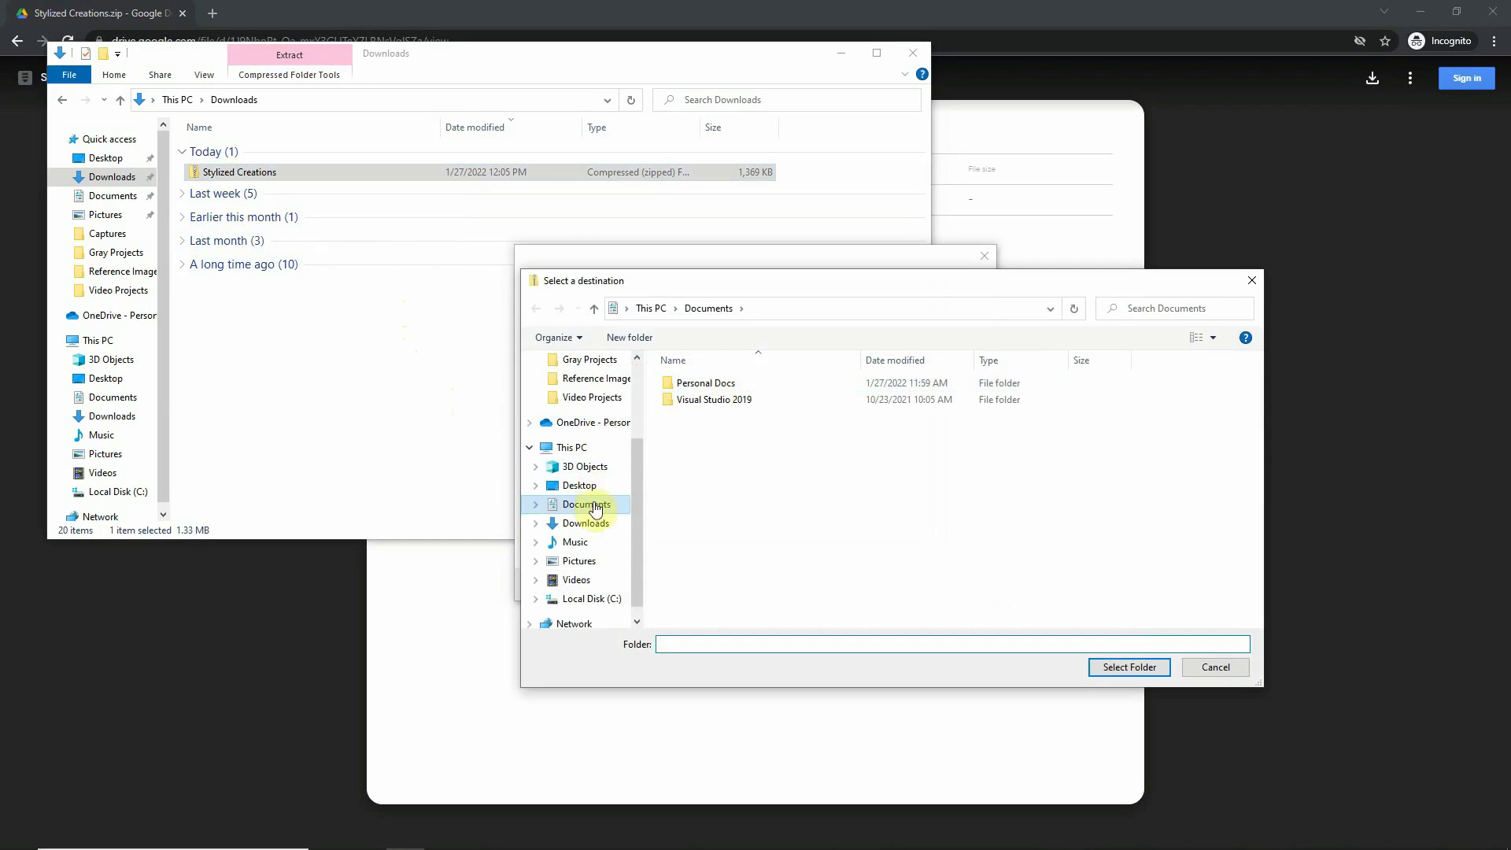
{"action": "left_click", "coordinate": [586, 504]}
{"action": "left_click", "coordinate": [1112, 670]}
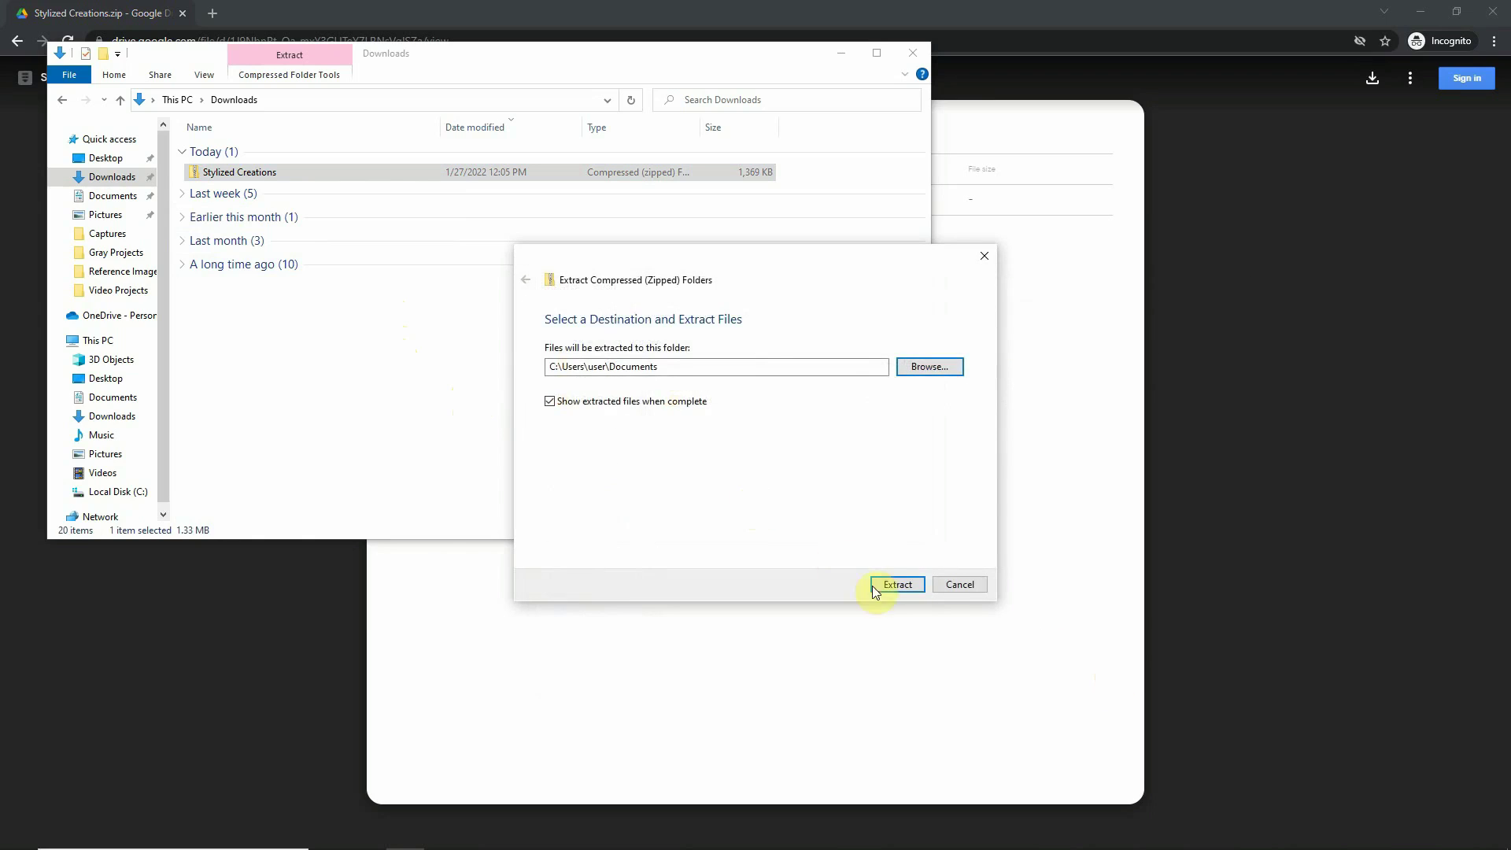
{"action": "left_click", "coordinate": [898, 584]}
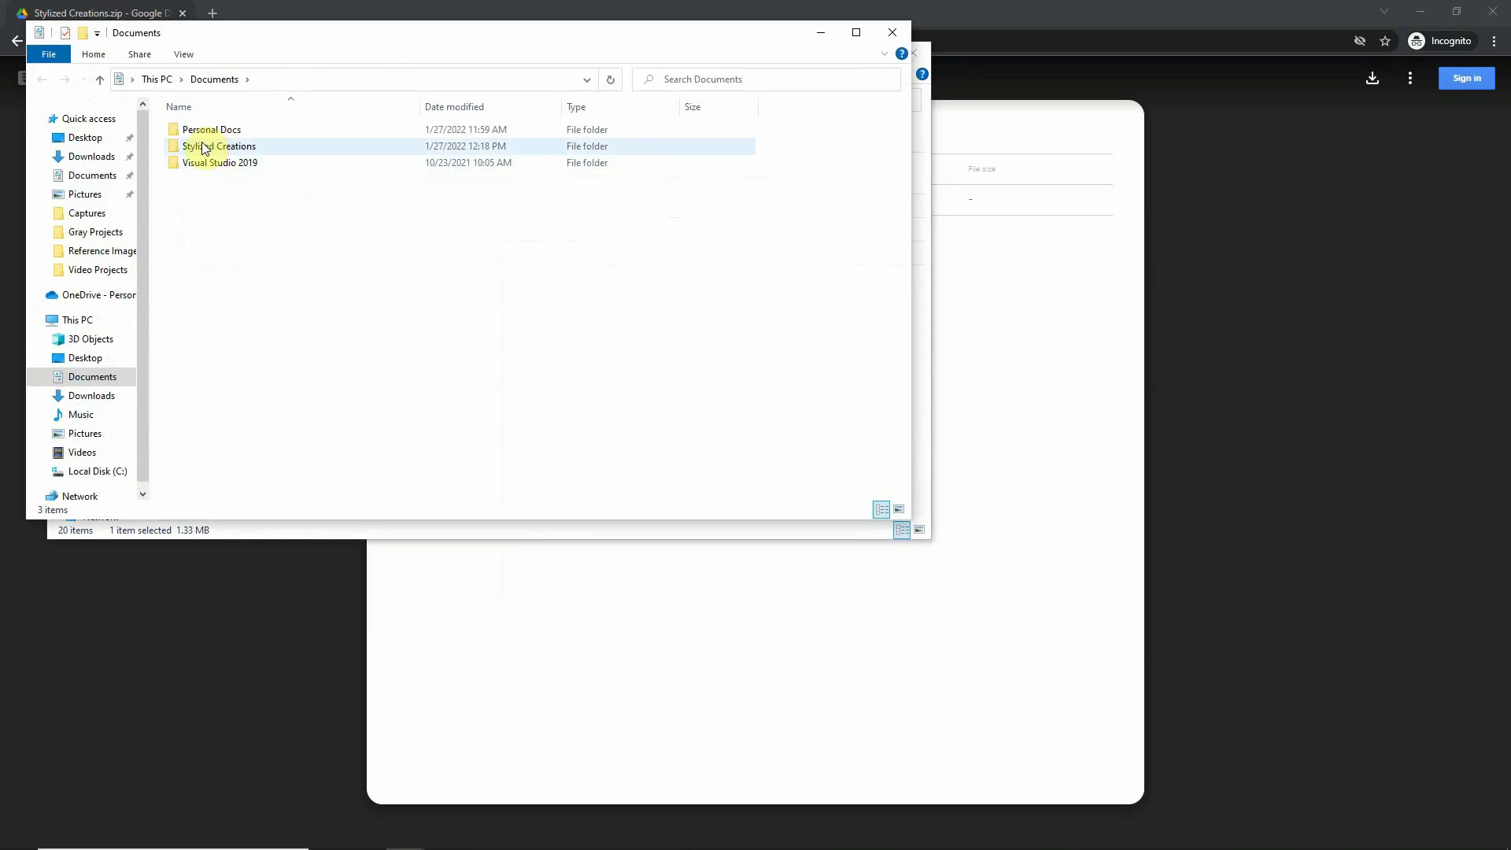
Select the extracted Stylized Creations folder, then close the Documents and Downloads windows to return to Unity.
{"action": "left_click", "coordinate": [203, 148]}
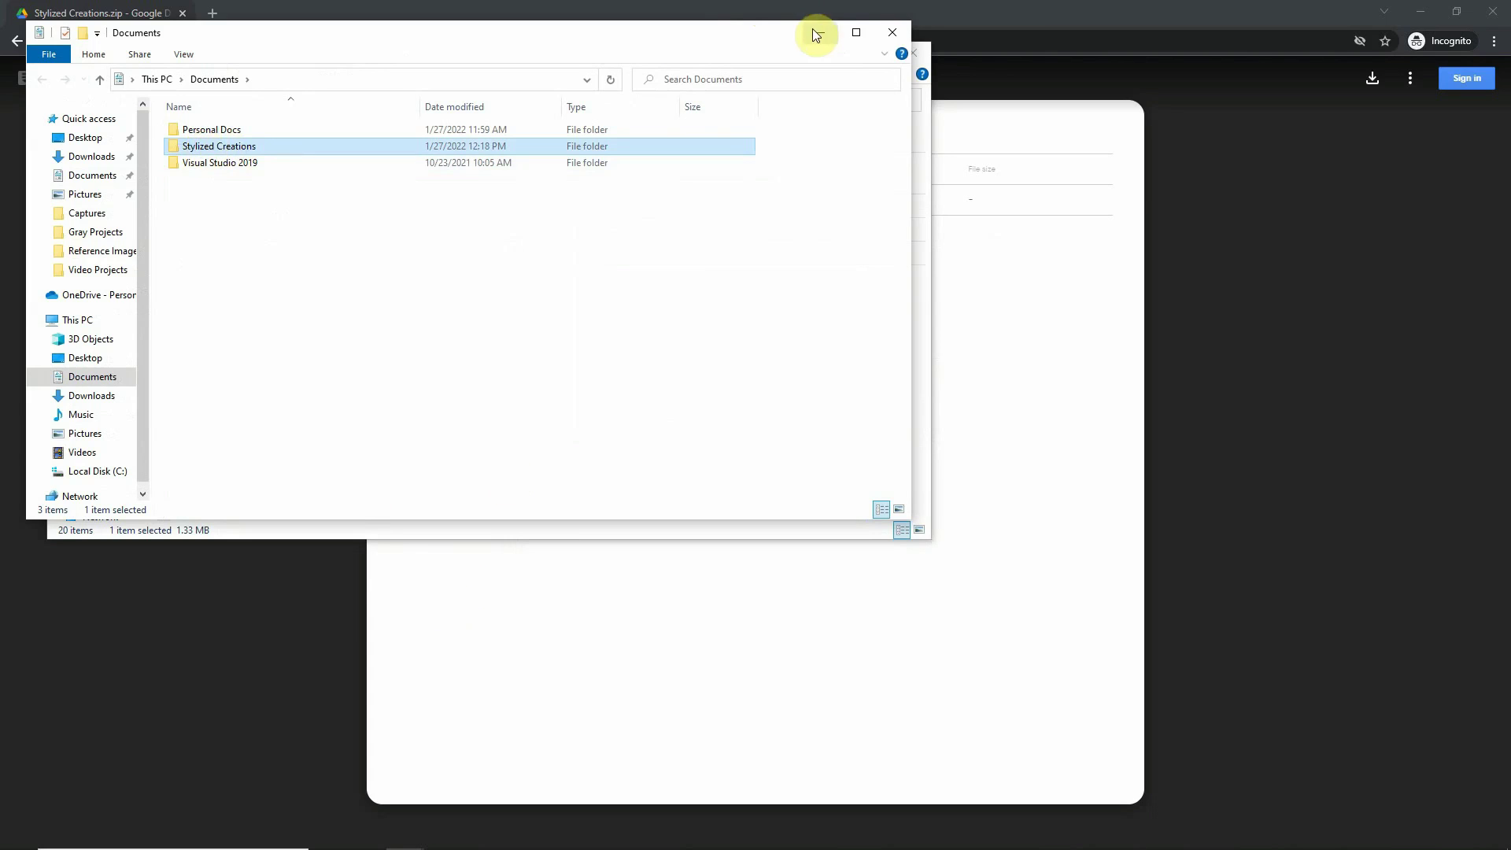
{"action": "left_click", "coordinate": [905, 31]}
{"action": "left_click", "coordinate": [911, 54]}
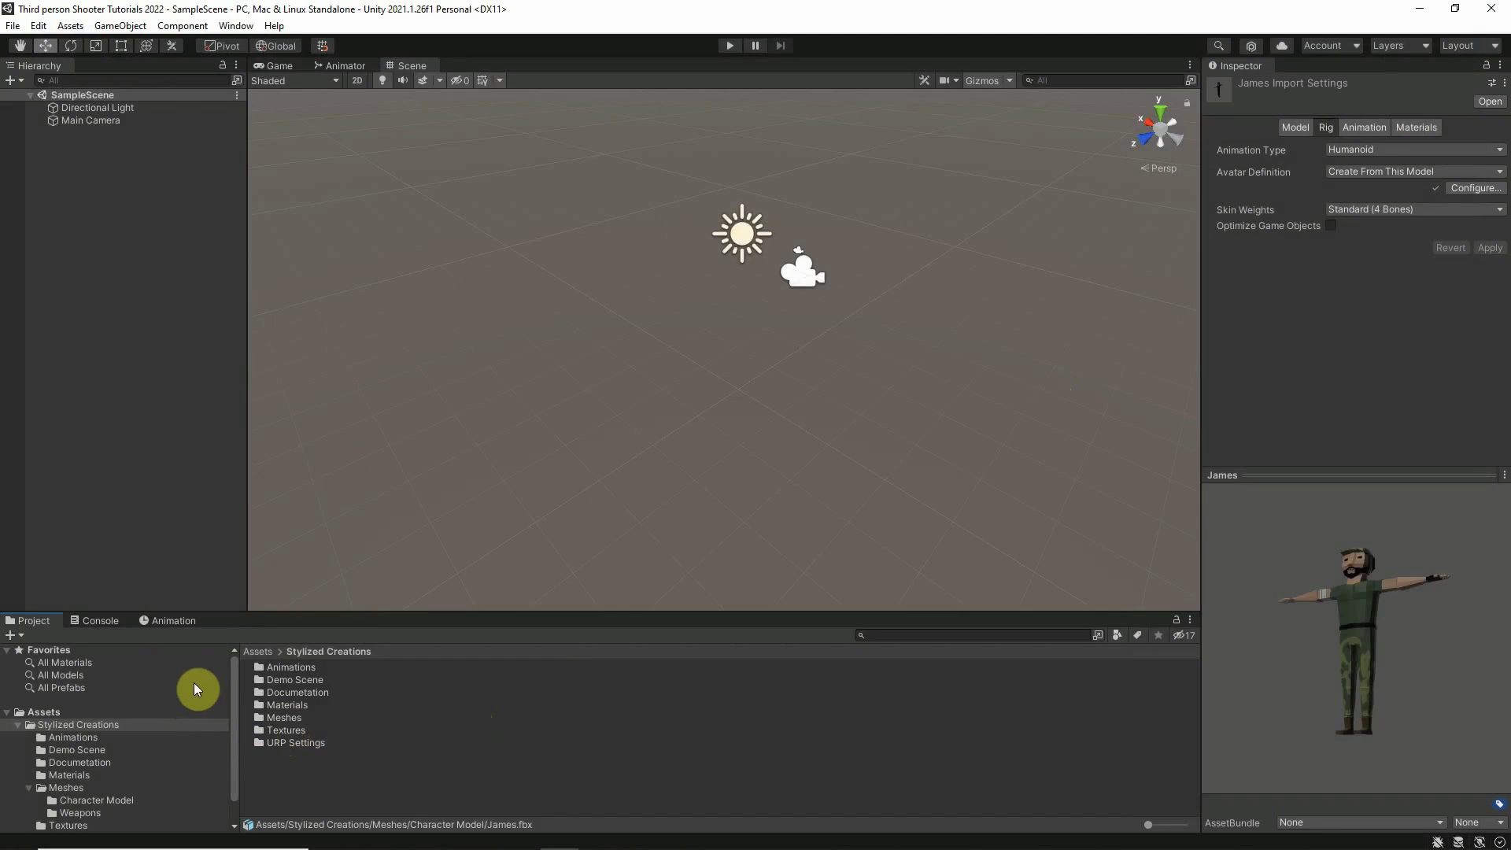
Add the James model from the Meshes > Character Model folder to the SampleScene hierarchy.
{"action": "left_click", "coordinate": [284, 718]}
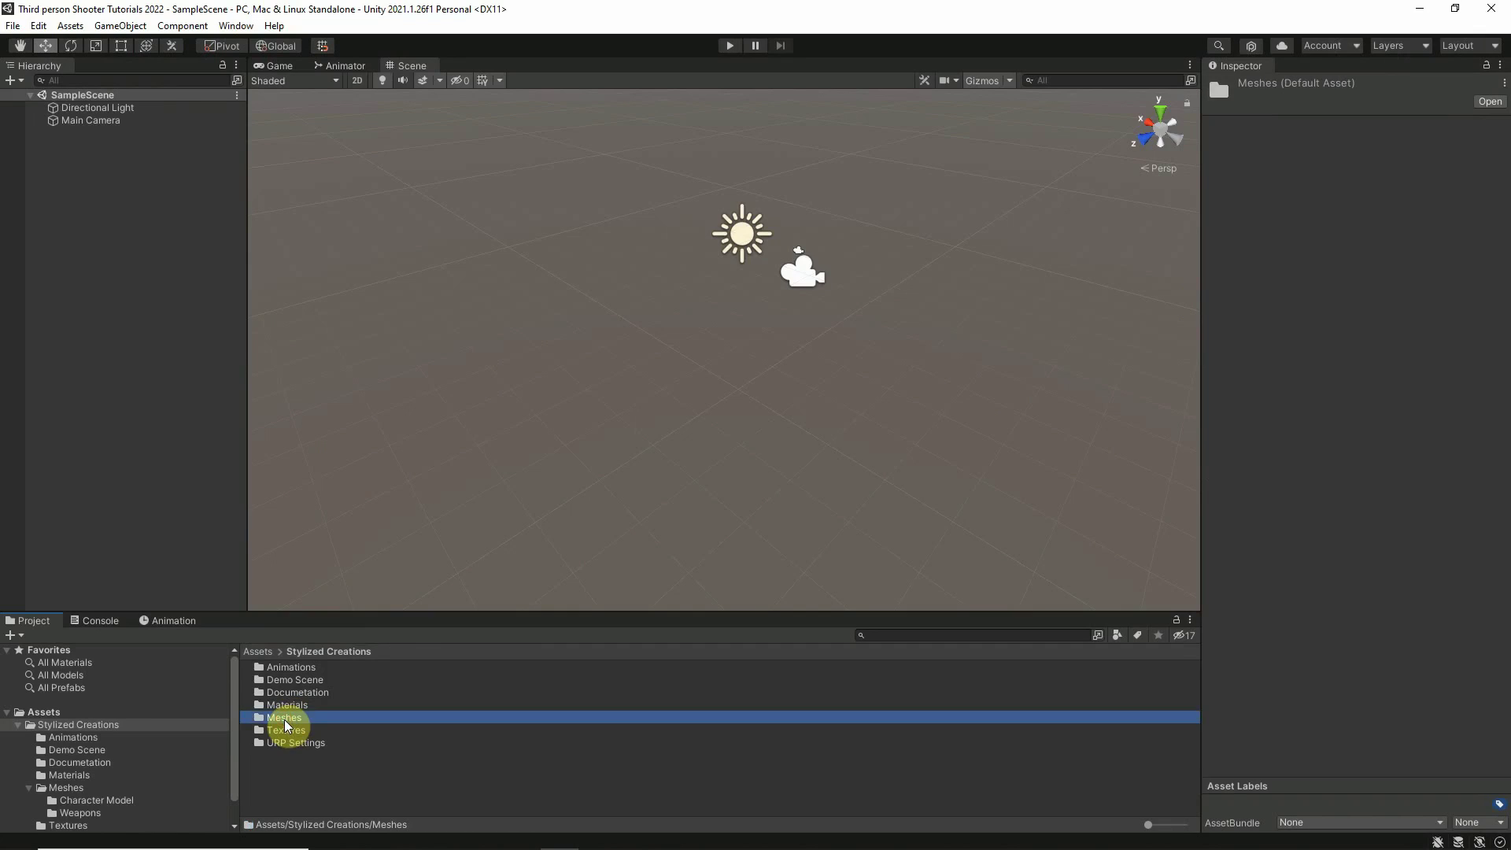
{"action": "double_click", "coordinate": [284, 717]}
{"action": "double_click", "coordinate": [307, 667]}
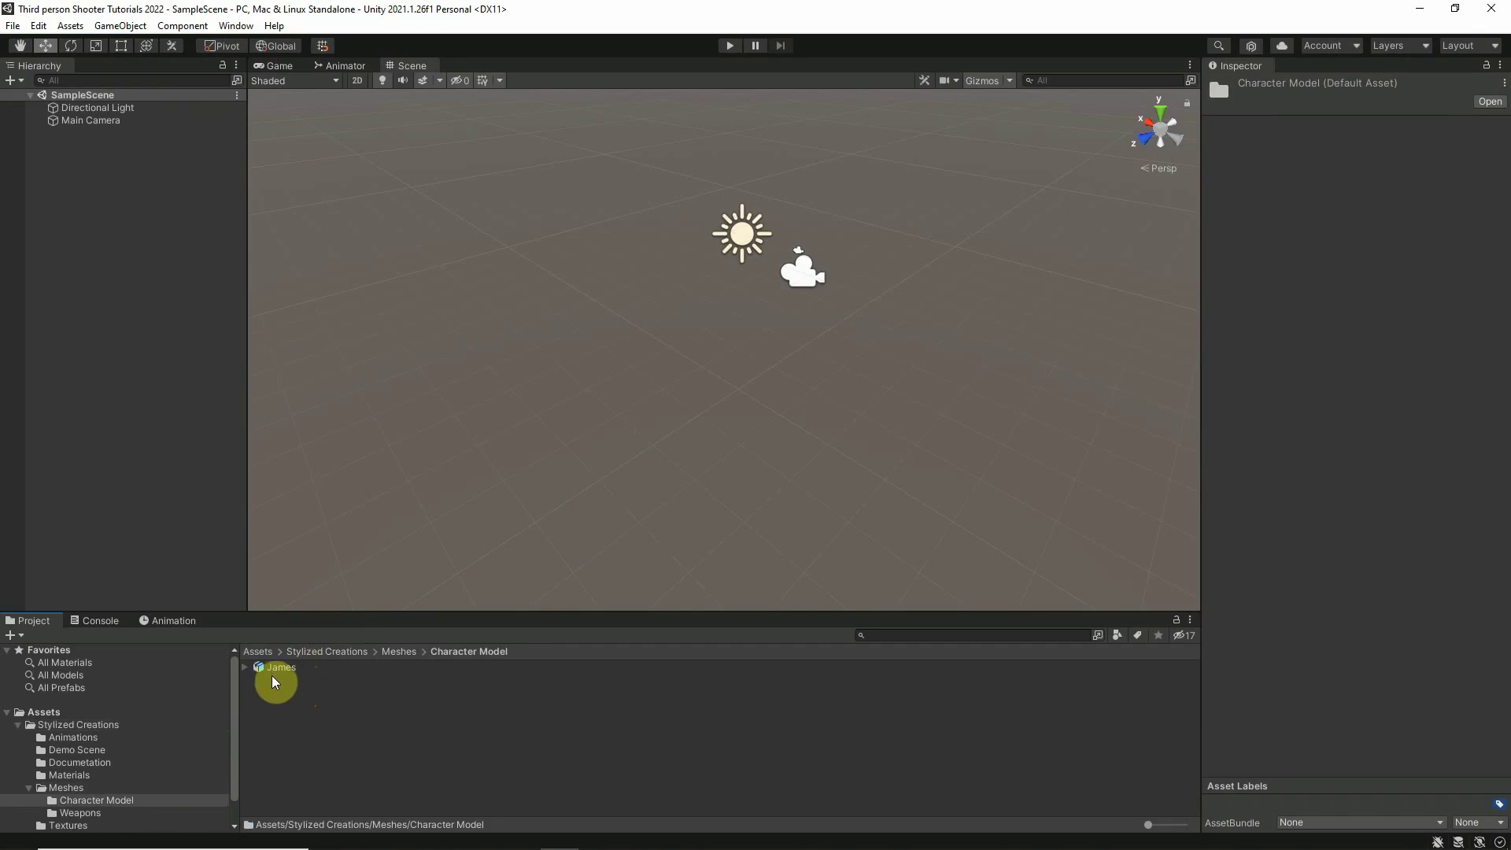
{"action": "left_click", "coordinate": [279, 668]}
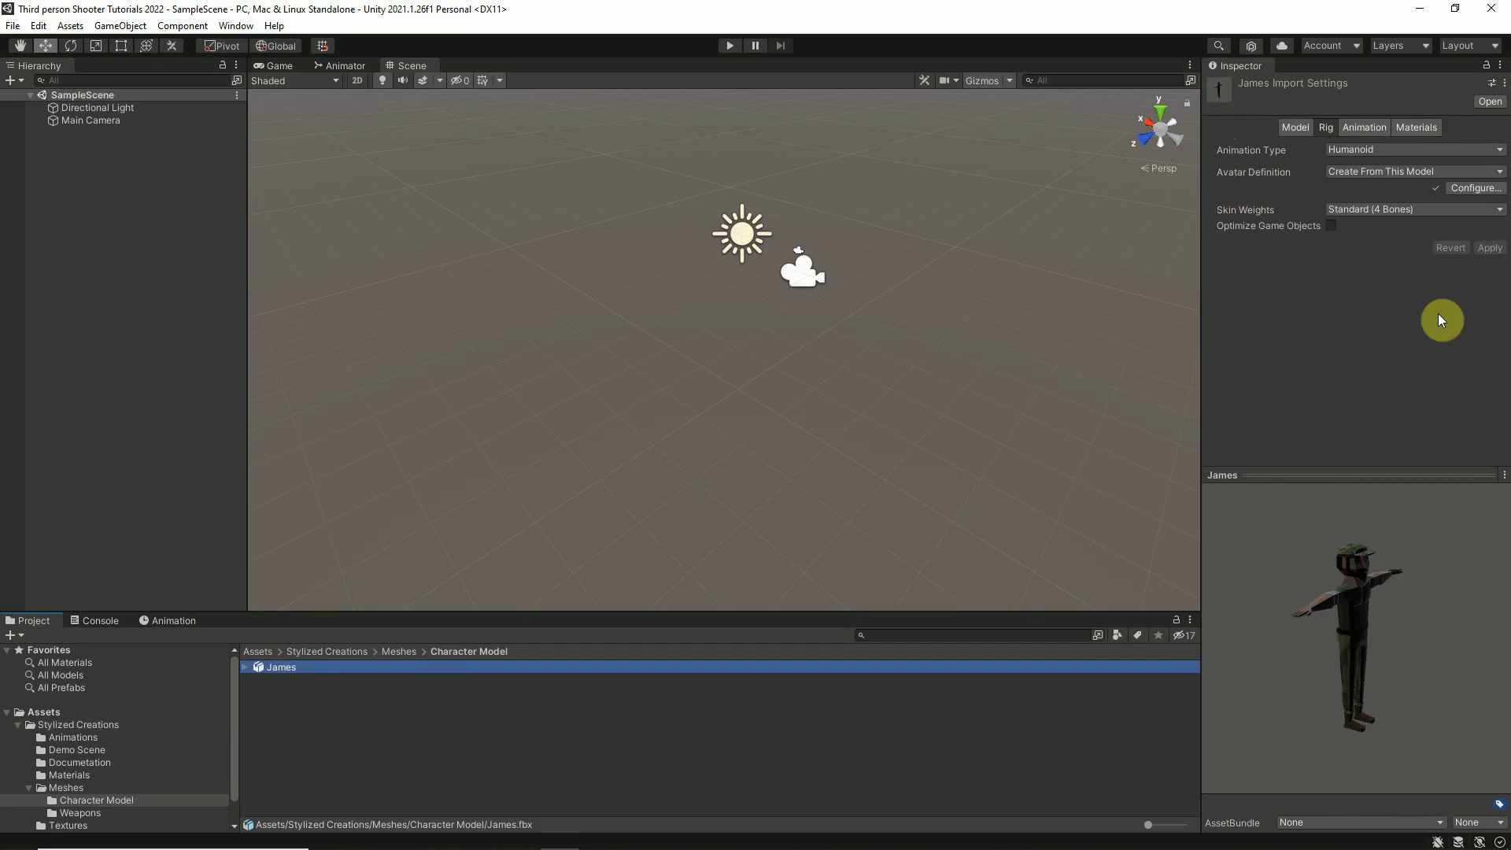
{"action": "left_click", "coordinate": [315, 712]}
{"action": "left_click_drag", "start_coordinate": [305, 668], "coordinate": [87, 251]}
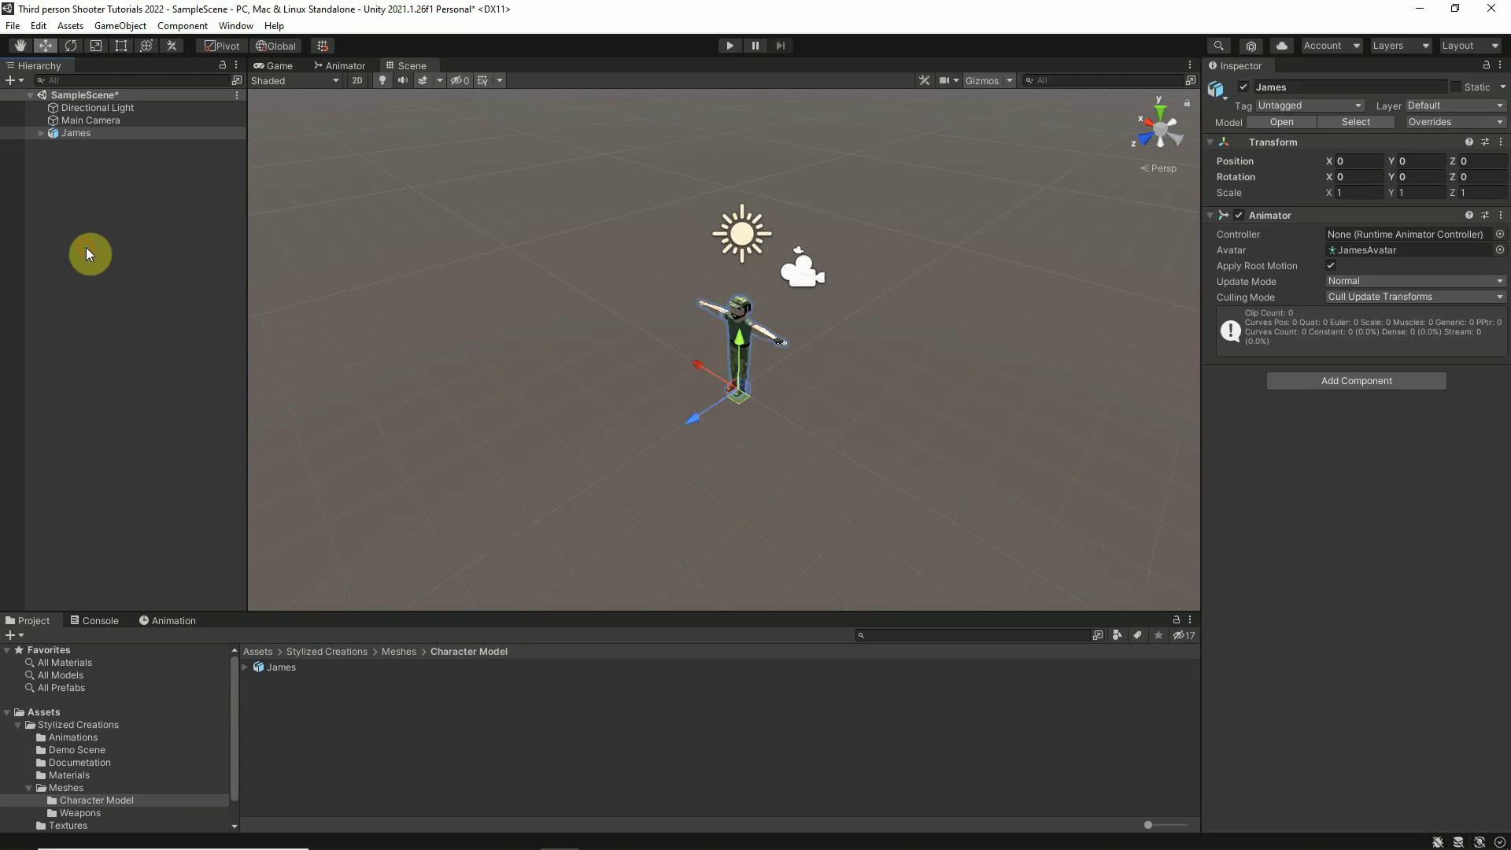
{"action": "left_click", "coordinate": [72, 200]}
{"action": "left_click_drag", "start_coordinate": [71, 139], "coordinate": [78, 135]}
{"action": "left_click", "coordinate": [50, 186]}
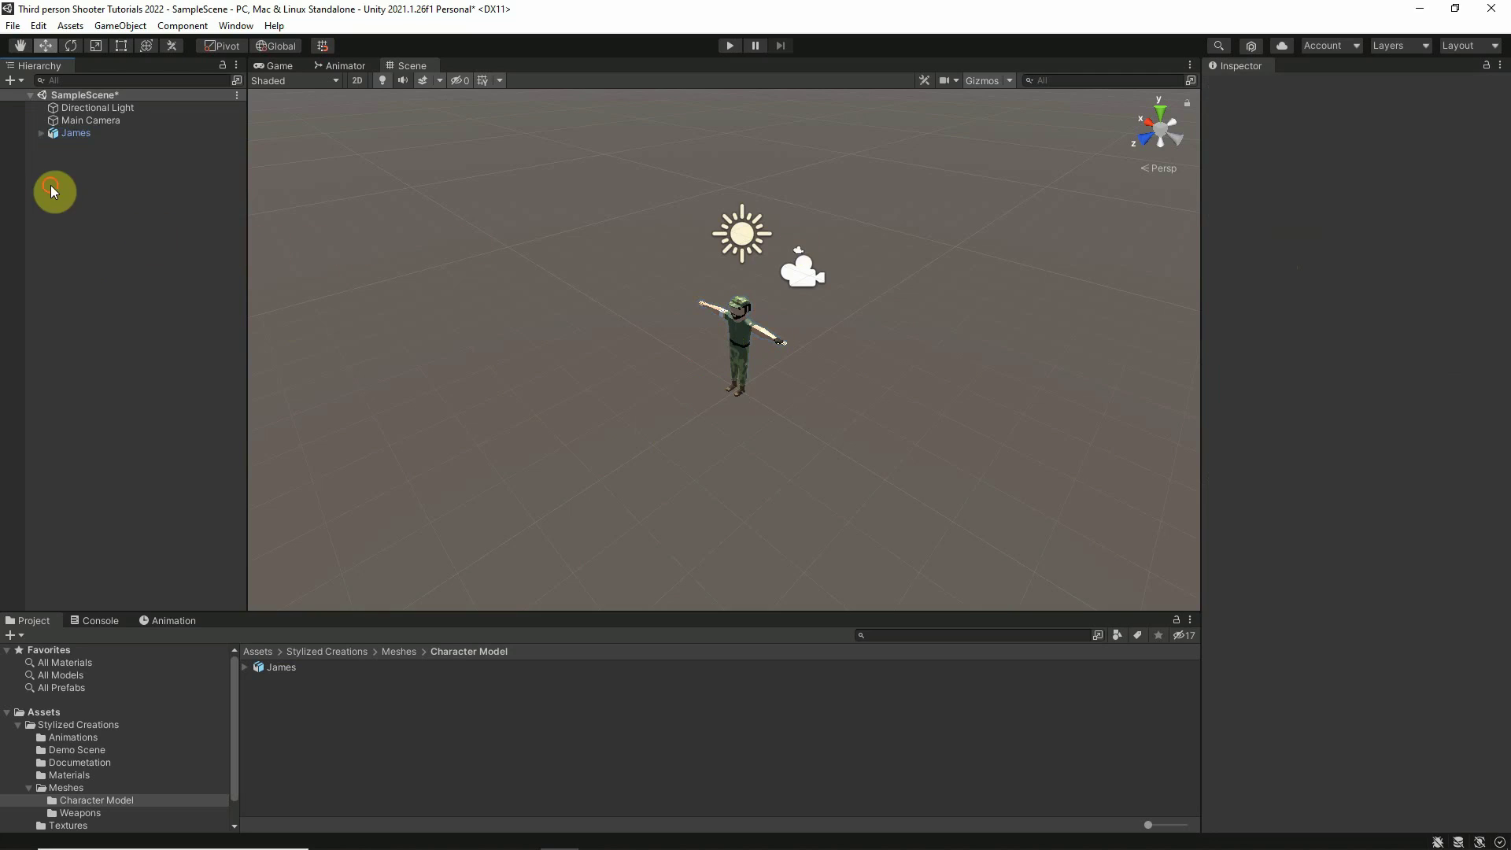
Add a Character Controller component to the James object.
{"action": "left_click", "coordinate": [78, 133]}
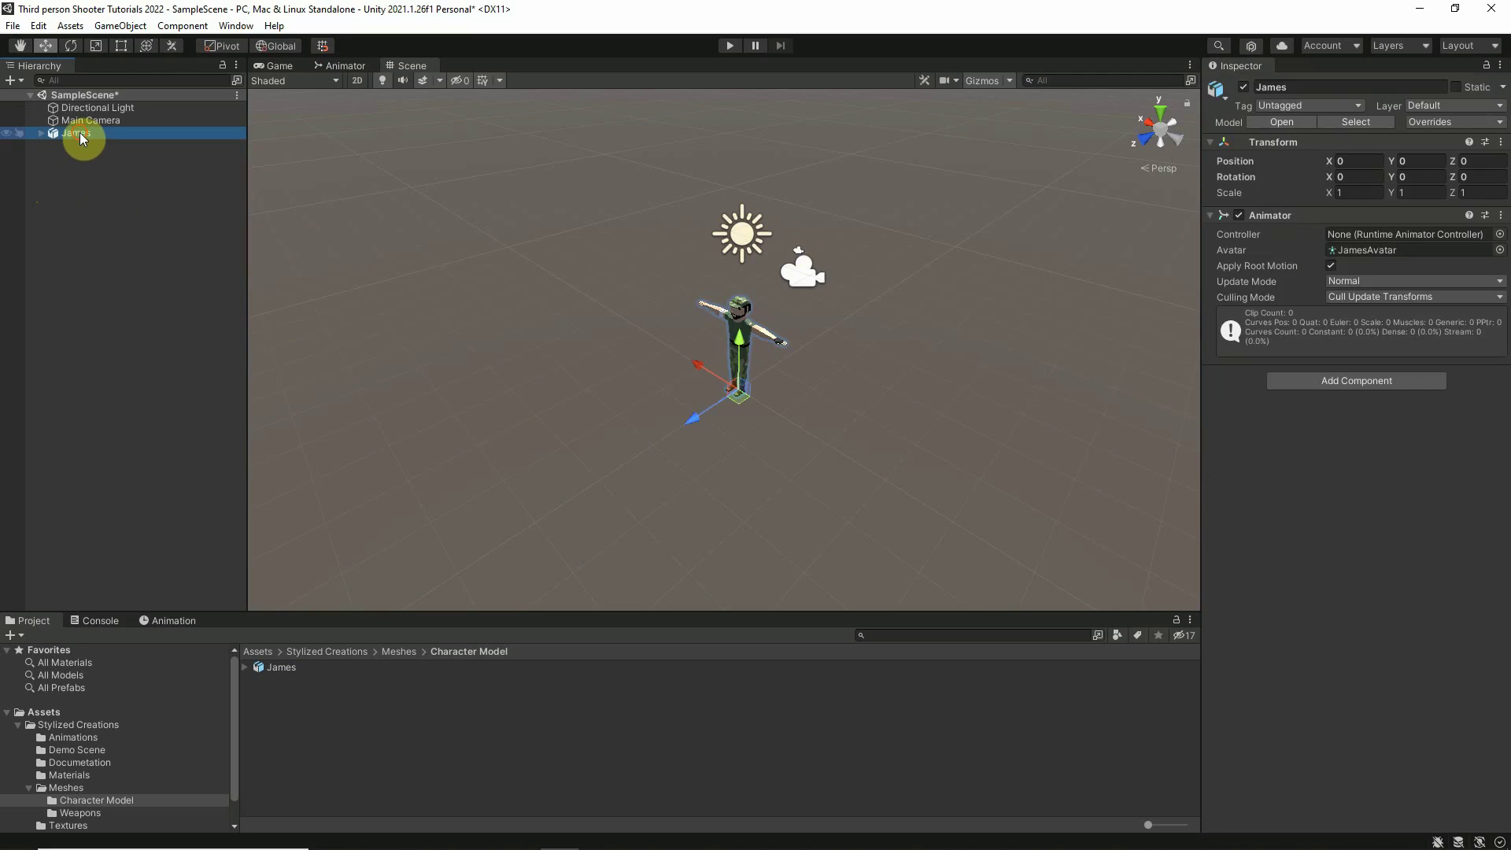
{"action": "left_click", "coordinate": [1352, 384]}
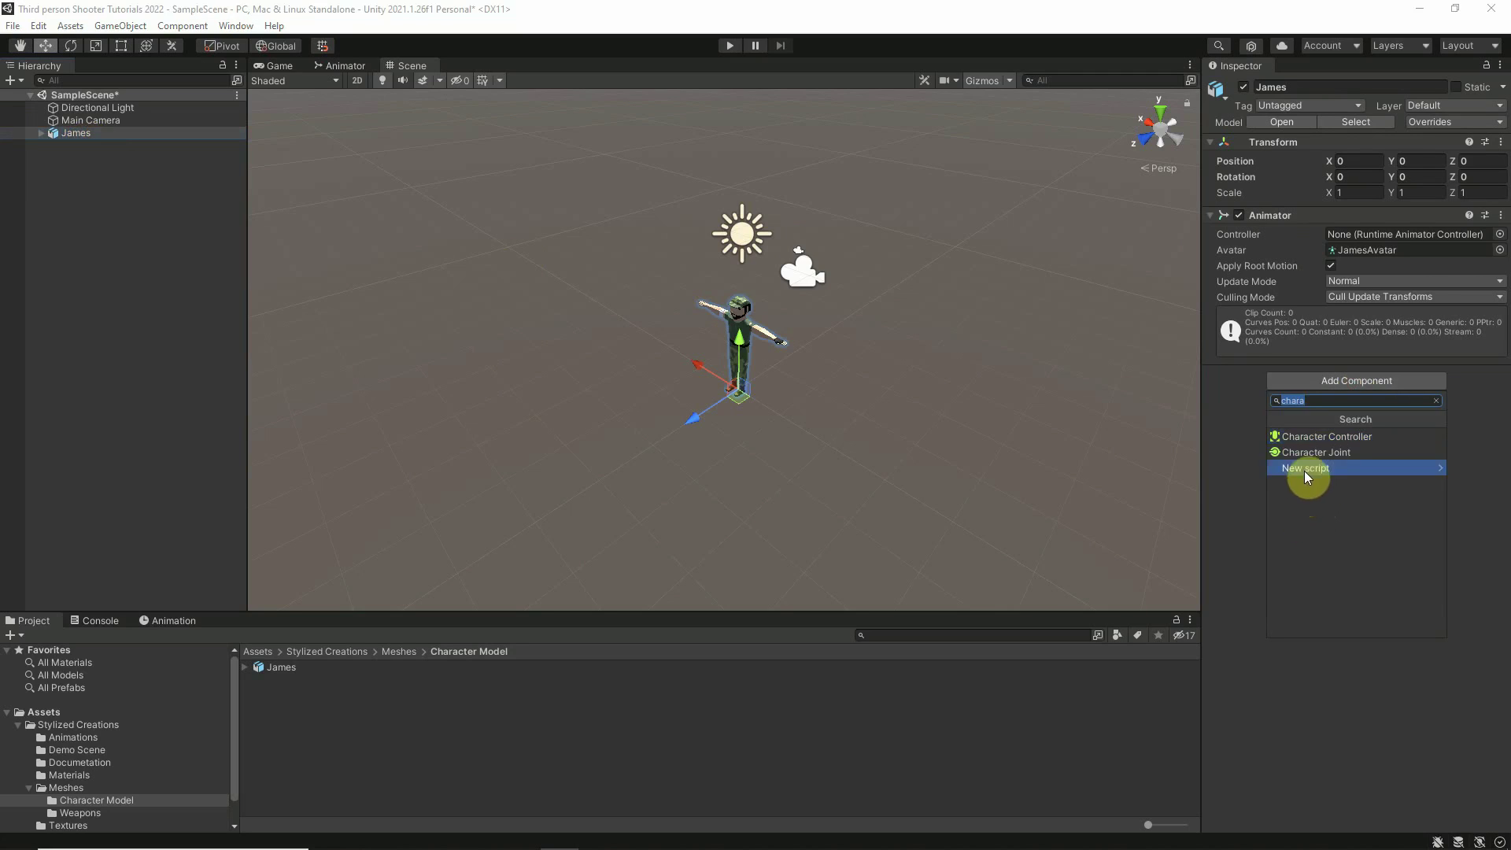
{"action": "left_click", "coordinate": [1315, 436]}
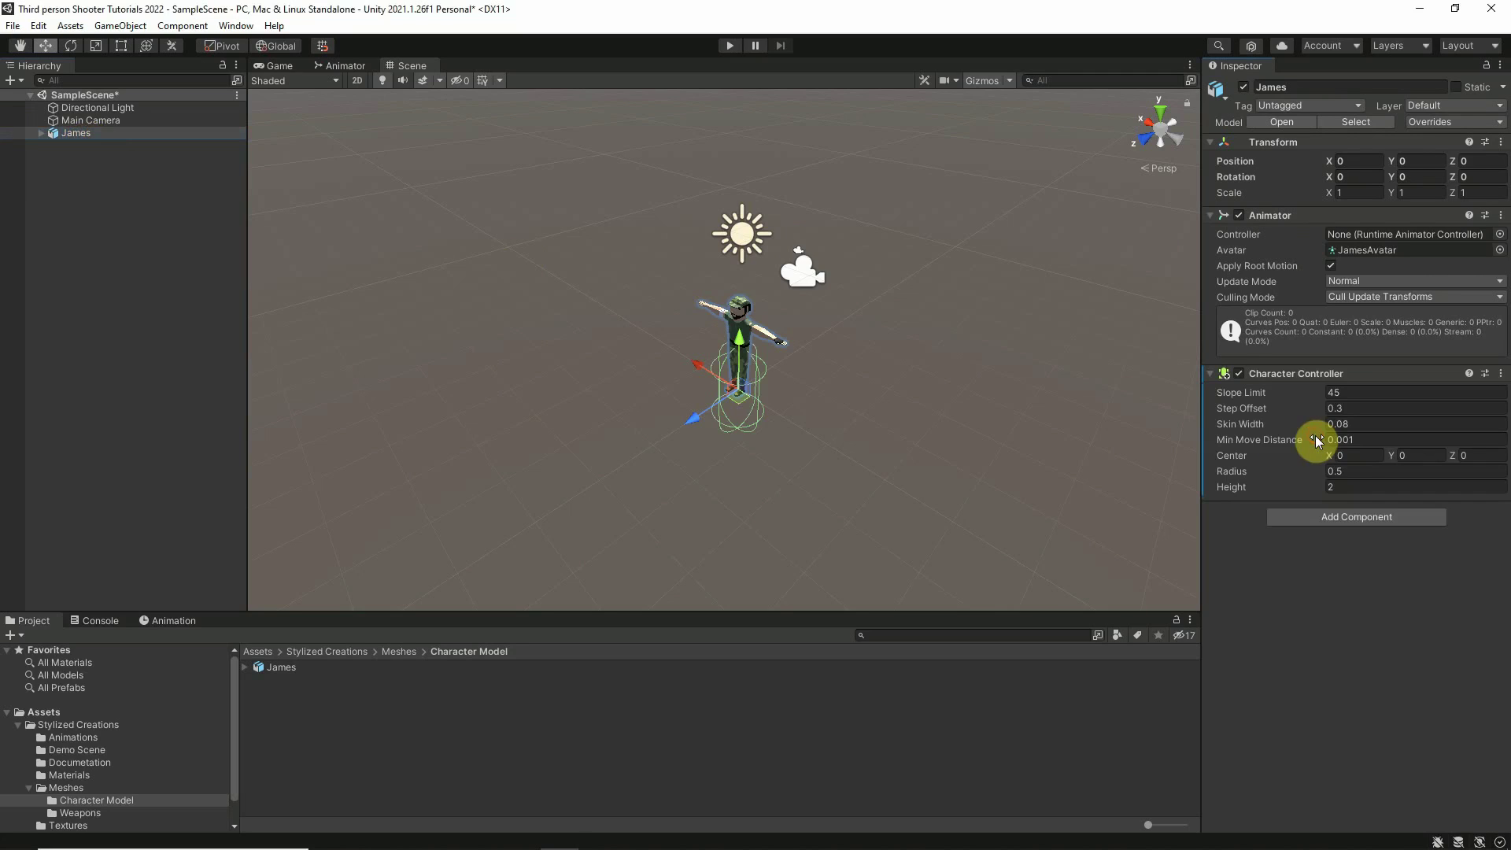
Set James's Character Controller to center Y 1, radius 0.2 and height 1.9, and deselect the object.
{"action": "left_click", "coordinate": [1429, 457]}
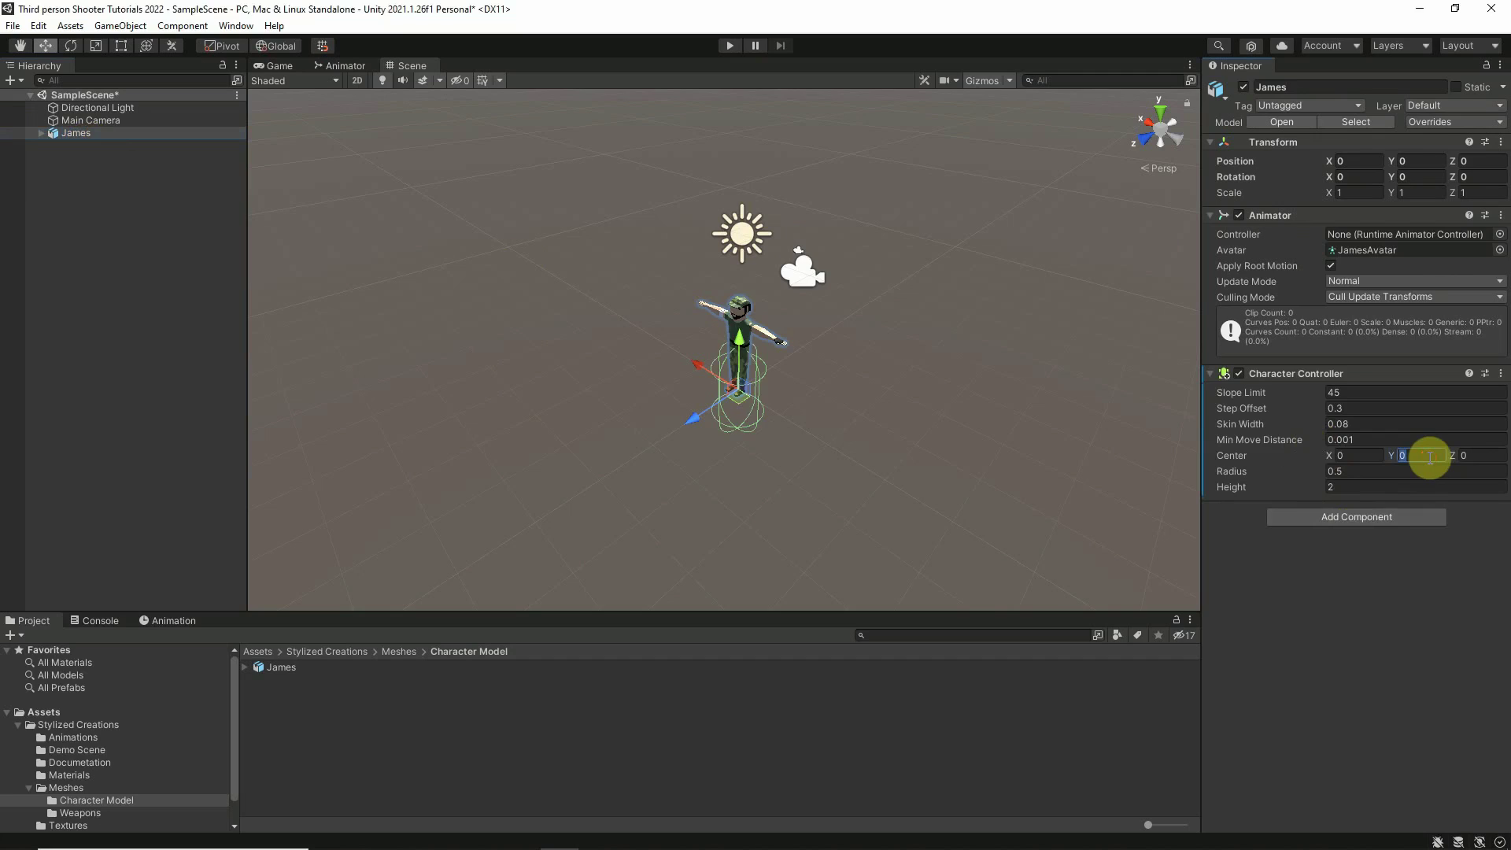
{"action": "type", "text": "1"}
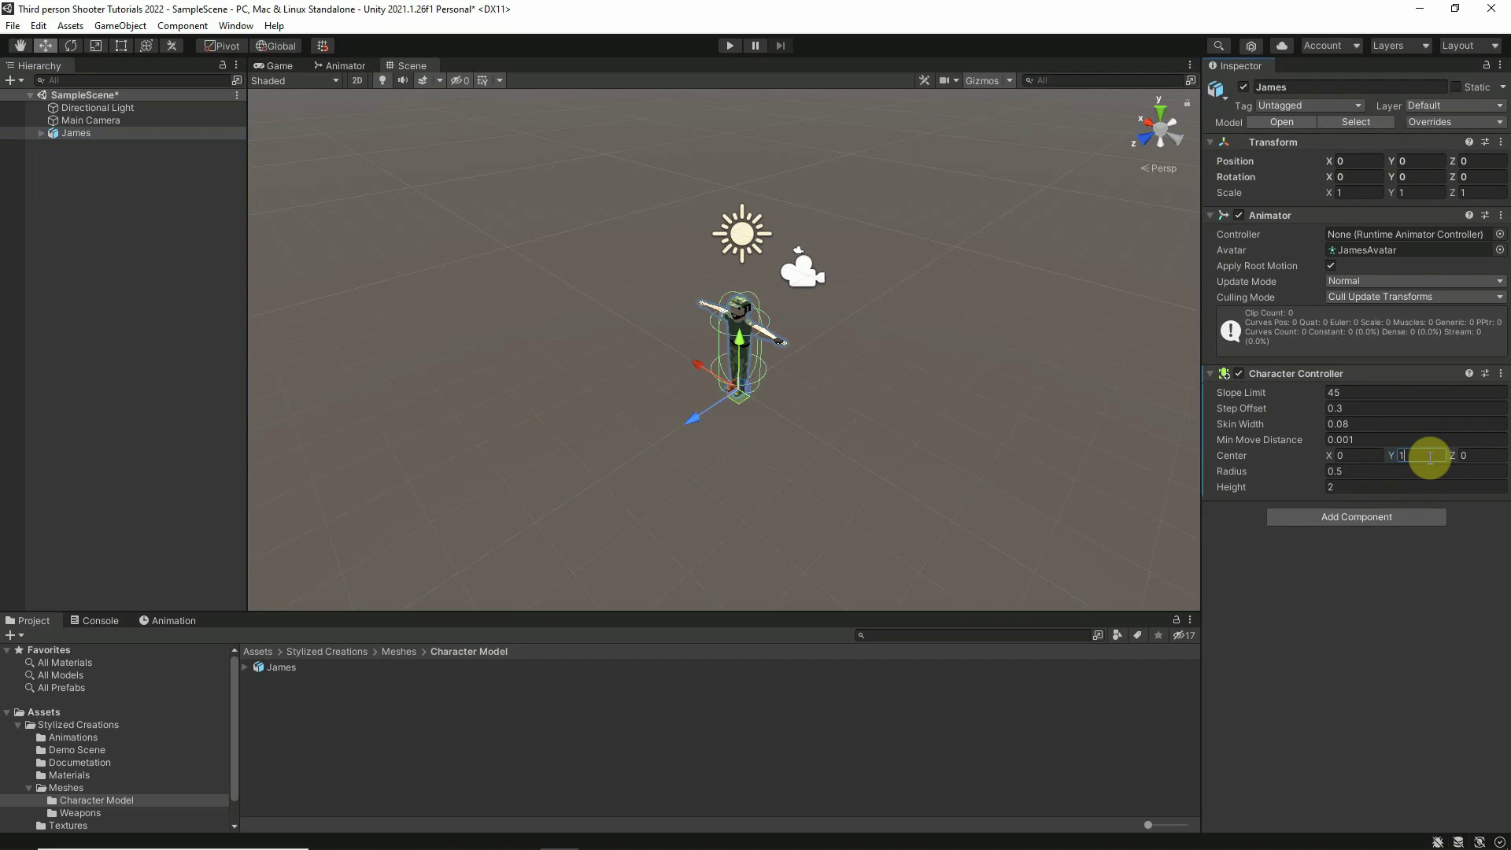
{"action": "left_click", "coordinate": [1387, 472]}
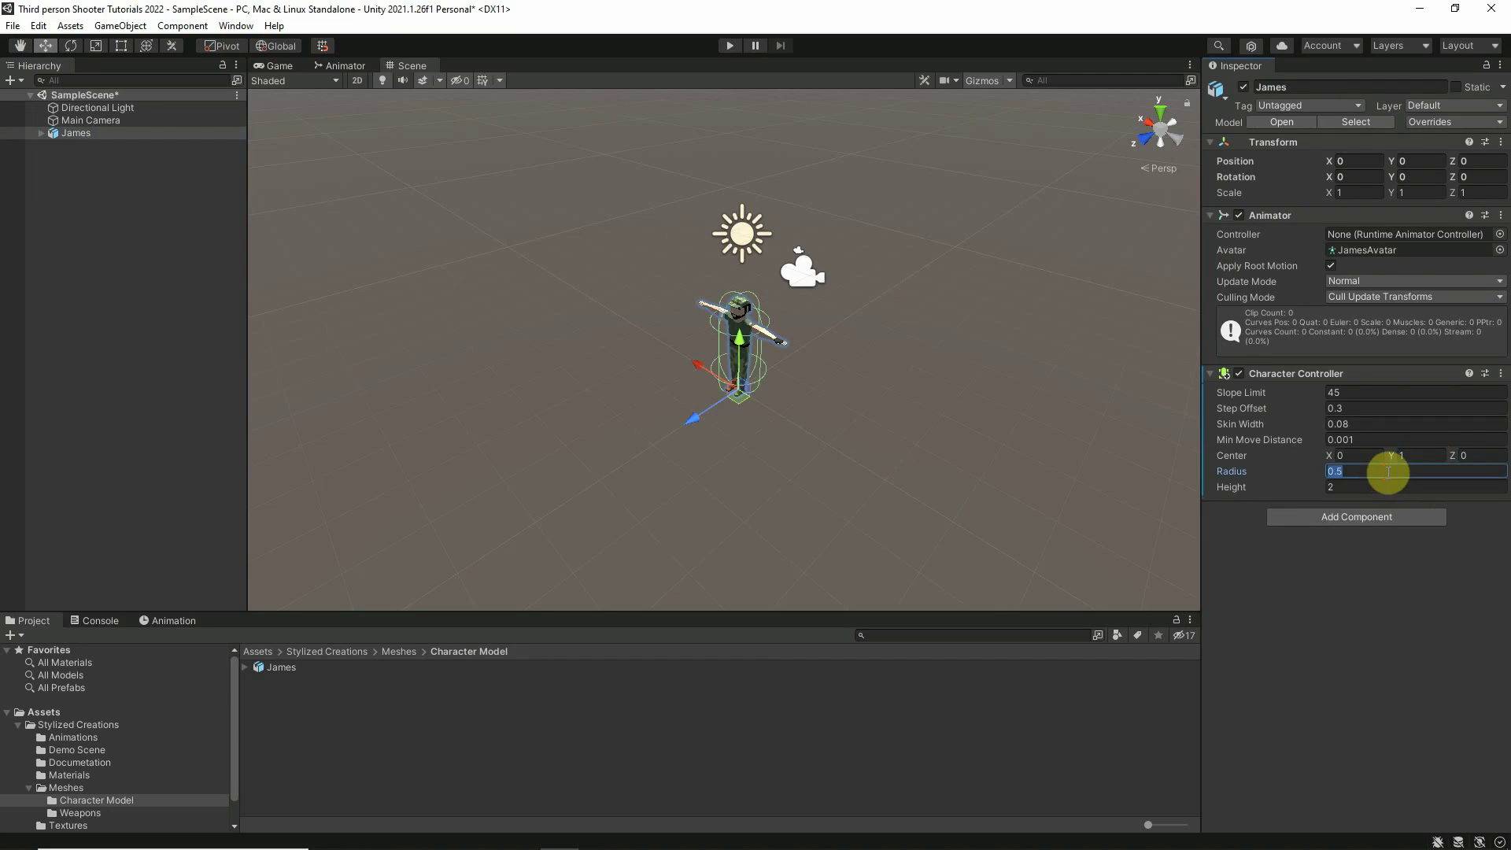
{"action": "type", "text": "0.2"}
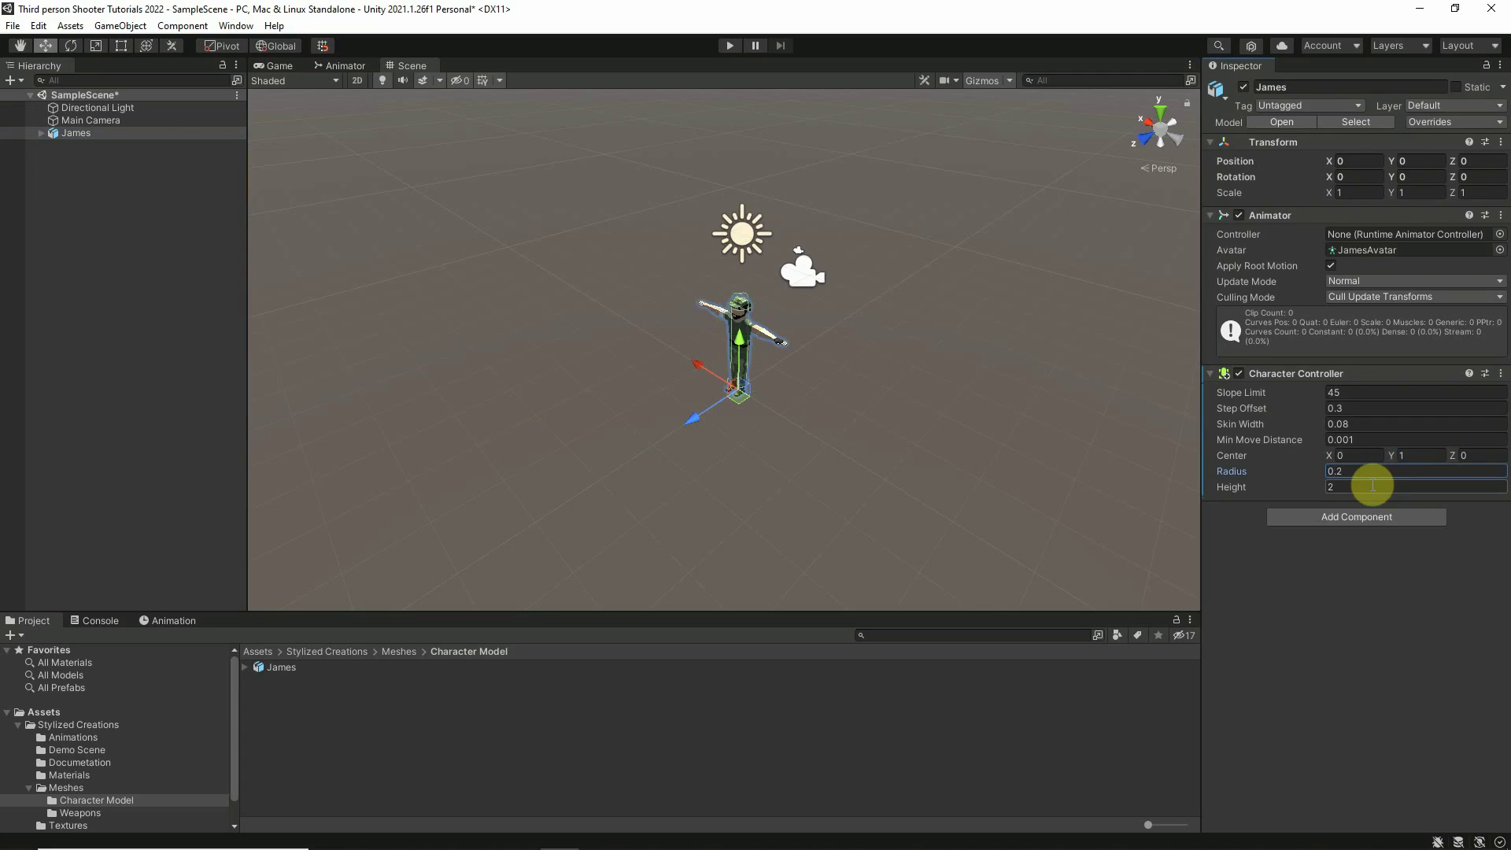
{"action": "left_click", "coordinate": [1371, 486]}
{"action": "type", "text": "1.9"}
{"action": "left_click", "coordinate": [93, 208]}
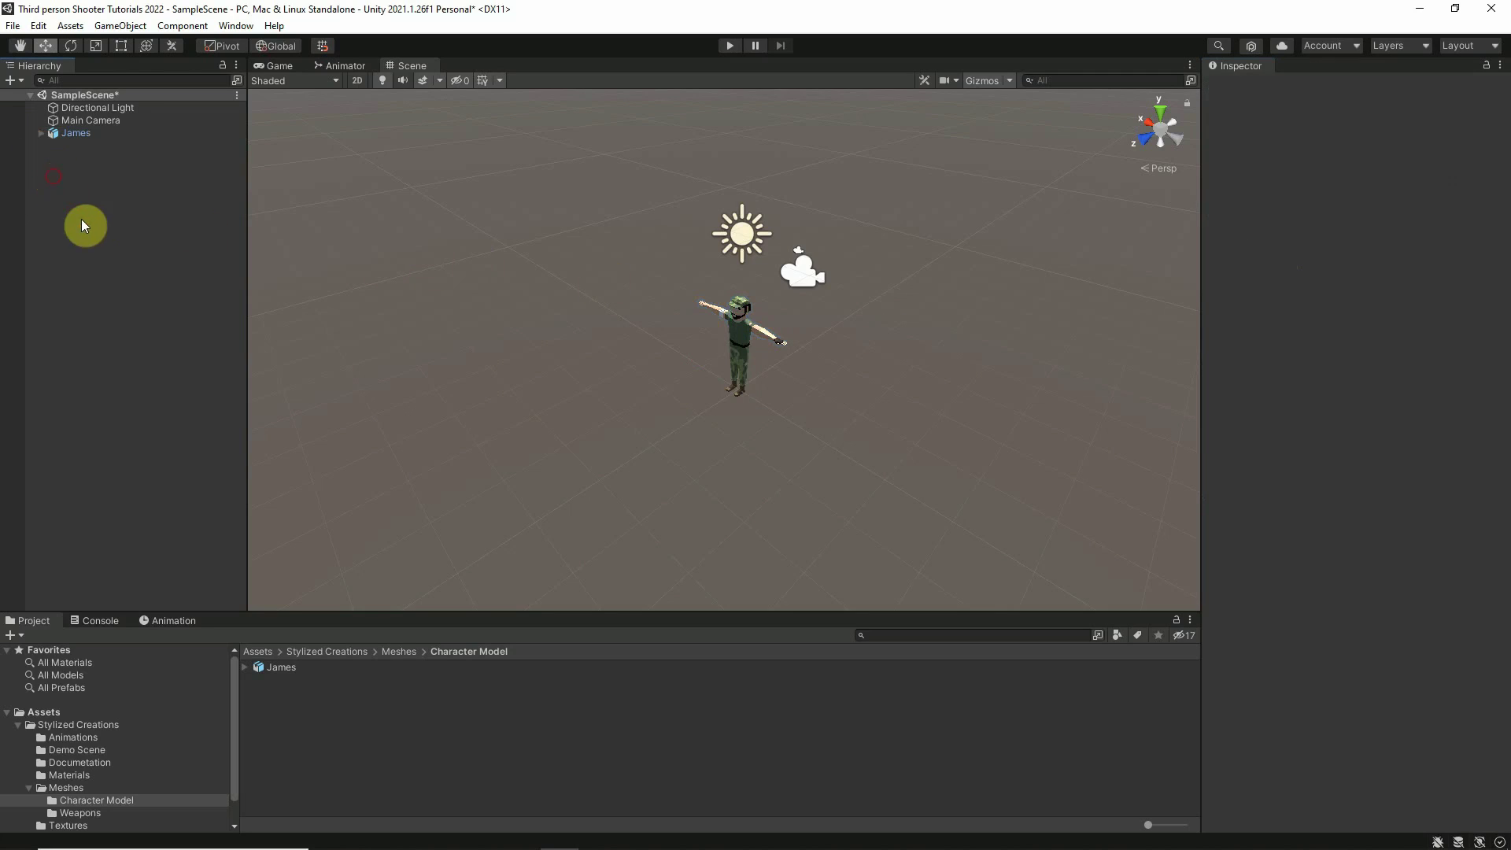
Add a Plane 3D object to the scene and set its position to X 0, Y 0, Z 0.
{"action": "right_click", "coordinate": [63, 203]}
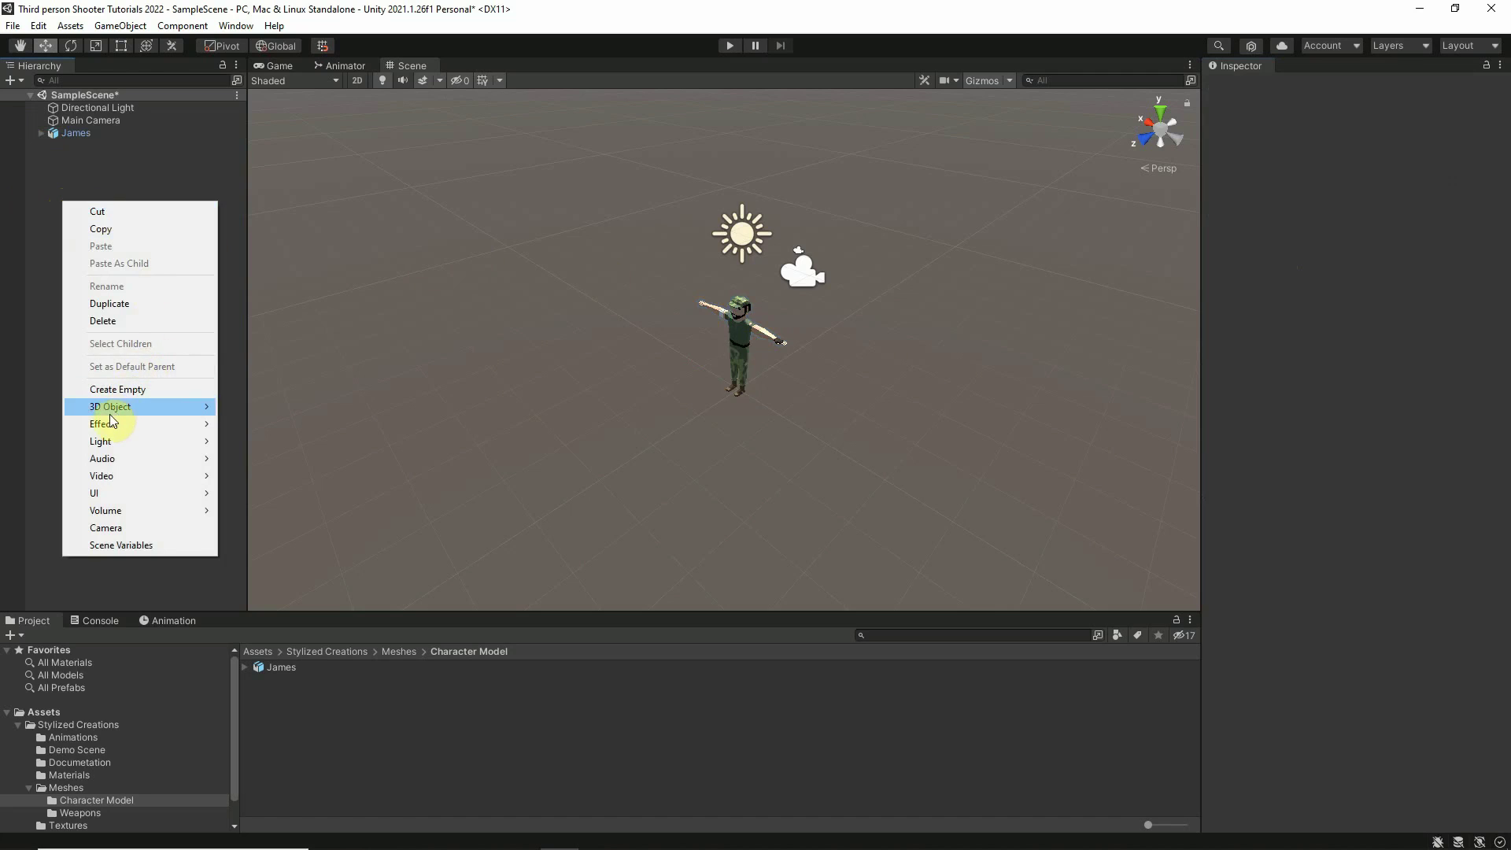
{"action": "mouse_move", "coordinate": [112, 409]}
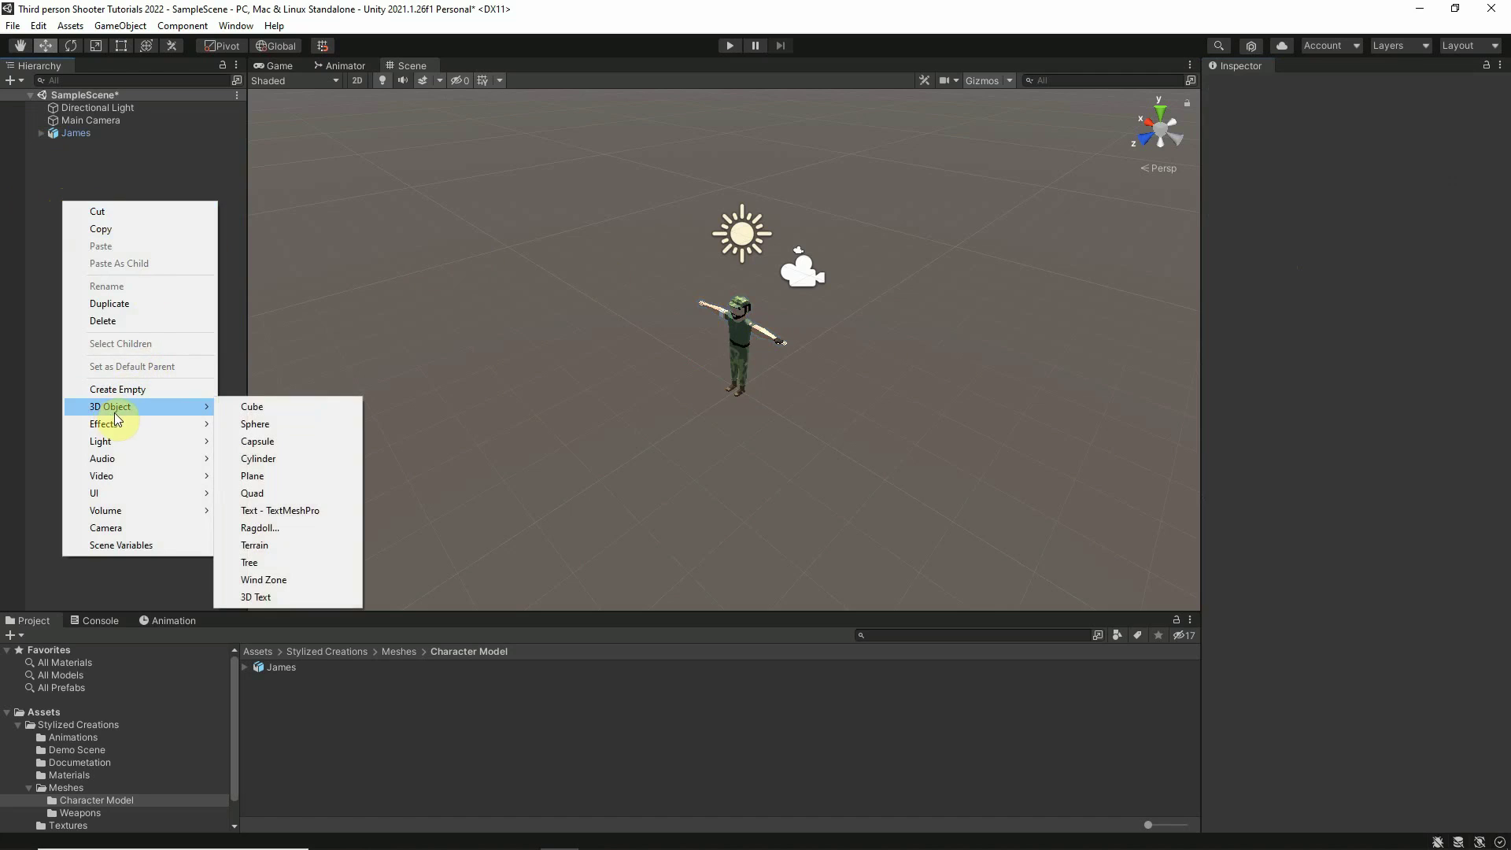
{"action": "left_click", "coordinate": [269, 477]}
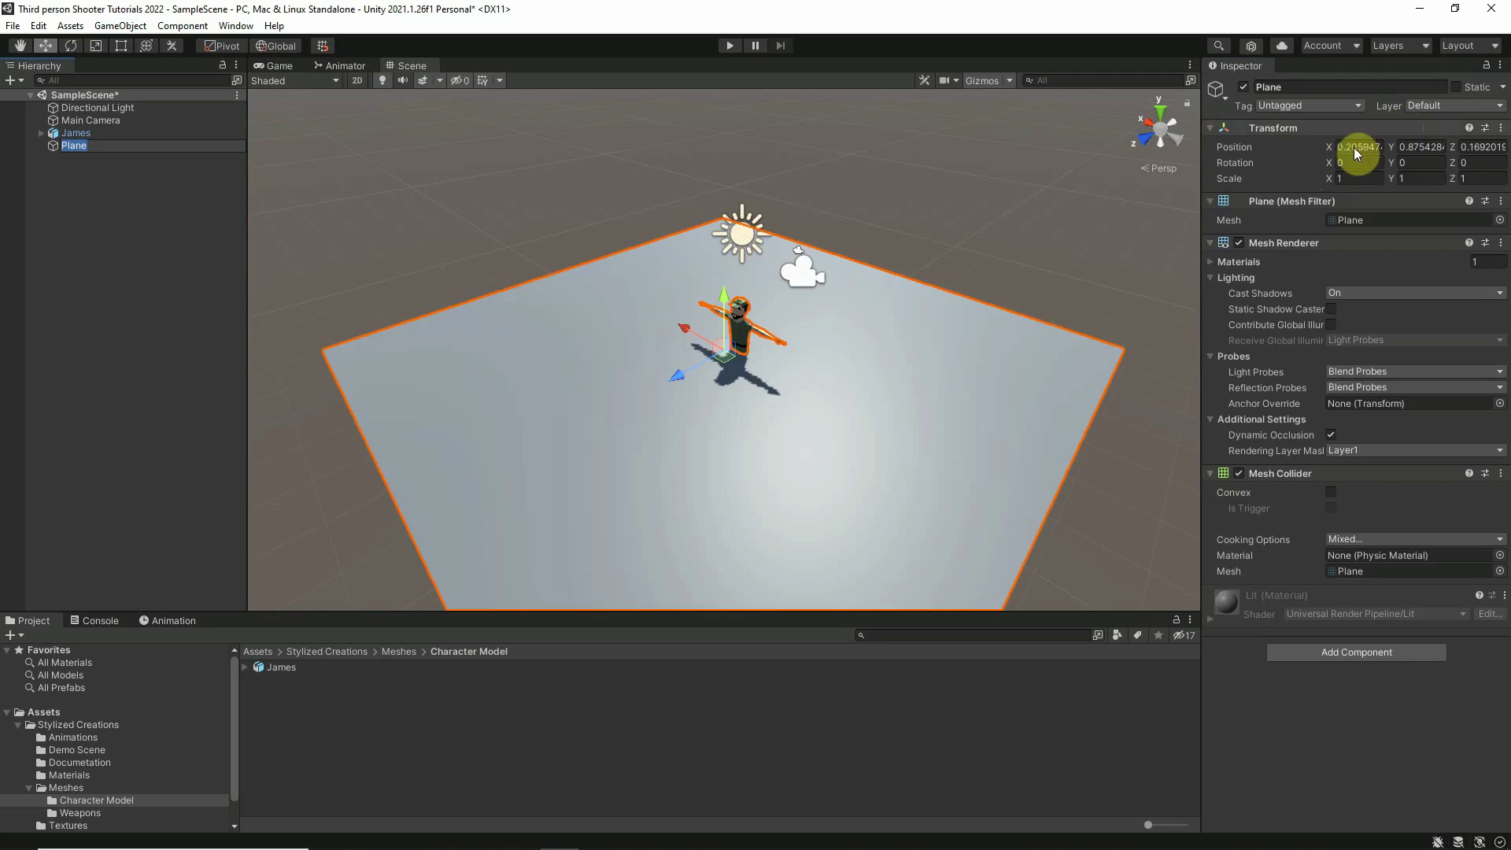
{"action": "left_click", "coordinate": [1347, 147]}
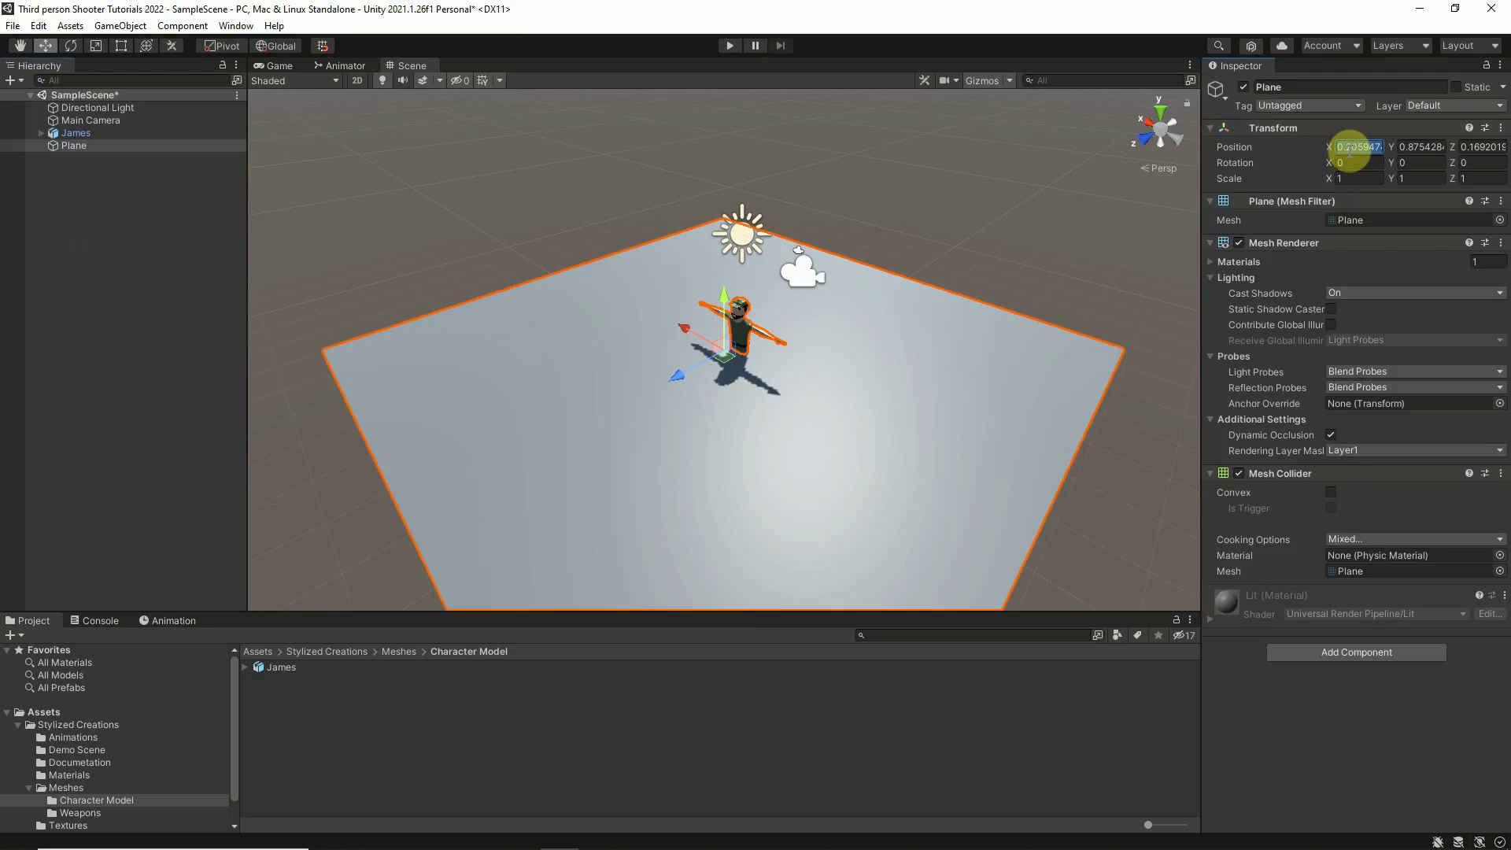
{"action": "type", "text": "0"}
{"action": "key", "text": "Tab"}
{"action": "type", "text": "0"}
{"action": "key", "text": "Tab"}
{"action": "type", "text": "0"}
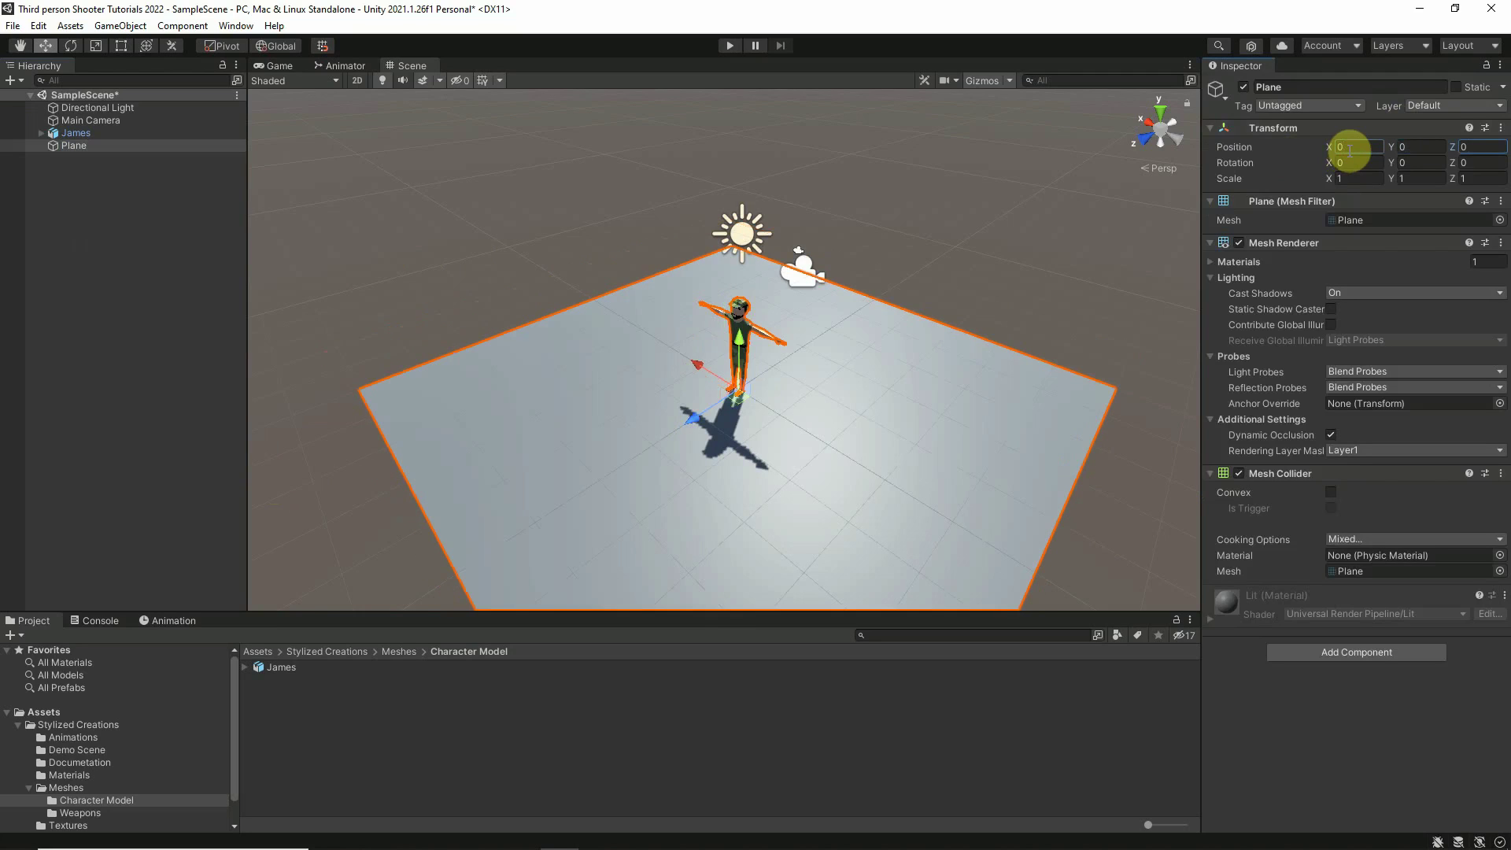
Scale the plane to 5 on X and 5 on Z, then select the James object.
{"action": "left_click", "coordinate": [1352, 178]}
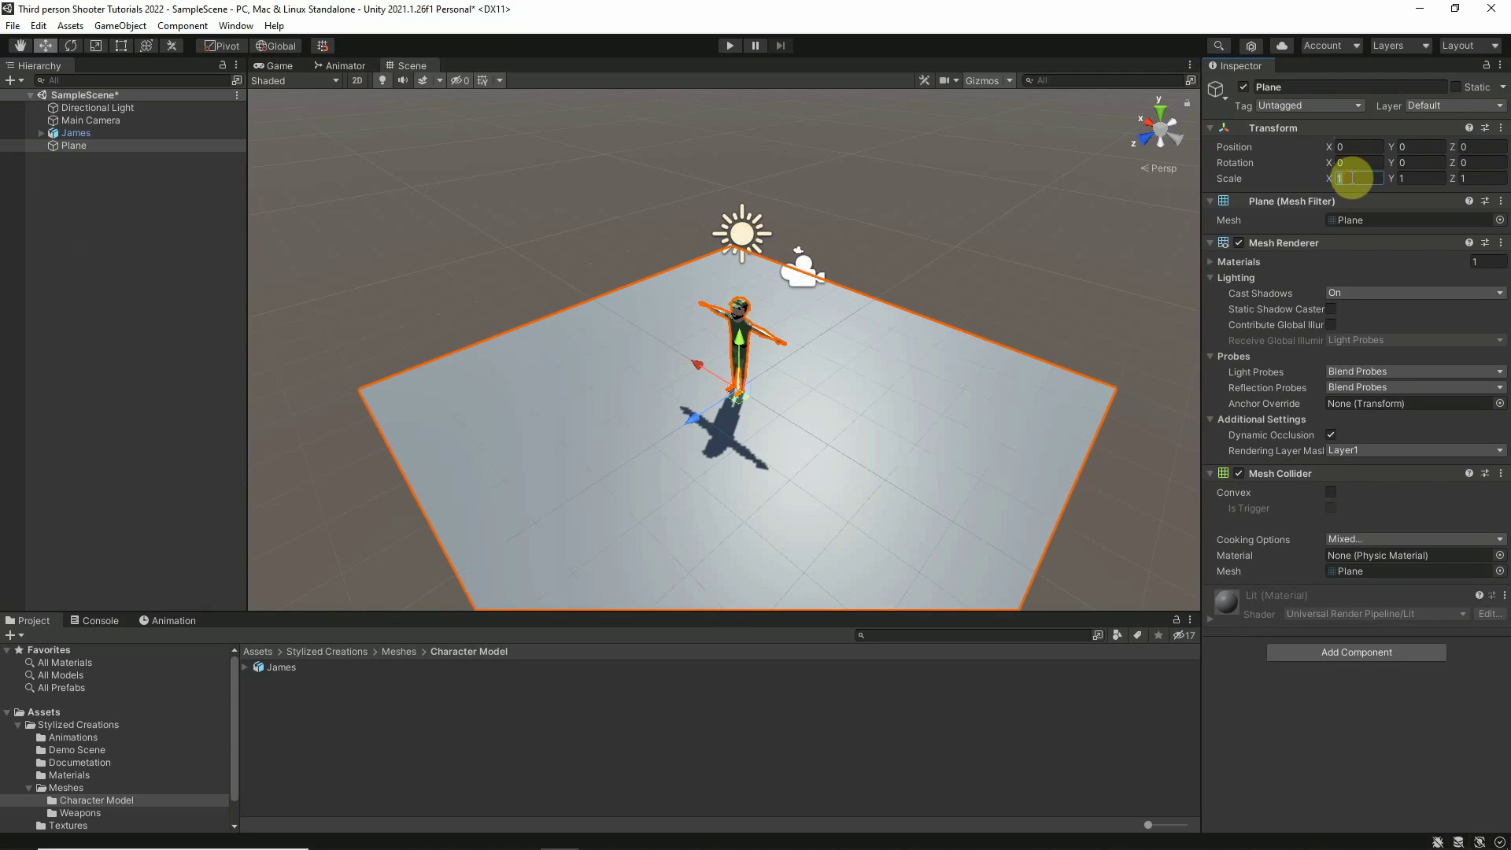
{"action": "type", "text": "5"}
{"action": "key", "text": "Tab"}
{"action": "key", "text": "Tab"}
{"action": "type", "text": "5"}
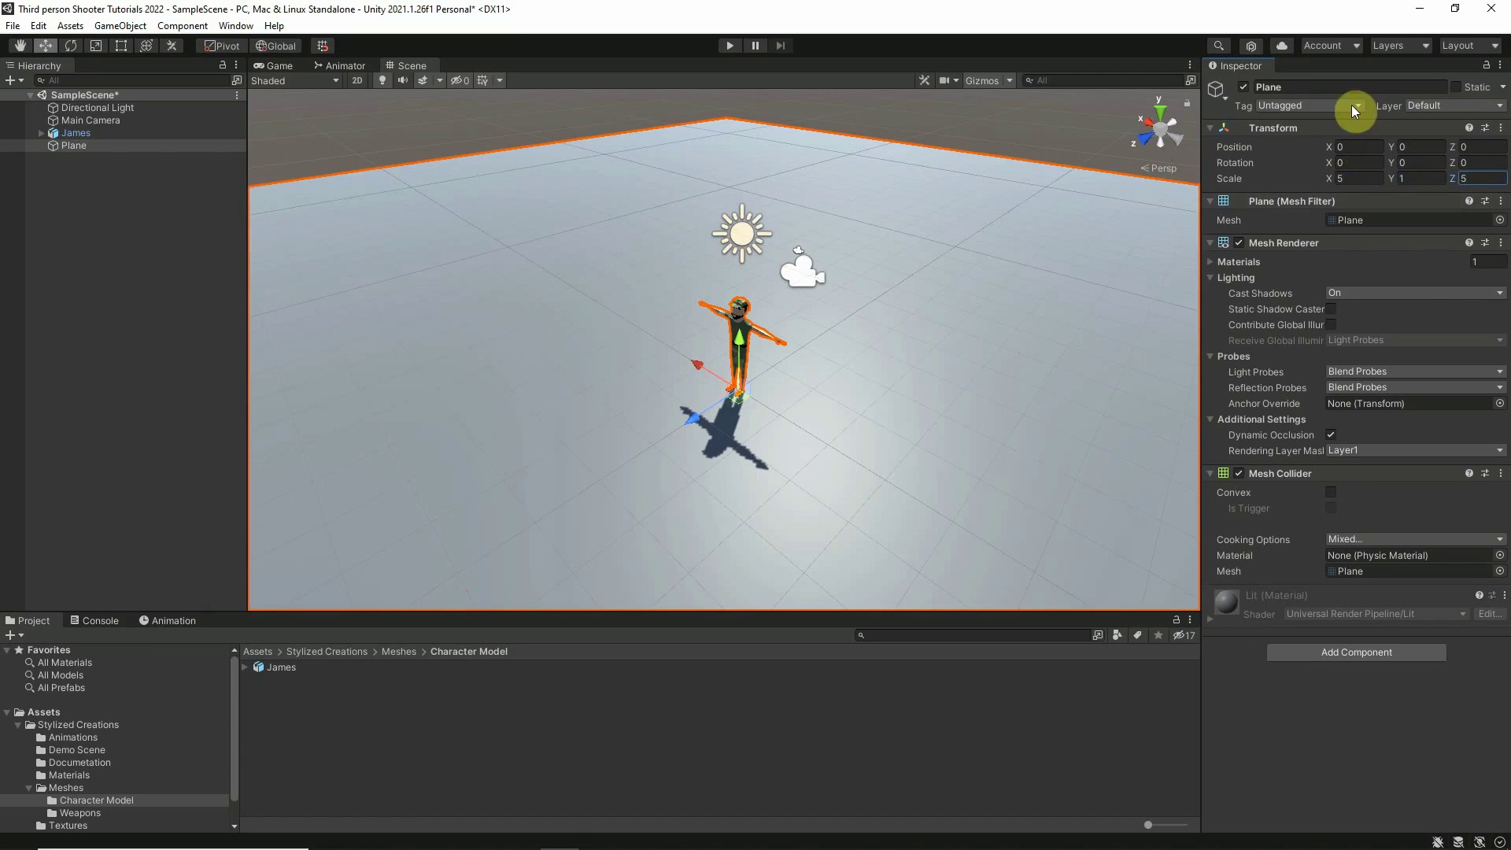
{"action": "left_click", "coordinate": [74, 134]}
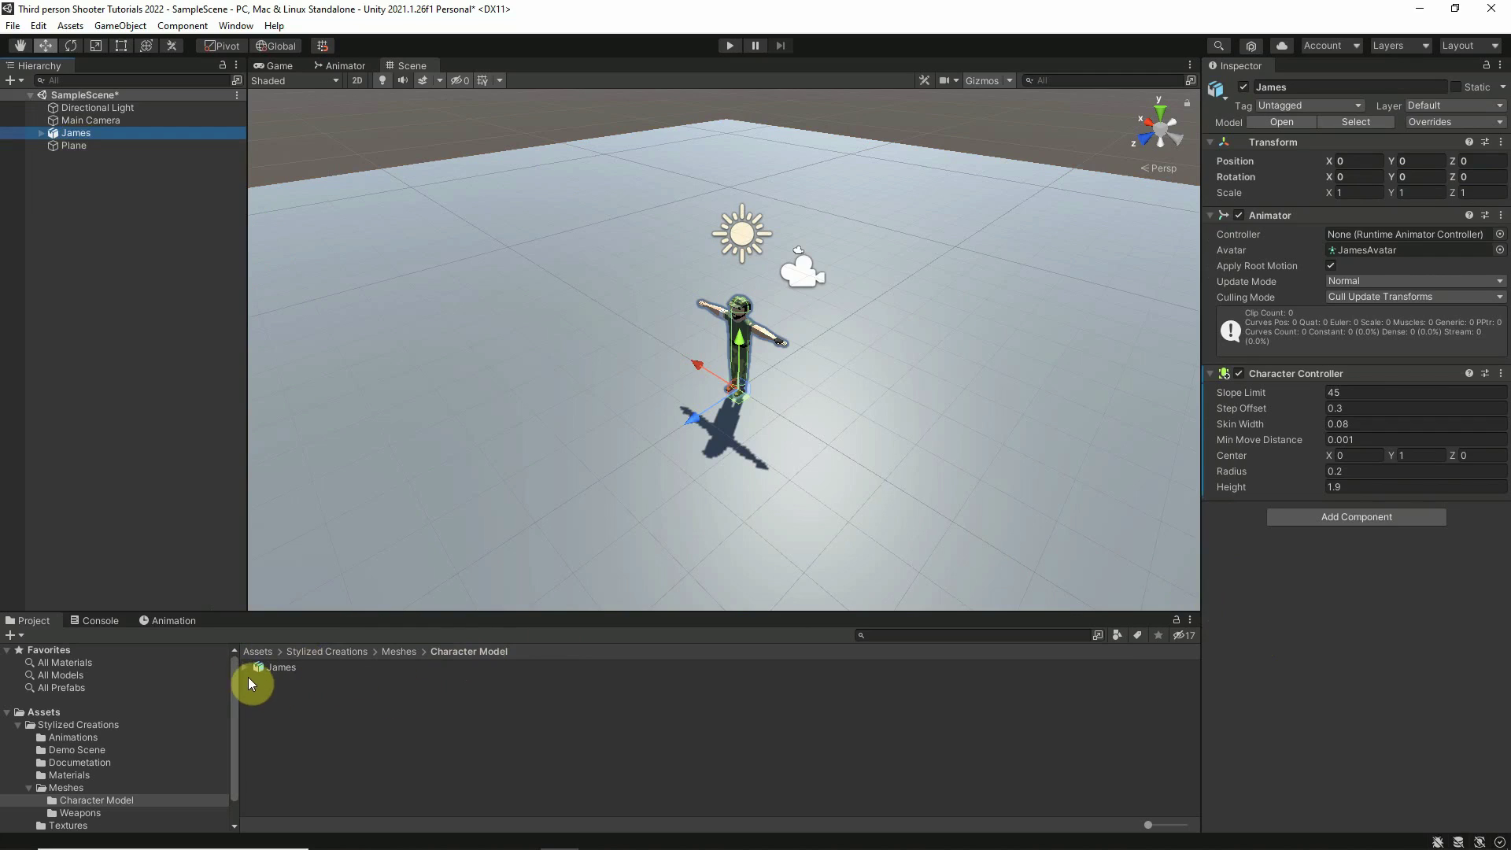
Create a folder named Animations Controller inside the Stylized Creations folder.
{"action": "left_click", "coordinate": [255, 653]}
{"action": "double_click", "coordinate": [275, 668]}
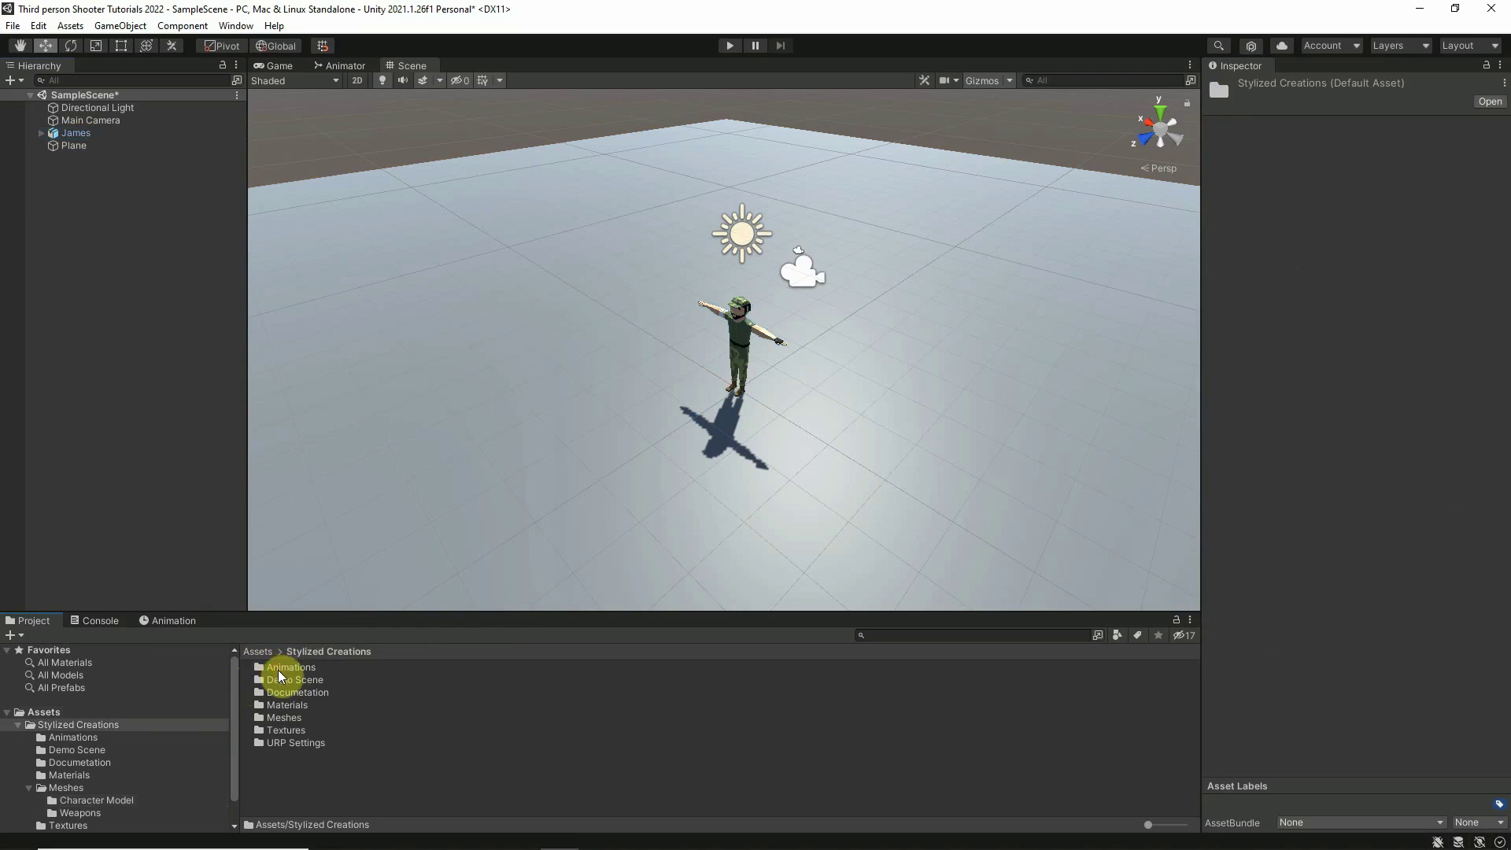
{"action": "right_click", "coordinate": [272, 776]}
{"action": "left_click", "coordinate": [331, 389]}
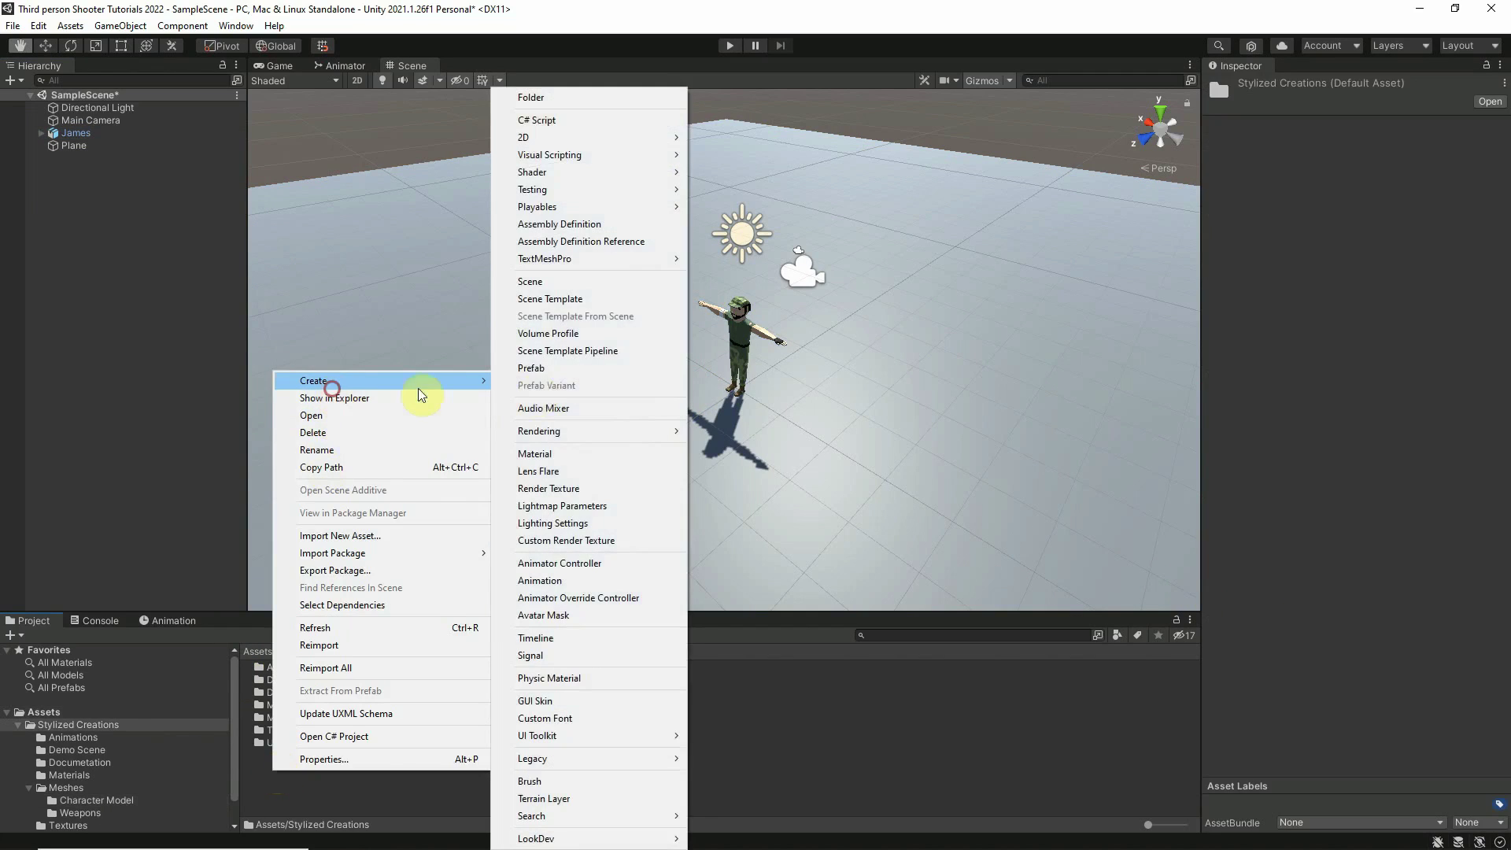
{"action": "left_click", "coordinate": [551, 98]}
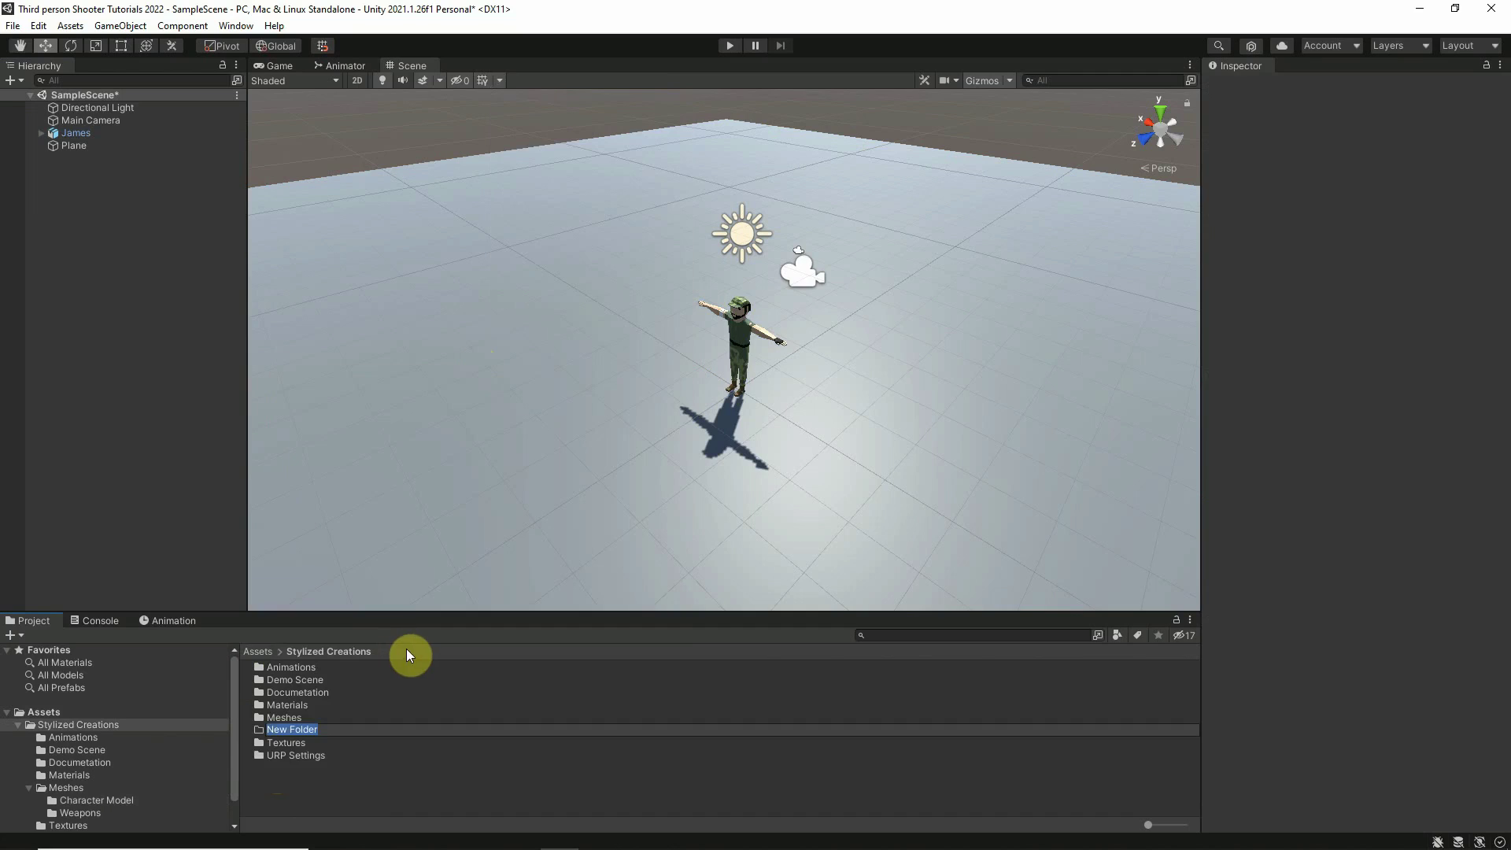
{"action": "type", "text": "Animations Controller"}
{"action": "key", "text": "Return"}
Create an Animator Controller named PlayerAnimController inside the Animations Controller folder.
{"action": "double_click", "coordinate": [365, 677]}
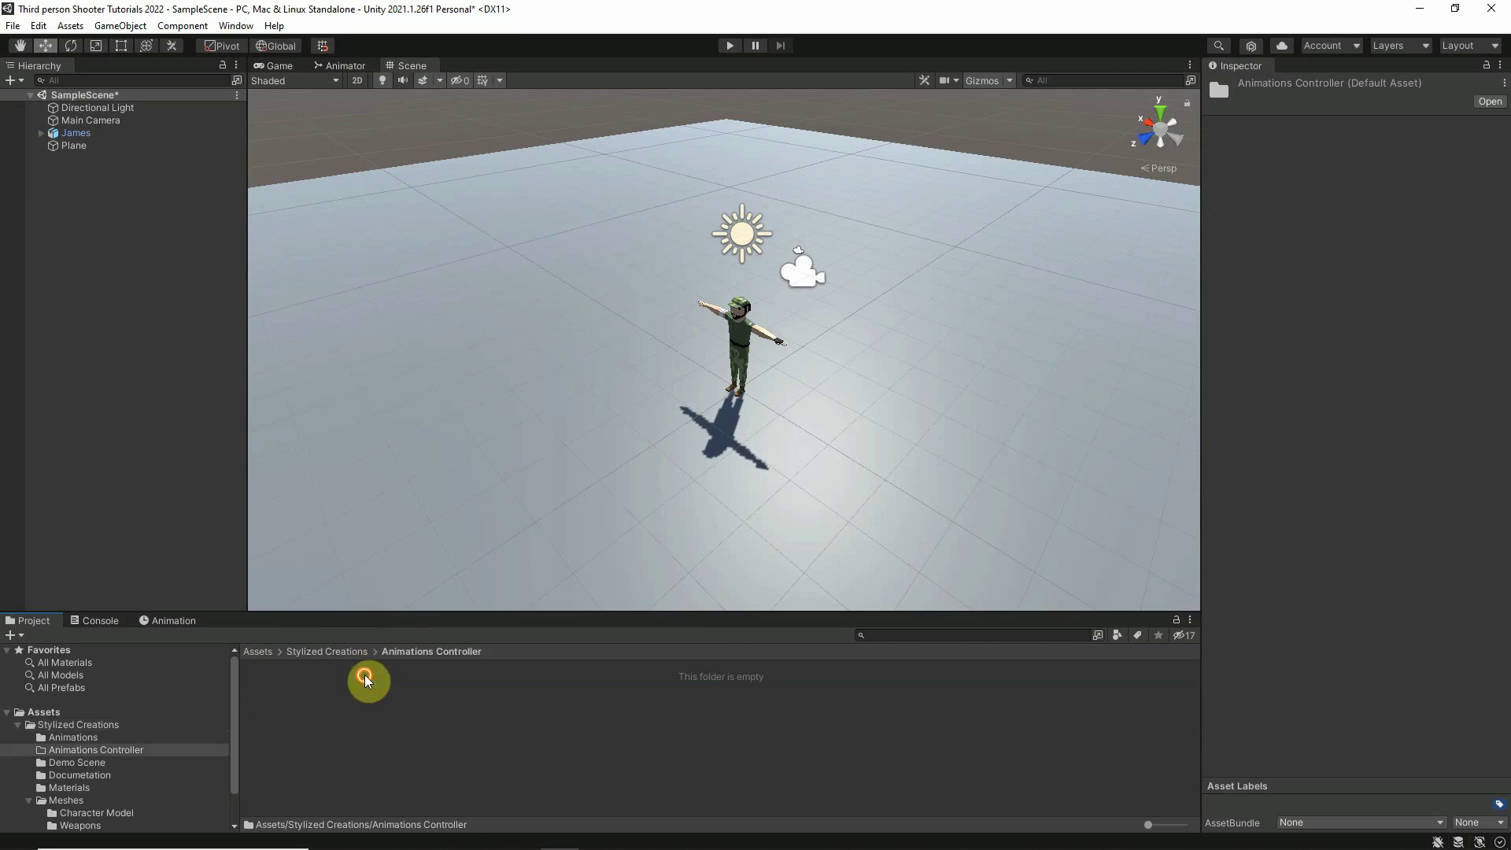
{"action": "right_click", "coordinate": [287, 710]}
{"action": "mouse_move", "coordinate": [337, 323]}
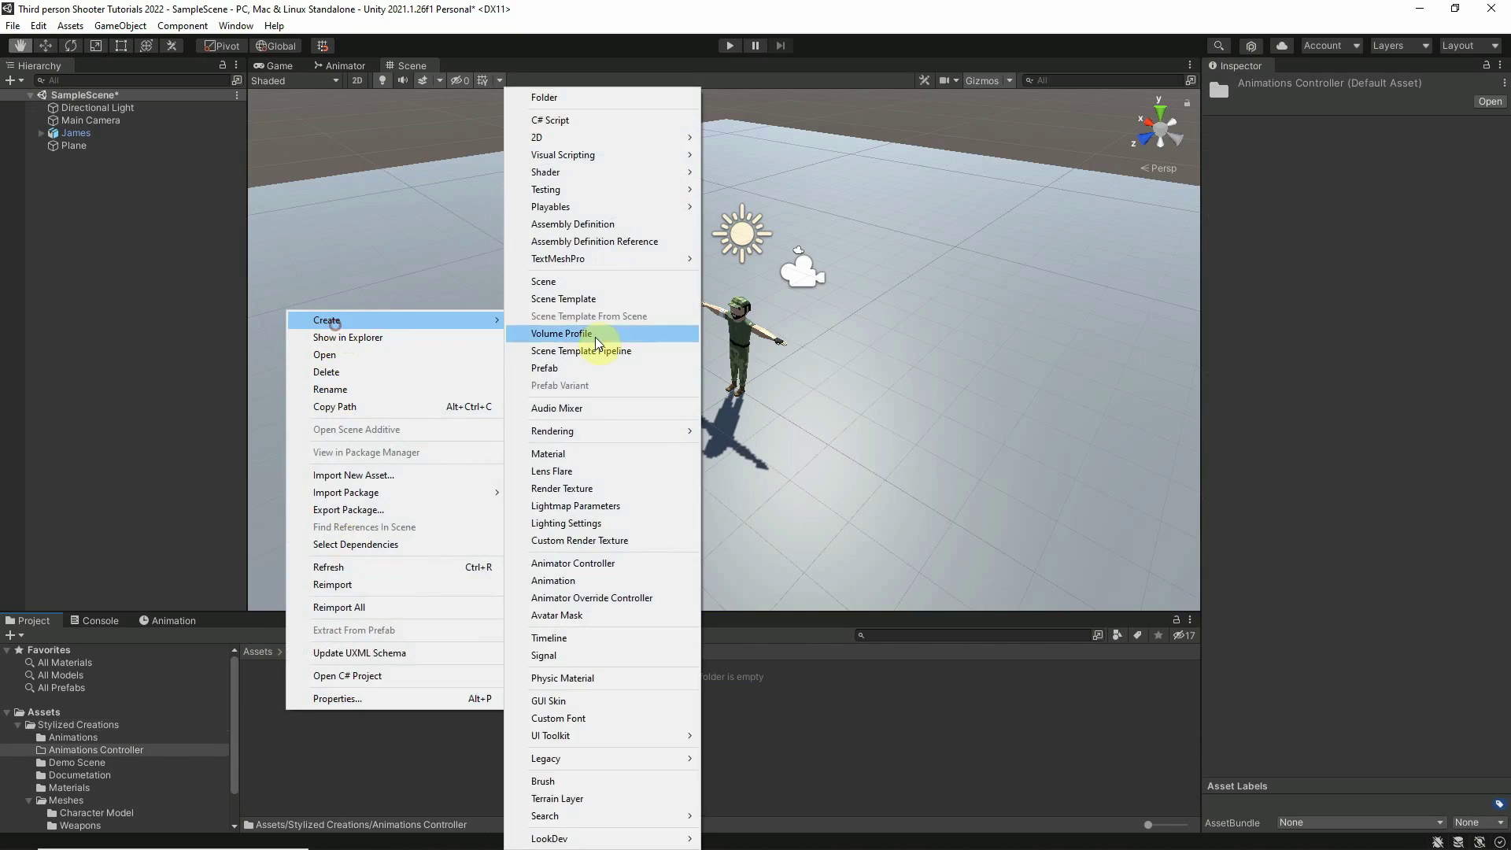
{"action": "left_click", "coordinate": [564, 561]}
{"action": "type", "text": "Play"}
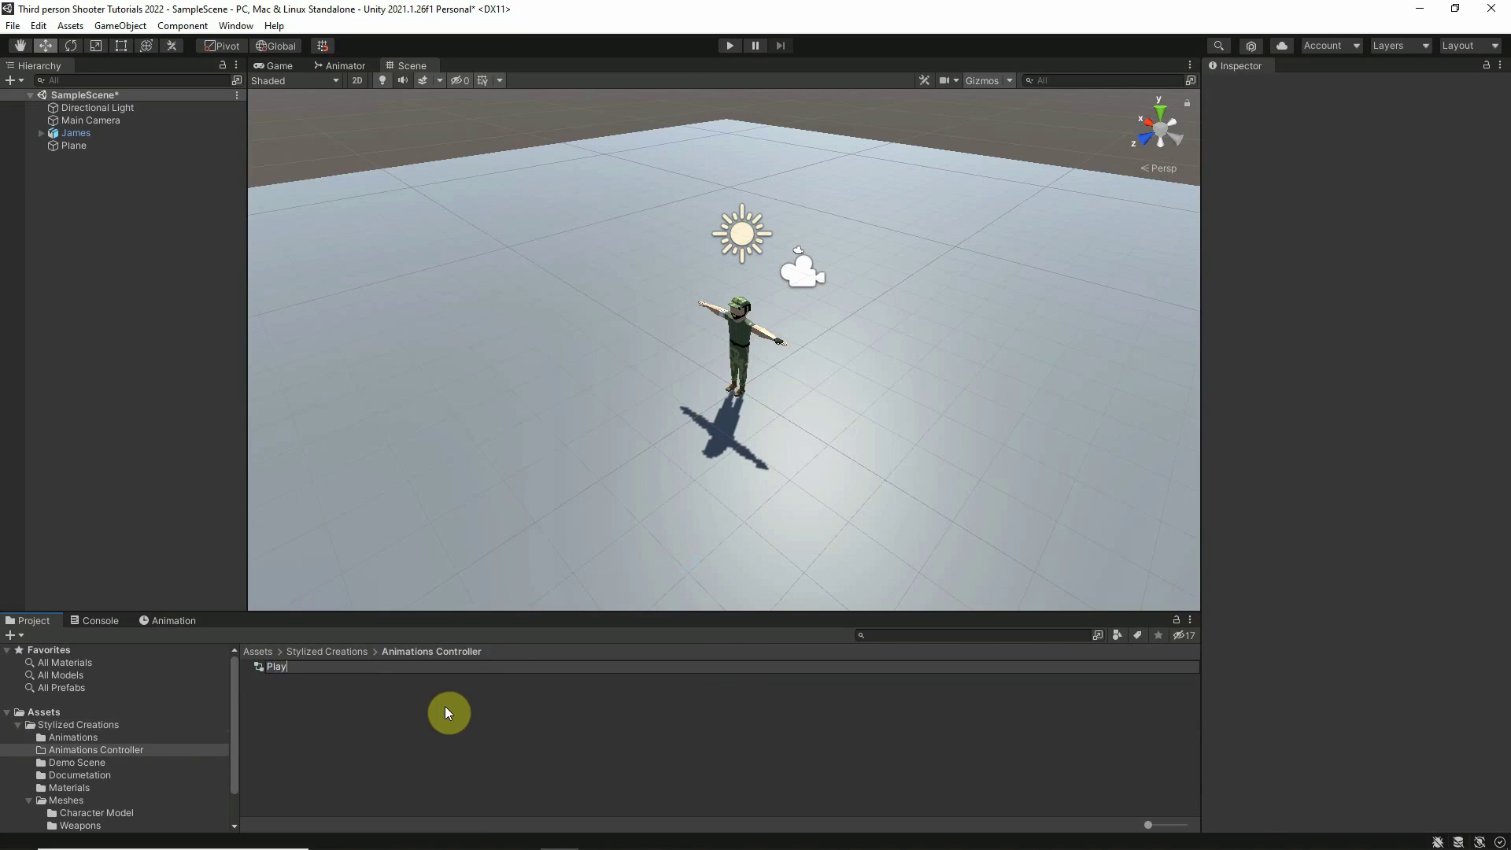
{"action": "type", "text": "erAnimController"}
{"action": "key", "text": "Return"}
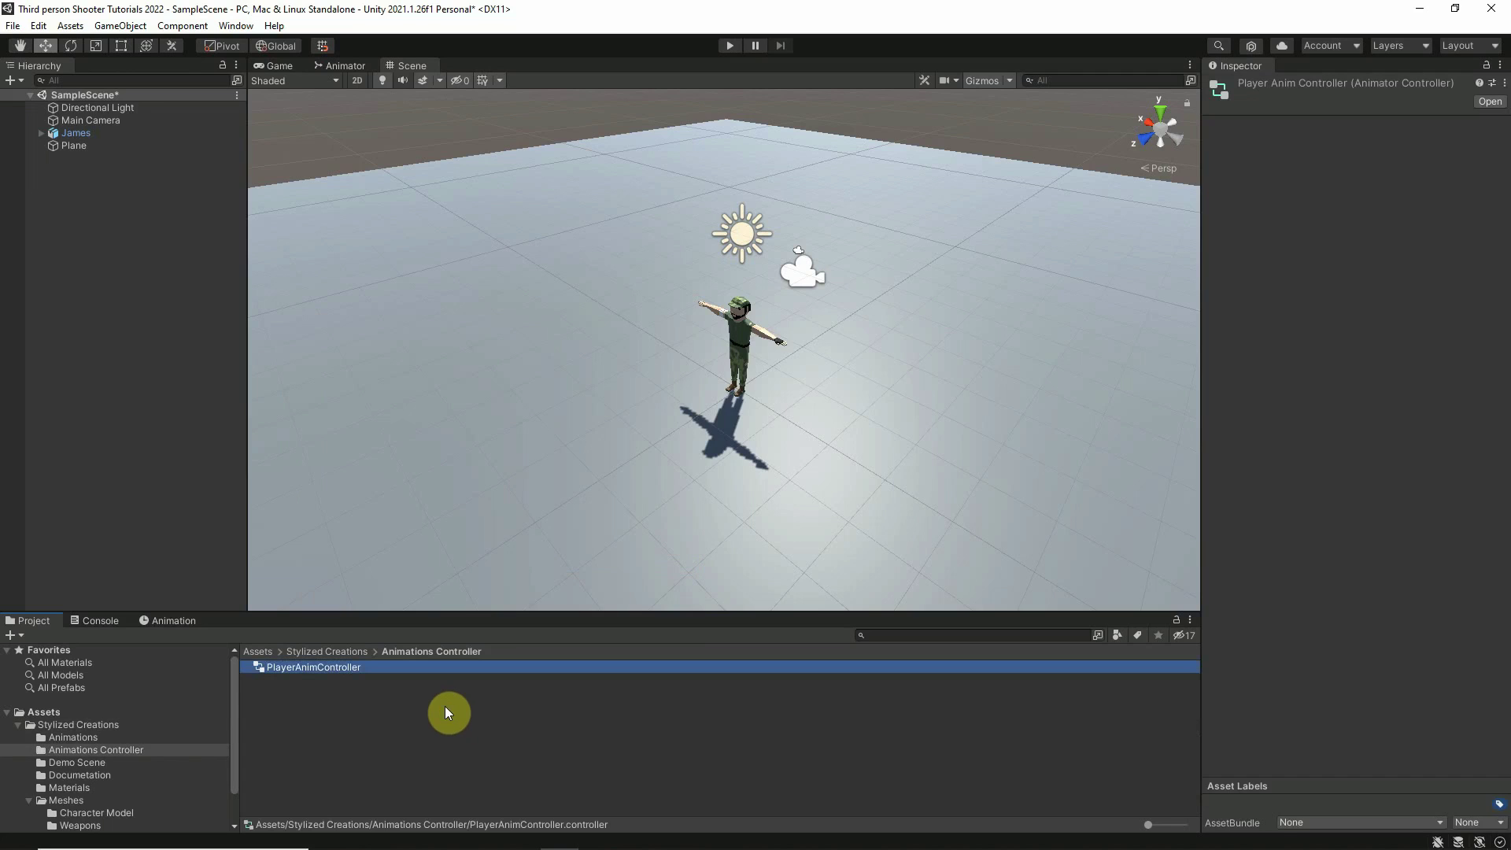
Open PlayerAnimController in the Animator and add a float parameter named Vertical.
{"action": "double_click", "coordinate": [362, 667]}
{"action": "middle_click_drag", "start_coordinate": [454, 346], "coordinate": [715, 437]}
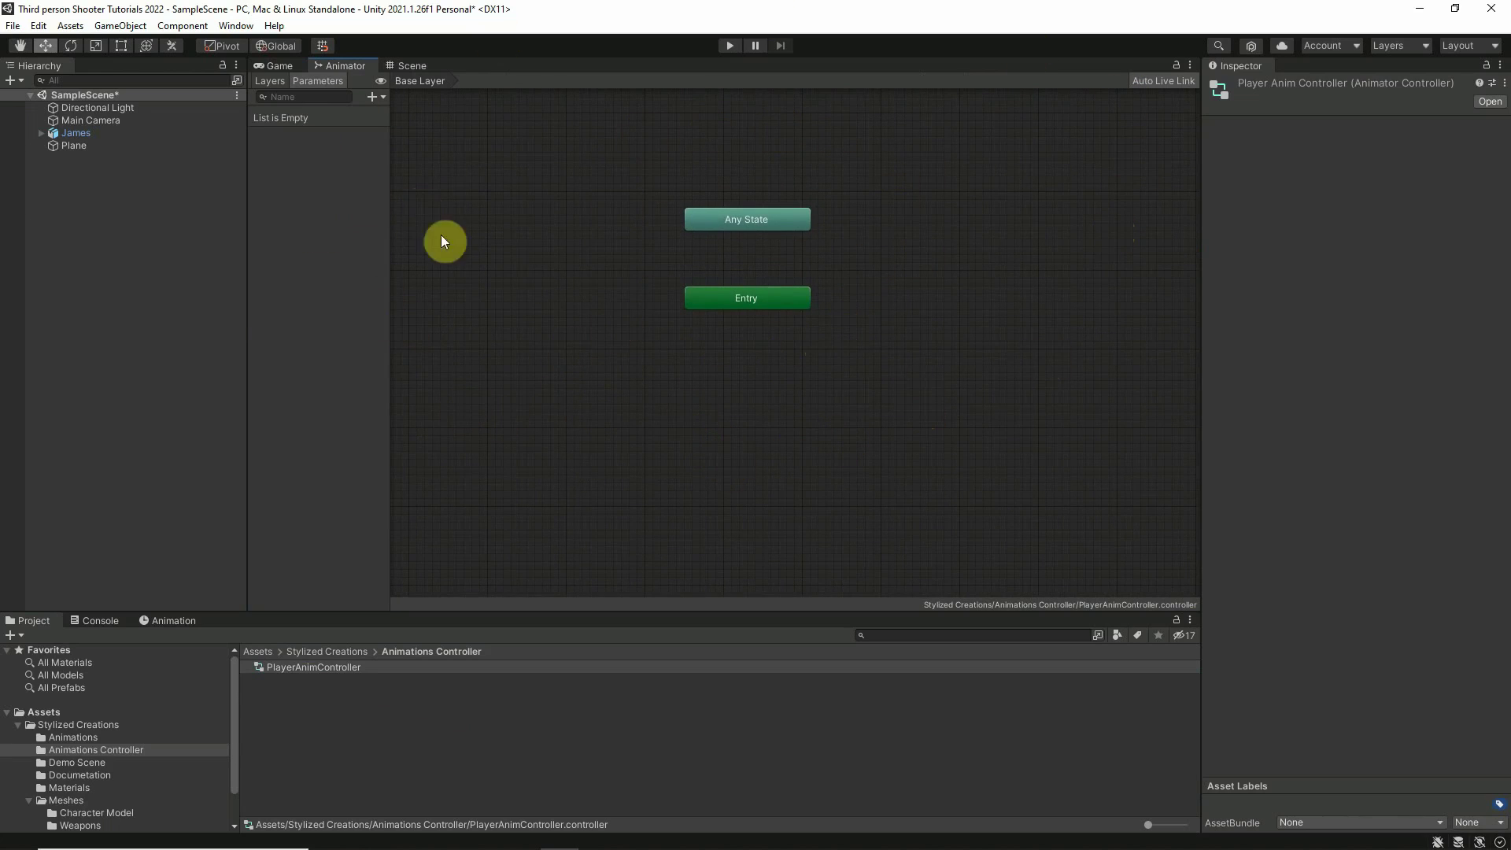
{"action": "middle_click_drag", "start_coordinate": [614, 263], "coordinate": [638, 305]}
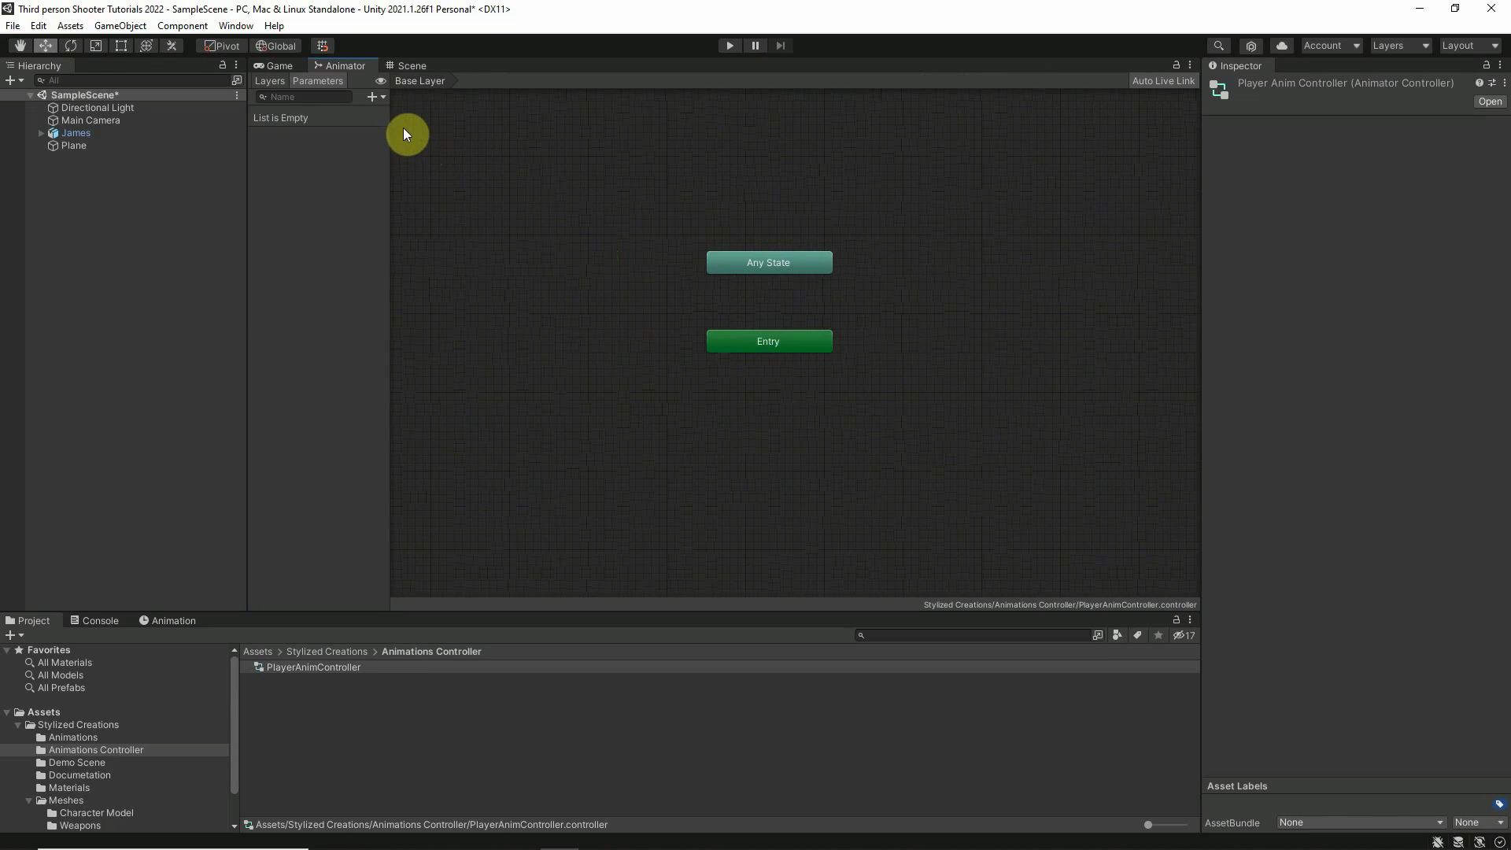
{"action": "left_click", "coordinate": [376, 96]}
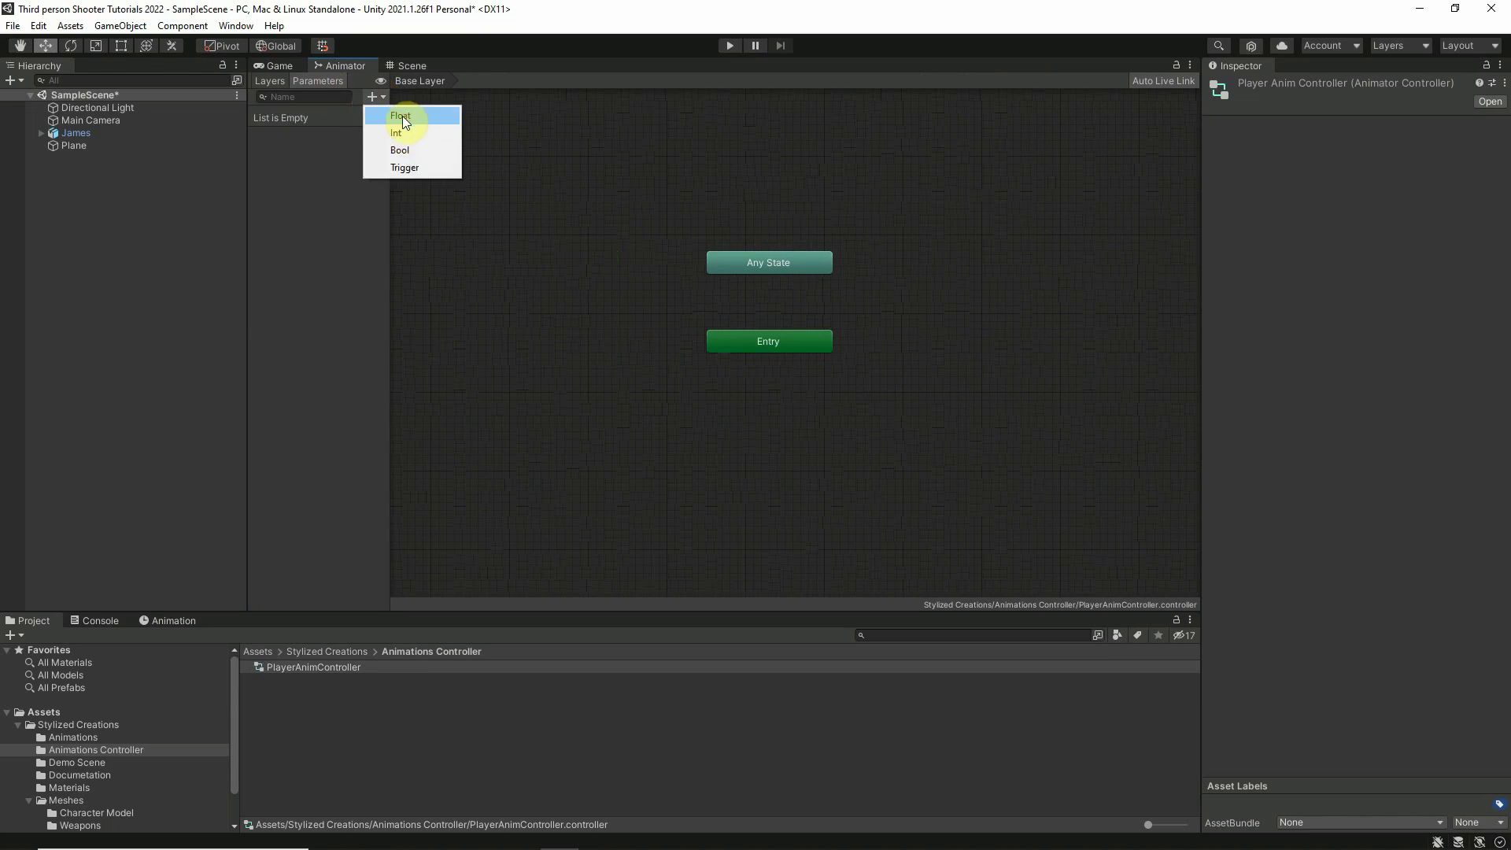
{"action": "left_click", "coordinate": [403, 117]}
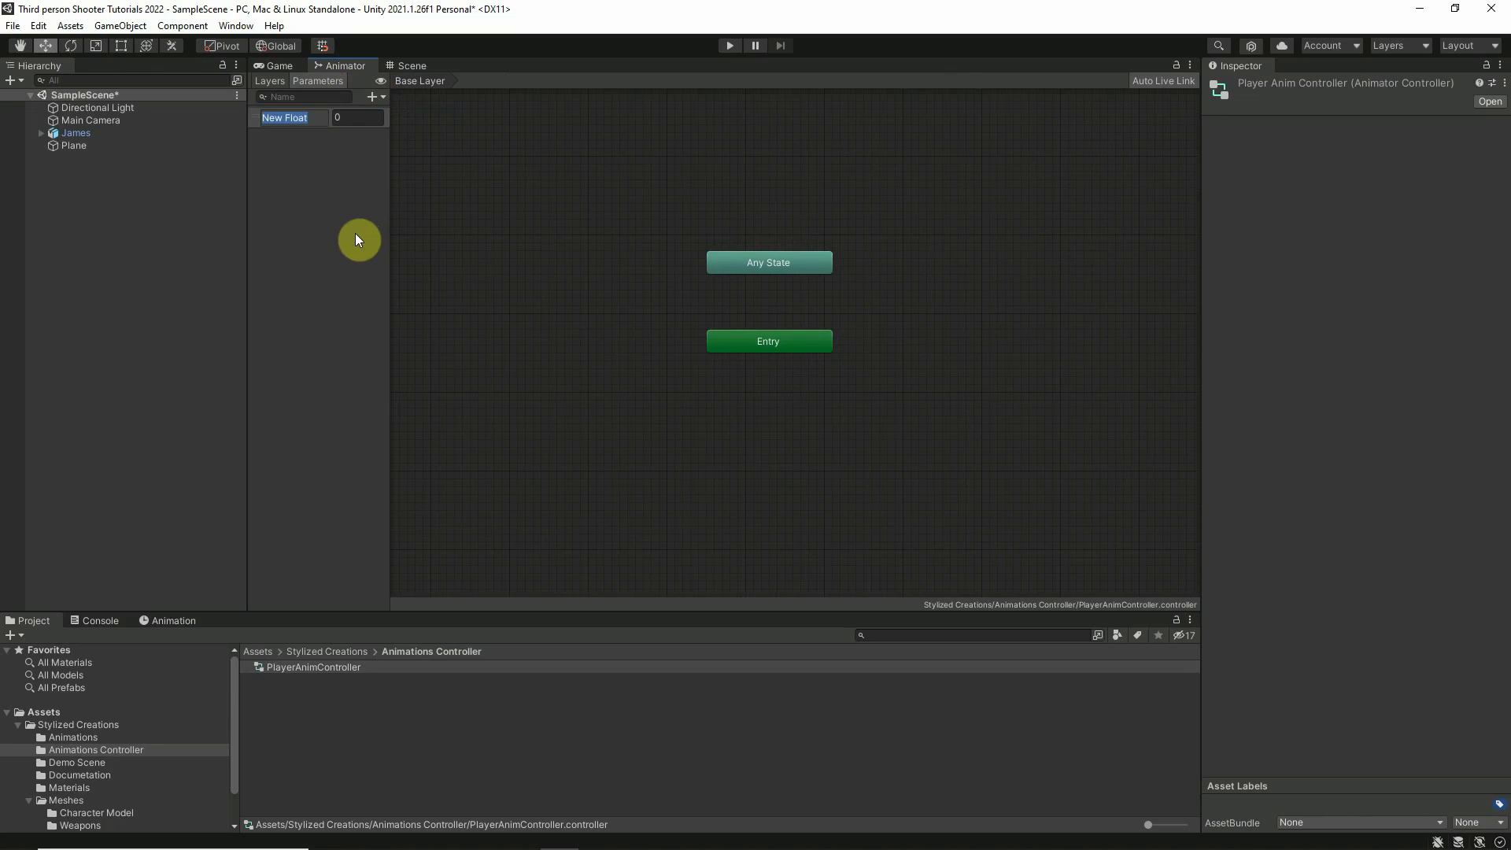
{"action": "type", "text": "Vertical"}
{"action": "key", "text": "Return"}
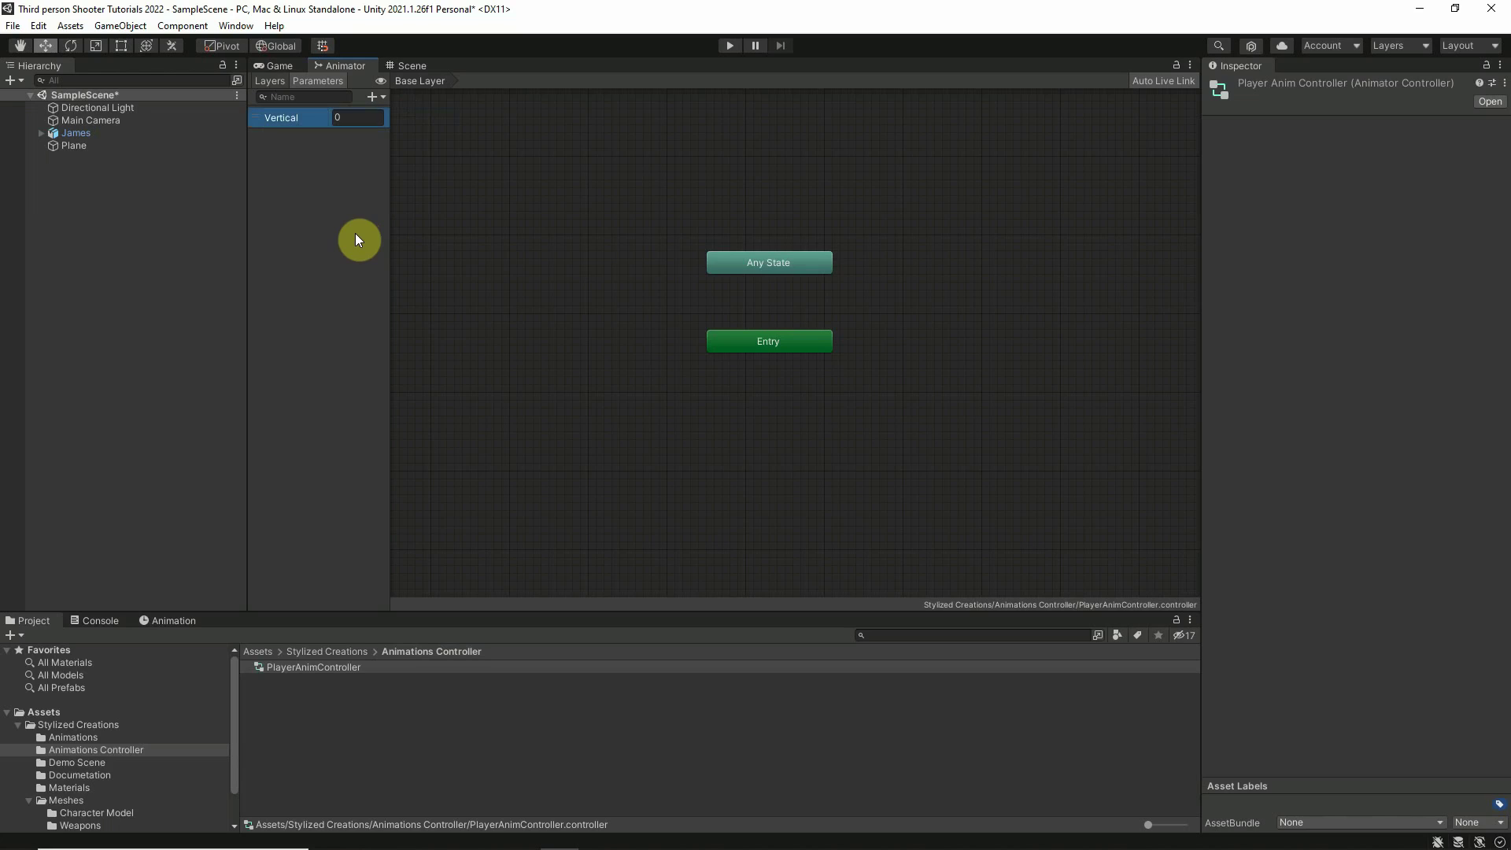
Add a second float parameter named Horizontal to PlayerAnimController.
{"action": "left_click", "coordinate": [371, 97]}
{"action": "left_click", "coordinate": [381, 117]}
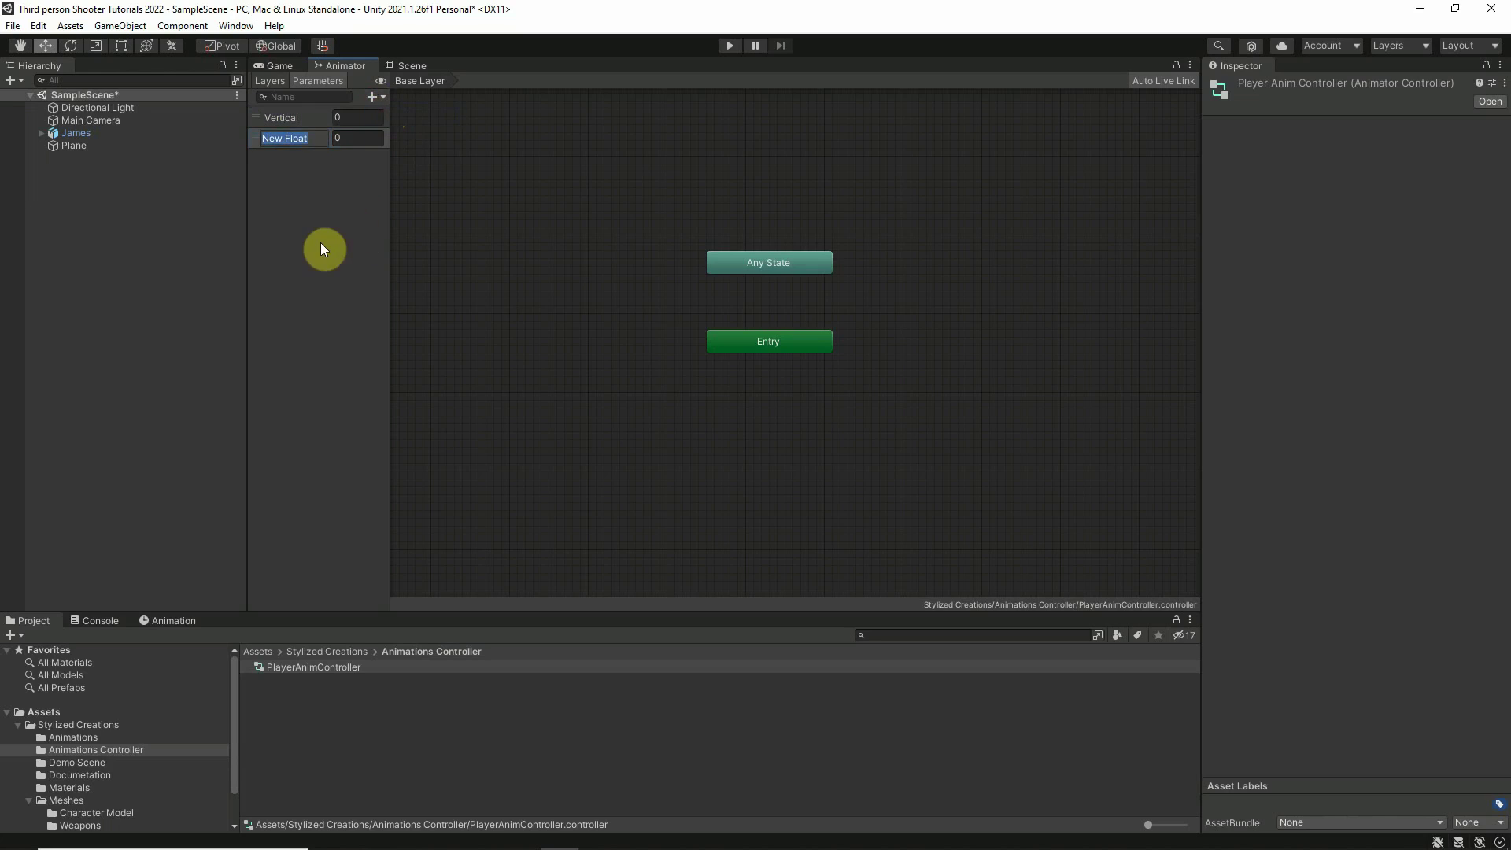
{"action": "type", "text": "Horizontal"}
{"action": "key", "text": "Return"}
{"action": "left_click", "coordinate": [322, 250]}
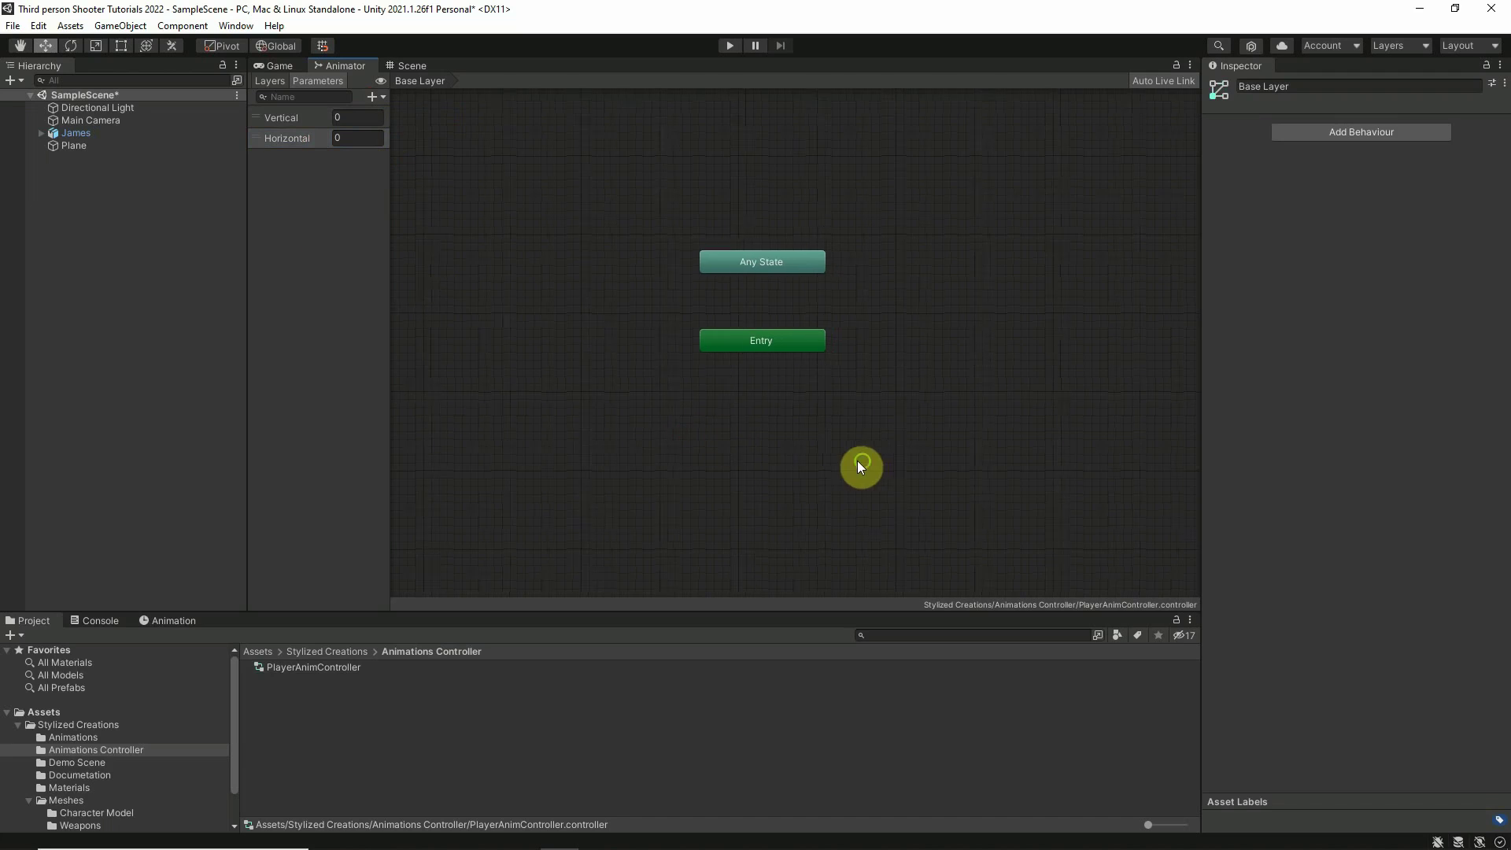
Create a state from a new blend tree, place it below Entry and name it Running.
{"action": "middle_click_drag", "start_coordinate": [857, 460], "coordinate": [882, 407]}
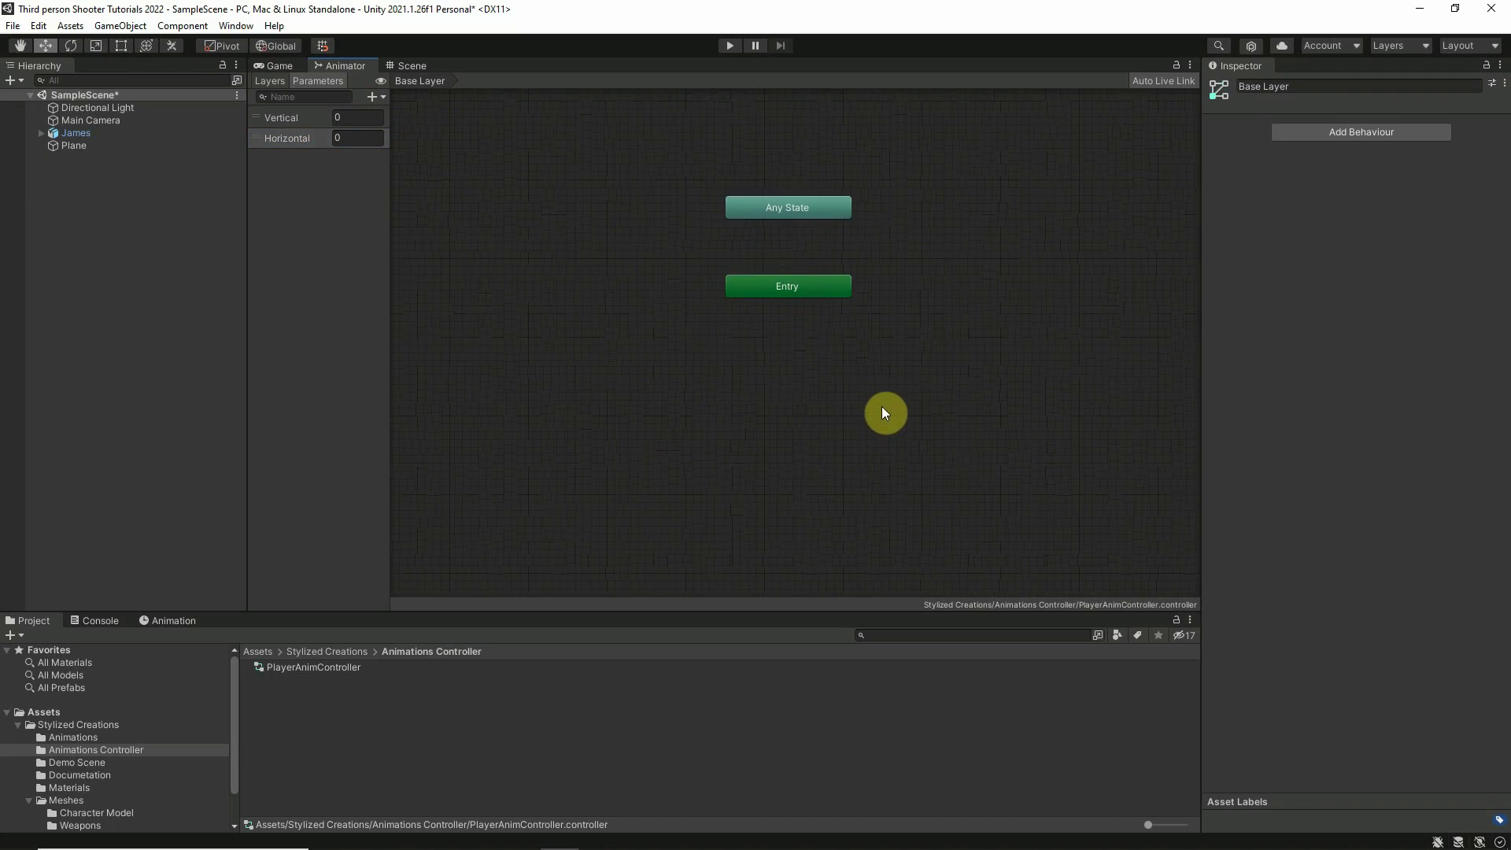
{"action": "right_click", "coordinate": [752, 341]}
{"action": "mouse_move", "coordinate": [905, 354]}
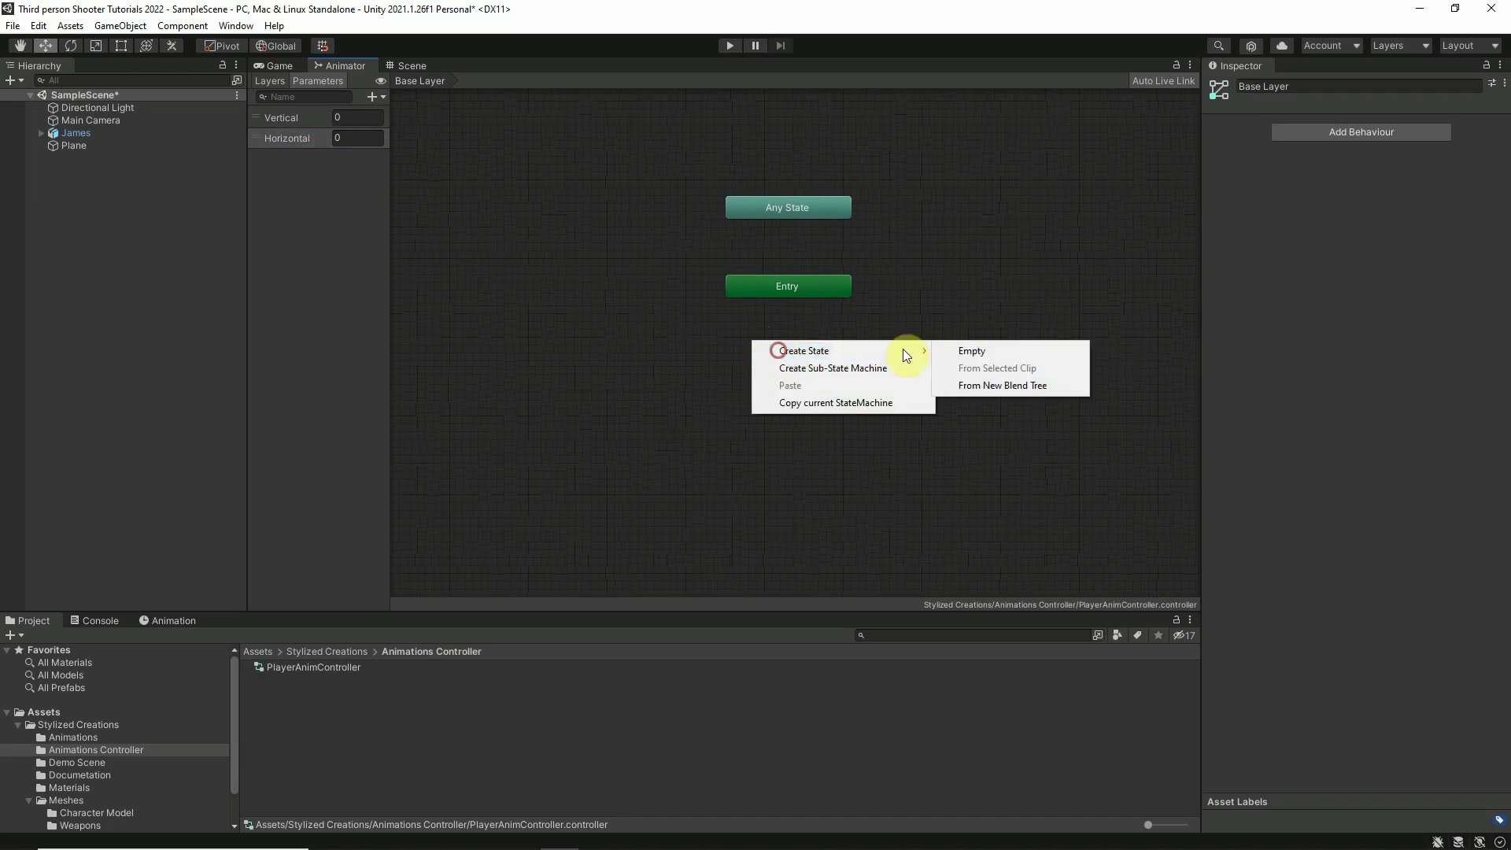
{"action": "left_click", "coordinate": [966, 387]}
{"action": "left_click_drag", "start_coordinate": [881, 366], "coordinate": [839, 372]}
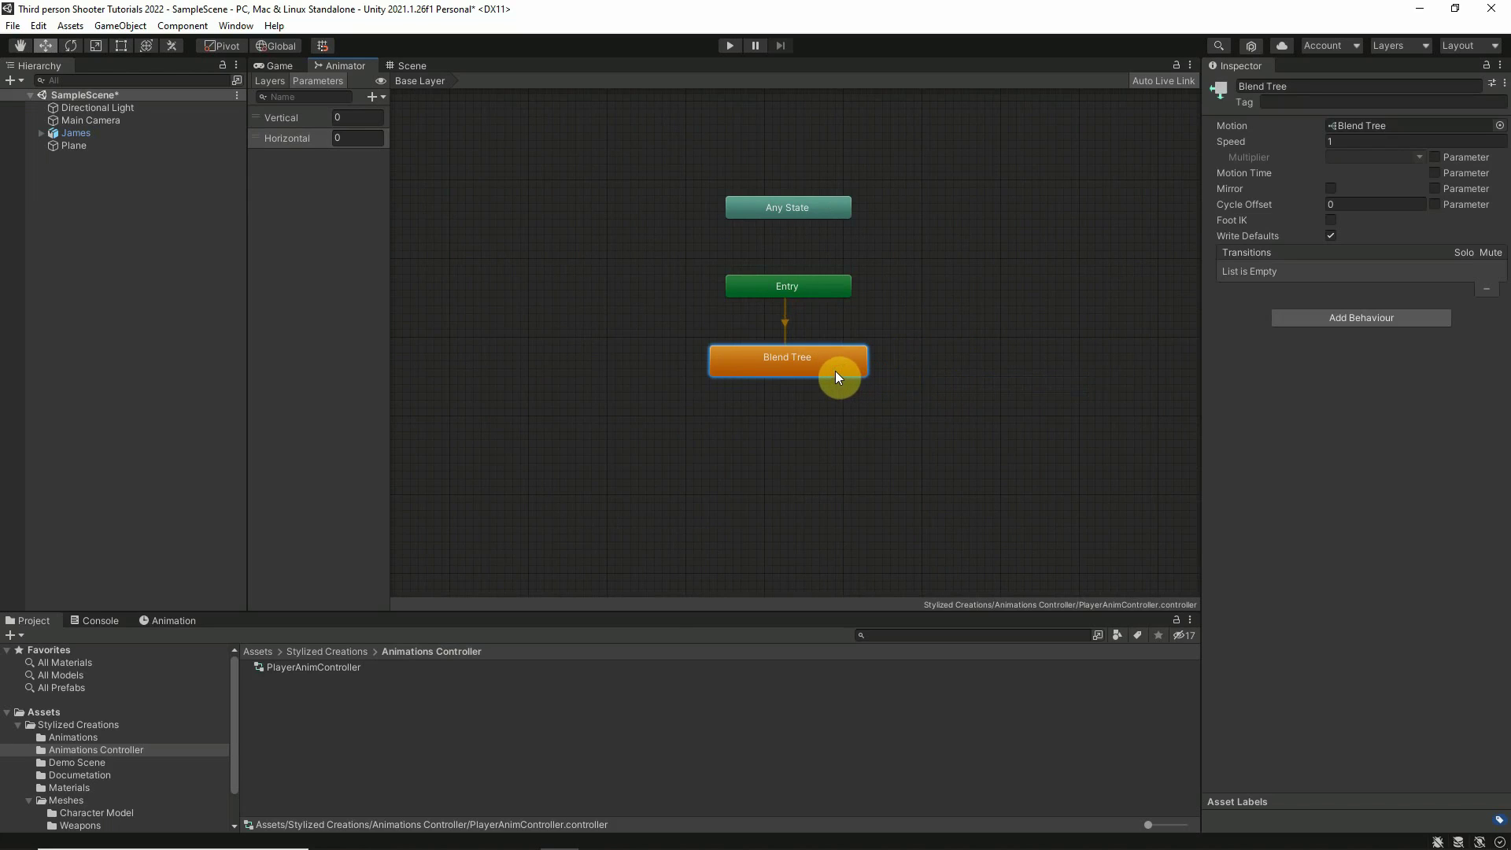
{"action": "left_click", "coordinate": [1297, 87]}
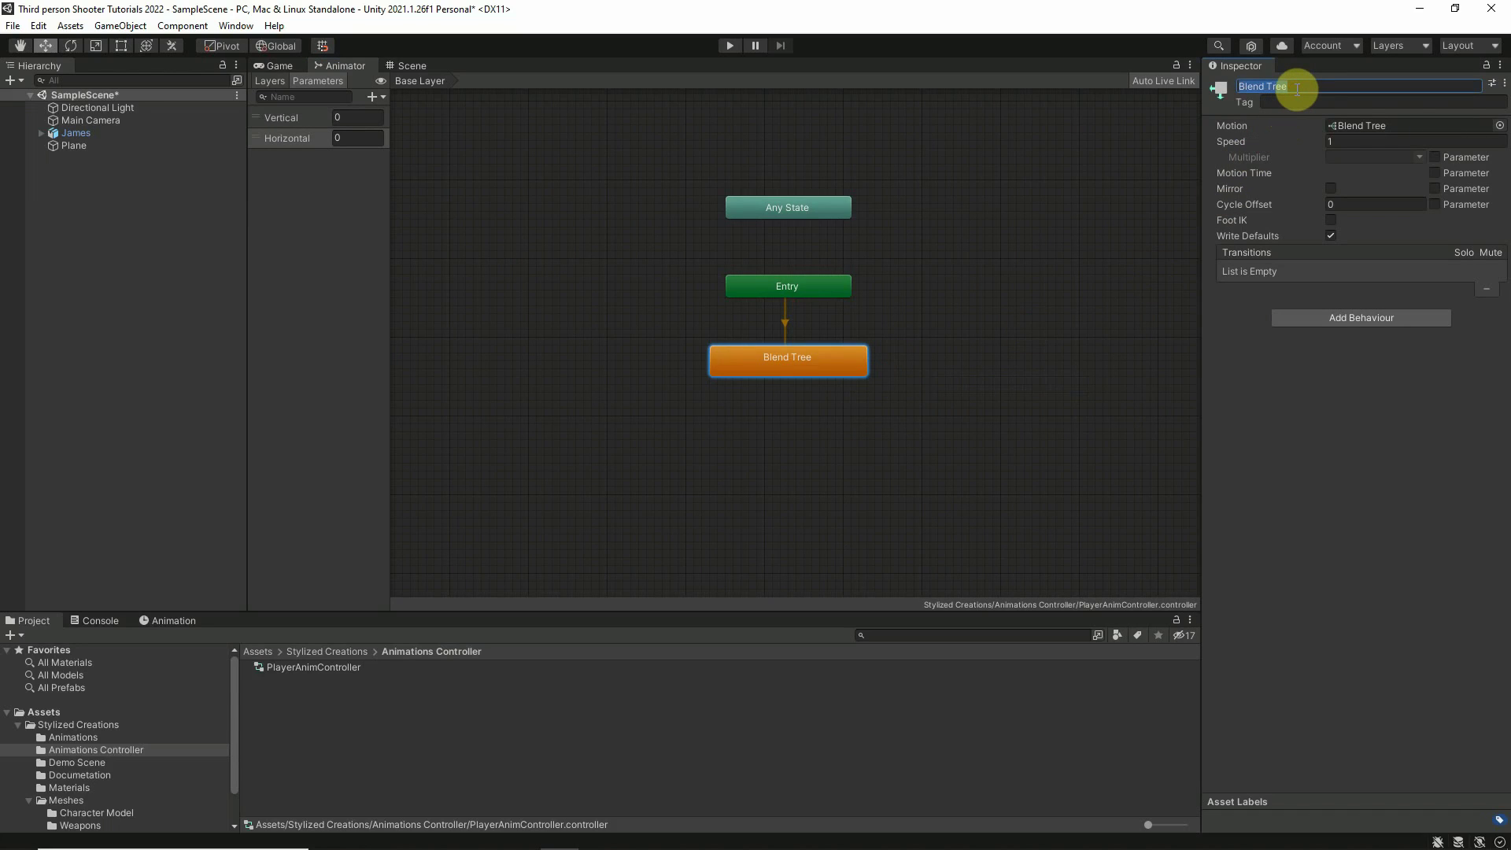
{"action": "type", "text": "Running"}
{"action": "key", "text": "Return"}
Open the Running blend tree and set its blend type to 2D Freeform Directional with Horizontal as the first parameter.
{"action": "double_click", "coordinate": [790, 370]}
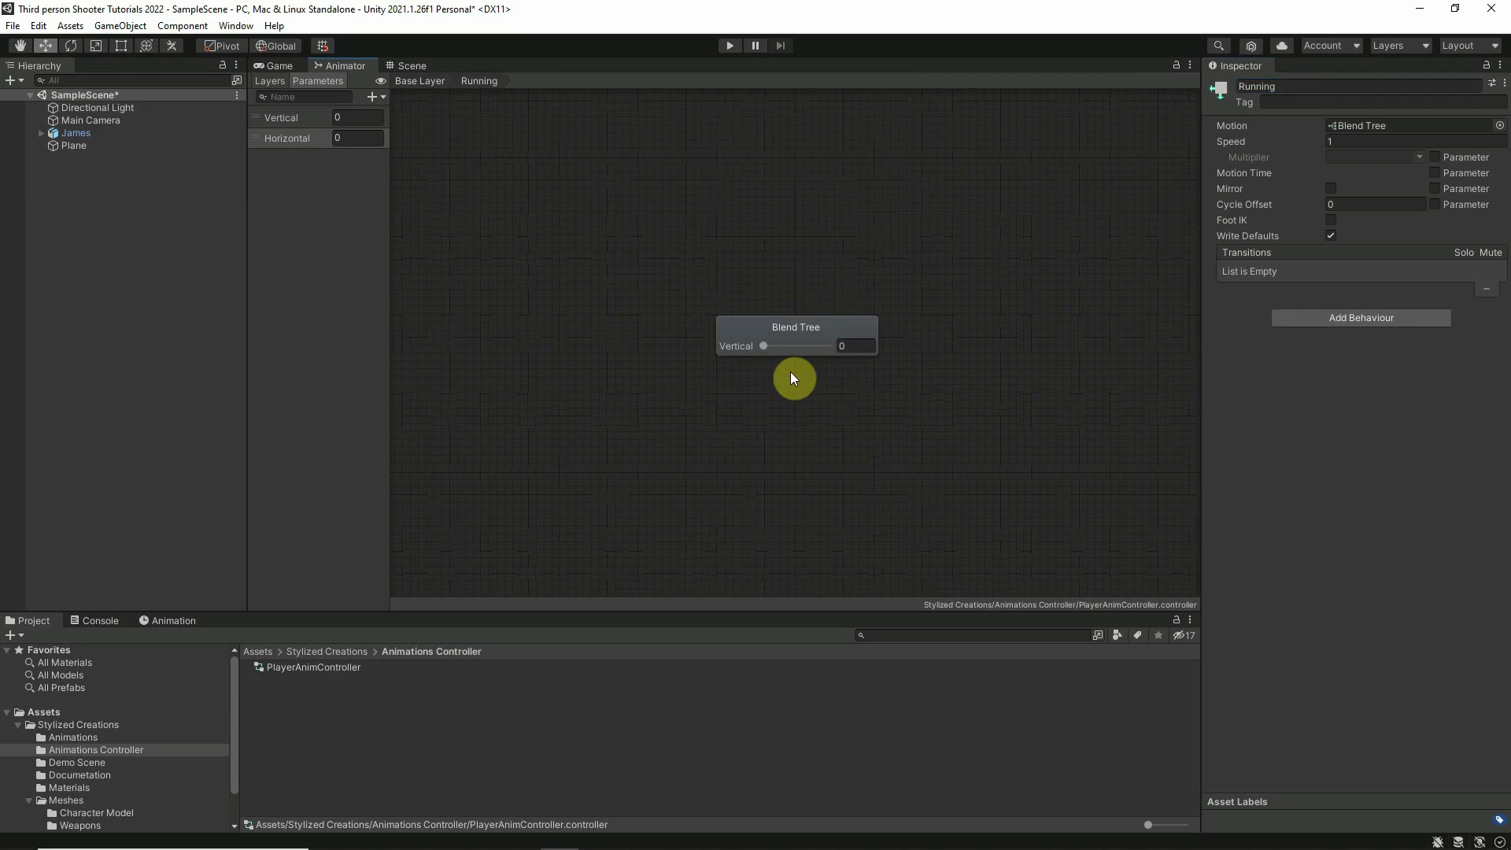
{"action": "left_click", "coordinate": [796, 331]}
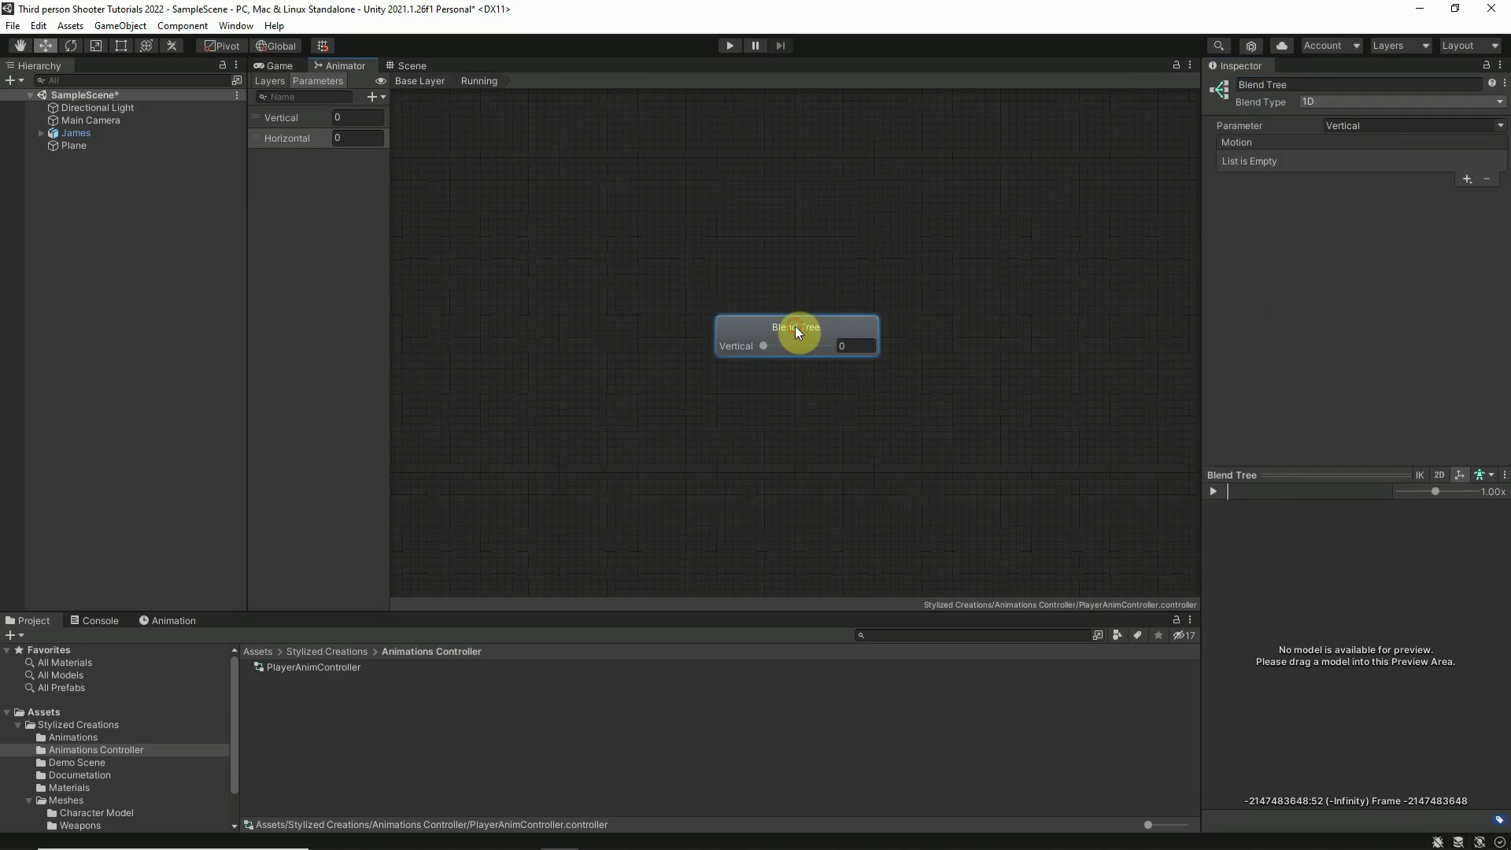
{"action": "left_click", "coordinate": [1335, 103]}
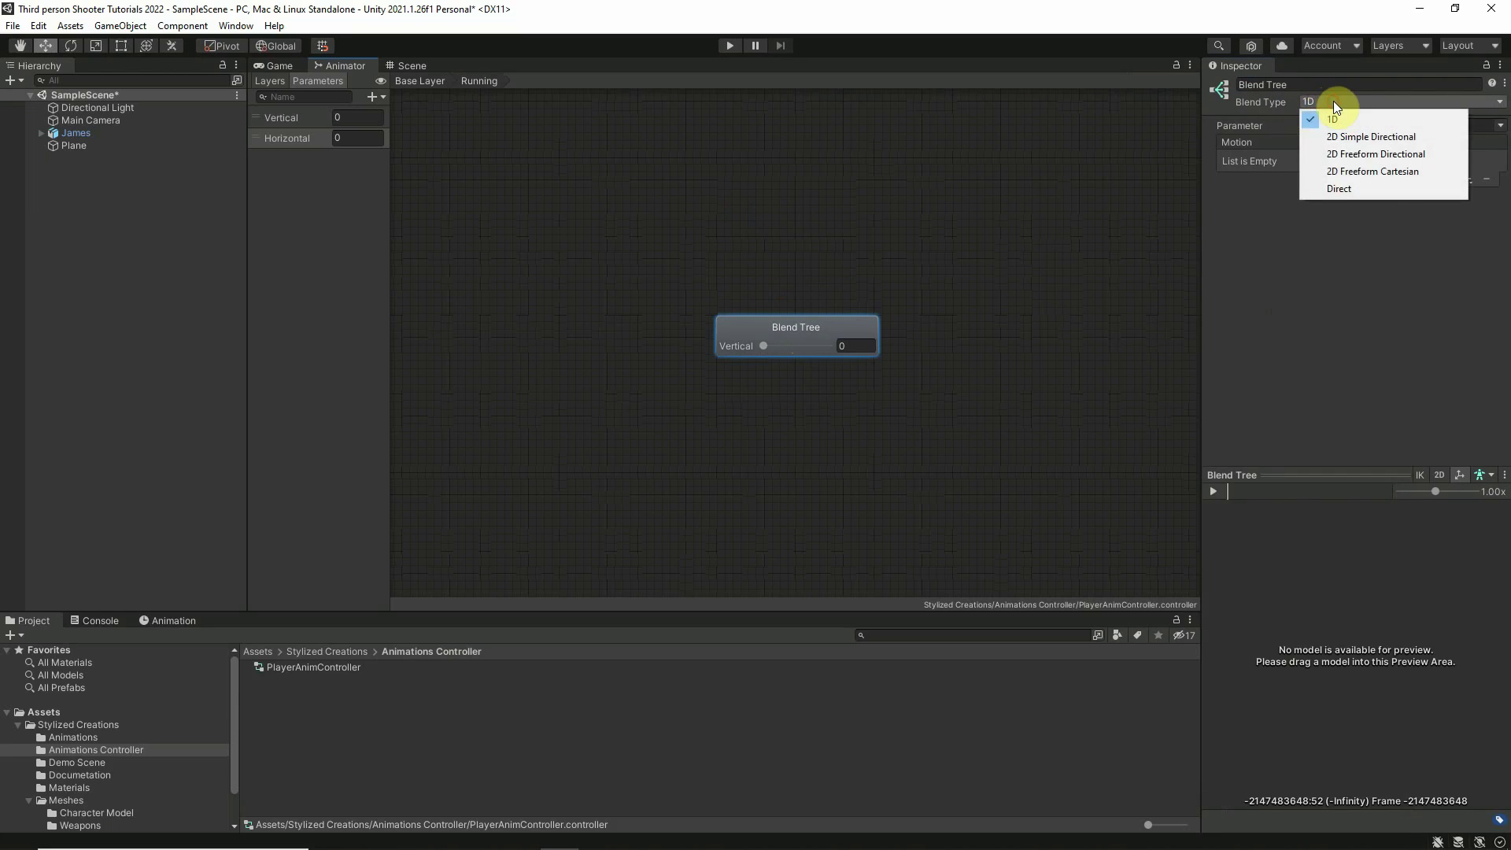
{"action": "left_click", "coordinate": [1361, 154]}
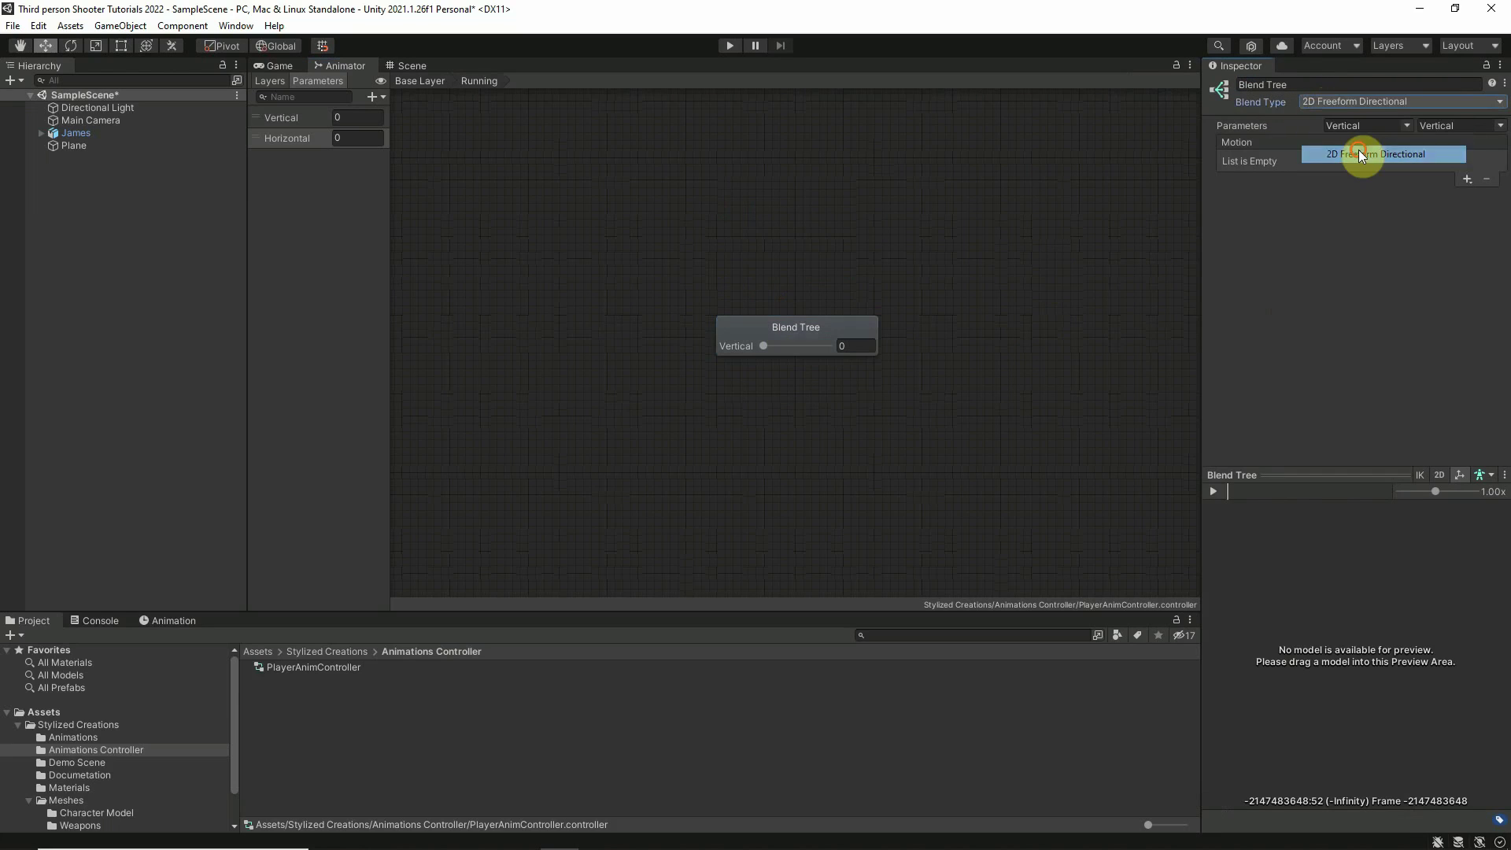
{"action": "left_click", "coordinate": [1409, 125]}
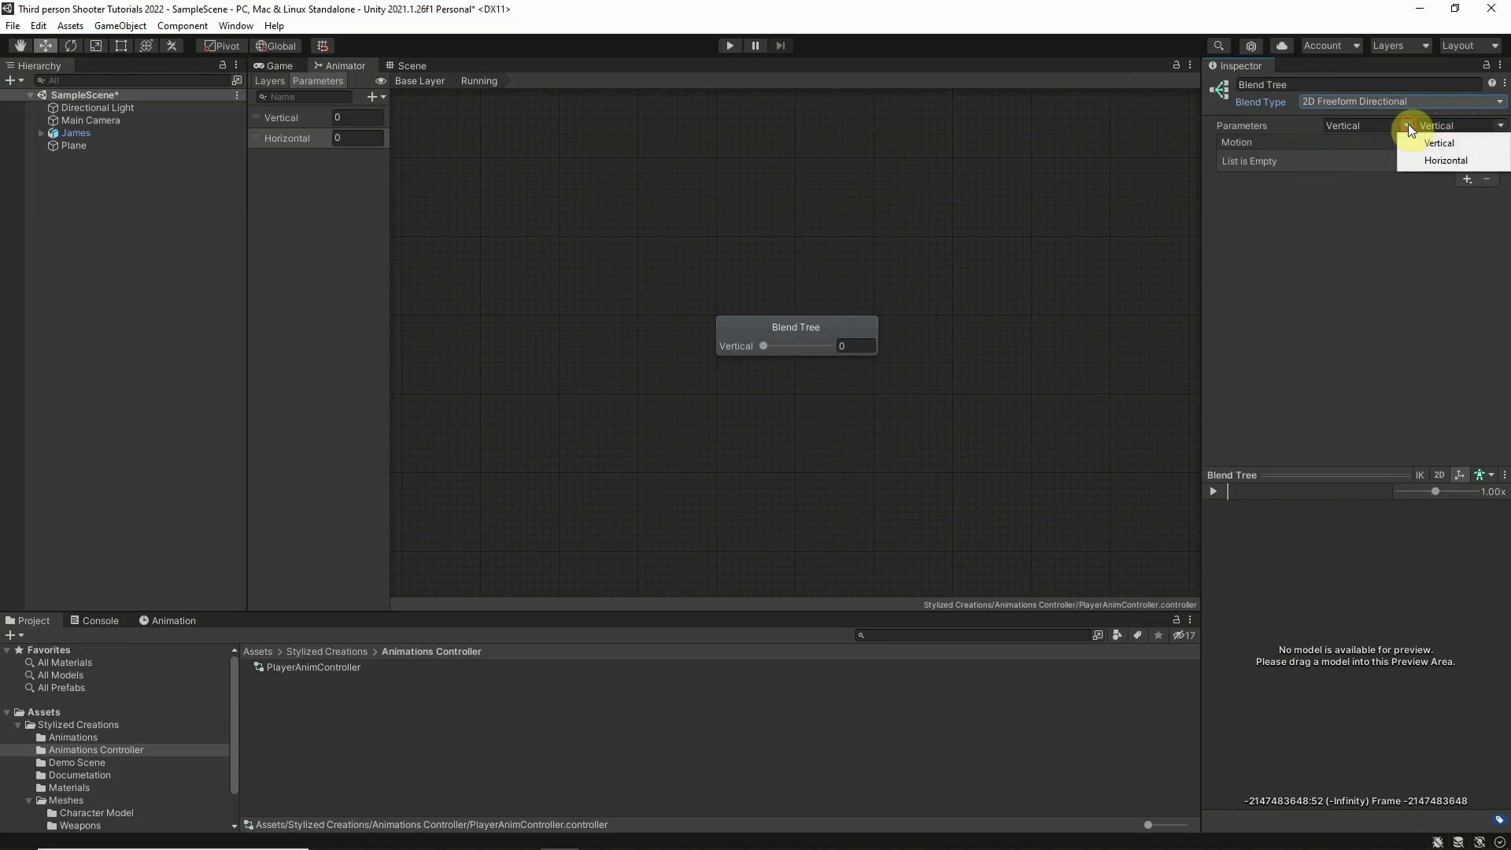
{"action": "left_click", "coordinate": [1428, 159]}
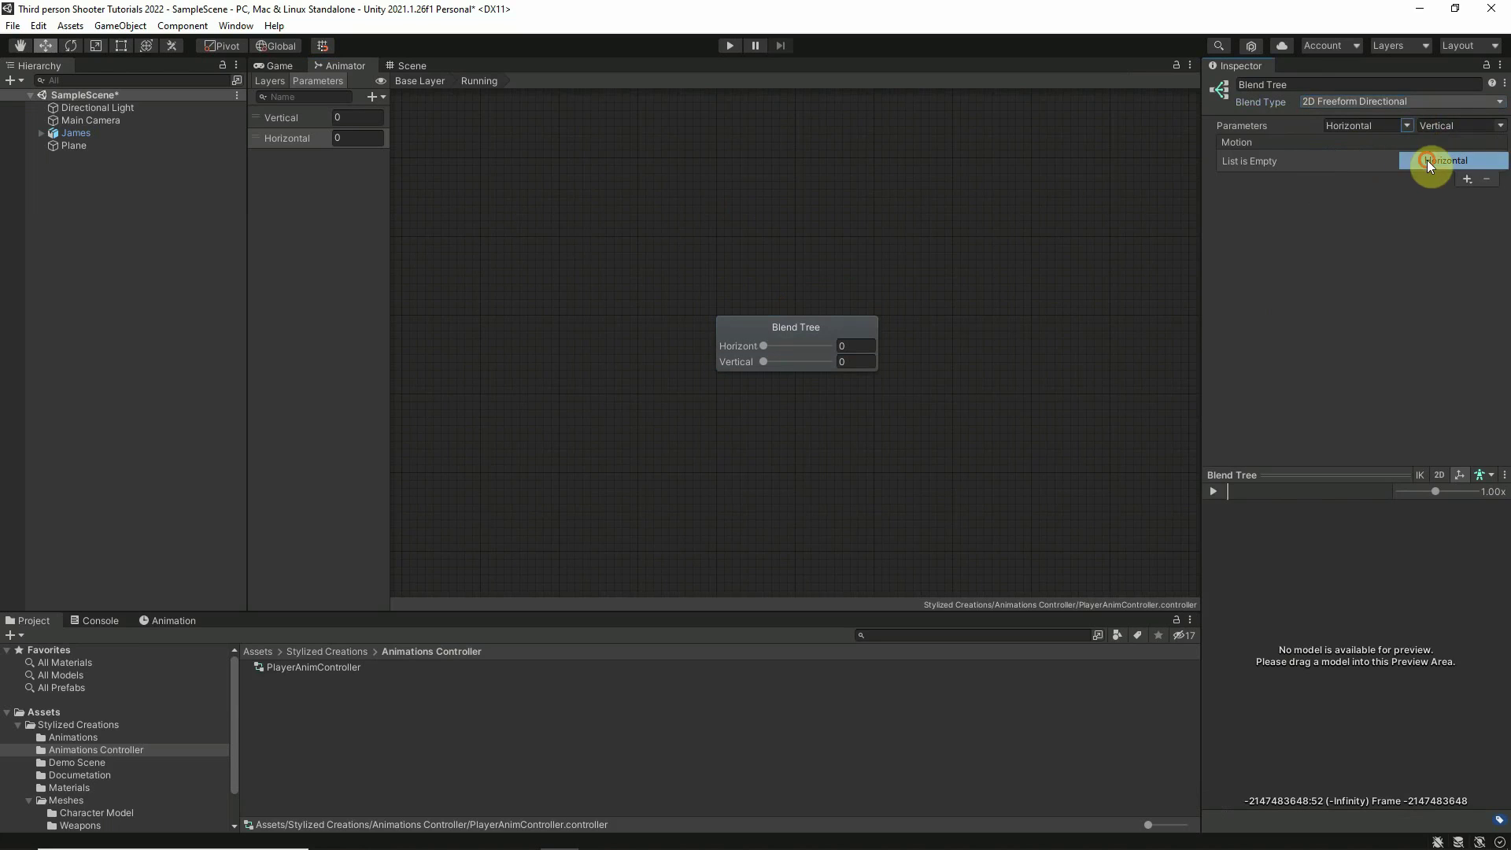
Add four empty motion fields to the blend tree.
{"action": "left_click", "coordinate": [1467, 181]}
{"action": "left_click", "coordinate": [1467, 196]}
{"action": "left_click", "coordinate": [1468, 182]}
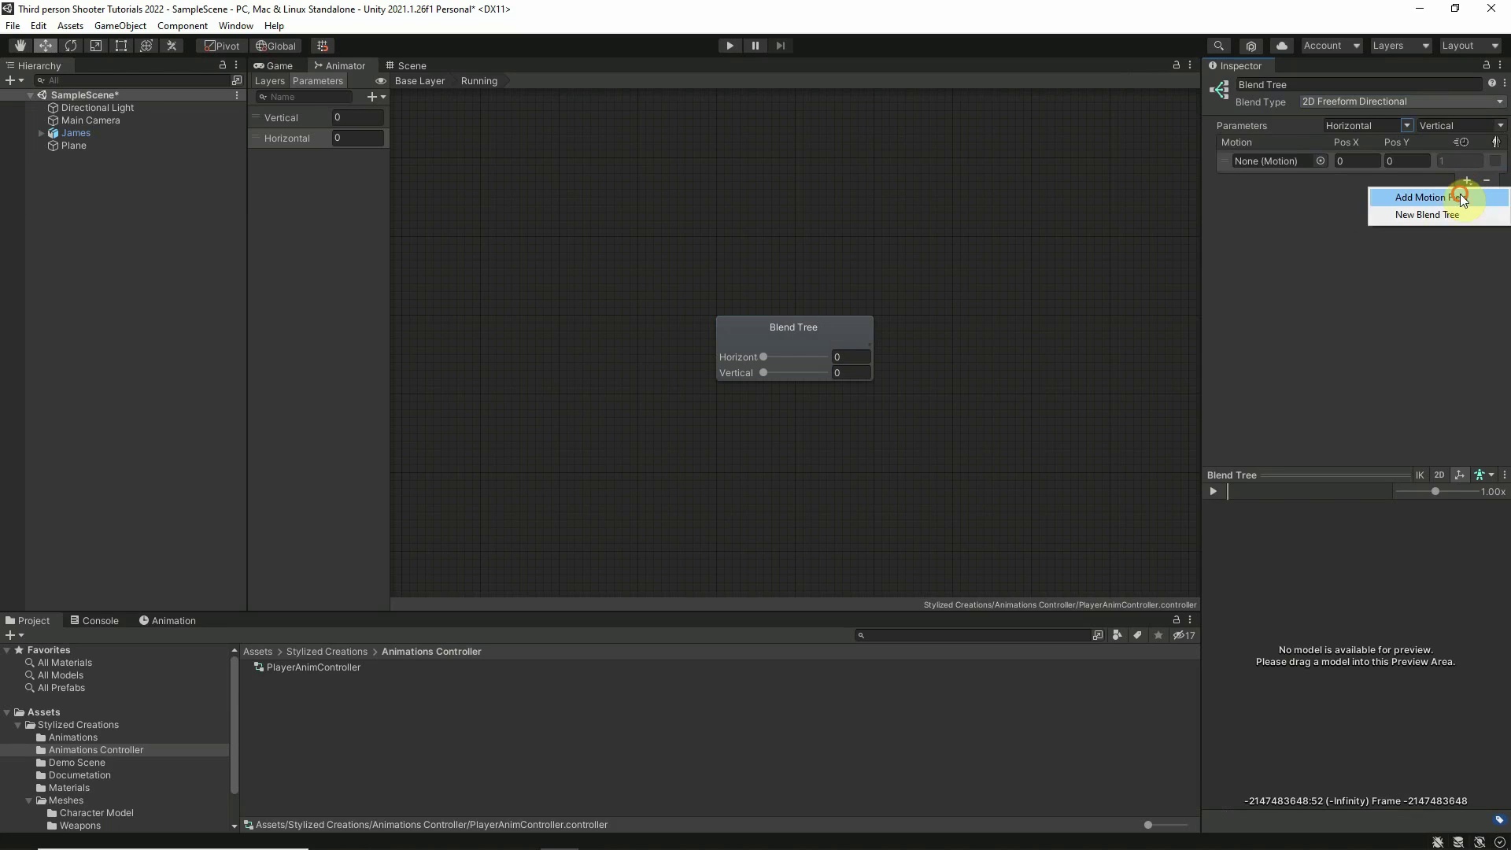
{"action": "left_click", "coordinate": [1461, 197]}
{"action": "left_click", "coordinate": [1466, 387]}
{"action": "left_click", "coordinate": [1458, 401]}
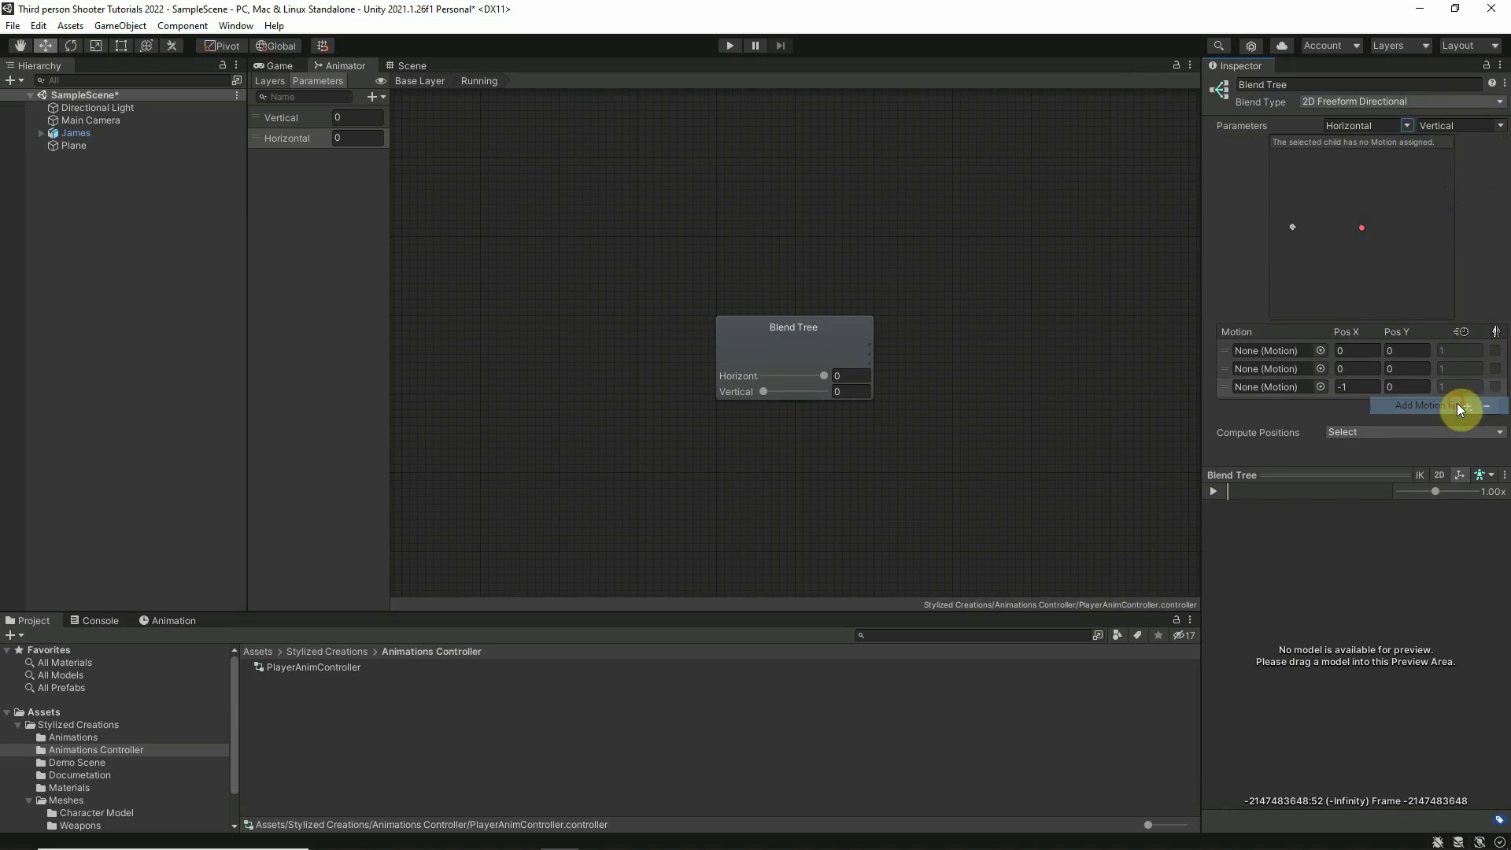
{"action": "left_click", "coordinate": [1465, 410]}
{"action": "left_click", "coordinate": [1424, 423]}
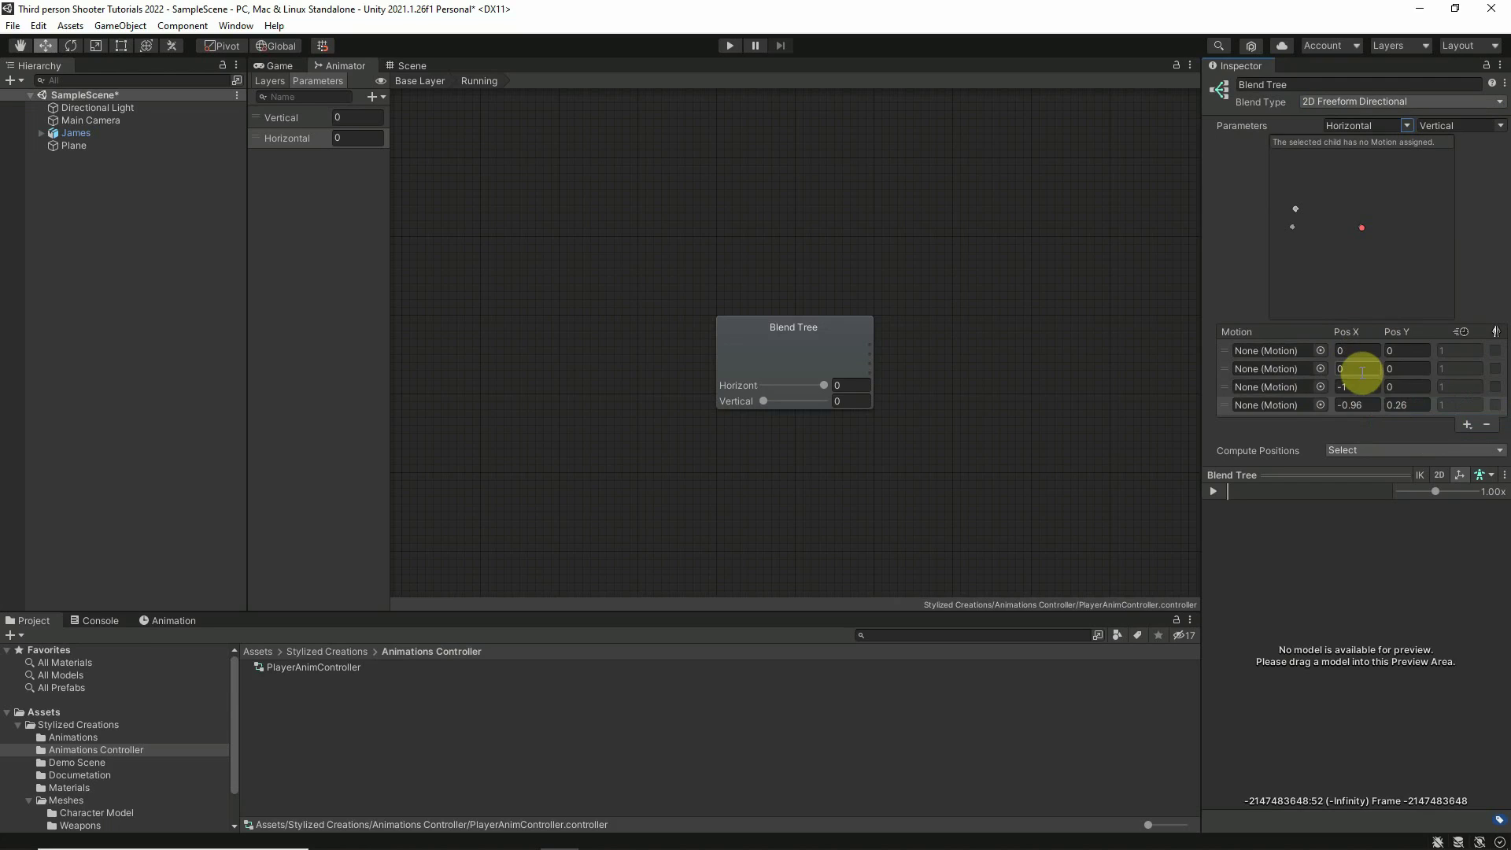
Set Pos Y of the first motion field to 1 and of the second motion field to -1.
{"action": "left_click", "coordinate": [1404, 351]}
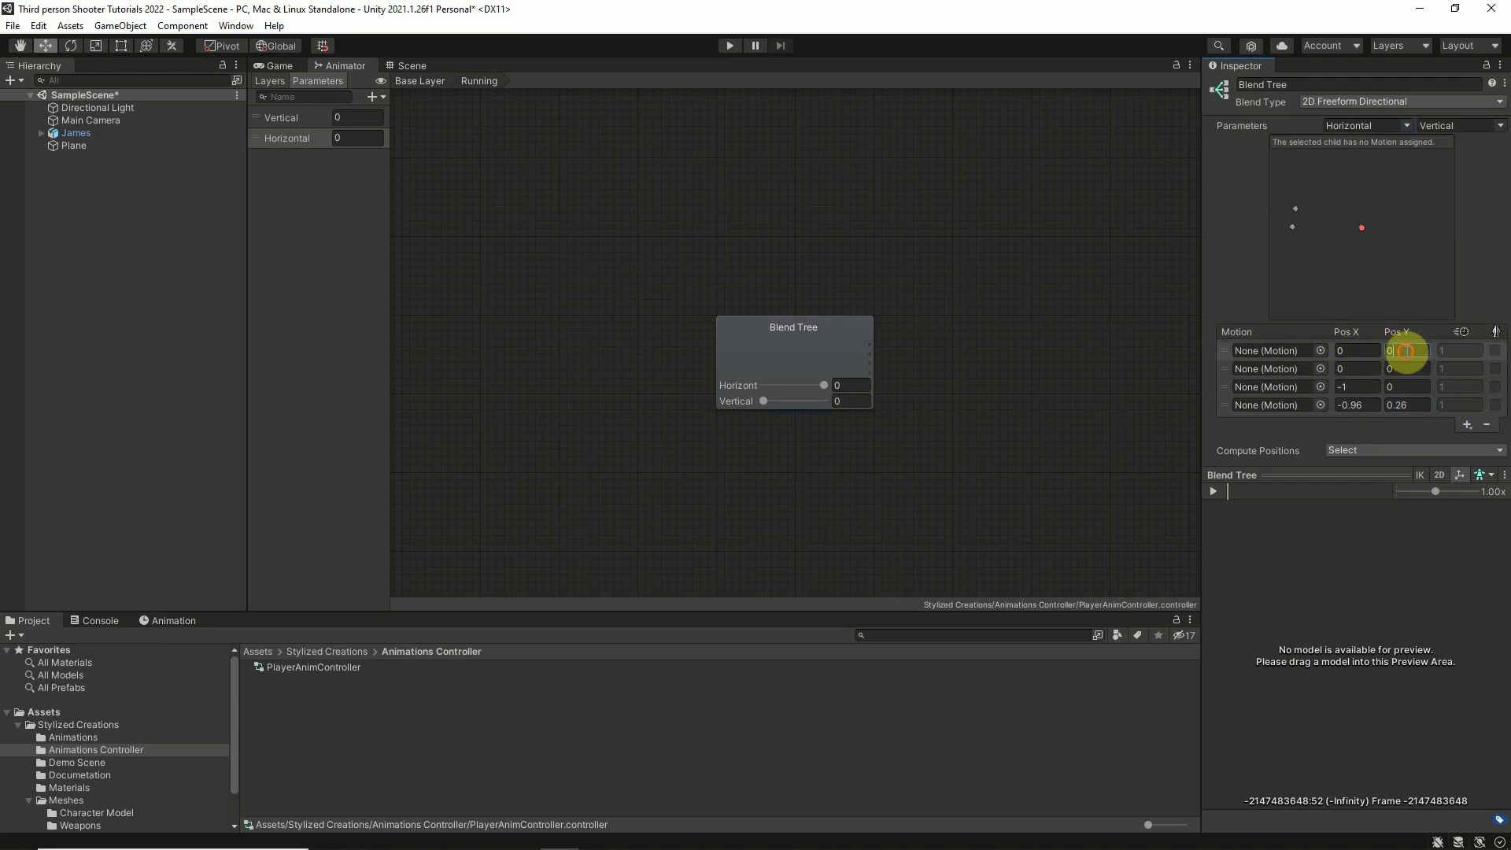
{"action": "type", "text": "1"}
{"action": "left_click", "coordinate": [1401, 369]}
{"action": "type", "text": "-1"}
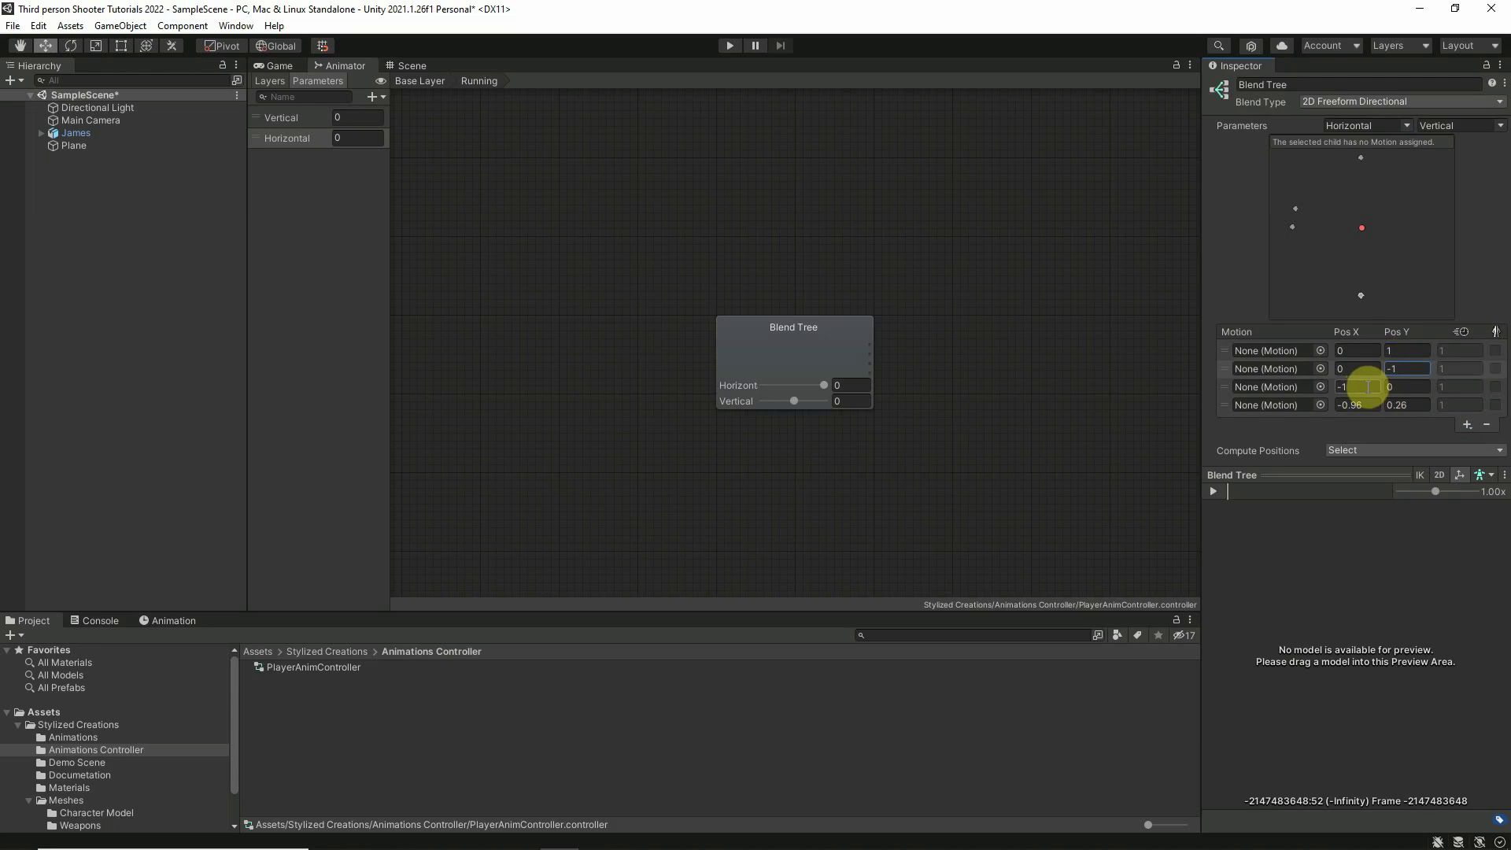
Set the fourth motion field's position to Pos X 1 and Pos Y 0.
{"action": "left_click", "coordinate": [1367, 386]}
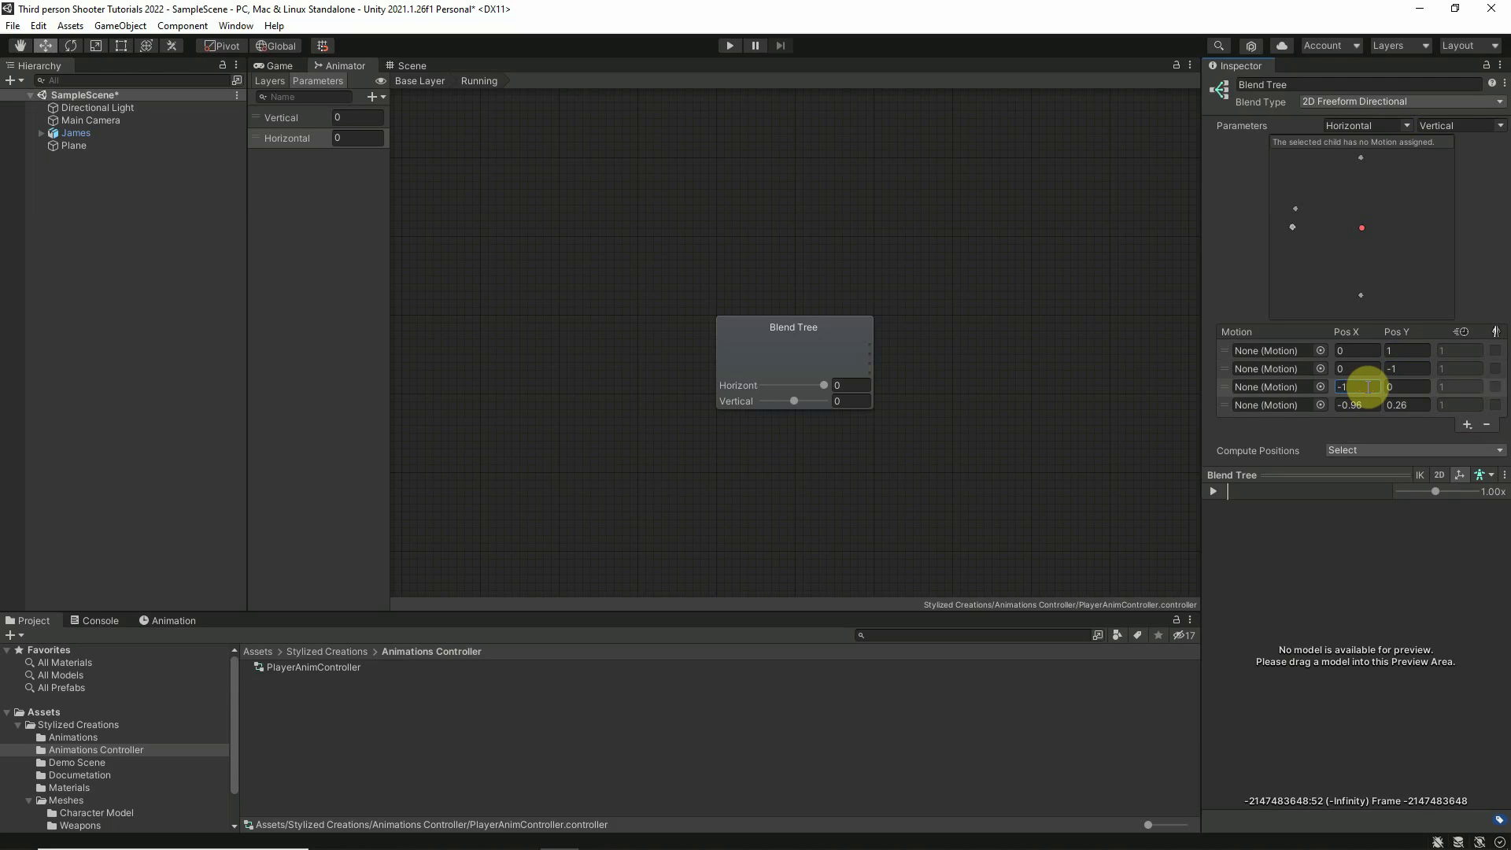
{"action": "left_click", "coordinate": [1372, 405]}
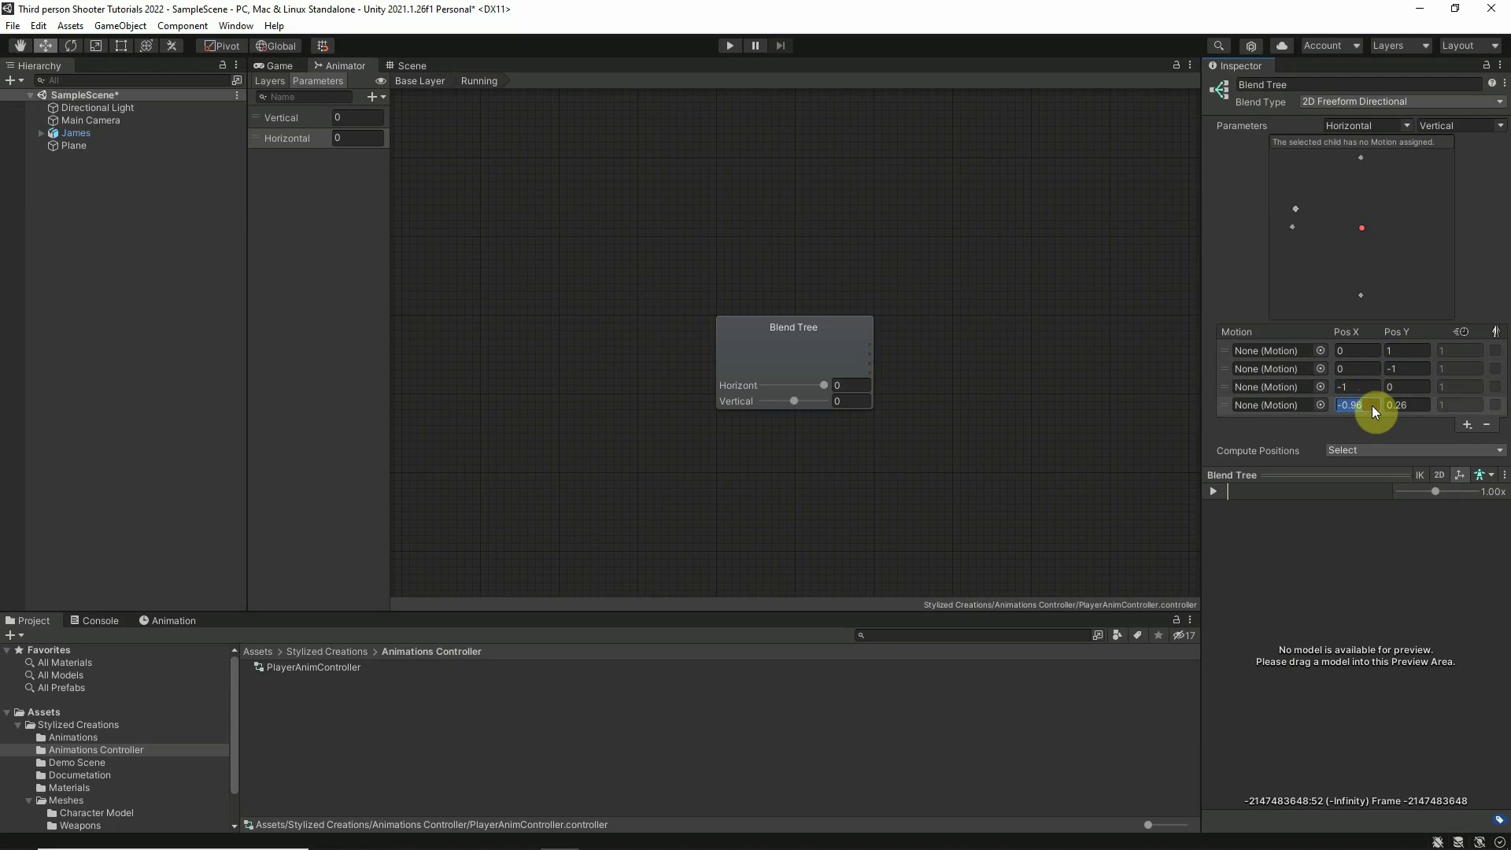
{"action": "type", "text": "1"}
{"action": "left_click", "coordinate": [1401, 405]}
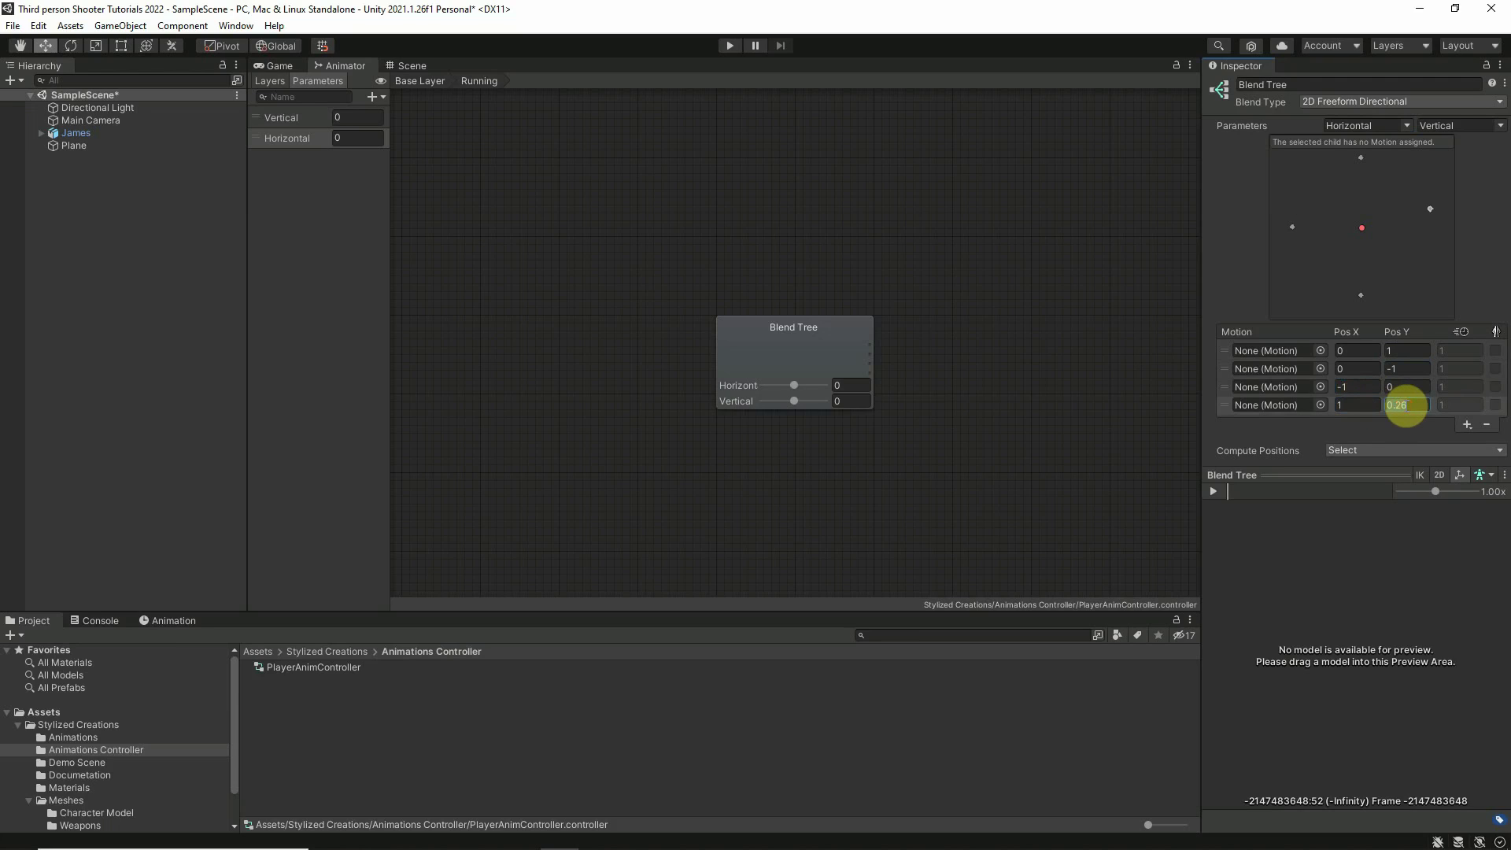
{"action": "type", "text": "0"}
Assign the Running Foward animation clip to the first motion field.
{"action": "left_click", "coordinate": [1319, 351]}
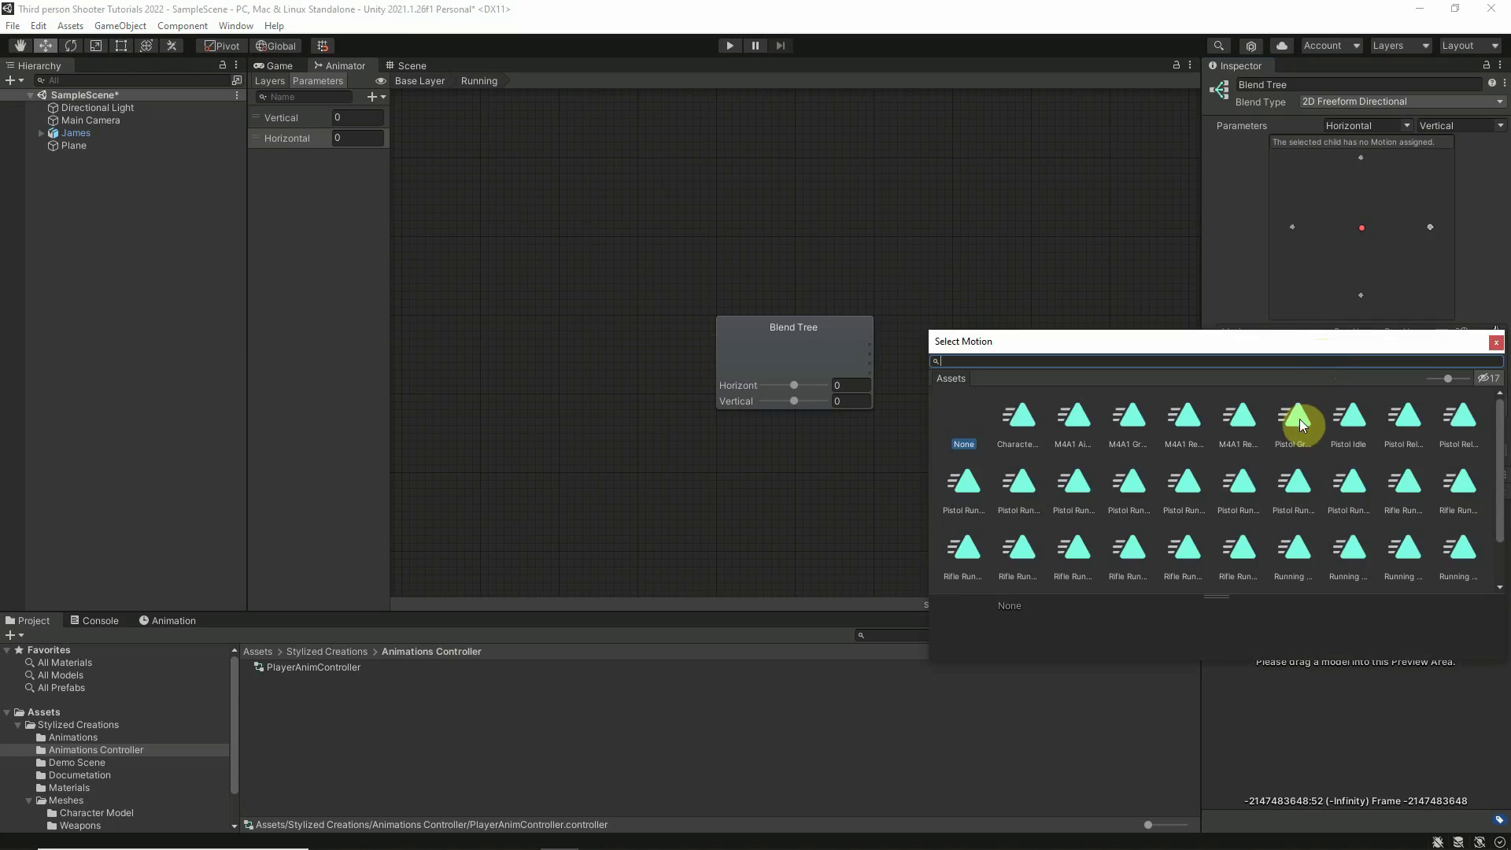
{"action": "type", "text": "runn"}
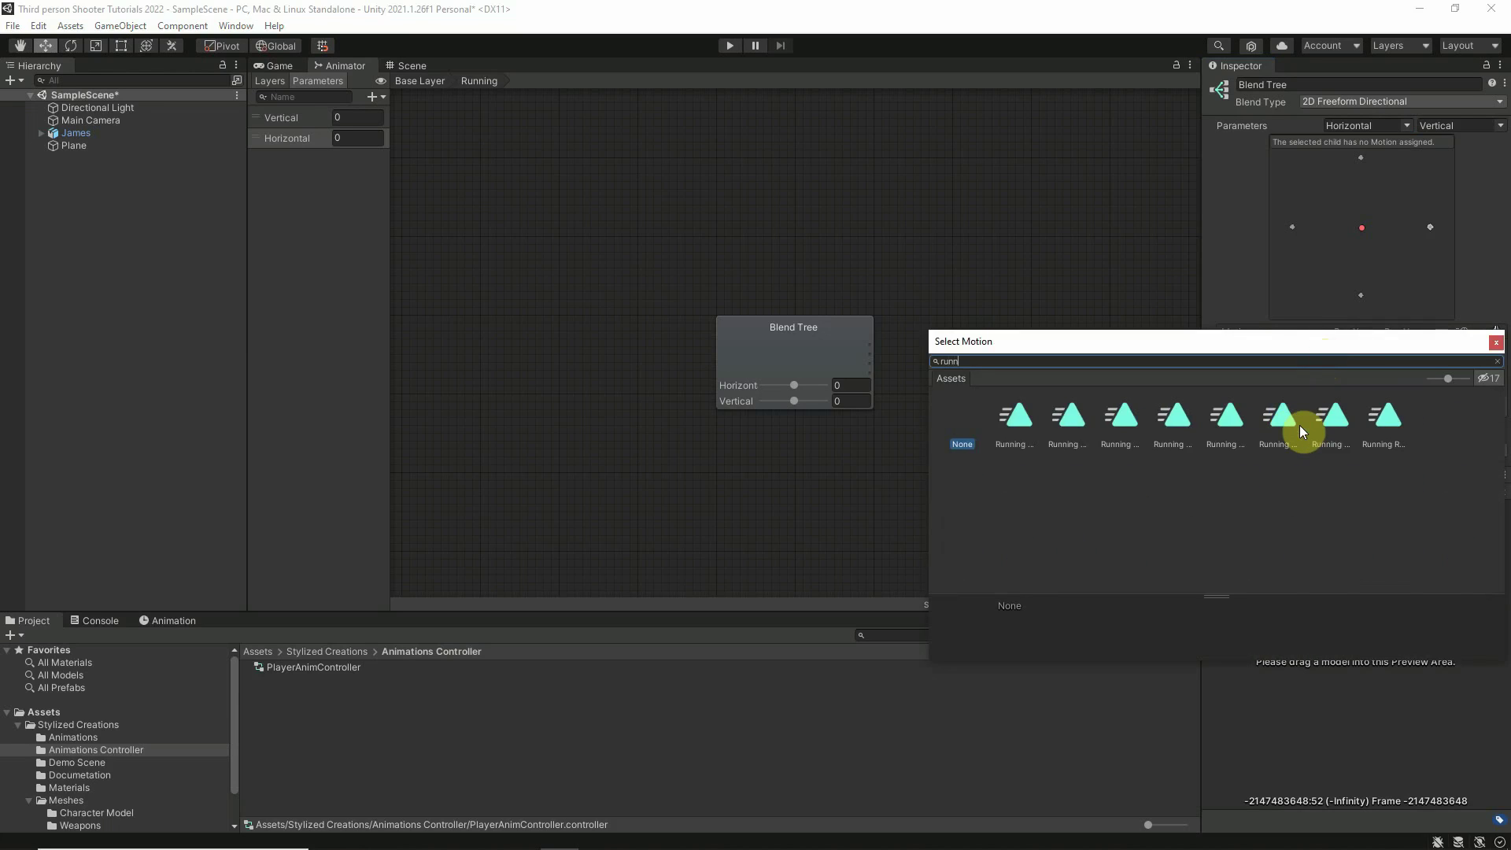
{"action": "left_click", "coordinate": [1226, 418]}
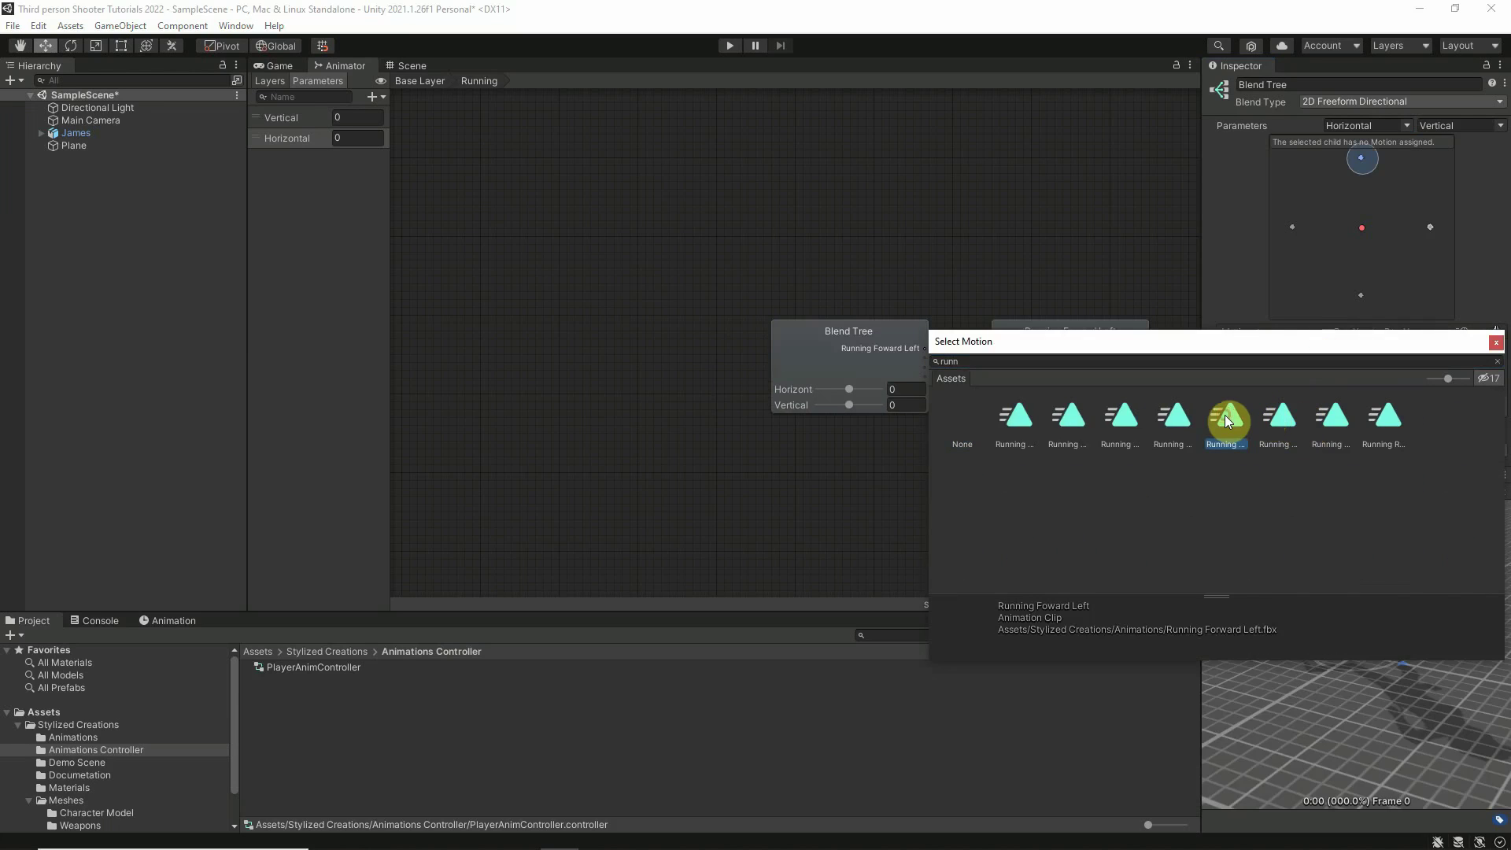
{"action": "left_click", "coordinate": [1279, 417]}
{"action": "left_click", "coordinate": [1178, 418]}
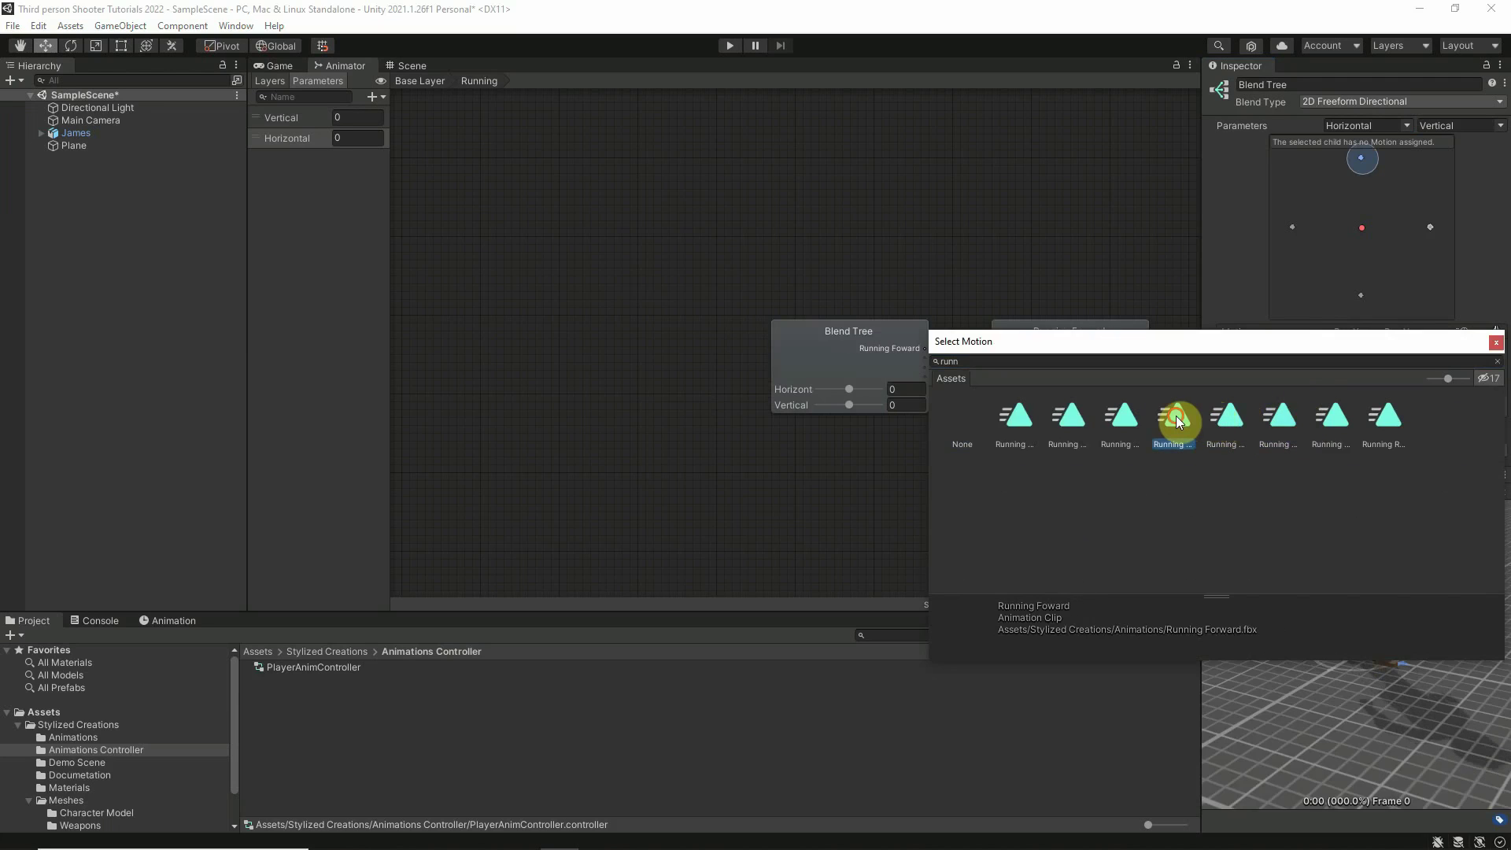
{"action": "double_click", "coordinate": [1178, 421]}
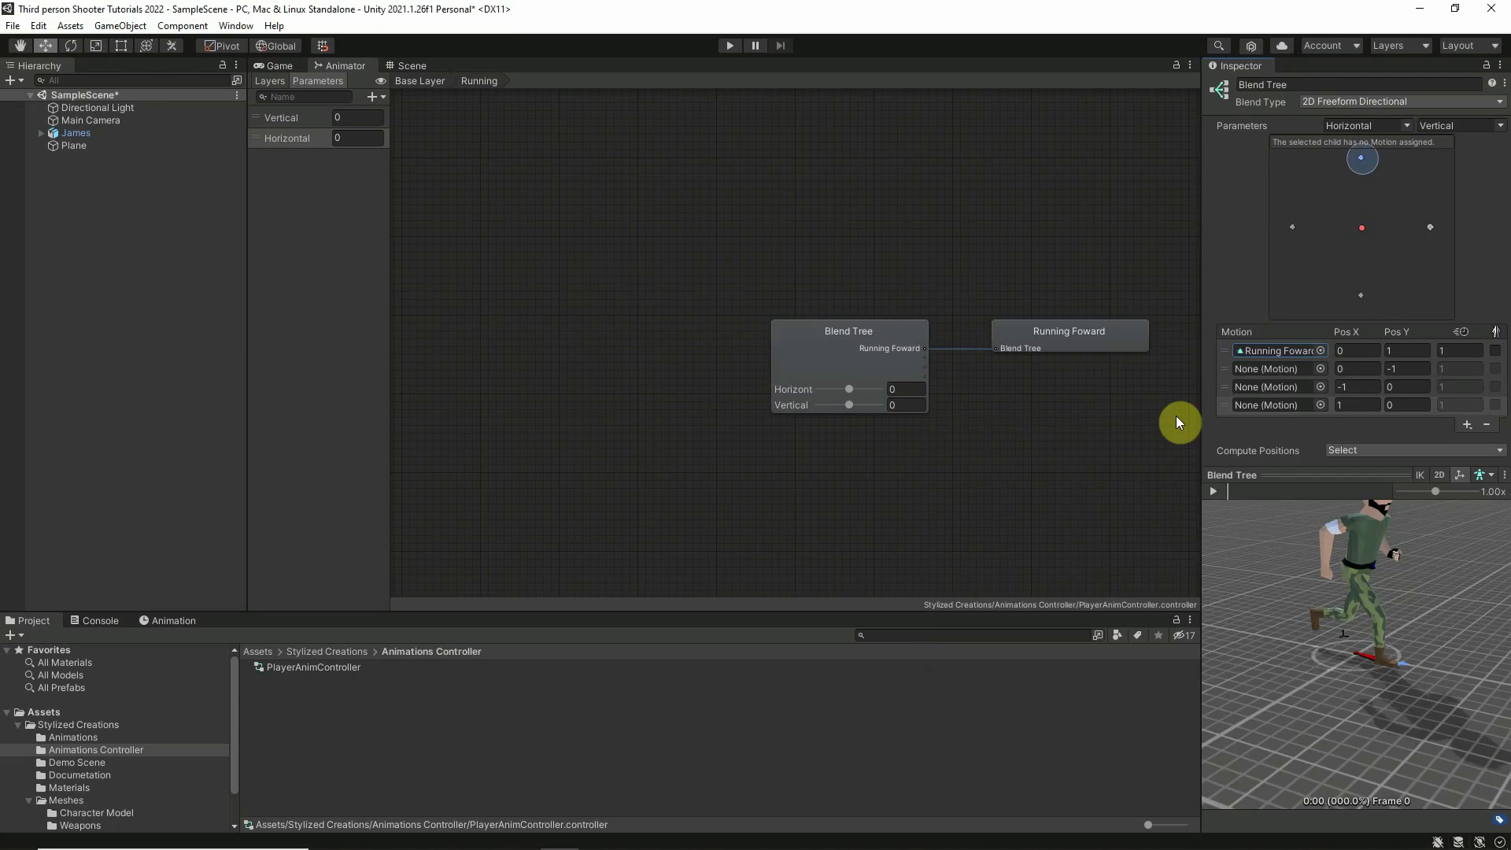
Assign the Running Backward animation clip to the second motion field.
{"action": "left_click", "coordinate": [1318, 365]}
{"action": "type", "text": "runn"}
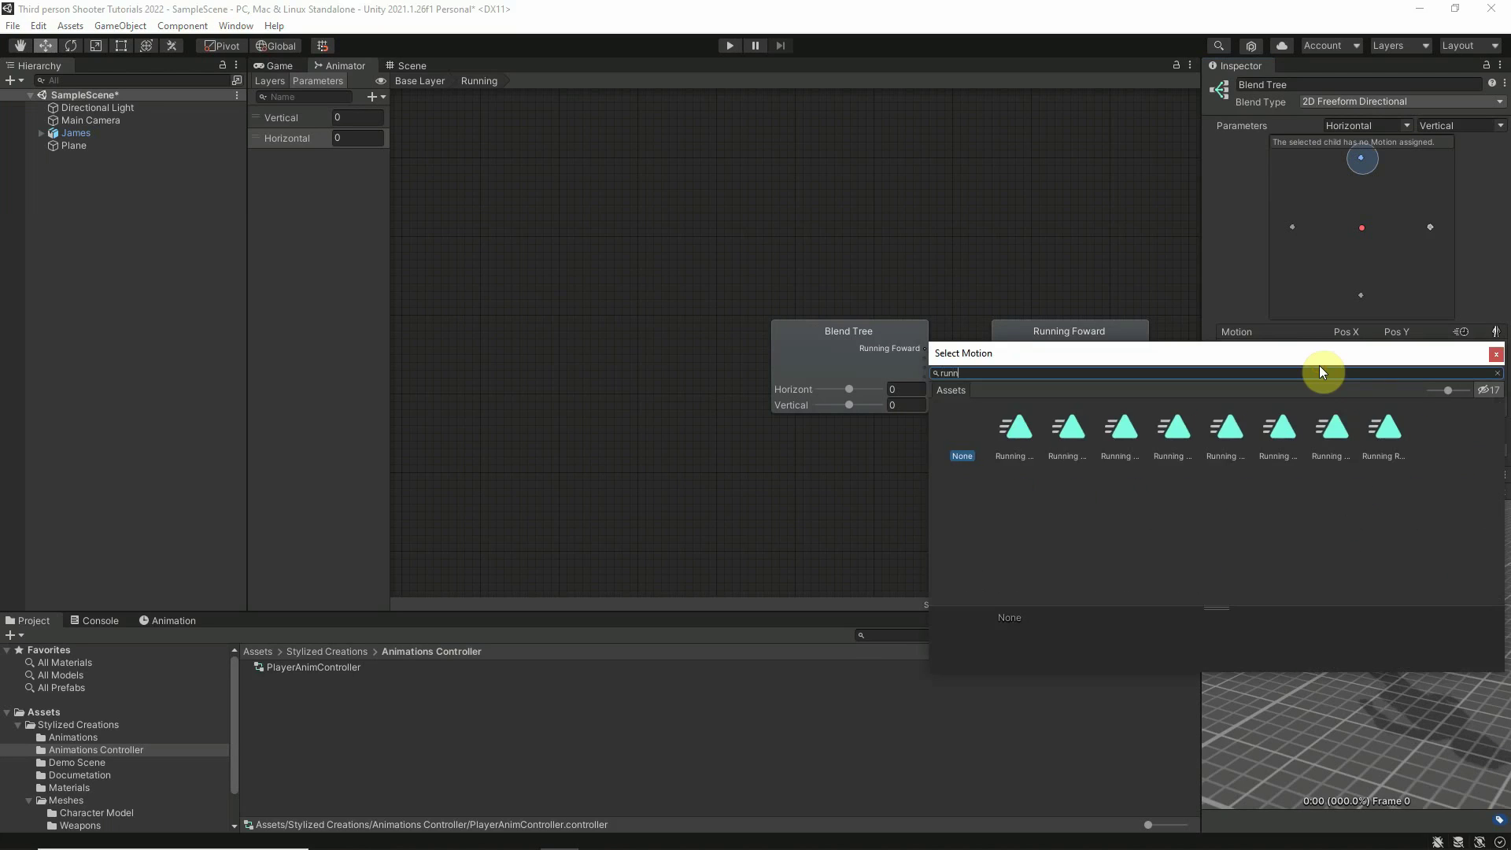
{"action": "left_click", "coordinate": [1008, 435]}
{"action": "double_click", "coordinate": [1007, 434]}
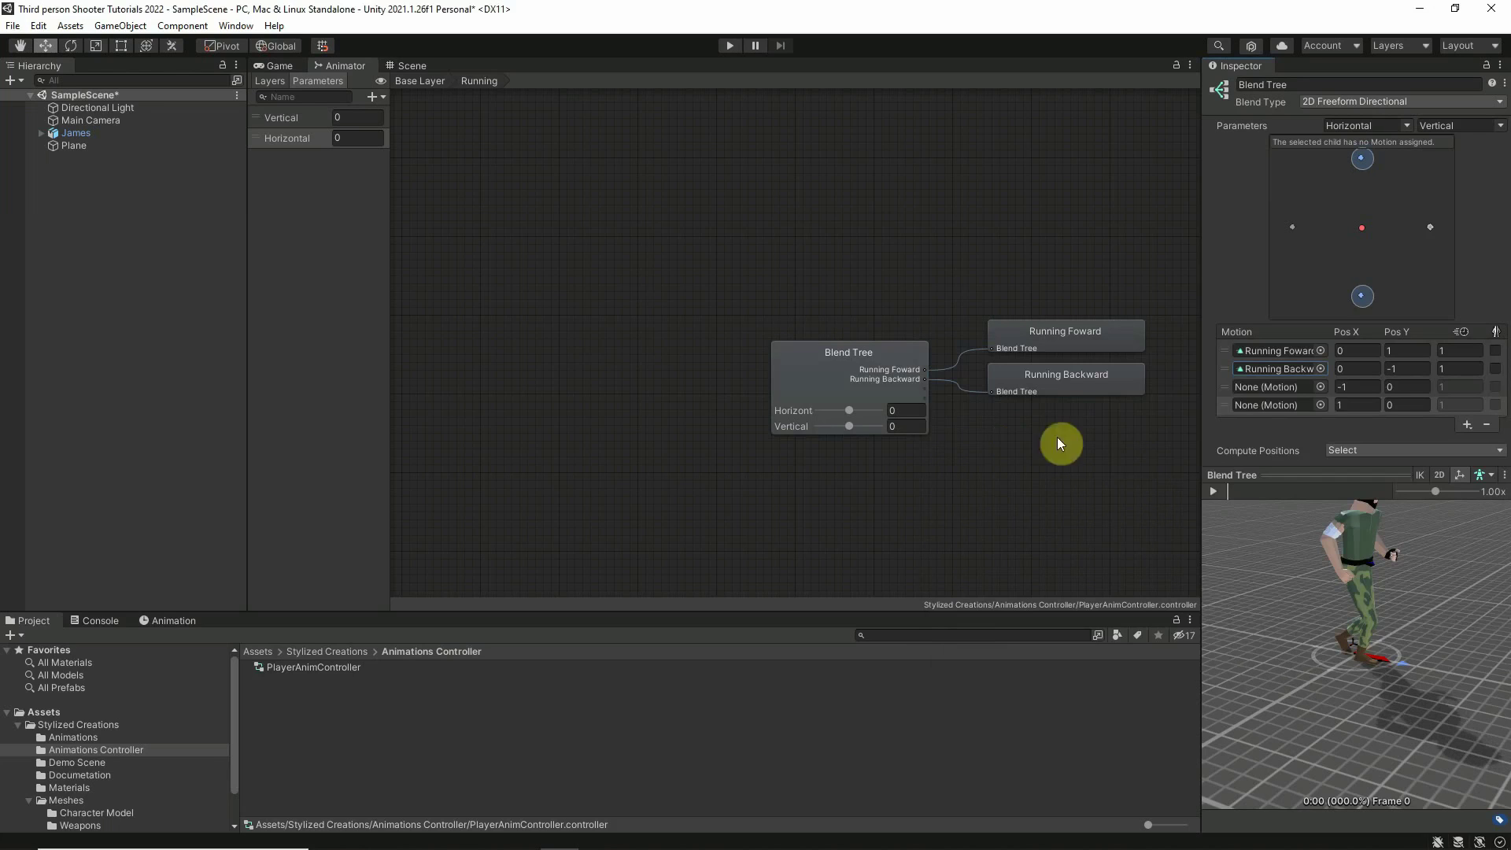
Assign the Running Left clip to the third motion field and the Running Right clip to the fourth.
{"action": "left_click", "coordinate": [1320, 387]}
{"action": "type", "text": "ru"}
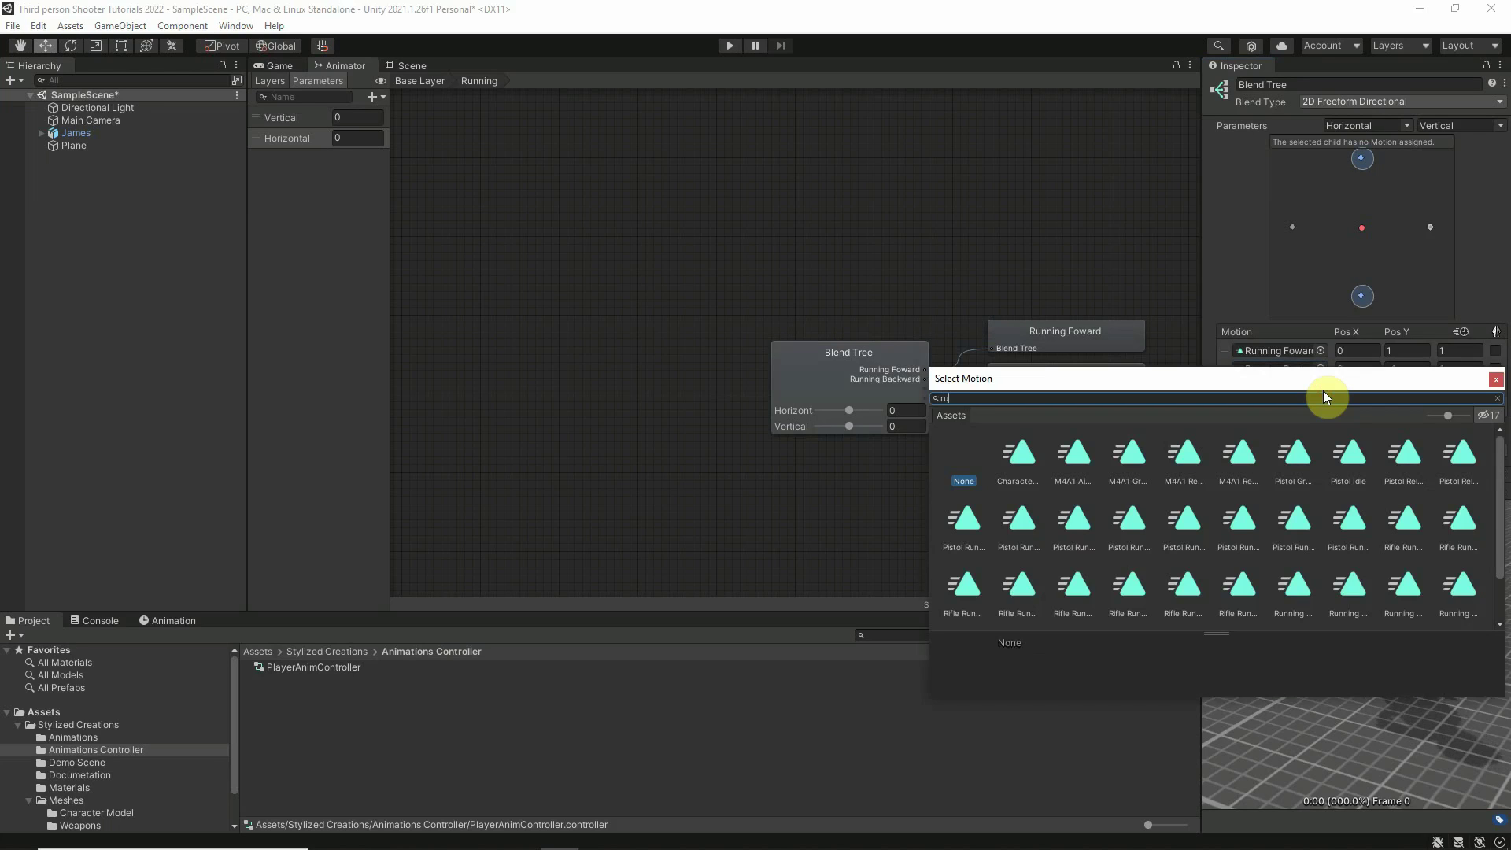
{"action": "type", "text": "nn"}
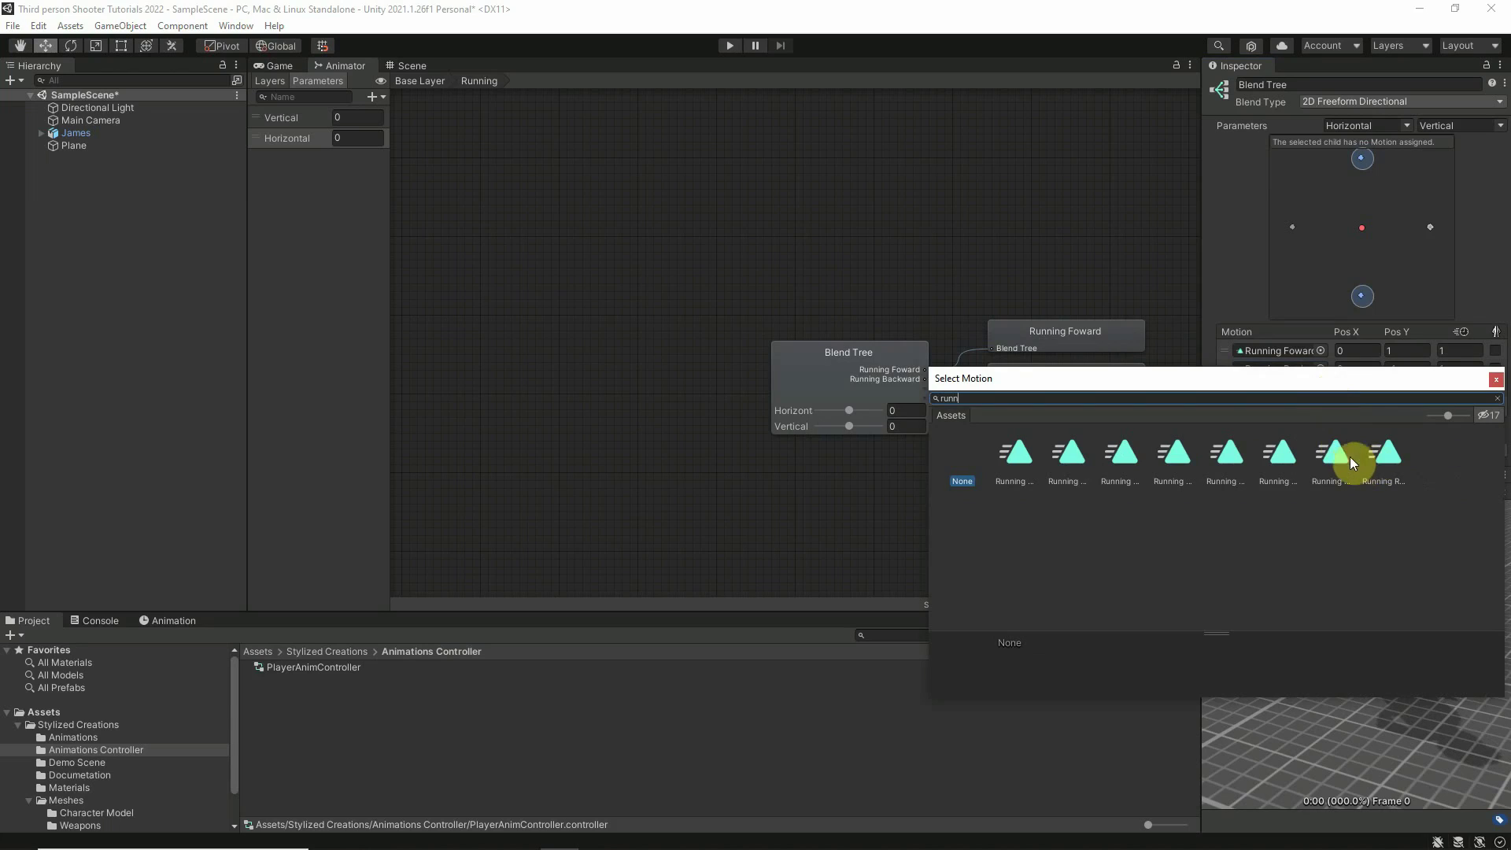
{"action": "left_click", "coordinate": [1320, 461]}
{"action": "double_click", "coordinate": [1328, 461]}
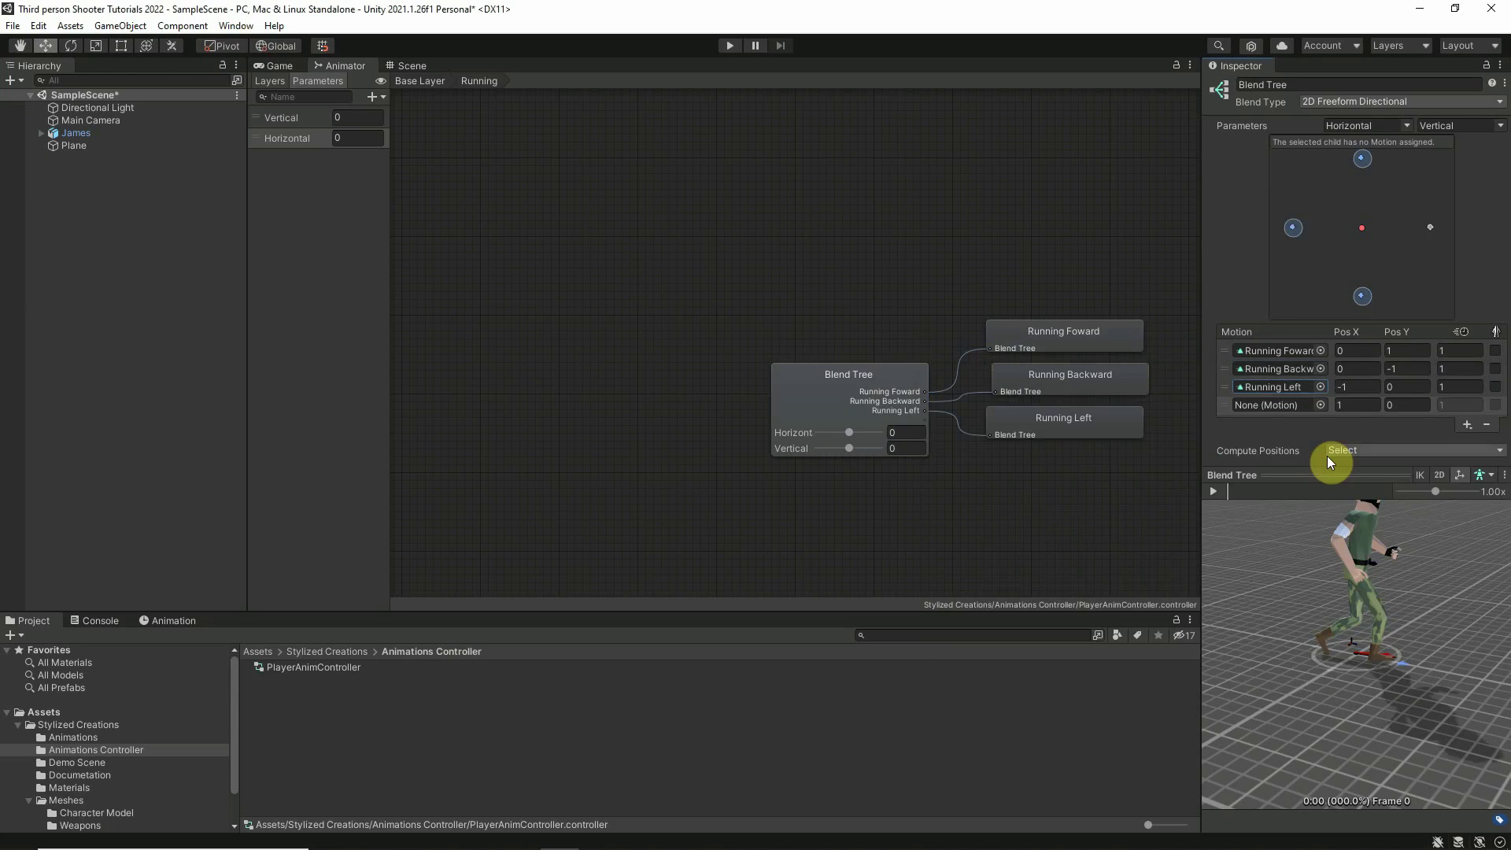
{"action": "left_click", "coordinate": [1320, 408]}
{"action": "type", "text": "runn"}
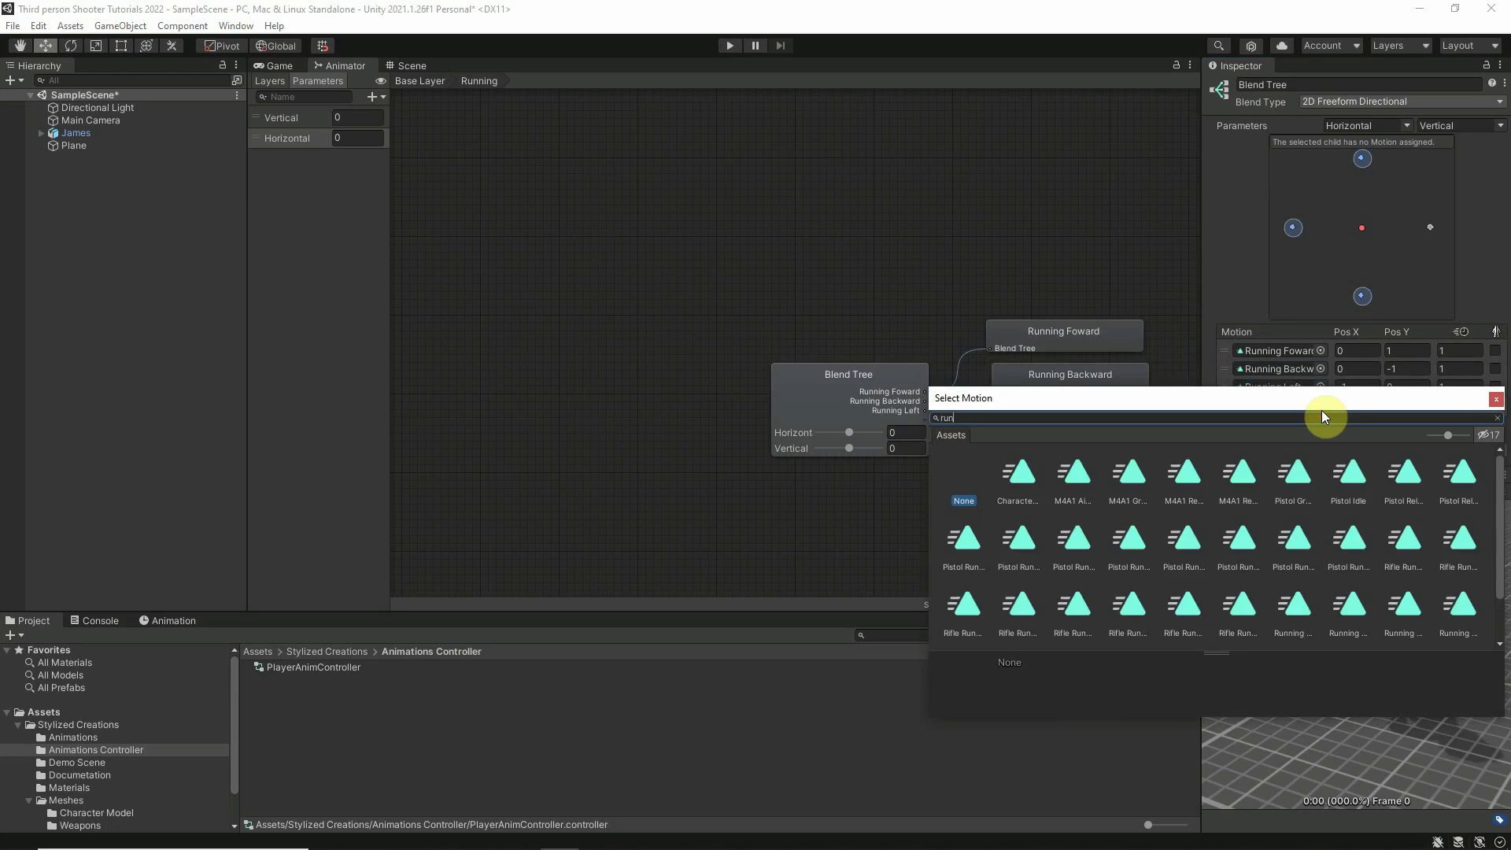
{"action": "left_click", "coordinate": [1381, 478]}
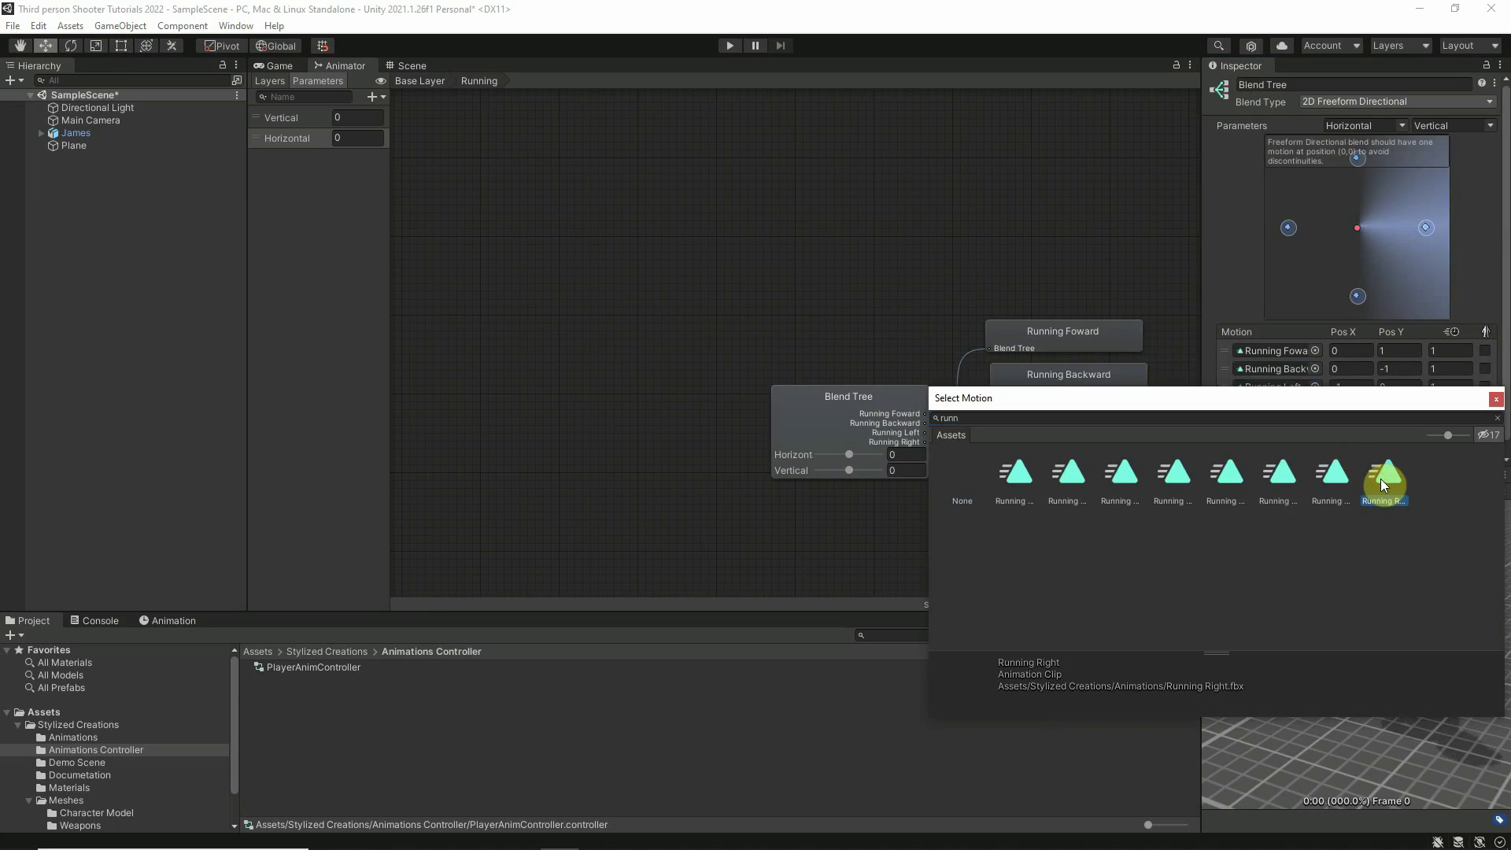
{"action": "double_click", "coordinate": [1380, 479]}
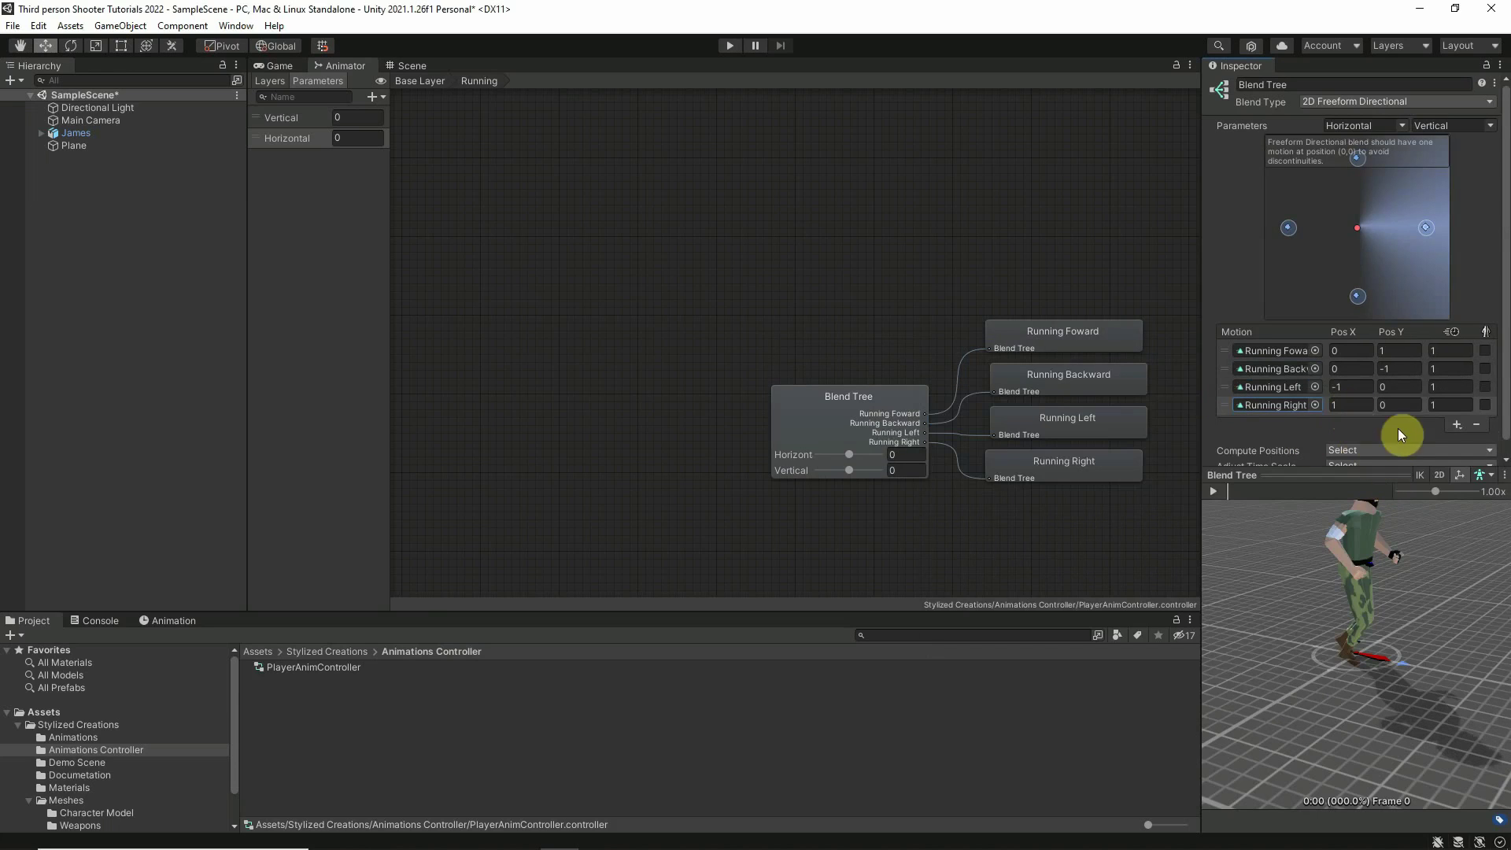
Add two empty motion fields to the blend tree below Running Right.
{"action": "left_click", "coordinate": [1455, 425]}
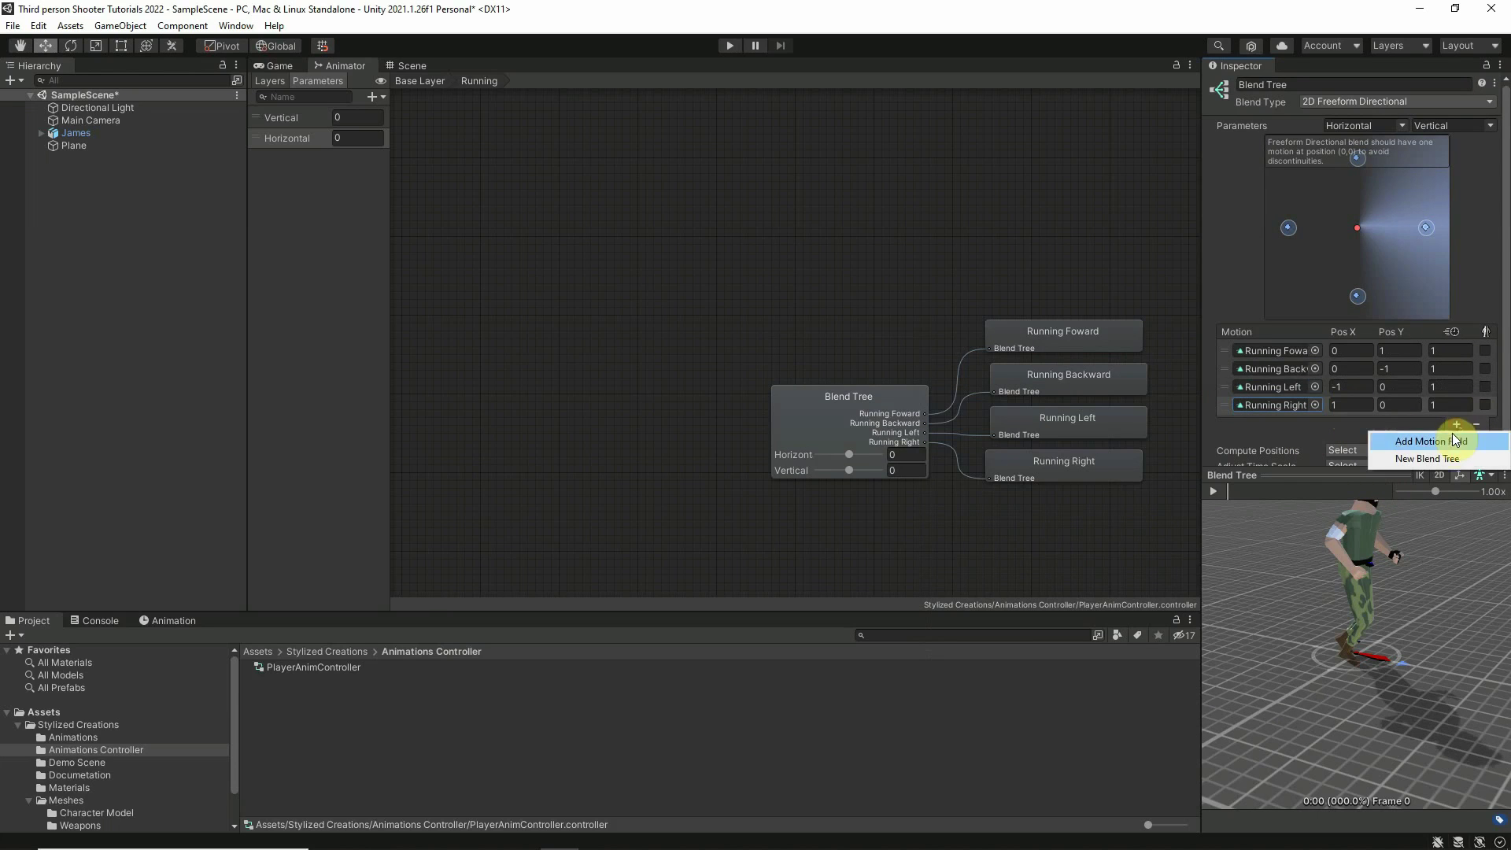
{"action": "left_click", "coordinate": [1451, 437]}
{"action": "left_click", "coordinate": [1457, 443]}
{"action": "left_click", "coordinate": [1452, 460]}
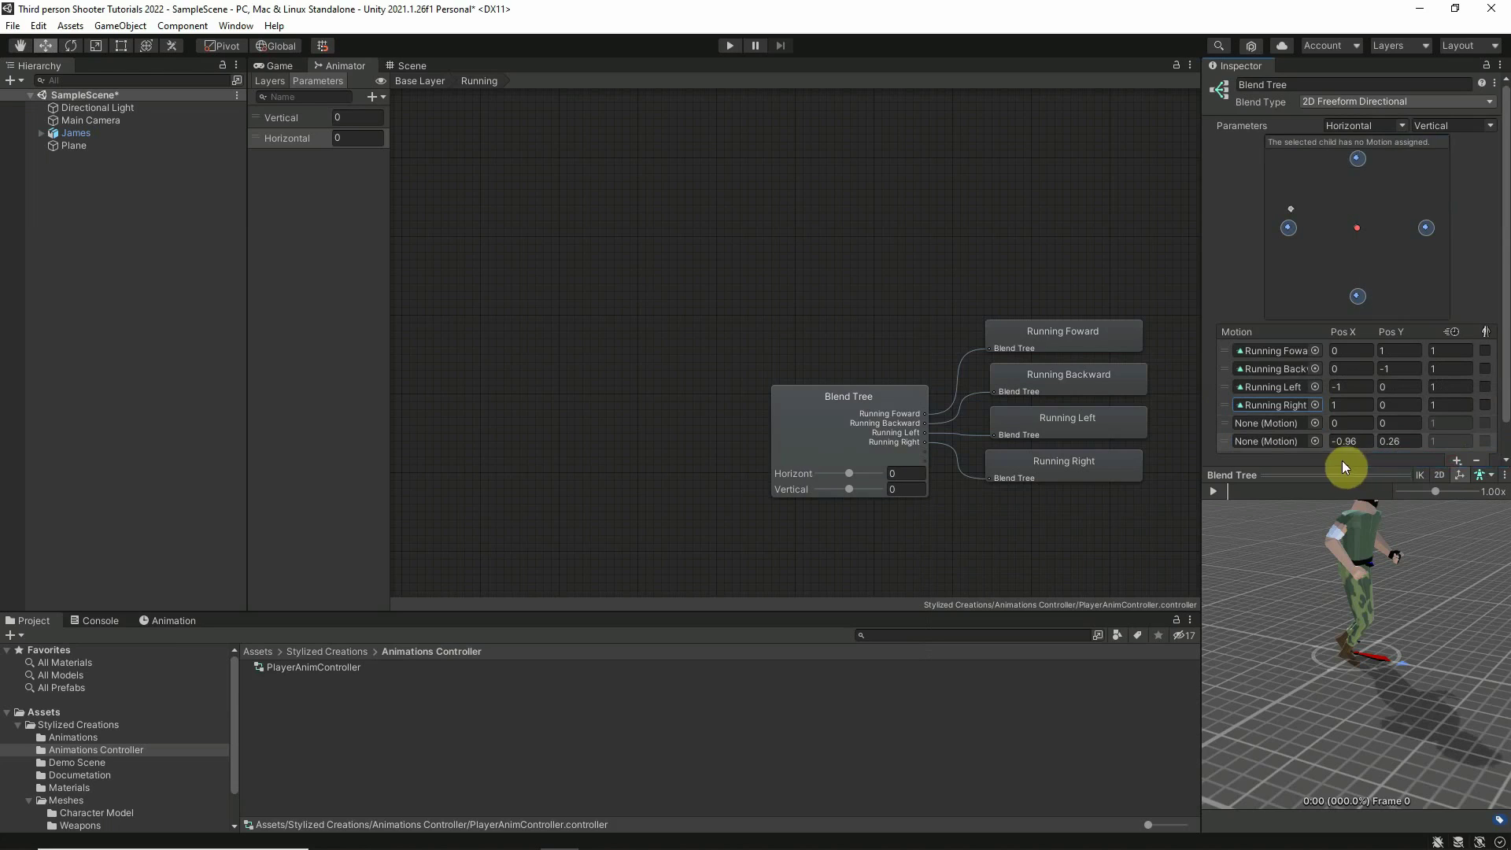
Assign the Running Foward Left clip to the fifth motion field and the Running Foward Right clip to the sixth.
{"action": "left_click", "coordinate": [1314, 422]}
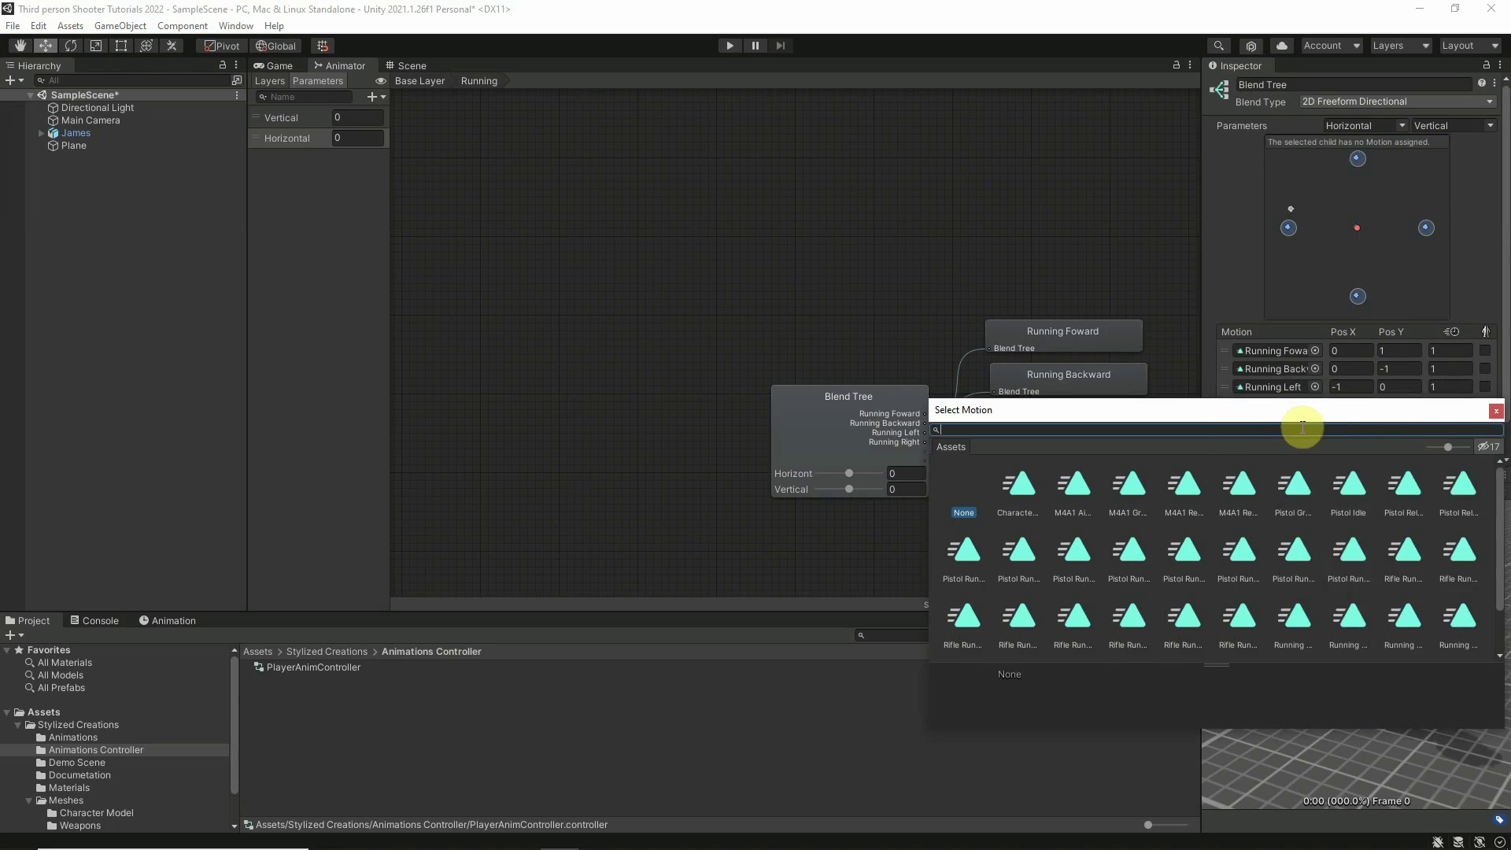
{"action": "type", "text": "runn"}
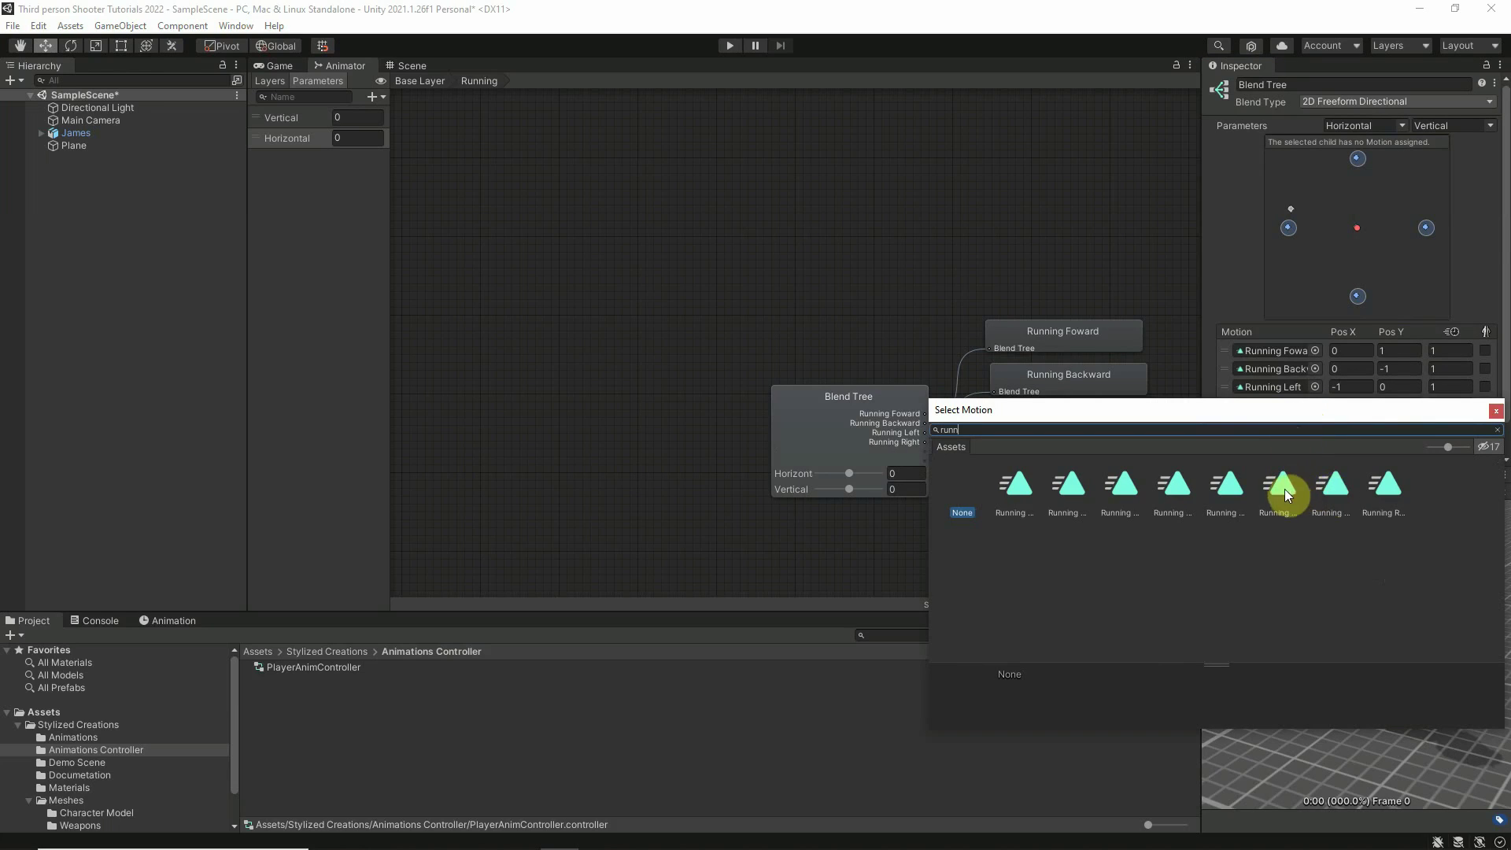
{"action": "left_click", "coordinate": [1221, 489]}
{"action": "double_click", "coordinate": [1221, 490]}
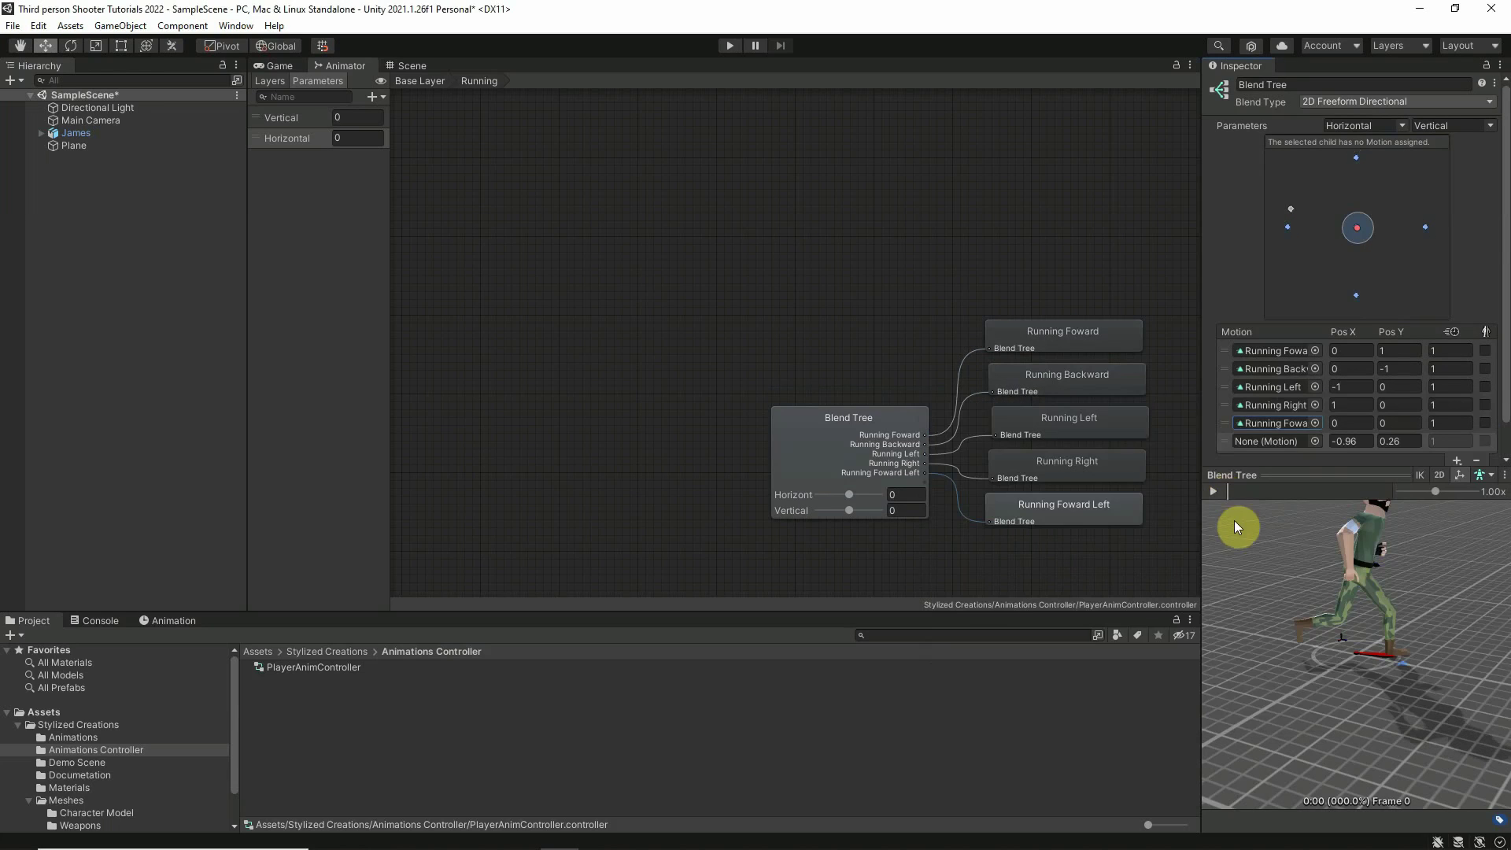
{"action": "left_click", "coordinate": [1314, 440]}
{"action": "type", "text": "runn"}
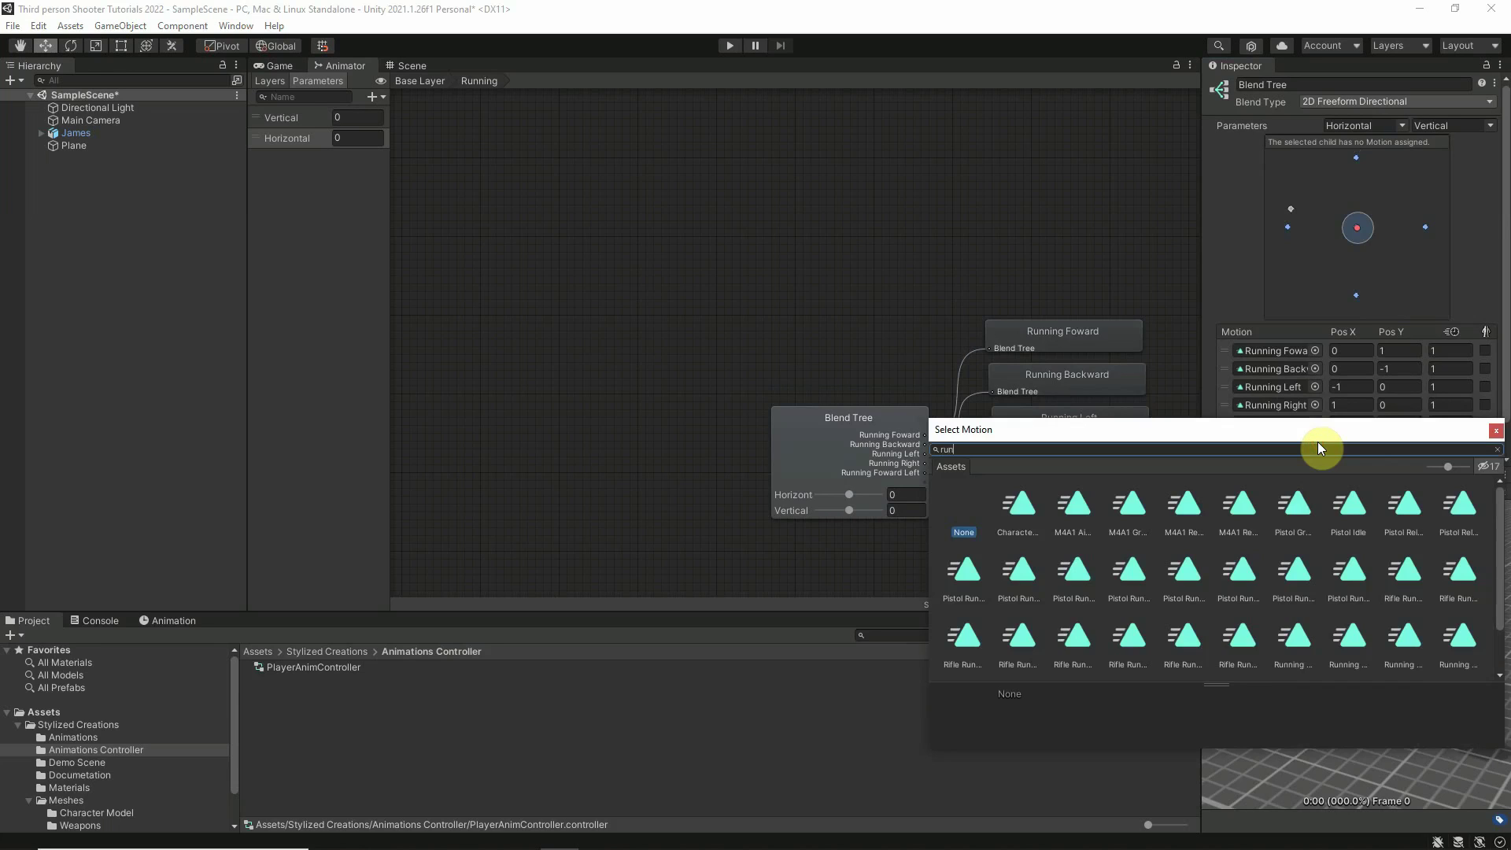
{"action": "left_click", "coordinate": [1286, 507]}
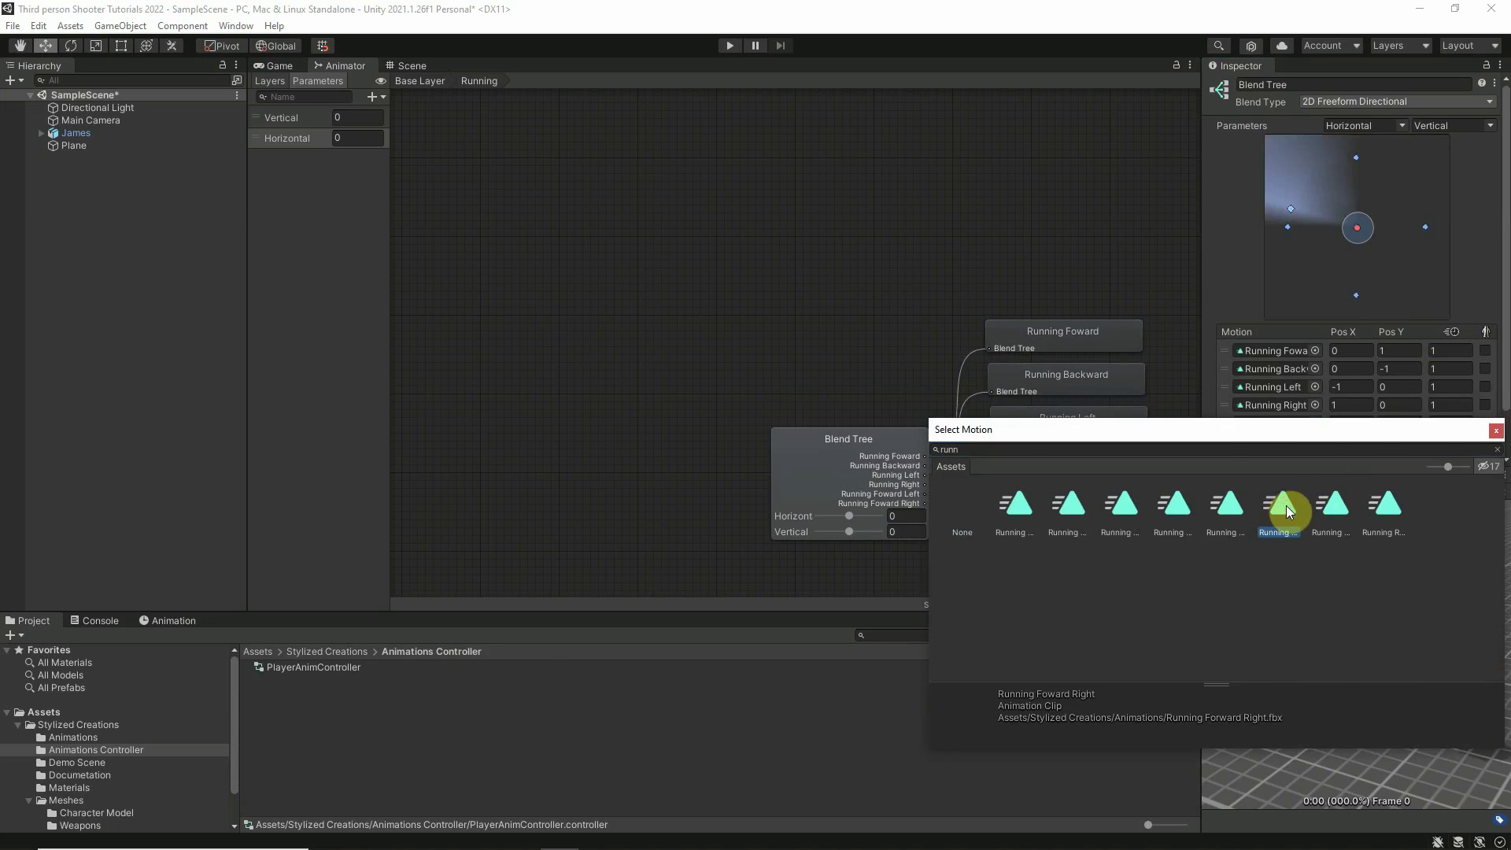
{"action": "left_click", "coordinate": [1286, 505]}
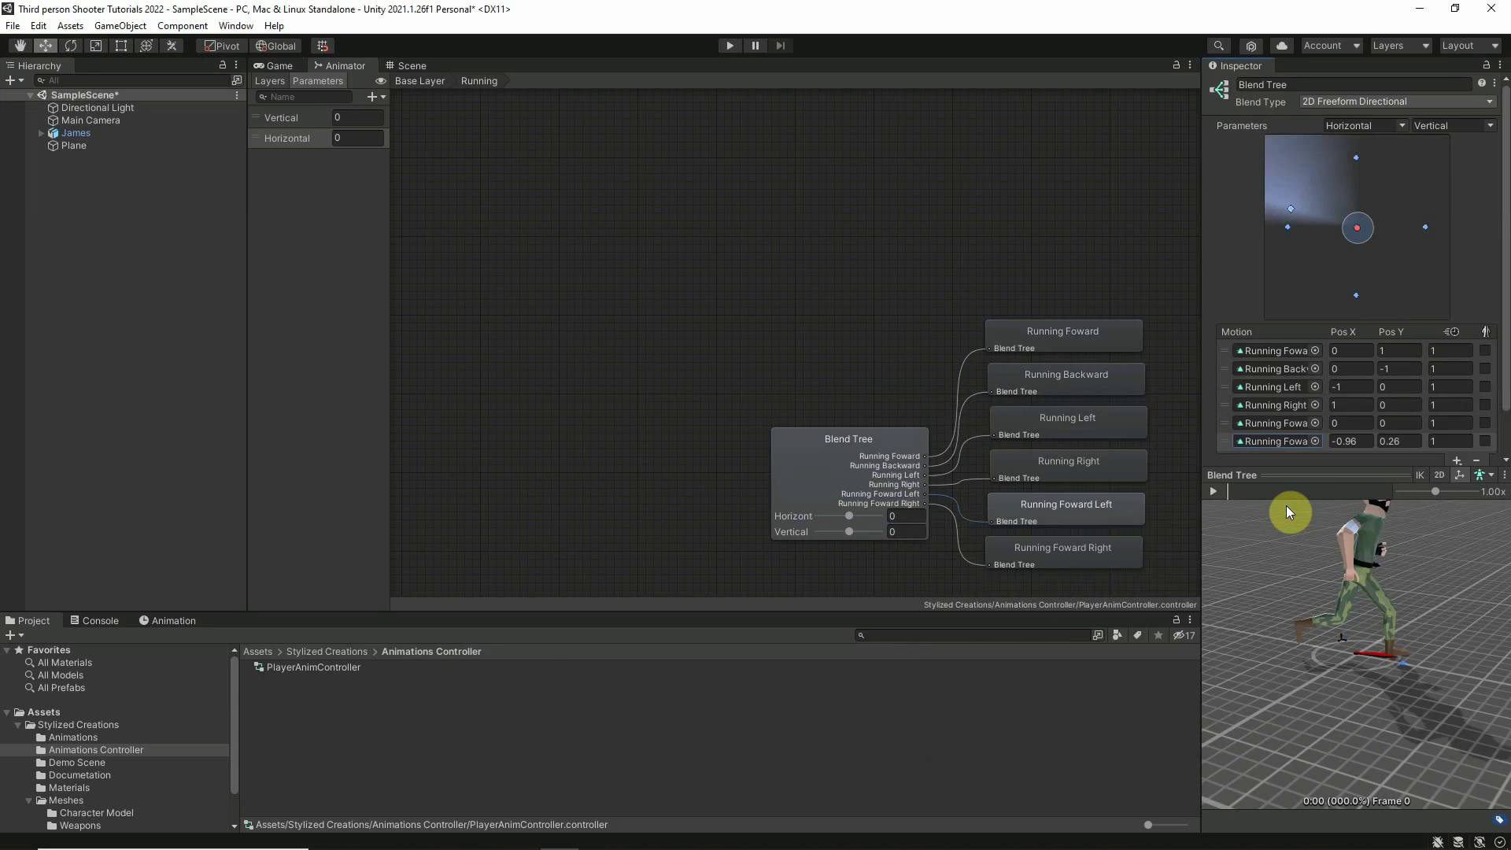
Position the Running Foward Left motion at Pos X -1, Pos Y 1 and the Running Foward Right motion at Pos X 1, Pos Y 1.
{"action": "left_click", "coordinate": [1365, 425]}
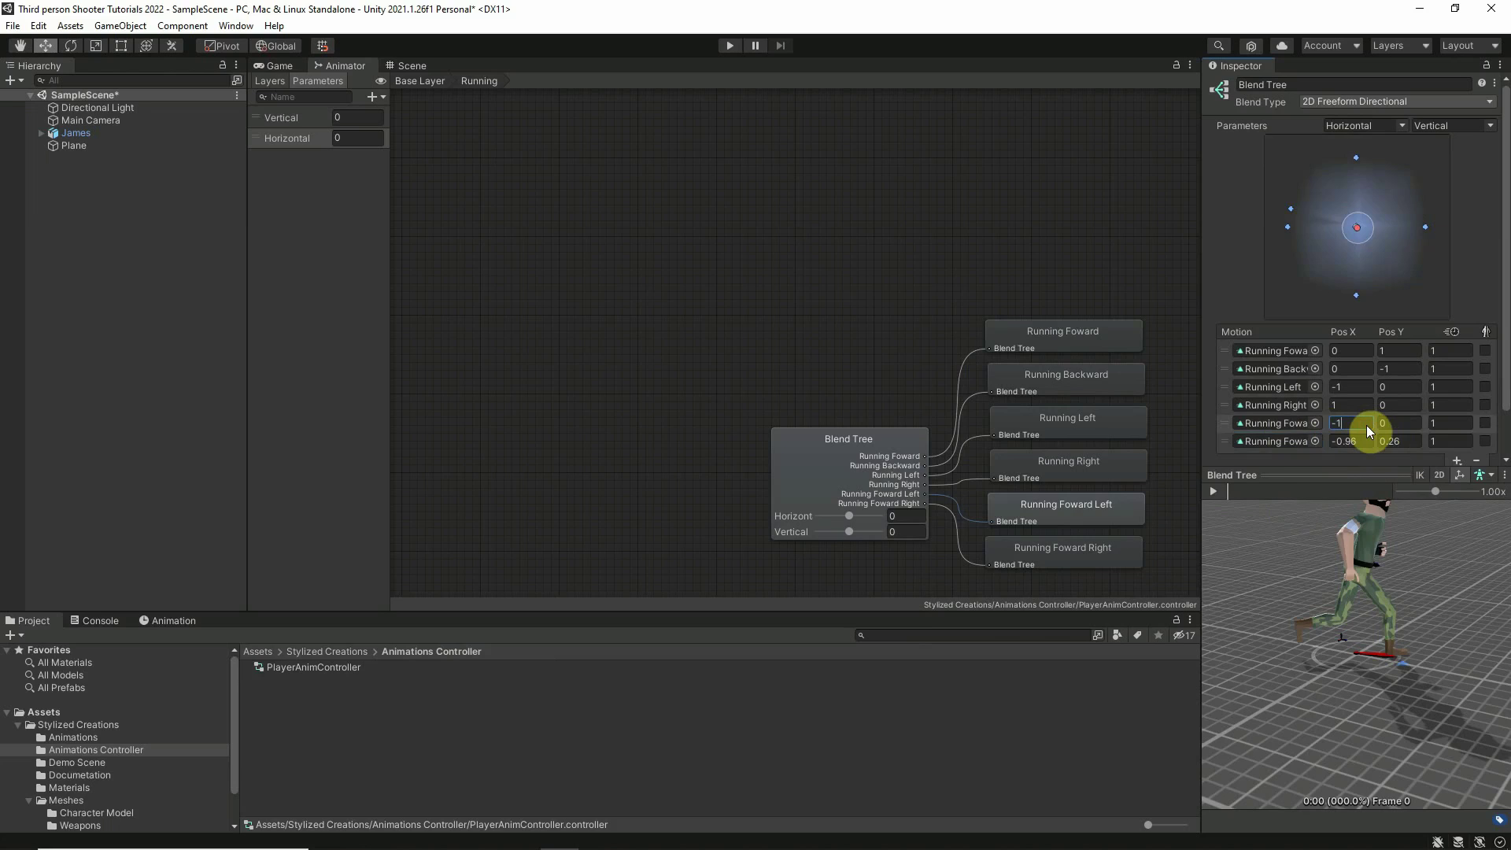
{"action": "key", "text": "Return"}
{"action": "left_click", "coordinate": [1394, 423]}
{"action": "type", "text": "1"}
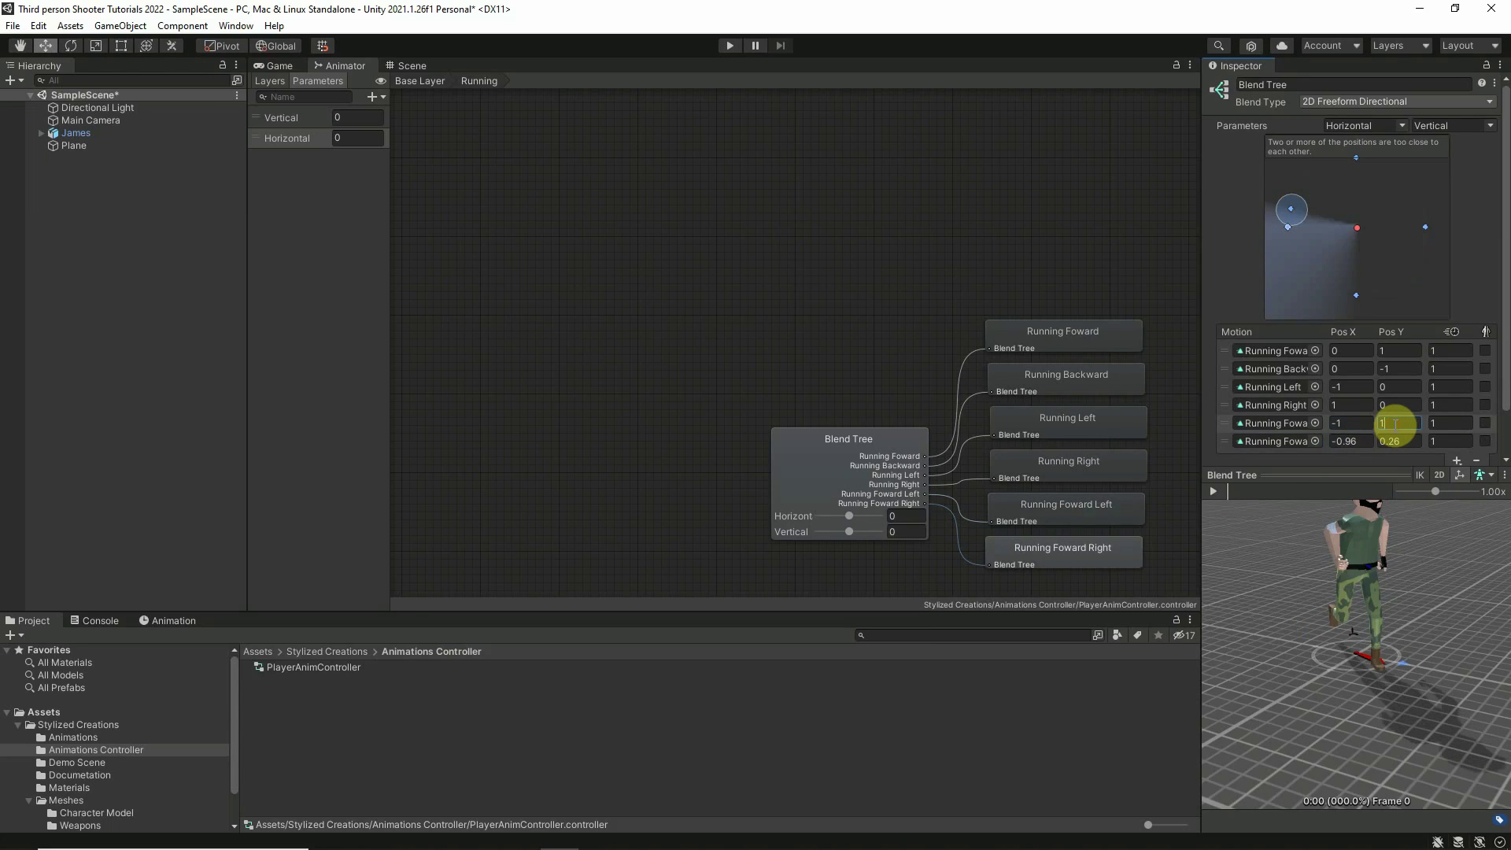
{"action": "key", "text": "Return"}
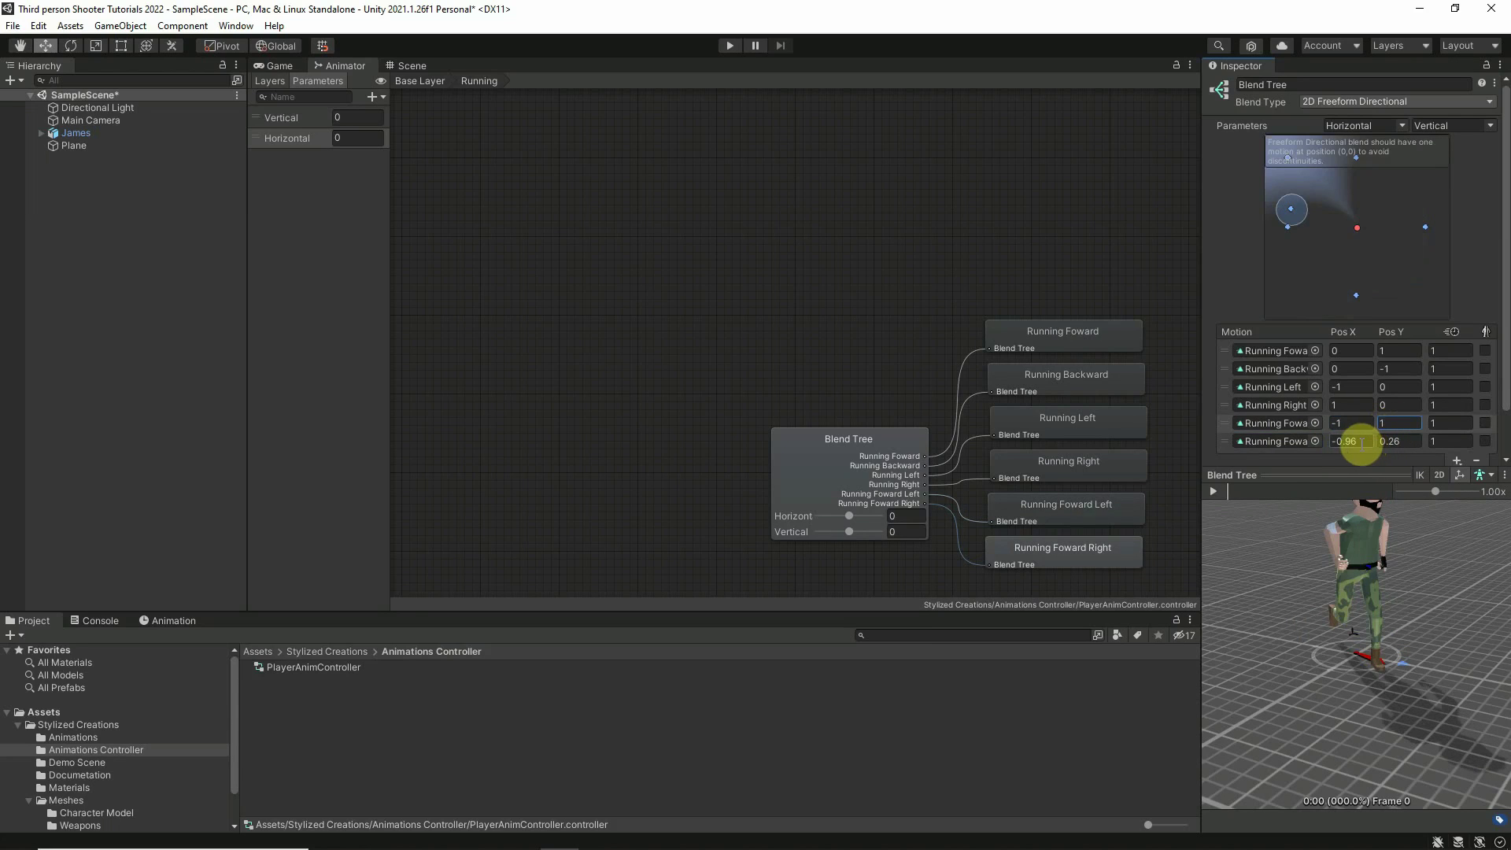
{"action": "left_click", "coordinate": [1361, 443]}
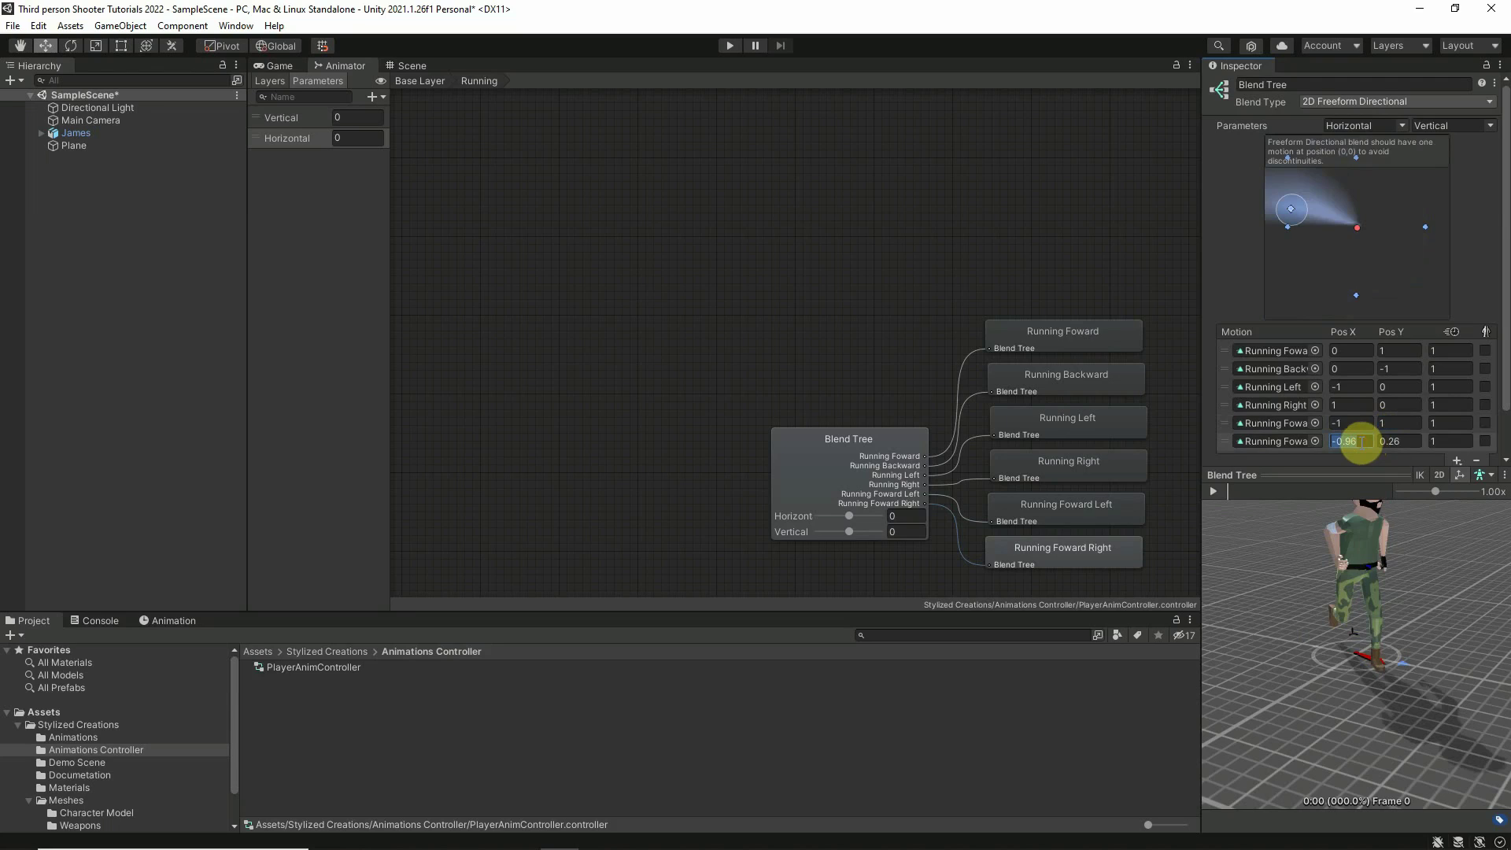
{"action": "type", "text": "1"}
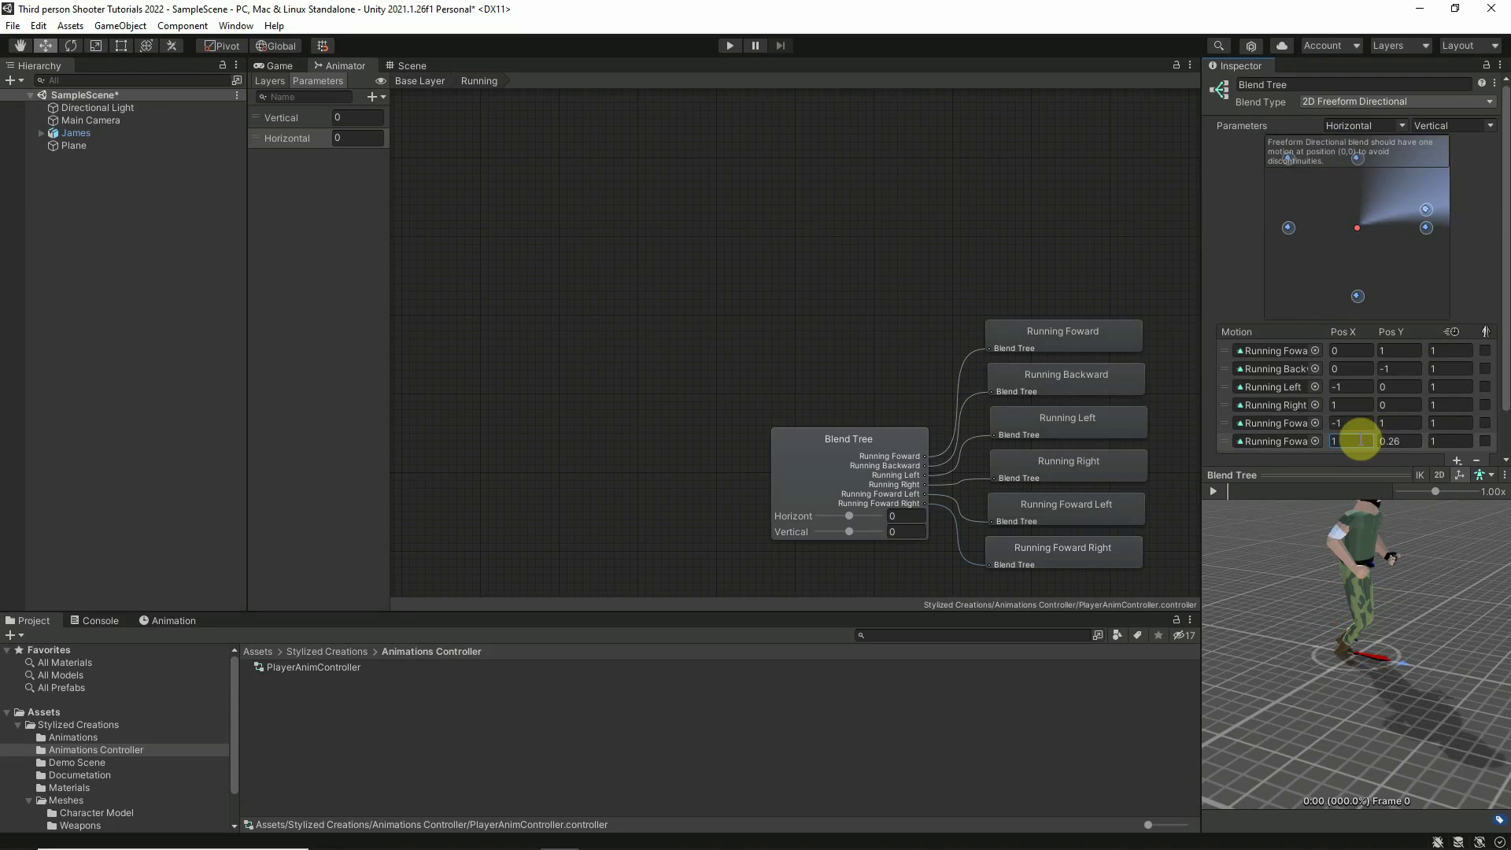
{"action": "left_click", "coordinate": [1405, 441]}
{"action": "type", "text": "1"}
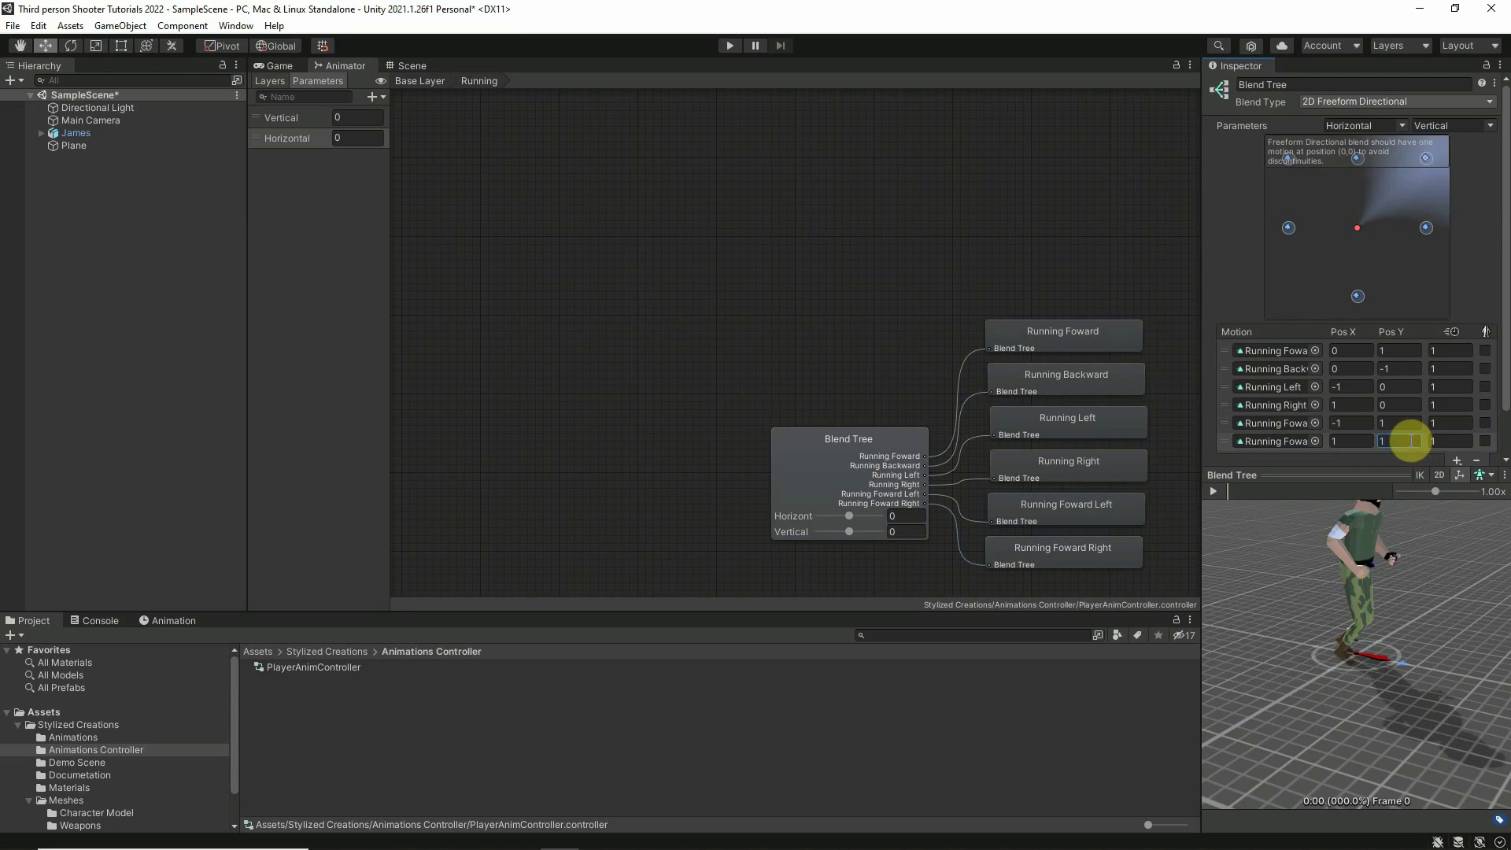
Add two more empty motion fields to the blend tree below Running Foward Right.
{"action": "scroll", "coordinate": [1491, 448], "scroll_direction": "down", "scroll_amount": 2}
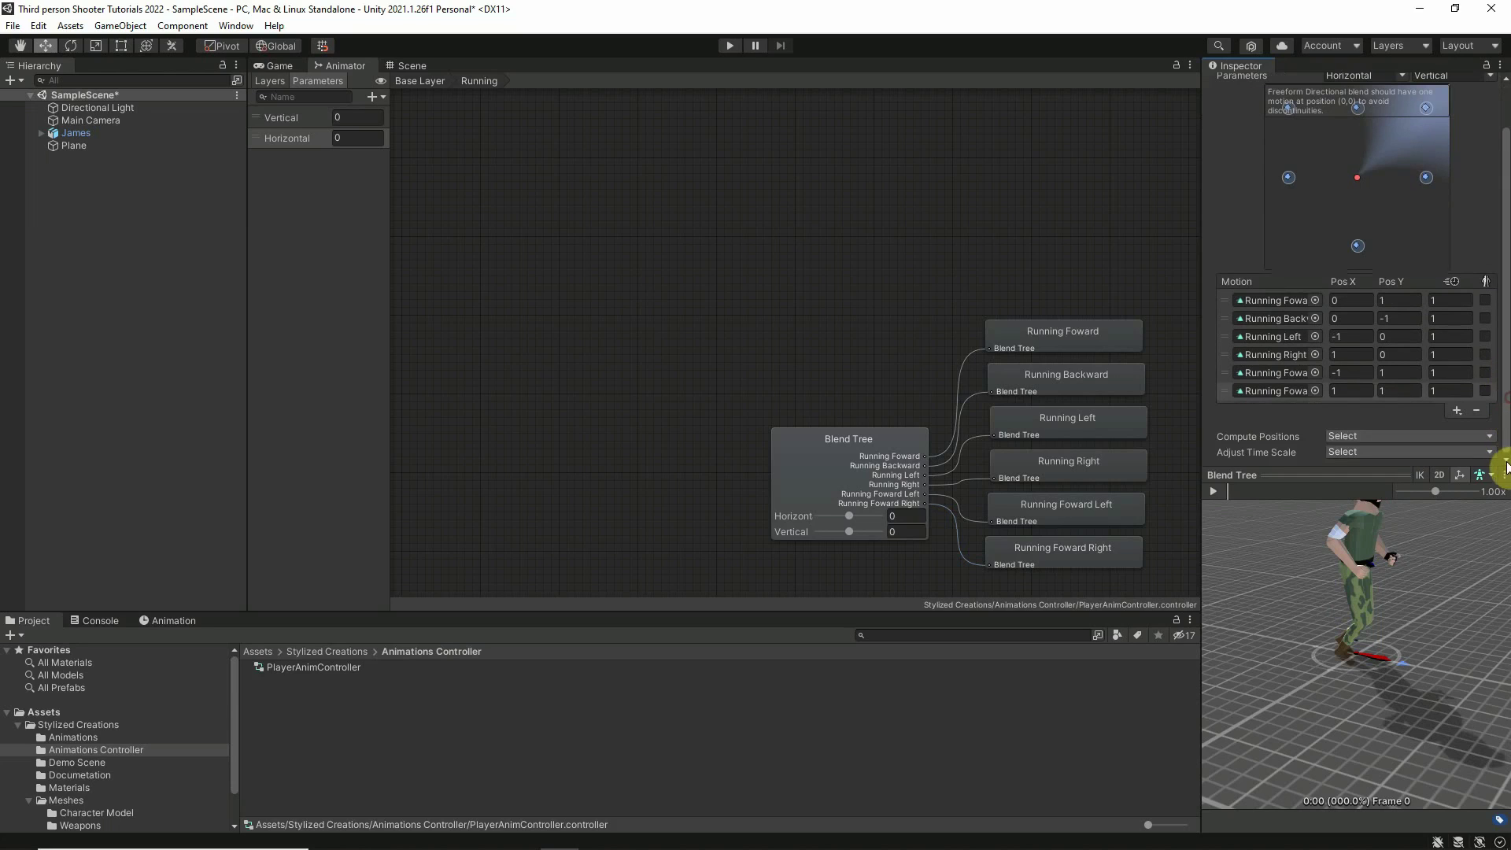
{"action": "left_click", "coordinate": [1456, 410]}
{"action": "left_click", "coordinate": [1454, 428]}
{"action": "left_click", "coordinate": [1457, 428]}
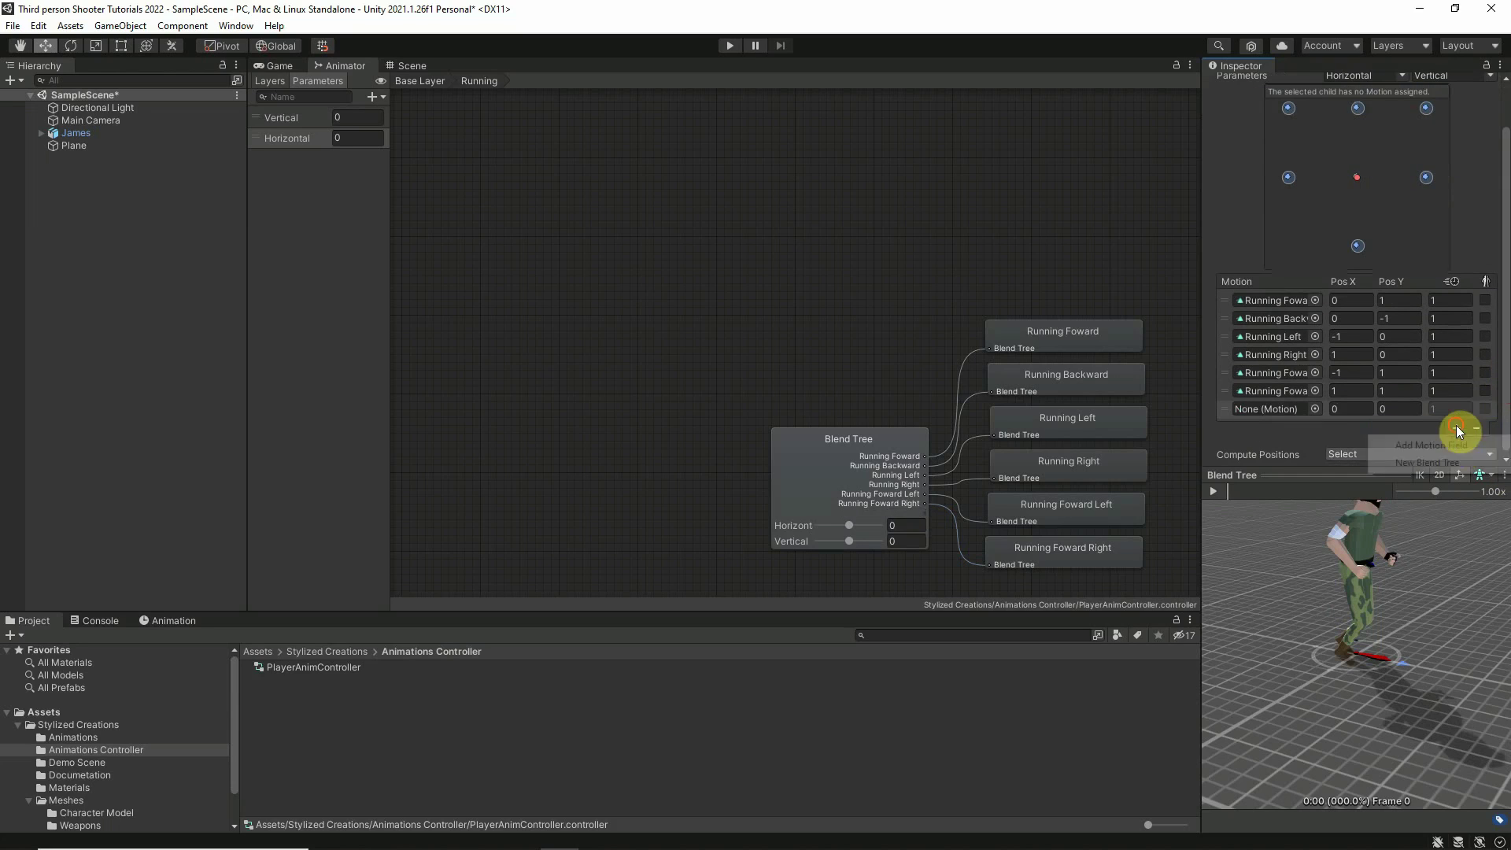
{"action": "left_click", "coordinate": [1421, 445]}
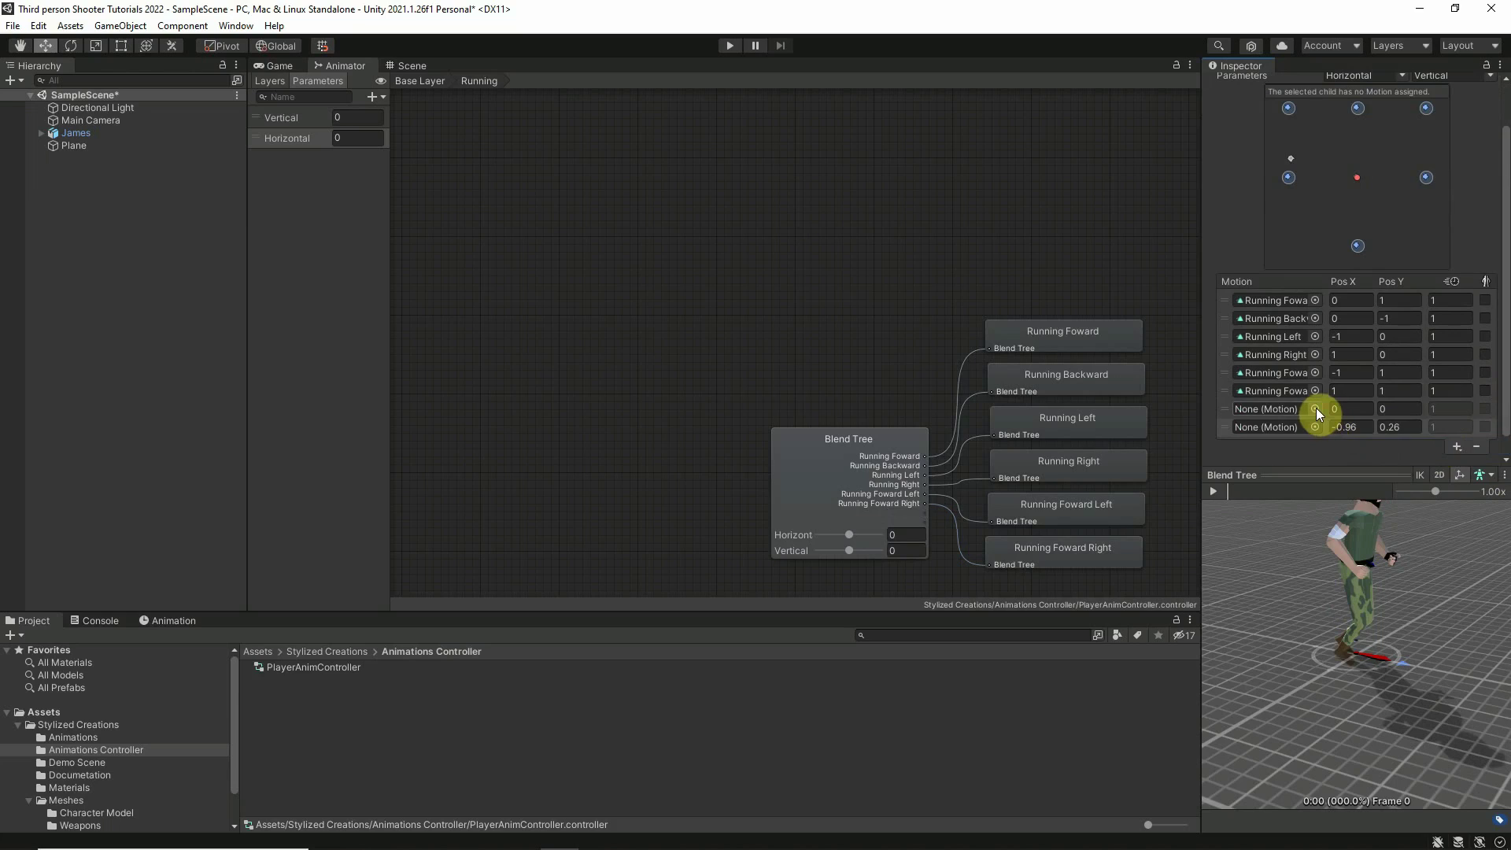
Assign the Running Backward Left clip to the seventh motion field and position it at Pos X -1, Pos Y -1.
{"action": "left_click", "coordinate": [1315, 408]}
{"action": "type", "text": "runn"}
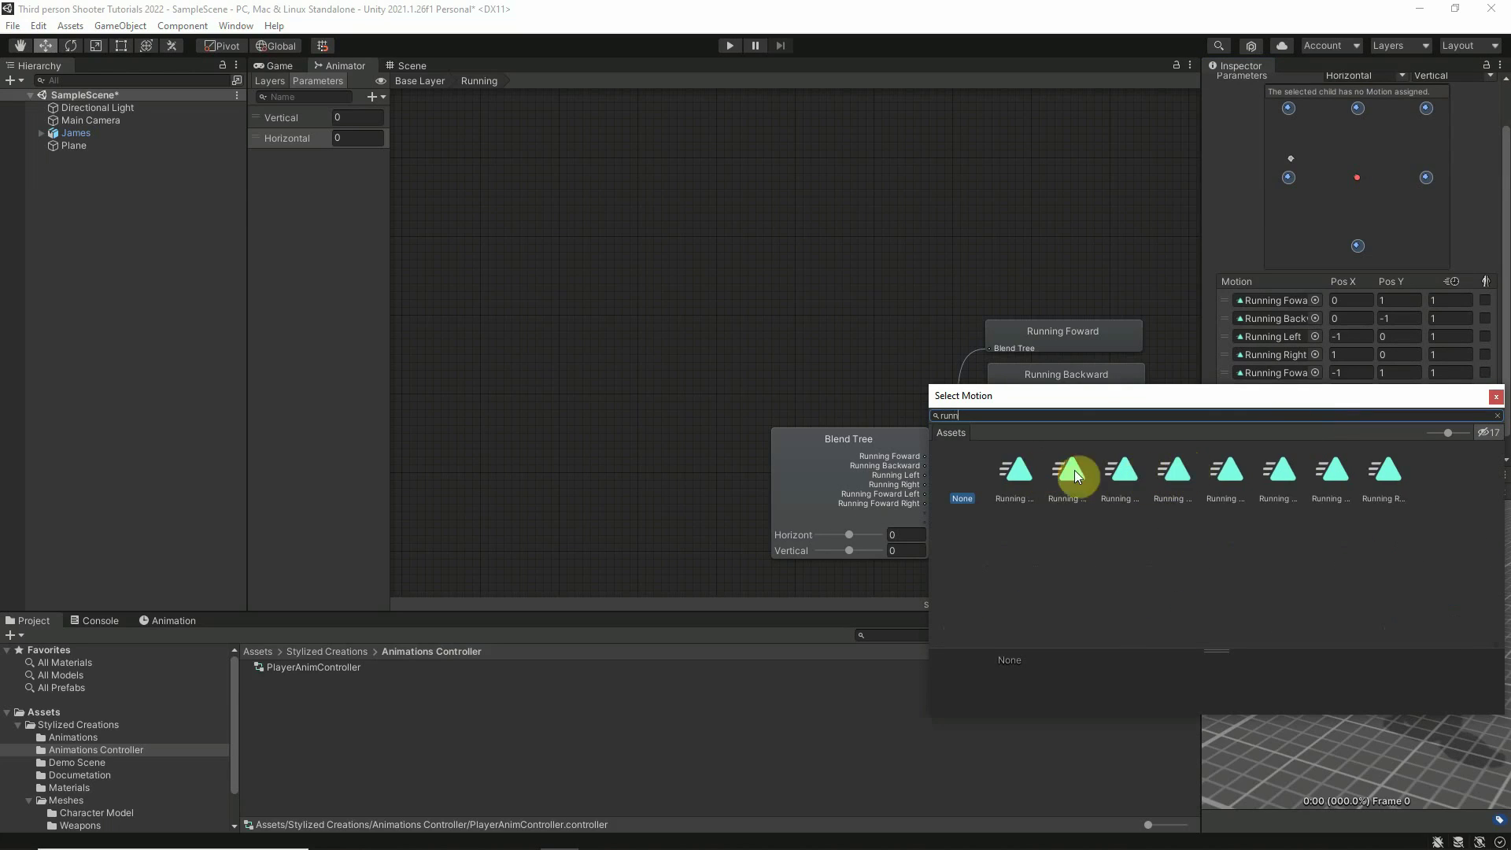
{"action": "left_click", "coordinate": [1072, 472]}
{"action": "double_click", "coordinate": [1073, 471]}
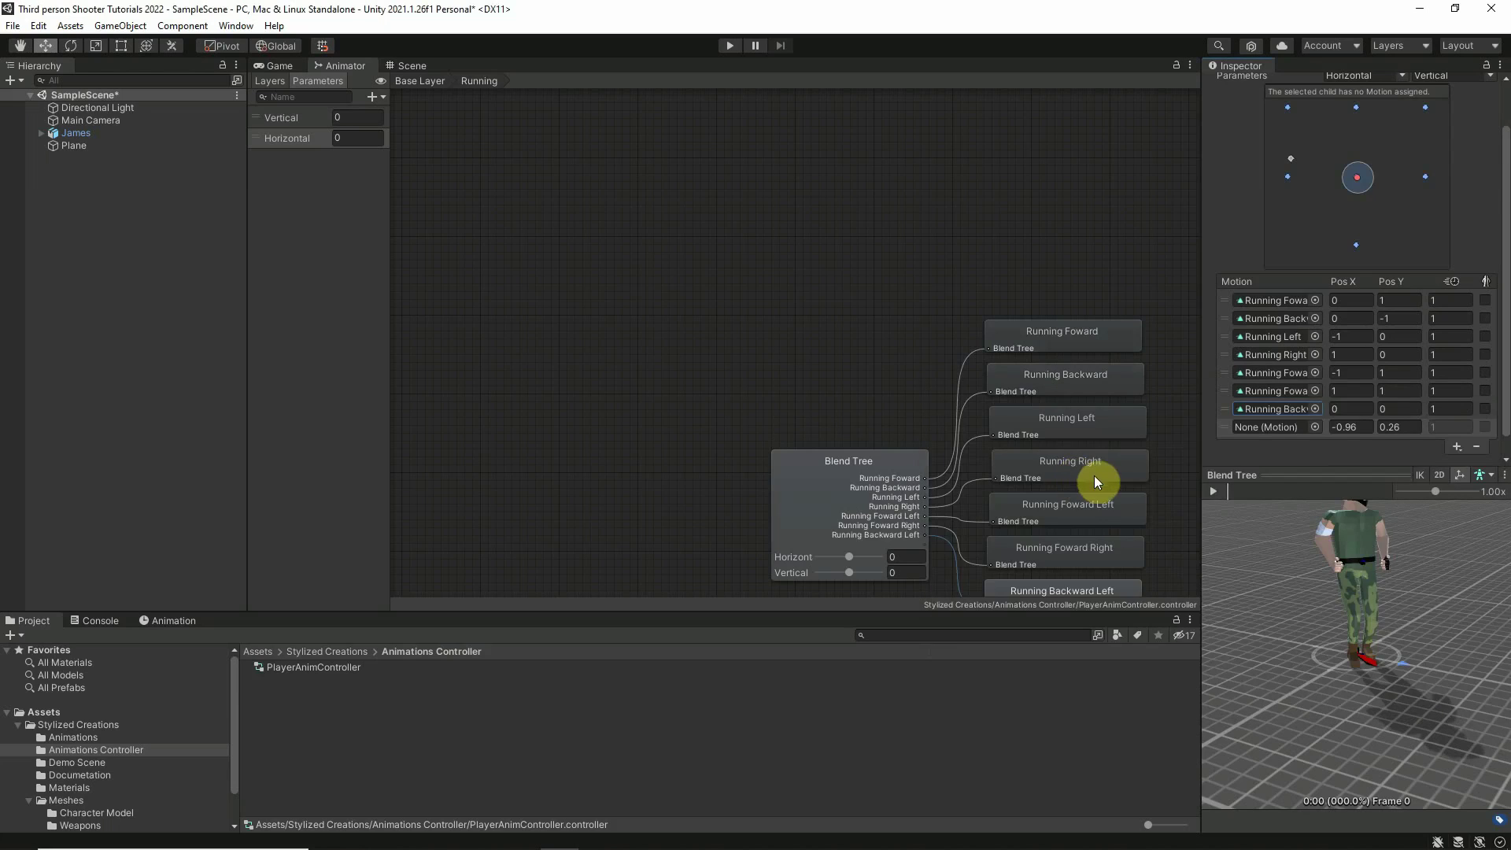
{"action": "left_click", "coordinate": [1382, 408]}
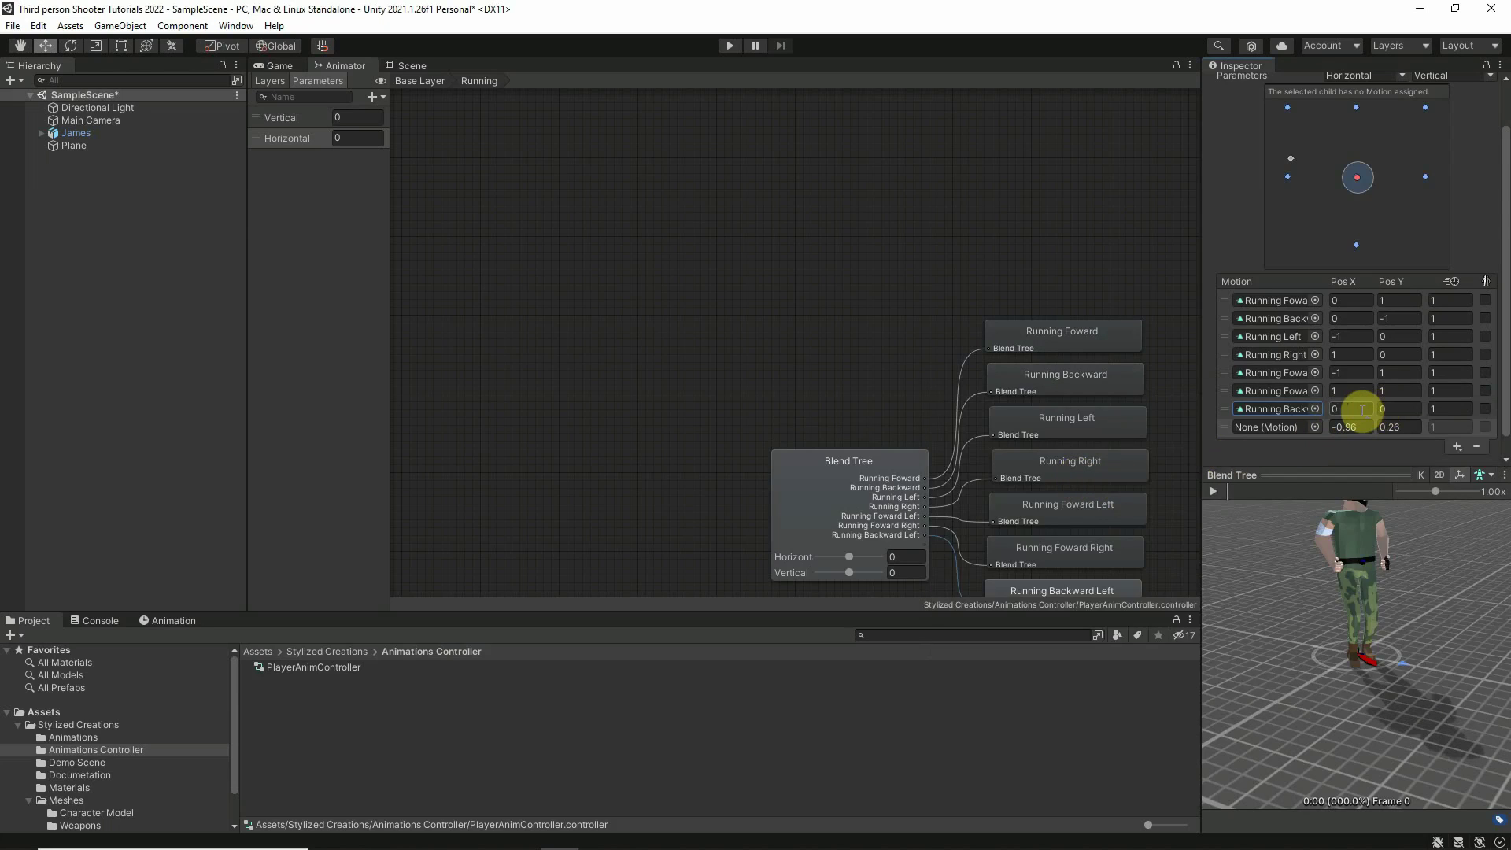
{"action": "left_click", "coordinate": [1362, 408]}
{"action": "type", "text": "-1"}
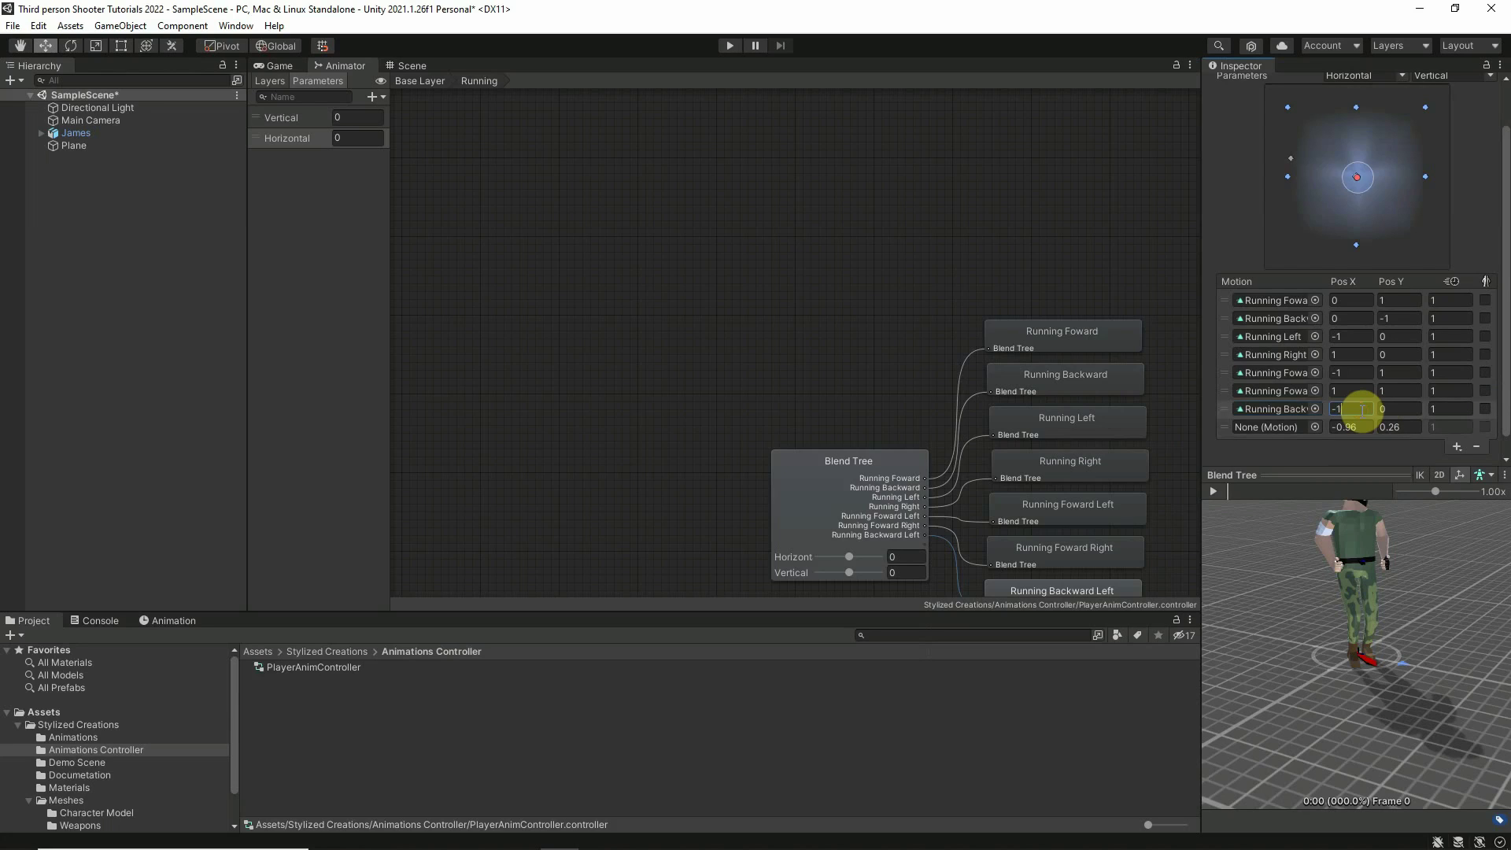
{"action": "left_click", "coordinate": [1386, 408]}
{"action": "type", "text": "-1"}
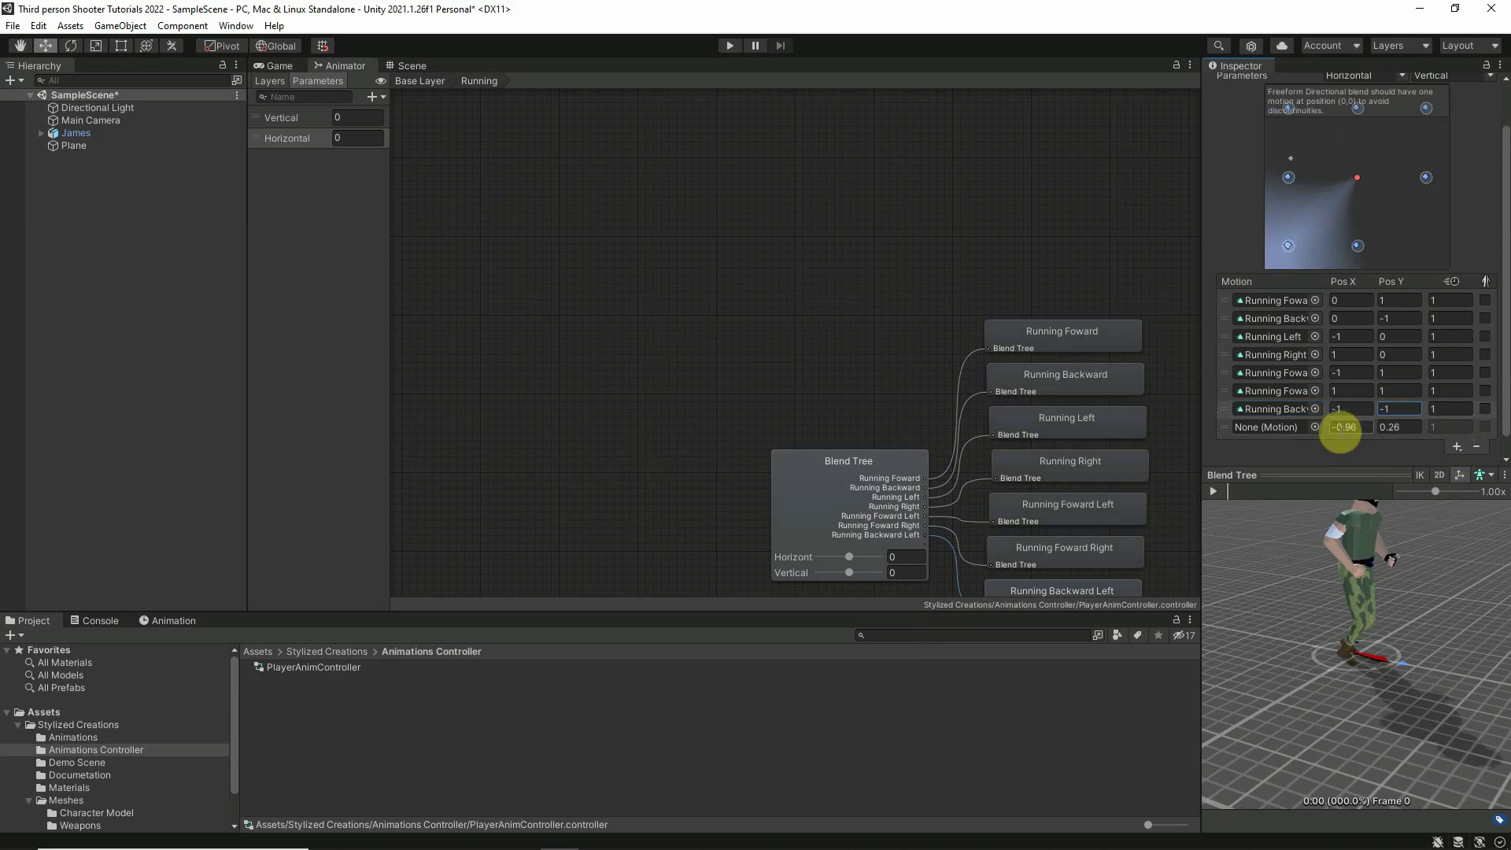
Assign the Running Backward Right clip to the eighth motion field and position it at Pos X 1, Pos Y -1.
{"action": "left_click", "coordinate": [1314, 427]}
{"action": "type", "text": "r"}
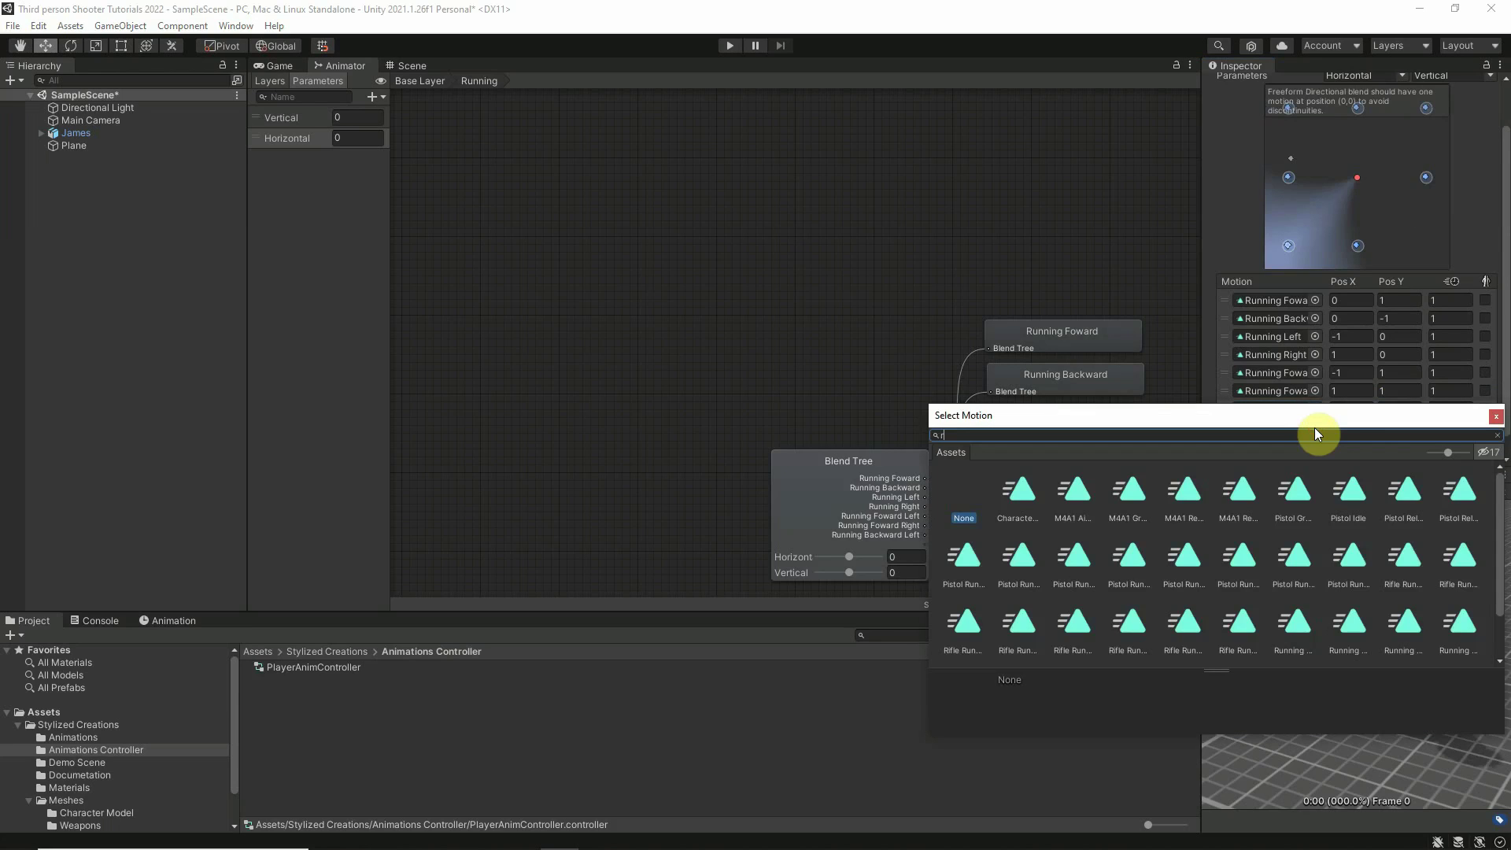
{"action": "type", "text": "unn"}
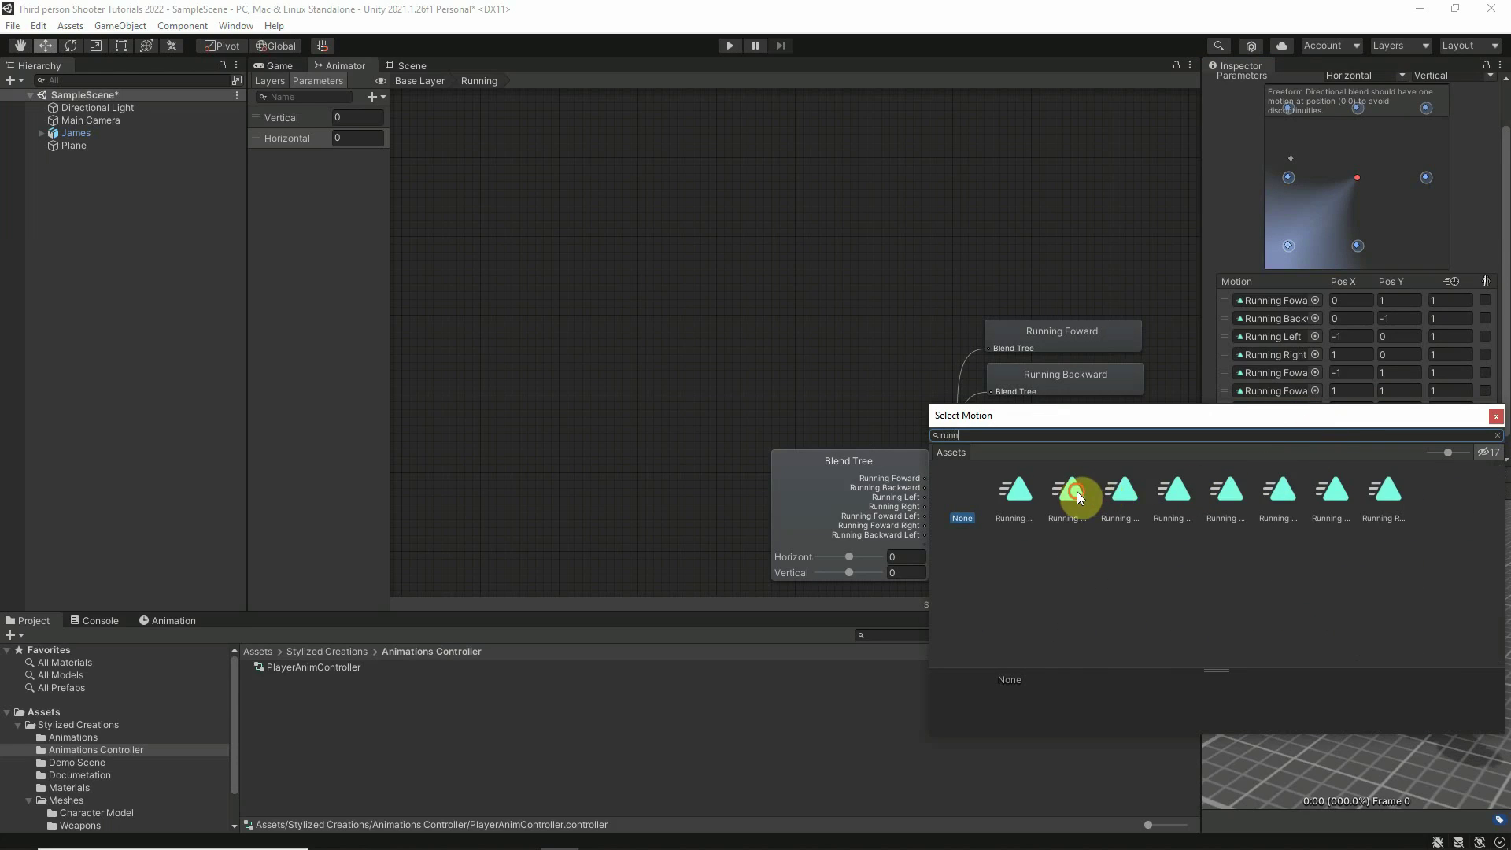
{"action": "left_click", "coordinate": [1076, 491]}
{"action": "left_click", "coordinate": [1028, 492]}
{"action": "left_click", "coordinate": [1134, 487]}
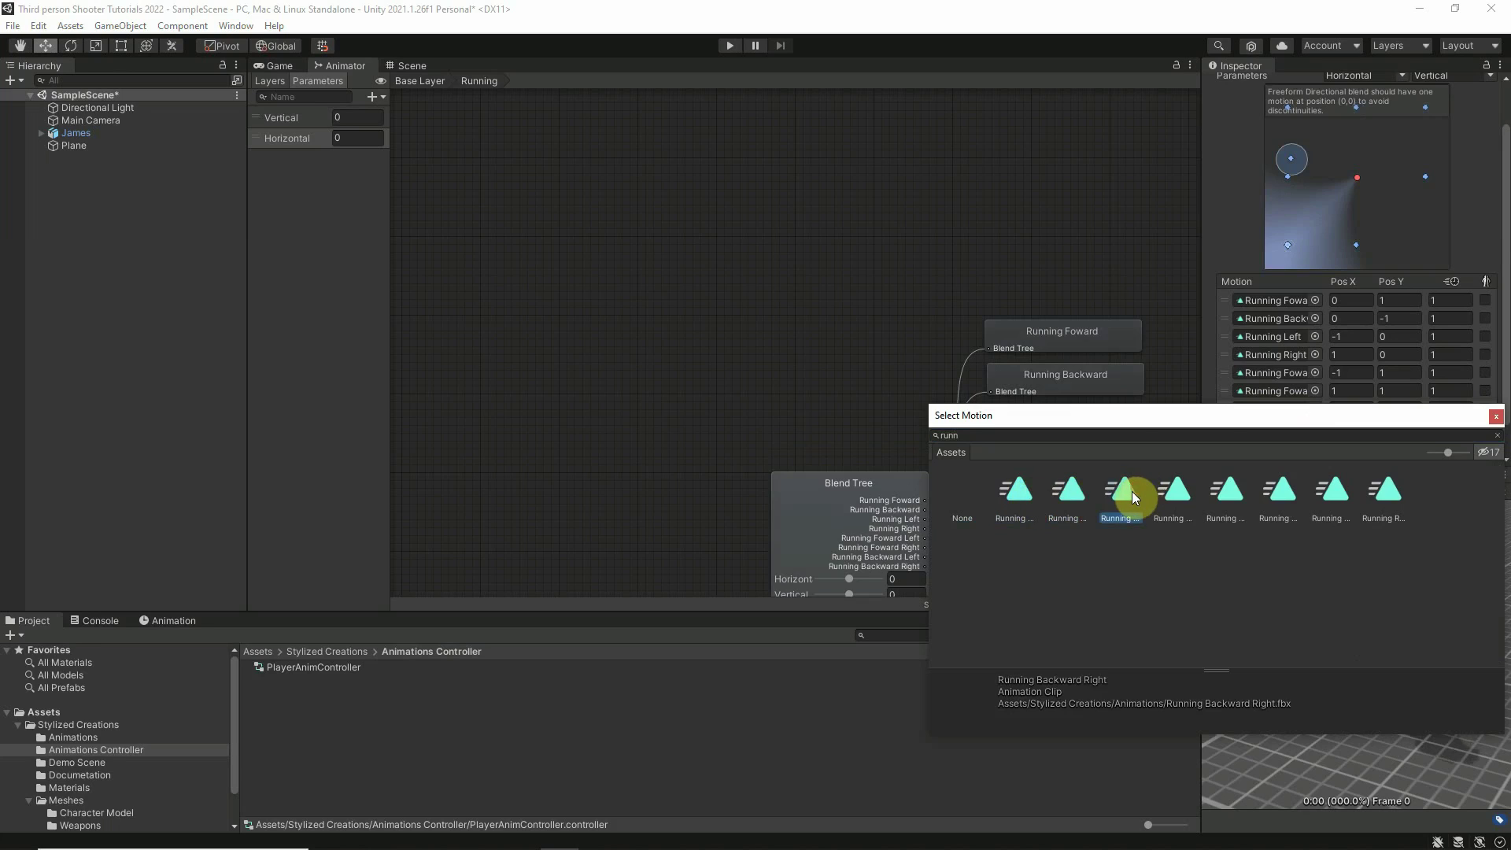
{"action": "double_click", "coordinate": [1131, 491]}
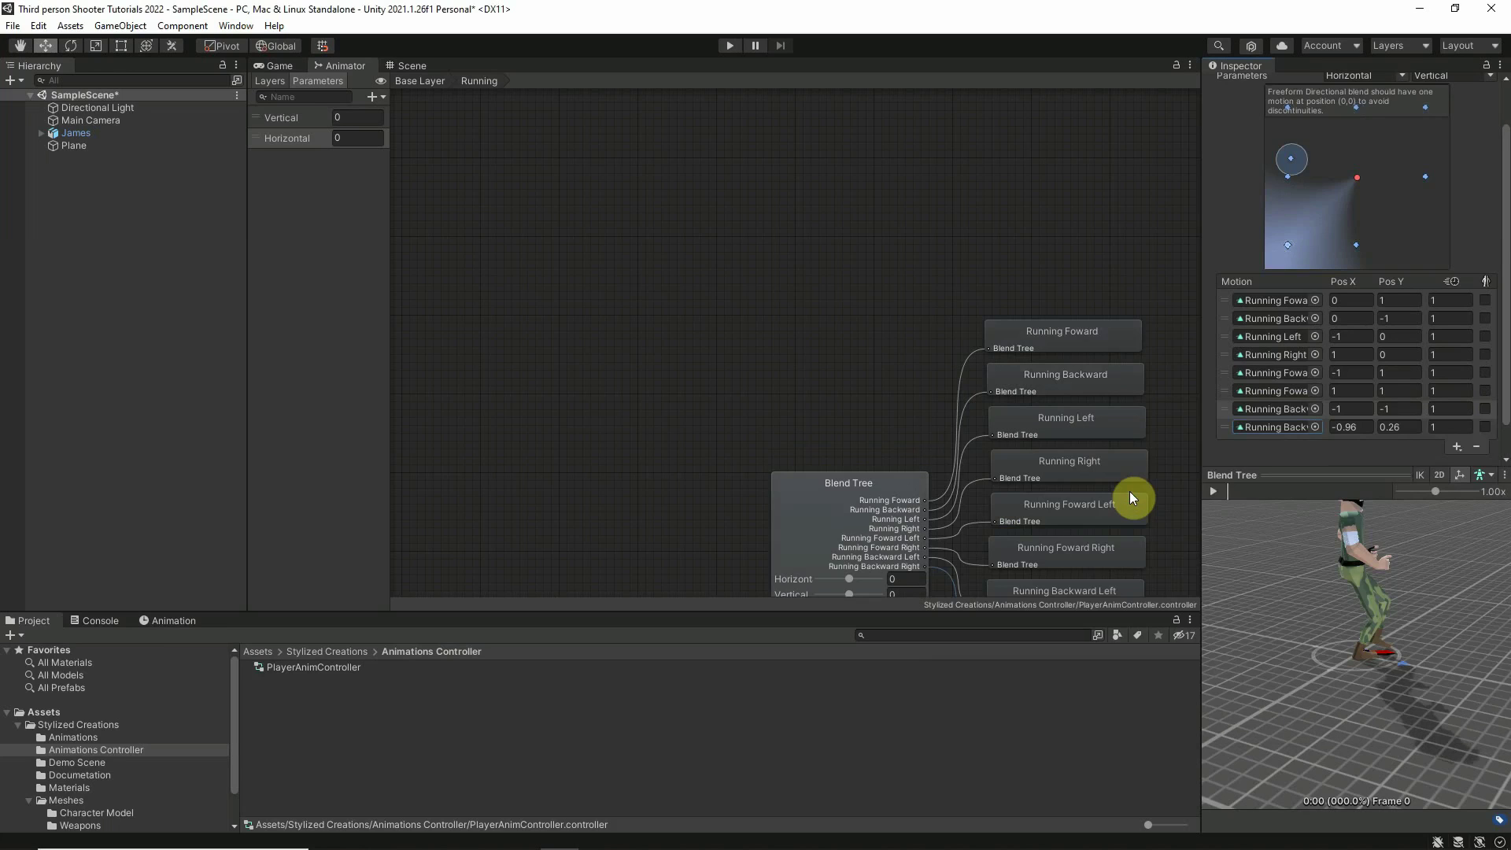
{"action": "left_click", "coordinate": [1363, 428]}
{"action": "type", "text": "1"}
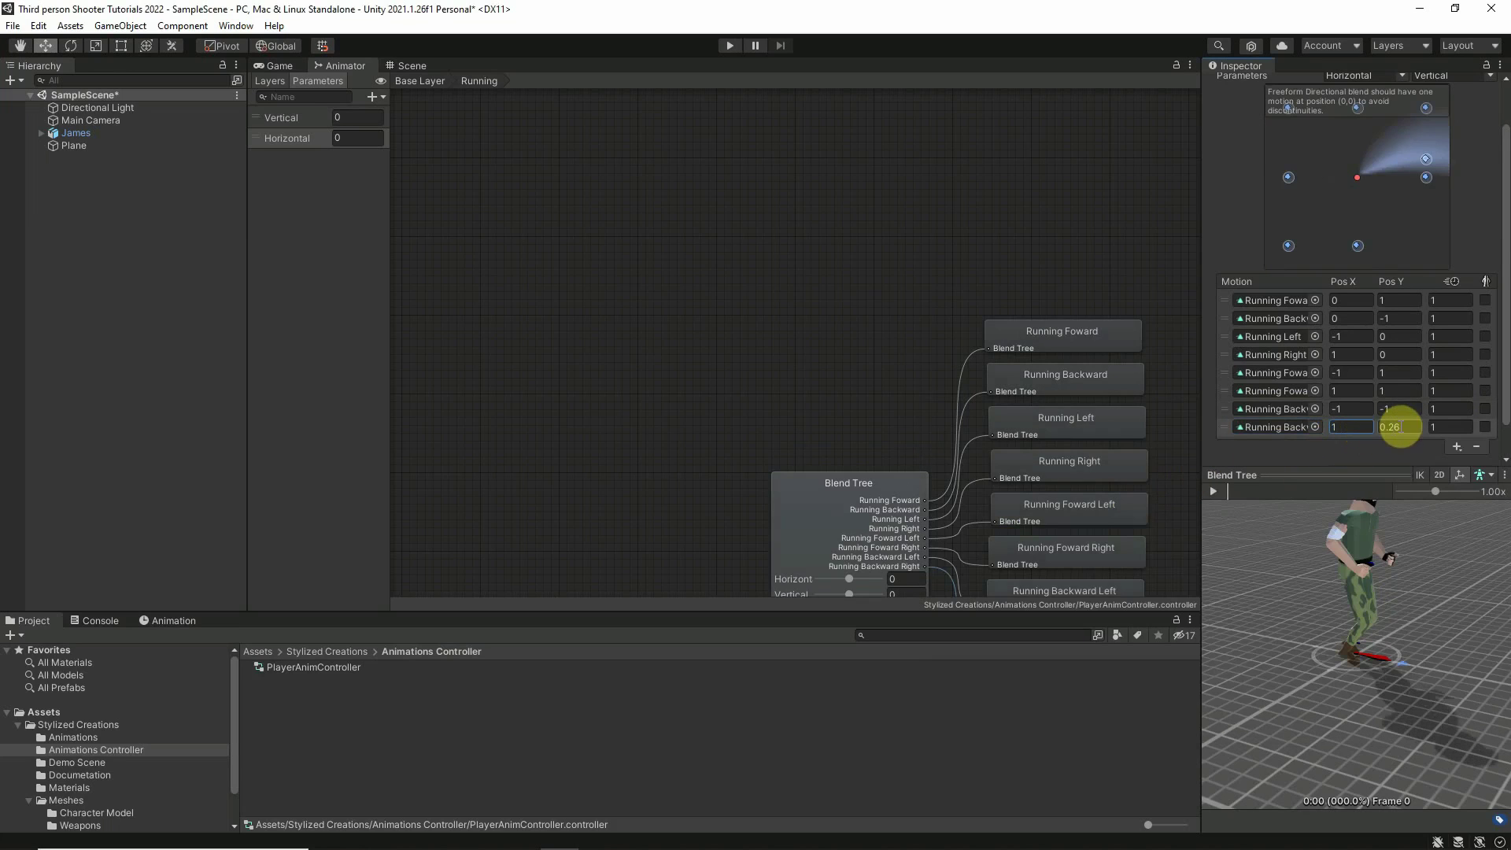
{"action": "left_click", "coordinate": [1400, 428]}
{"action": "type", "text": "-1"}
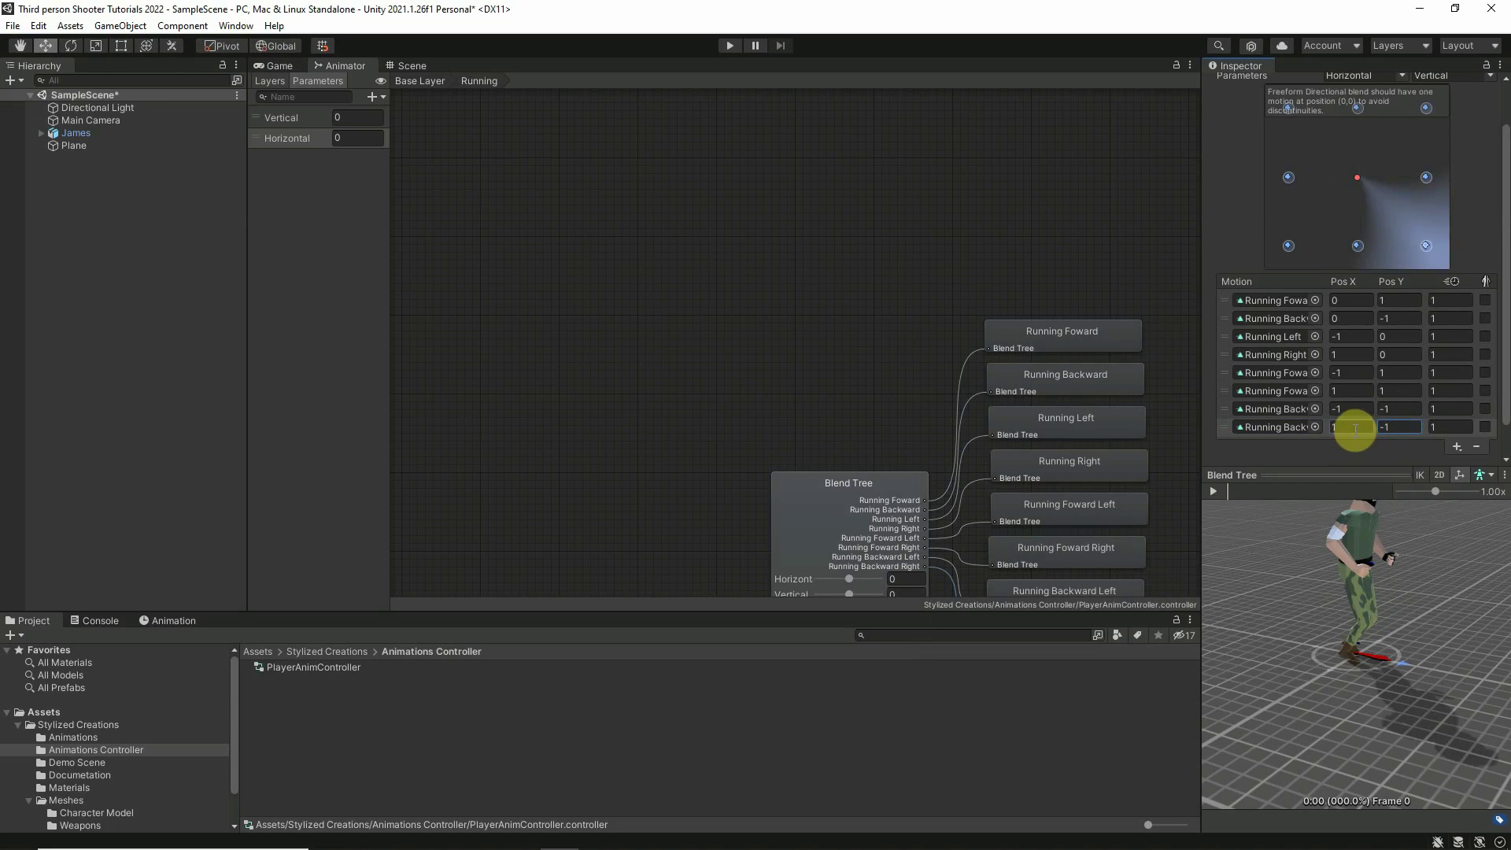
Add a ninth motion field to the blend tree and assign the Character Idle clip to it.
{"action": "left_click", "coordinate": [1457, 447]}
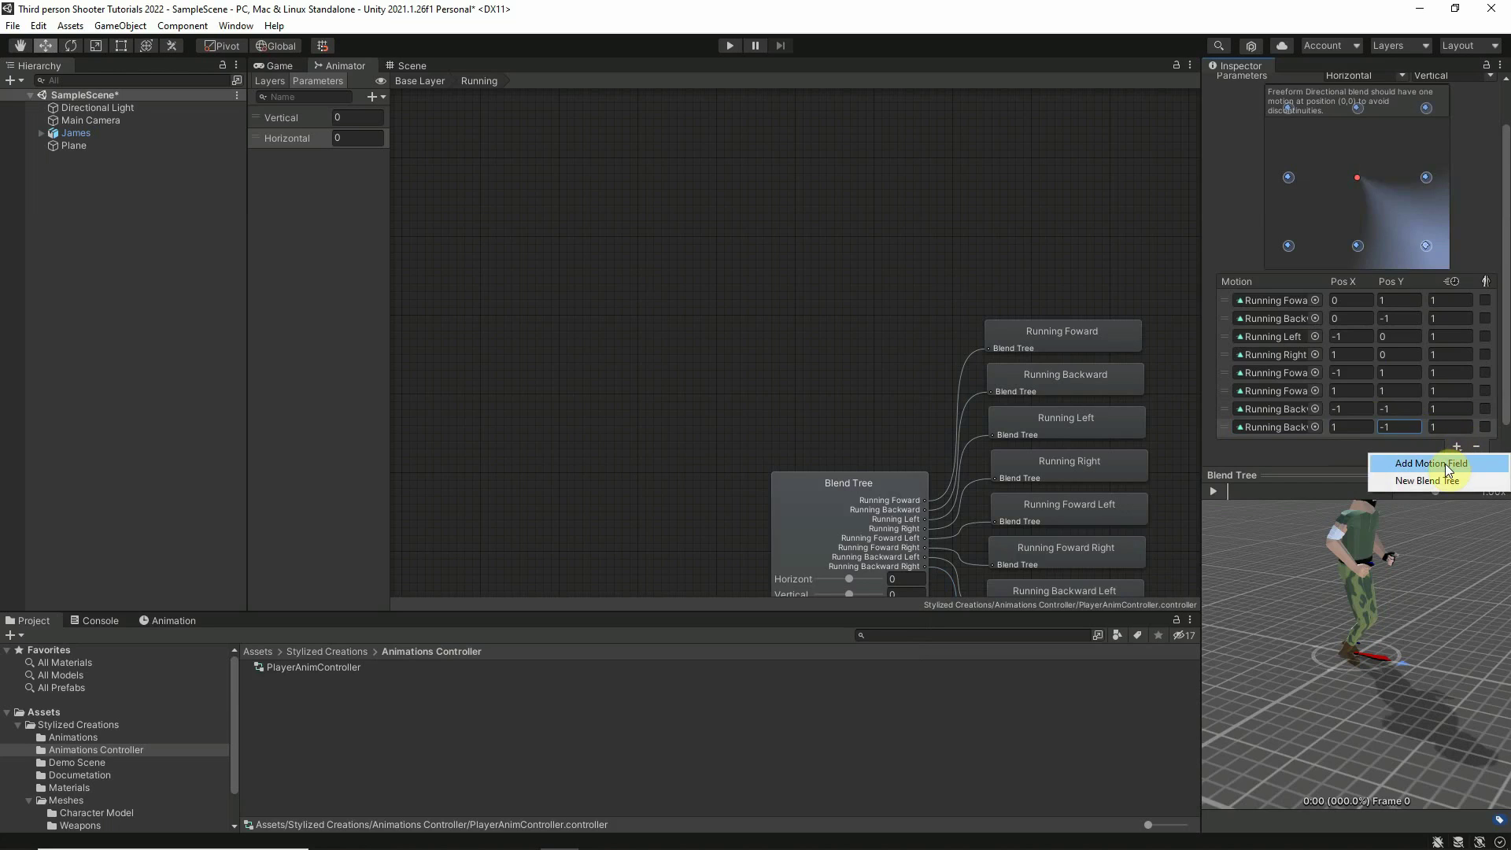
{"action": "left_click", "coordinate": [1452, 463]}
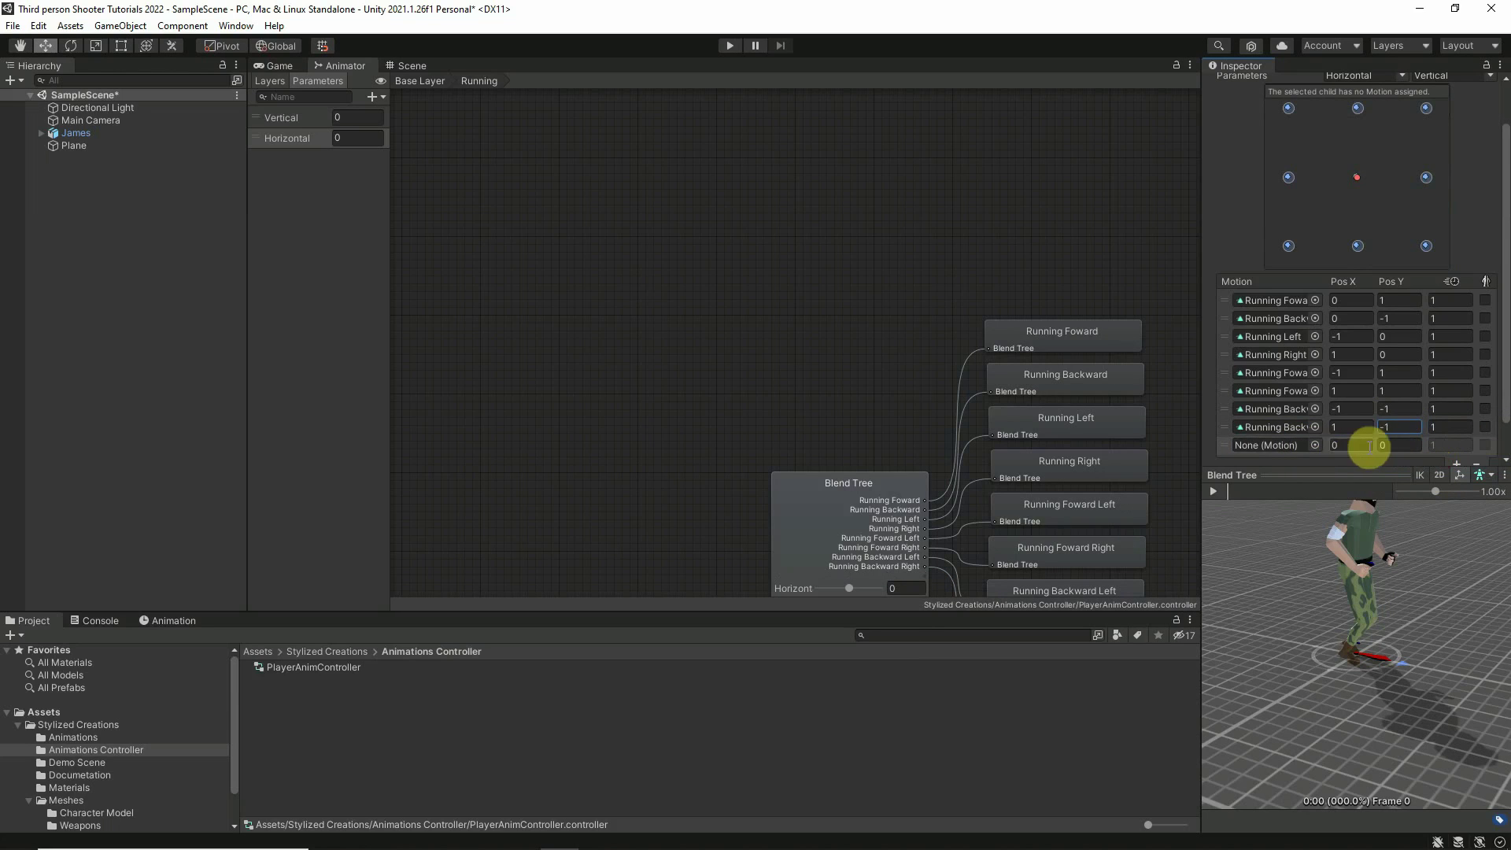
{"action": "left_click", "coordinate": [1314, 445]}
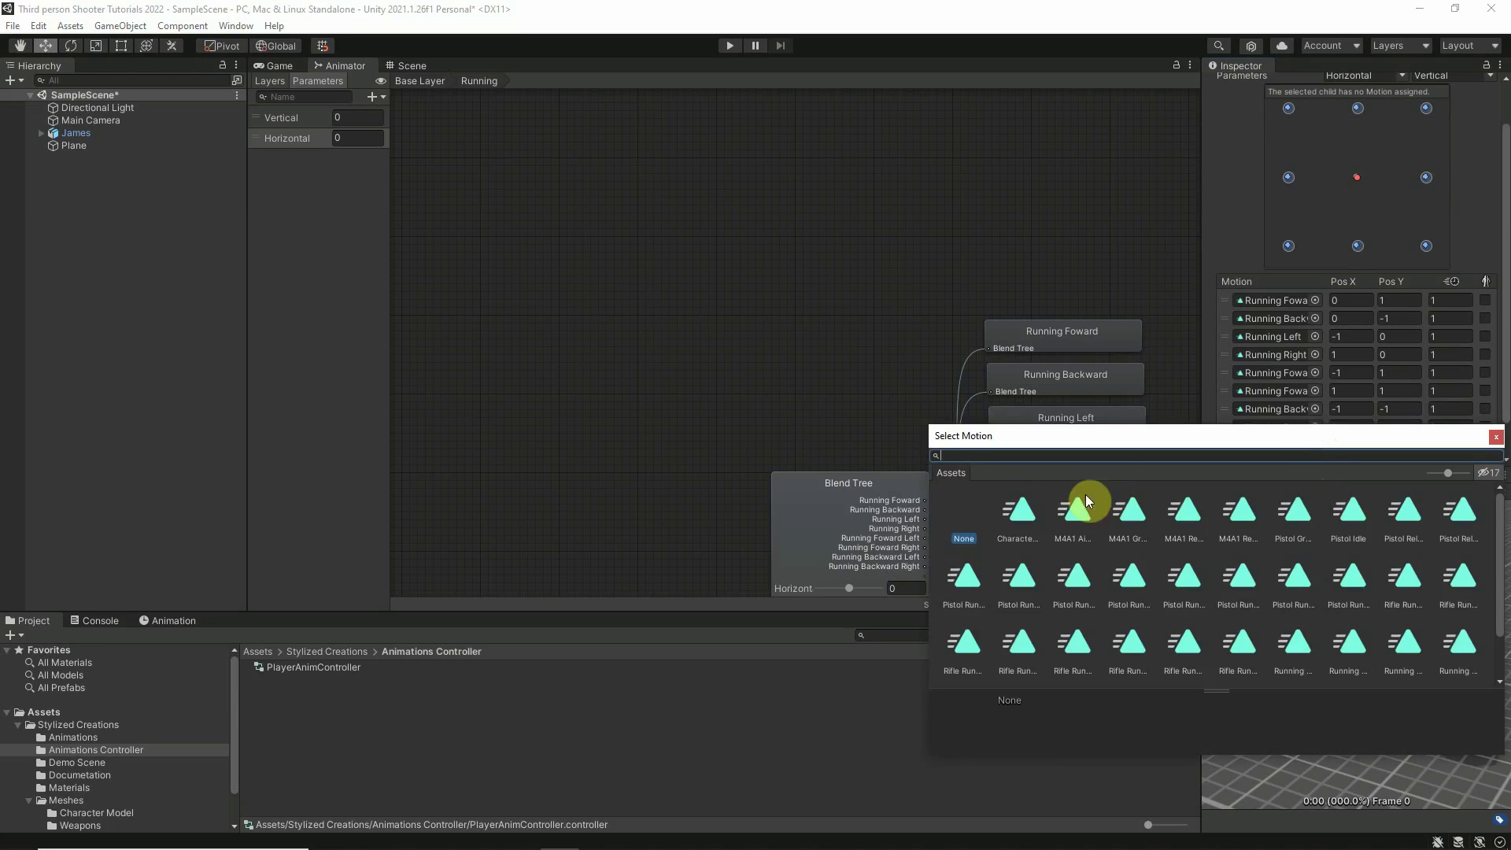
{"action": "double_click", "coordinate": [1018, 506]}
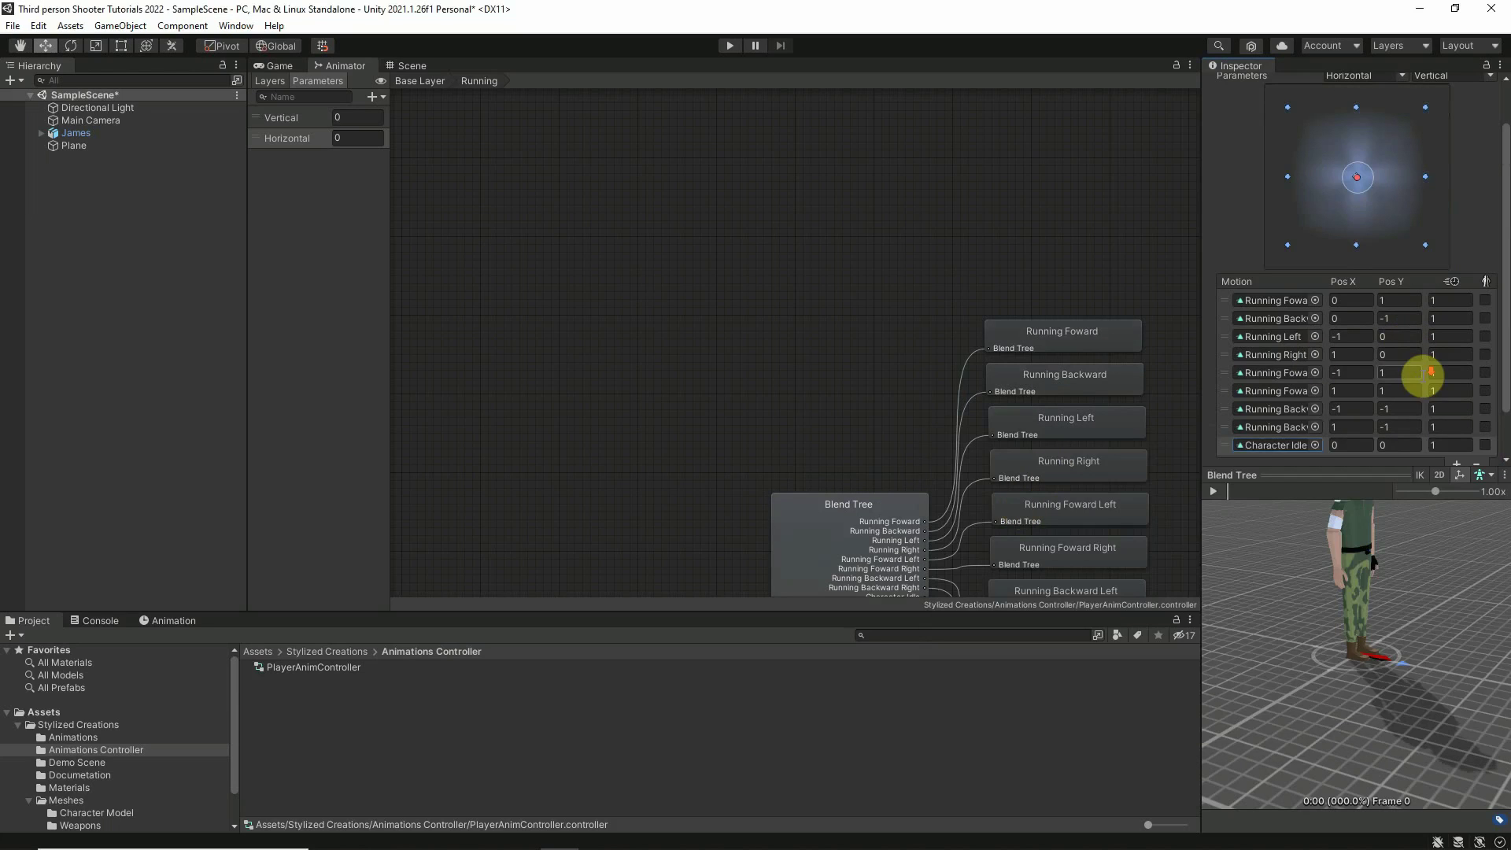
Play the blend tree preview while moving the blend point among the motions, and rewind the stopped preview to its start.
{"action": "scroll", "coordinate": [1424, 385], "scroll_direction": "down", "scroll_amount": 2}
{"action": "scroll", "coordinate": [1358, 417], "scroll_direction": "up", "scroll_amount": 4}
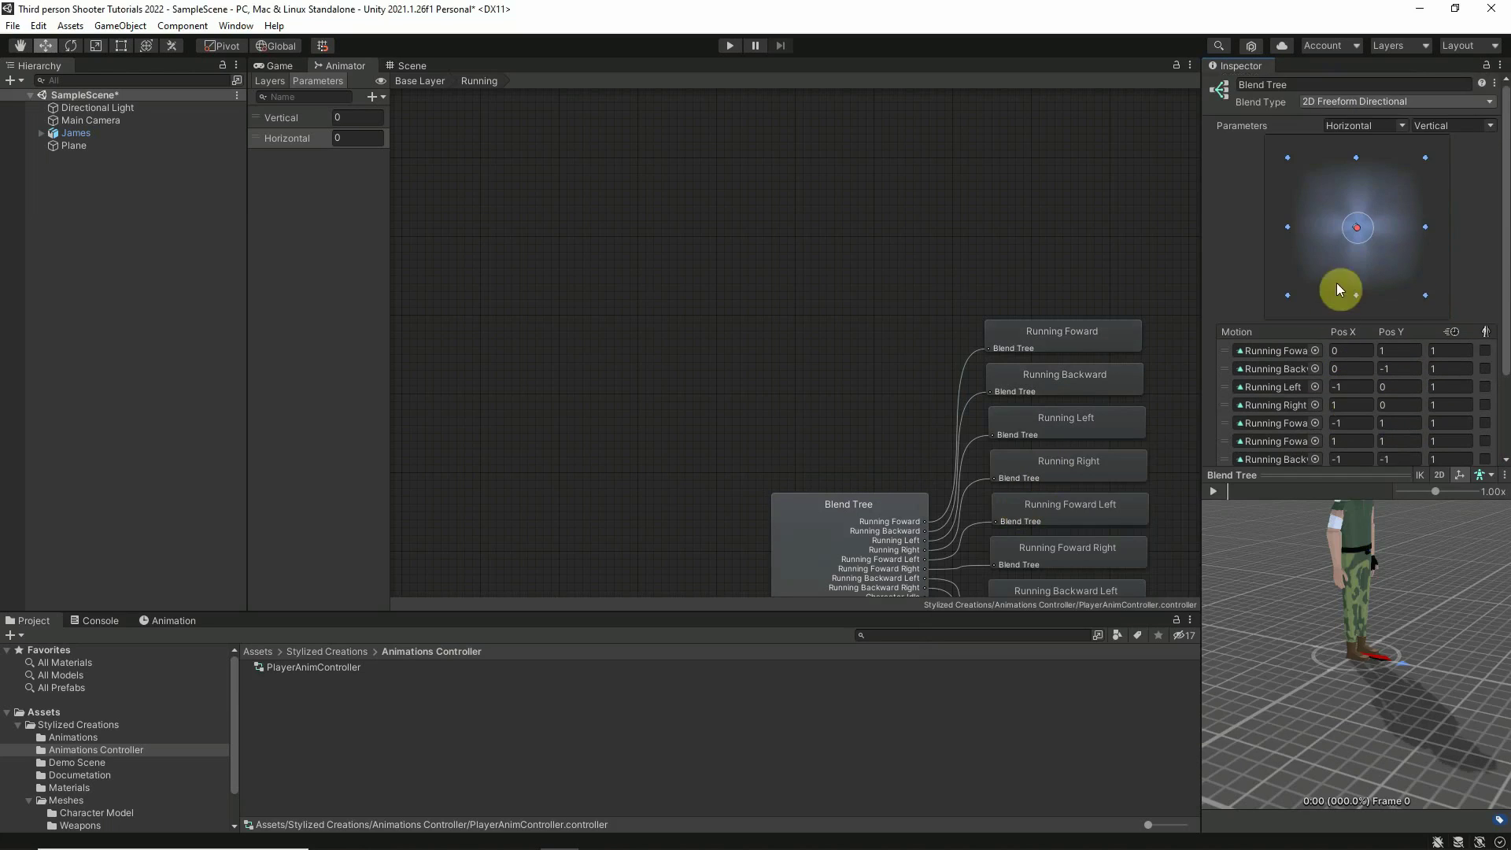
{"action": "left_click", "coordinate": [1214, 492]}
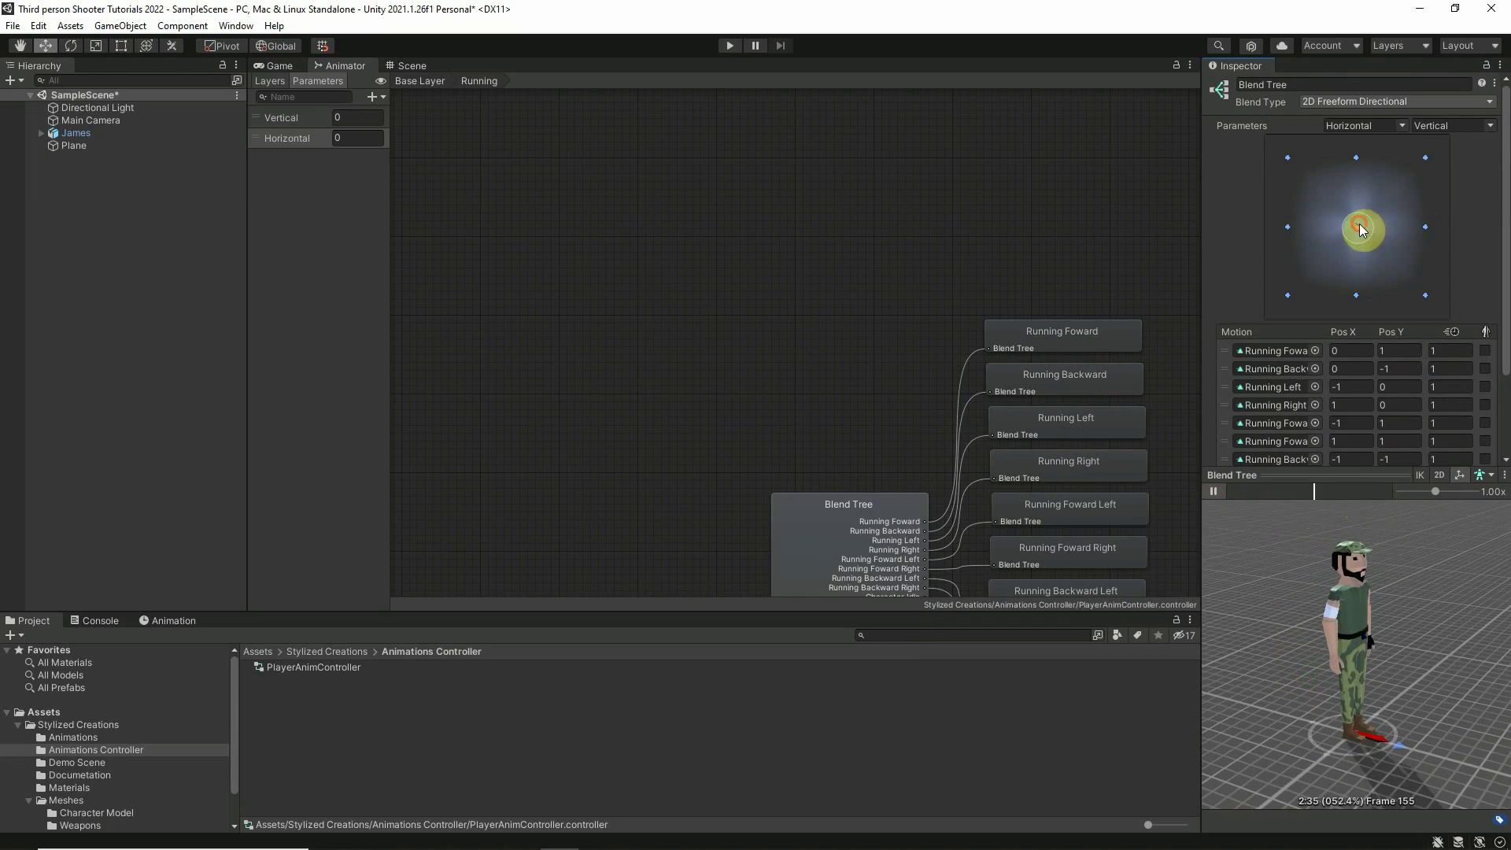
{"action": "mouse_move", "coordinate": [1358, 225]}
{"action": "left_mouse_down"}
{"action": "mouse_move", "coordinate": [1362, 151]}
{"action": "mouse_move", "coordinate": [1418, 149]}
{"action": "mouse_move", "coordinate": [1428, 299]}
{"action": "mouse_move", "coordinate": [1292, 293]}
{"action": "mouse_move", "coordinate": [1286, 305]}
{"action": "mouse_move", "coordinate": [1266, 220]}
{"action": "mouse_move", "coordinate": [1287, 228]}
{"action": "mouse_move", "coordinate": [1287, 158]}
{"action": "mouse_move", "coordinate": [1356, 229]}
{"action": "left_mouse_up"}
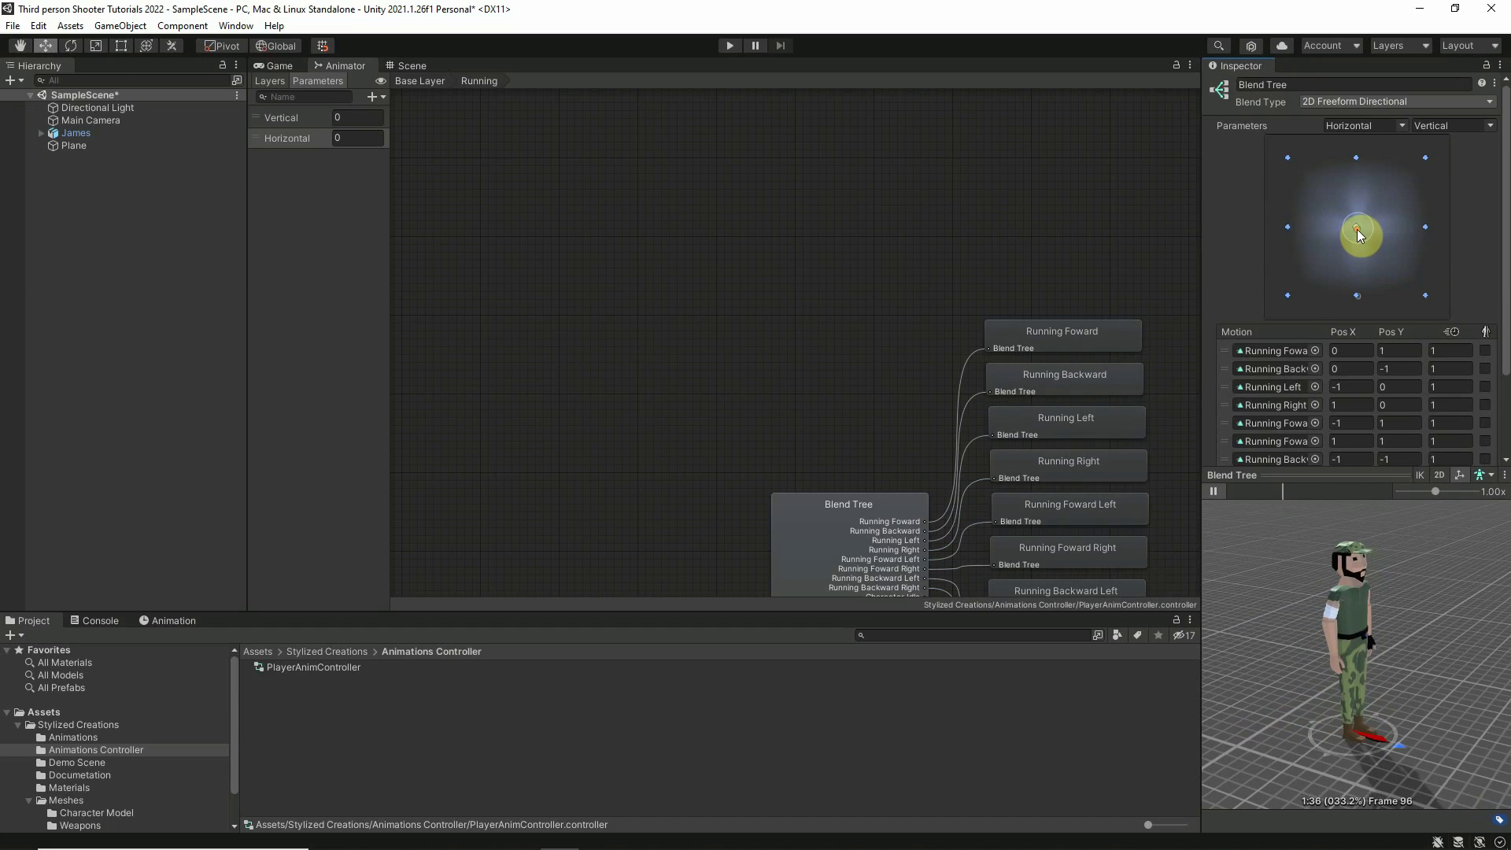
{"action": "left_click", "coordinate": [1211, 485]}
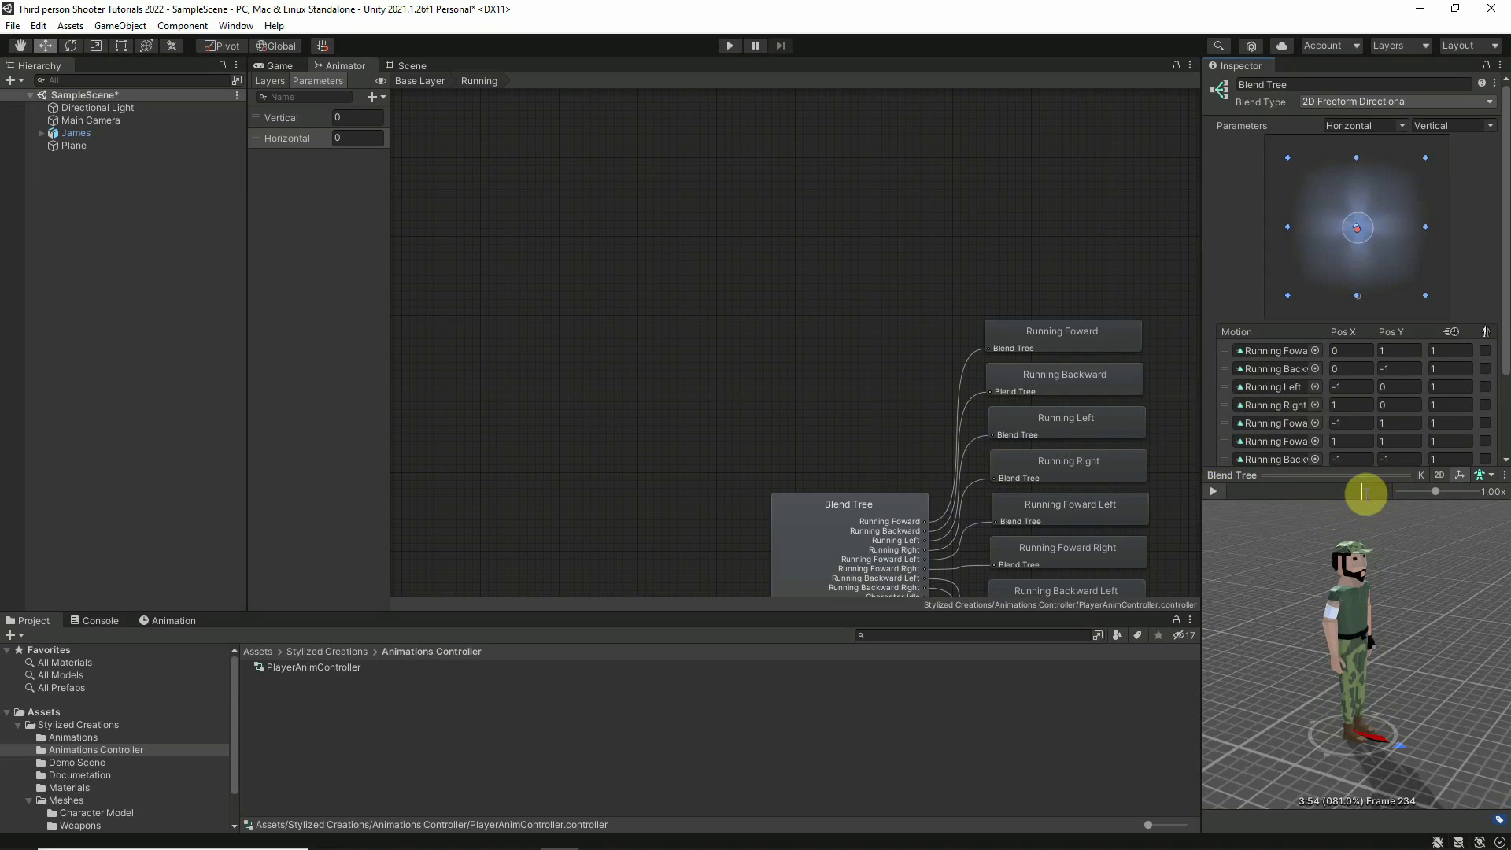
{"action": "left_click_drag", "start_coordinate": [1361, 491], "coordinate": [1200, 495]}
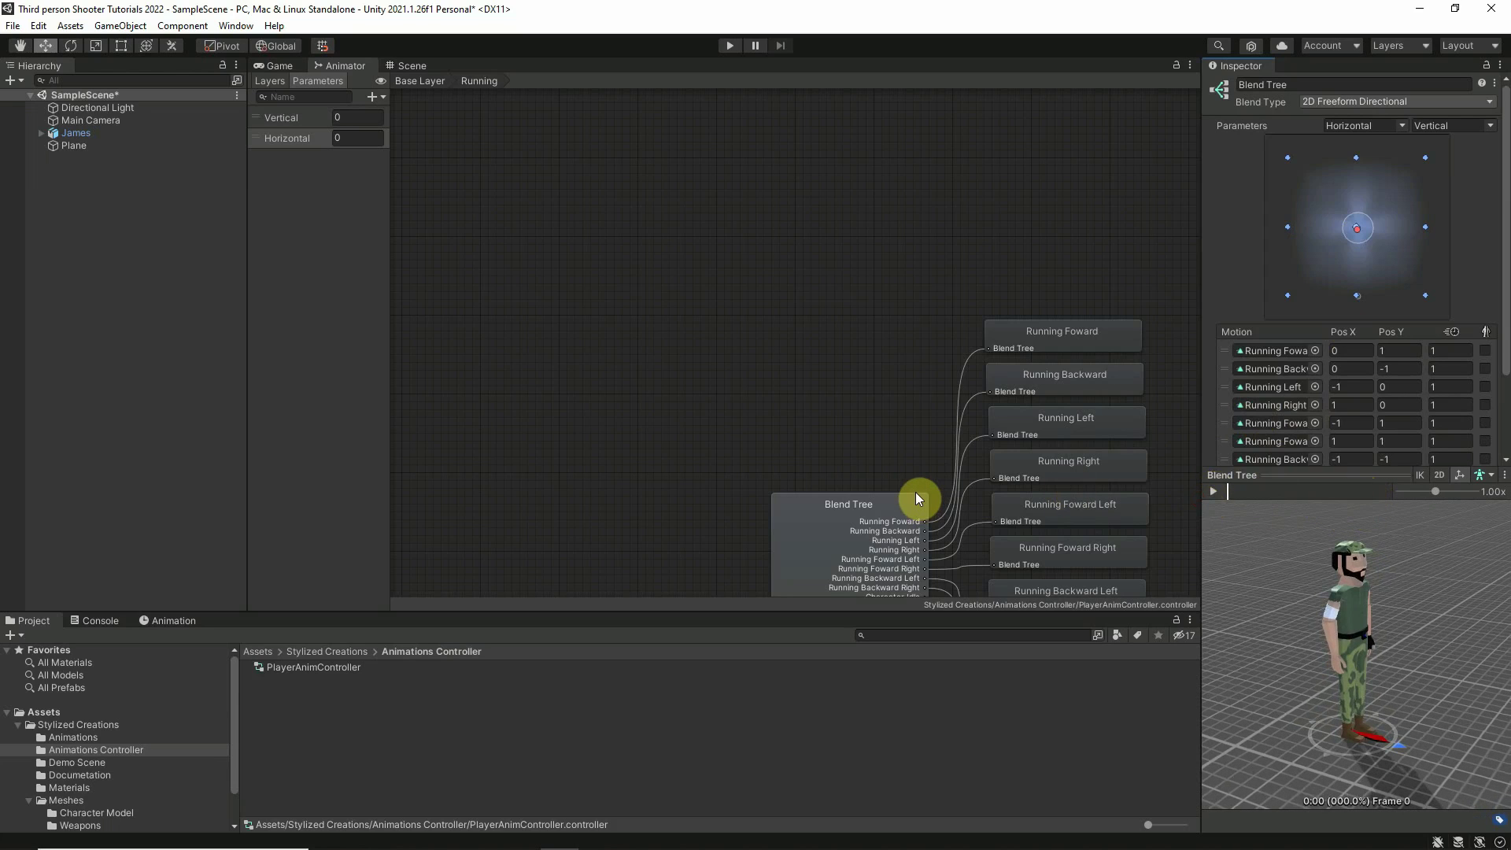
Show the Scene view and create a folder named Scripts inside the Stylized Creations folder.
{"action": "left_click", "coordinate": [408, 63]}
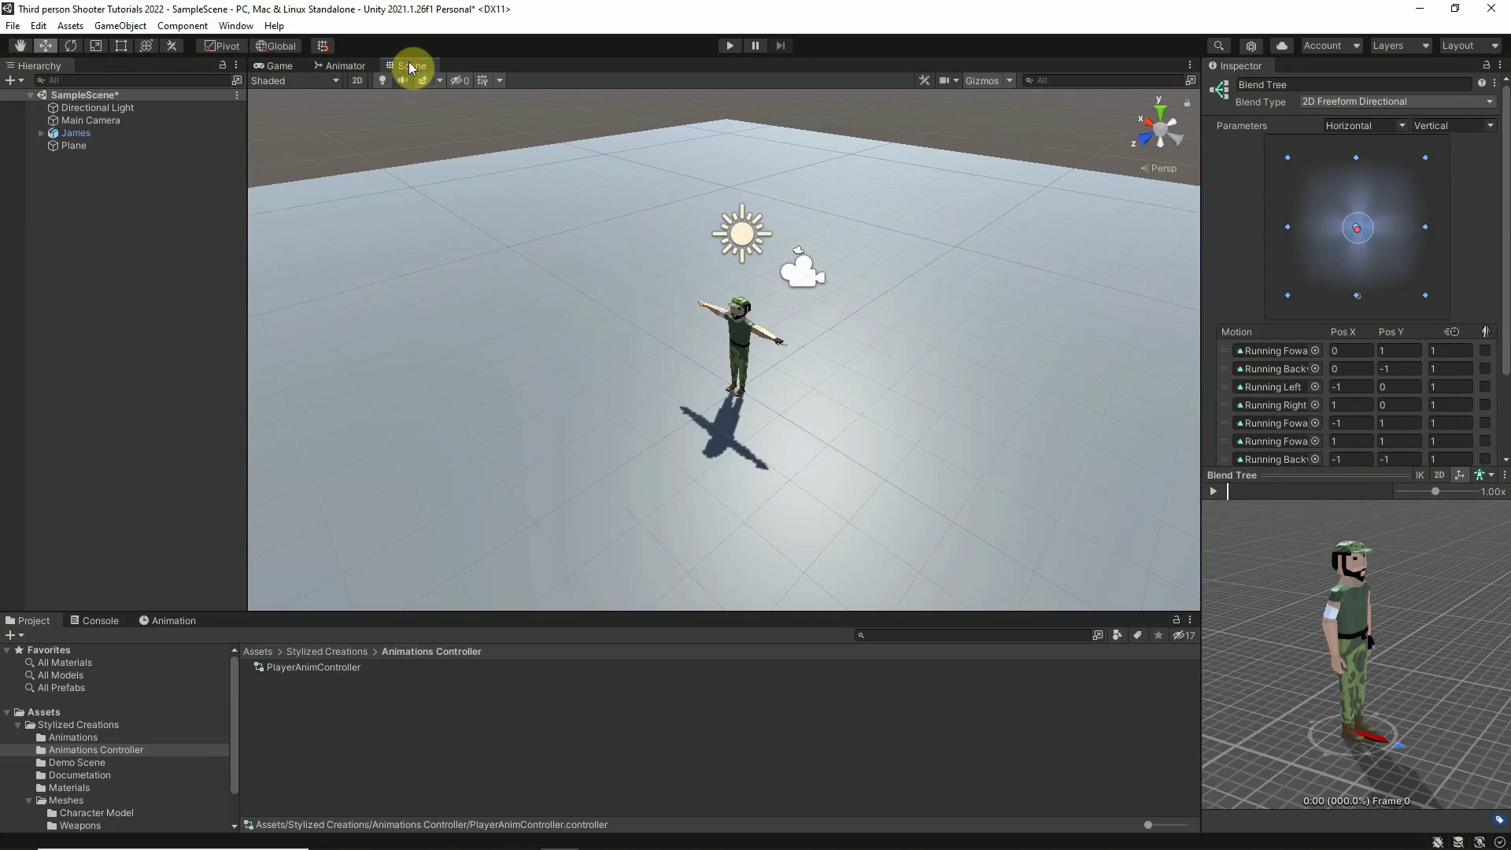
{"action": "left_click", "coordinate": [320, 654]}
{"action": "left_click", "coordinate": [285, 785]}
{"action": "right_click", "coordinate": [285, 785]}
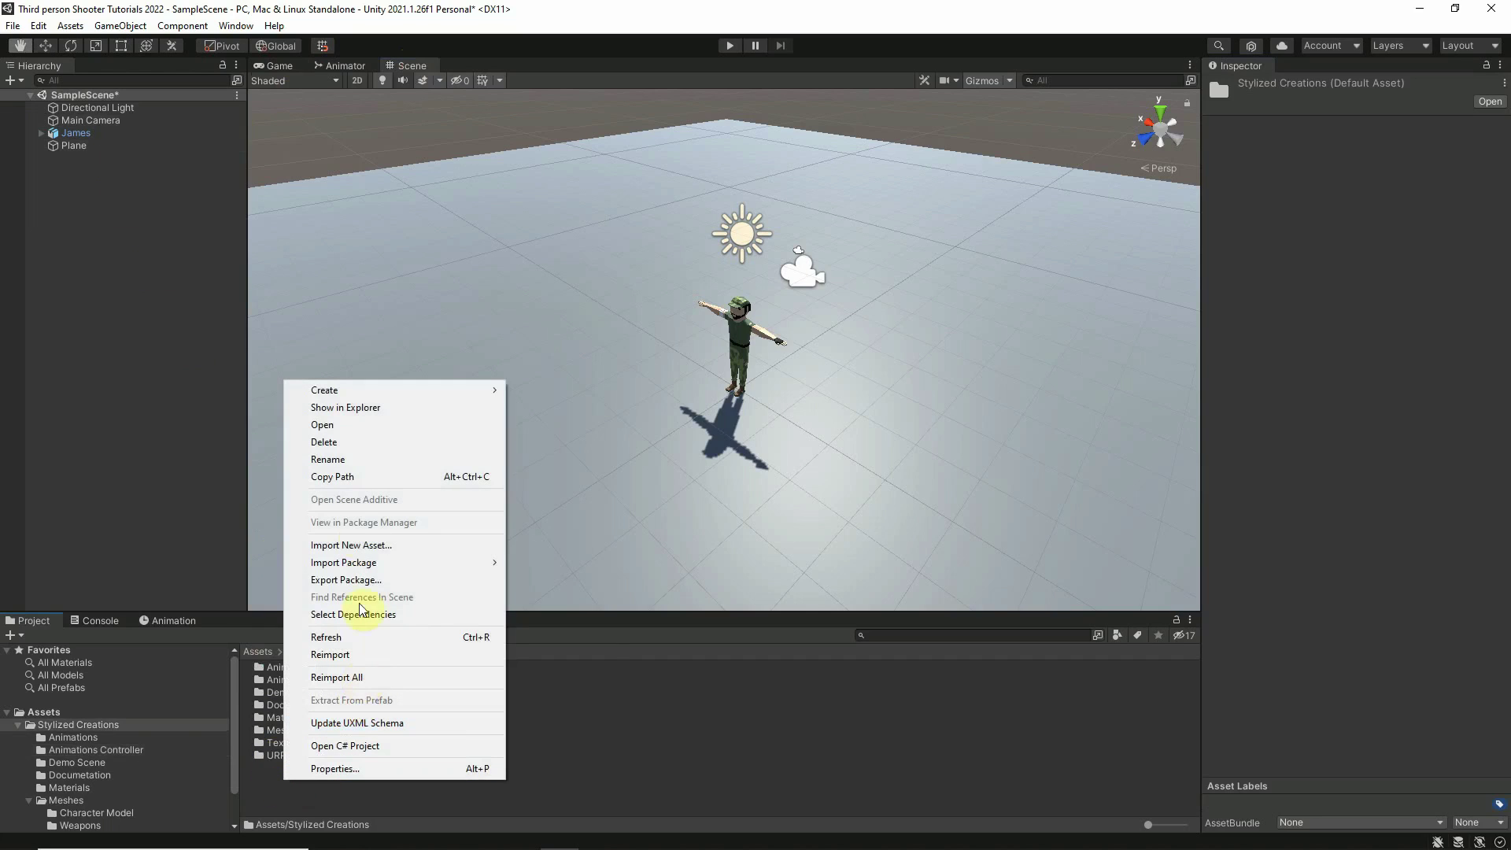
{"action": "left_click", "coordinate": [344, 395]}
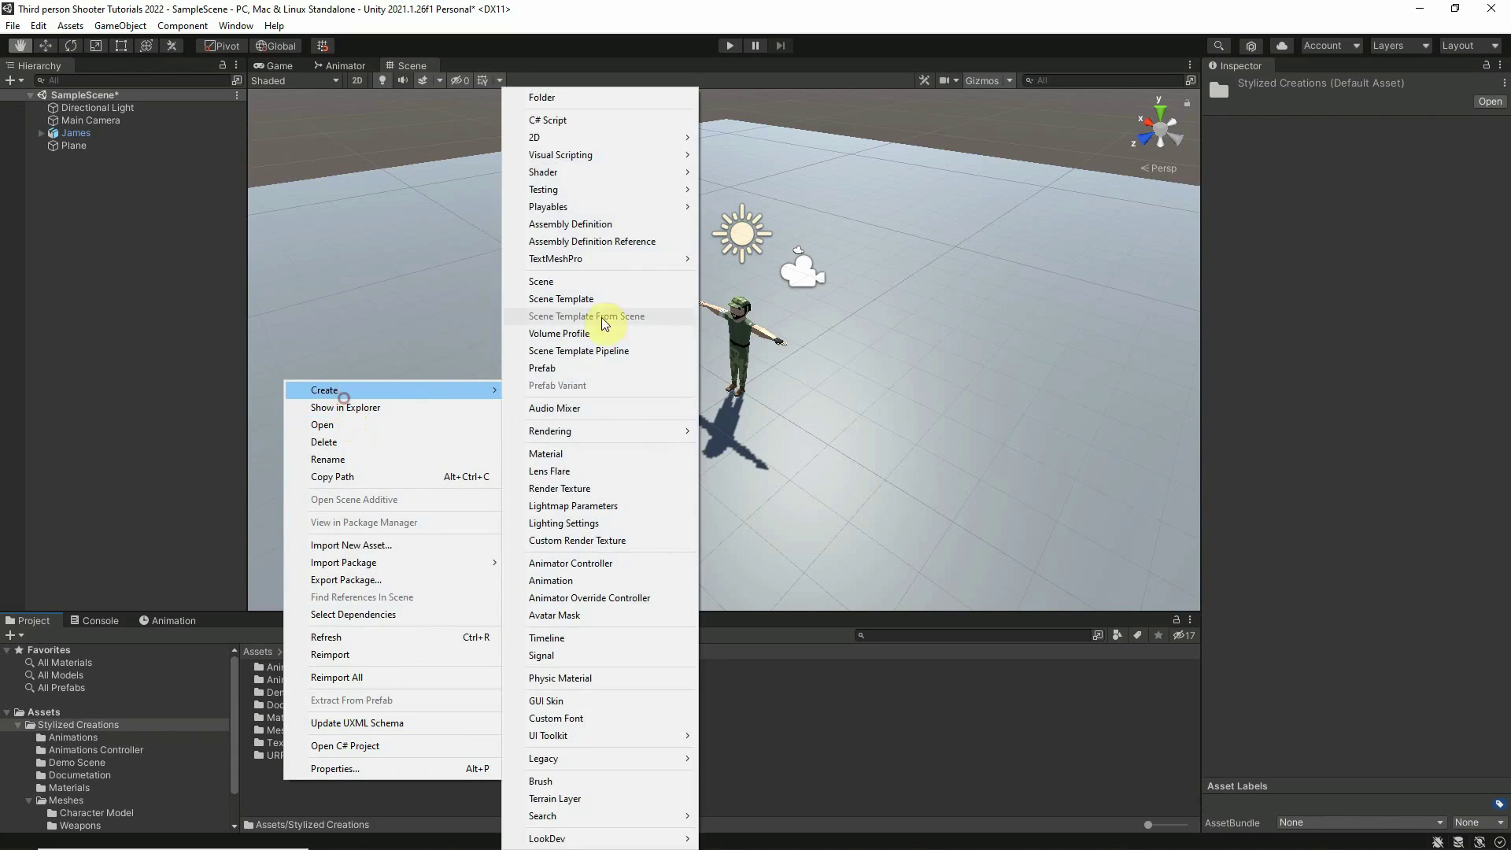
{"action": "left_click", "coordinate": [574, 98]}
{"action": "type", "text": "Scr"}
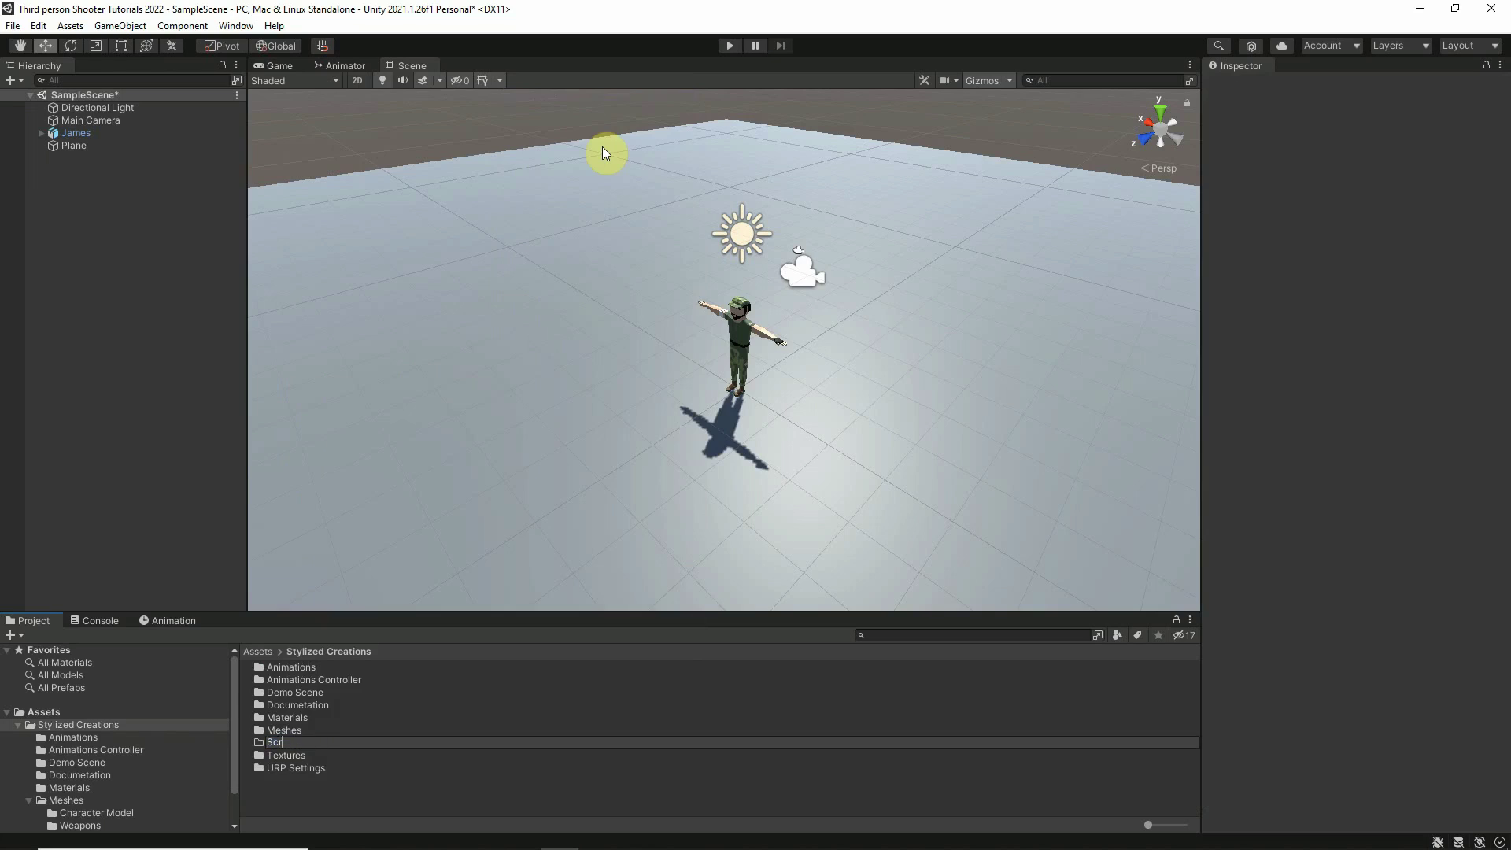
{"action": "type", "text": "ipts"}
{"action": "key", "text": "Return"}
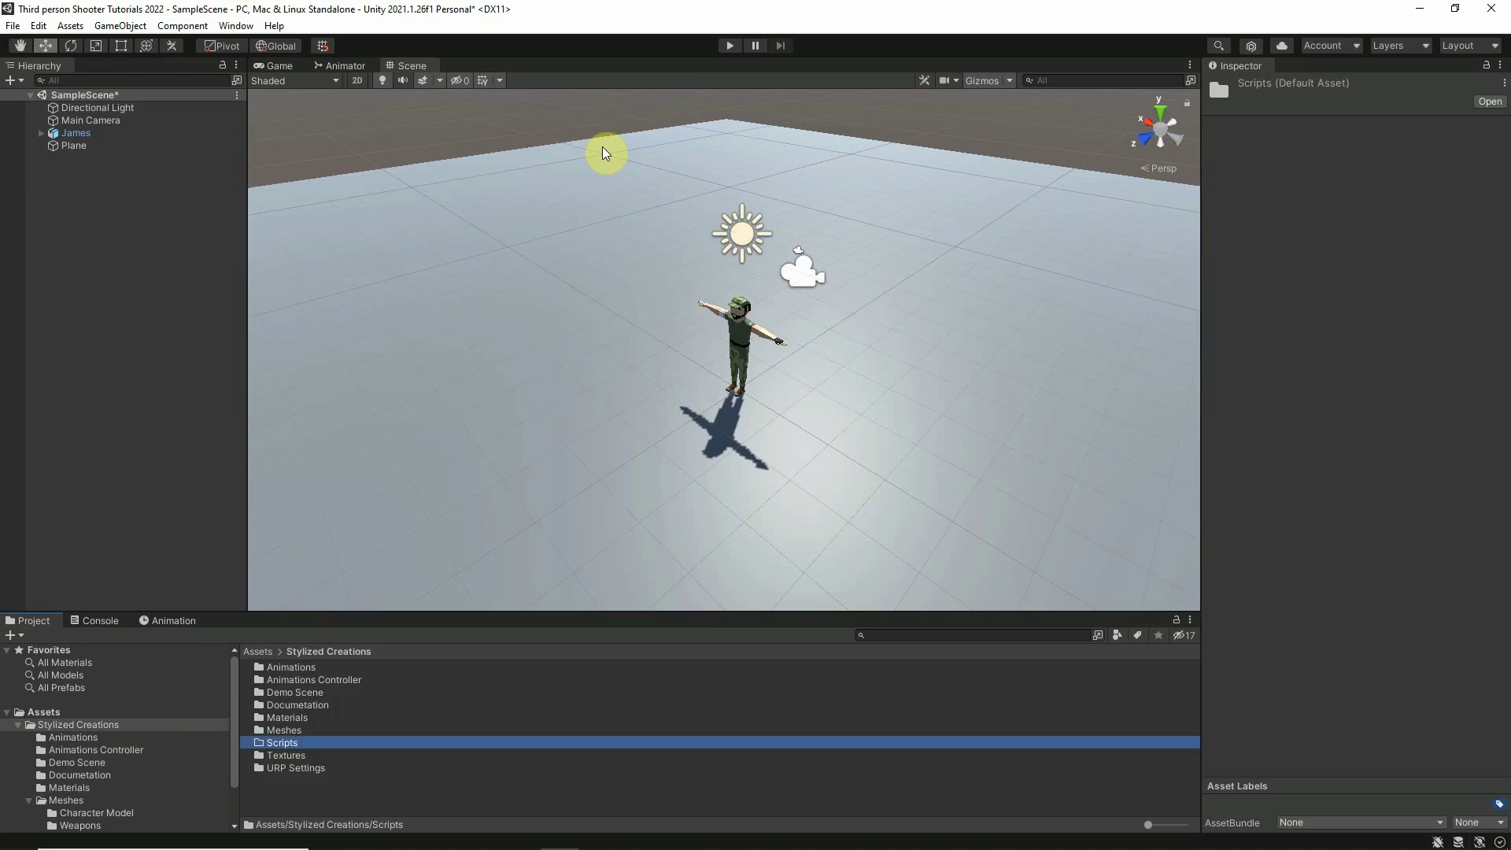
Create a C# script named PlayerController inside the Scripts folder.
{"action": "double_click", "coordinate": [299, 745]}
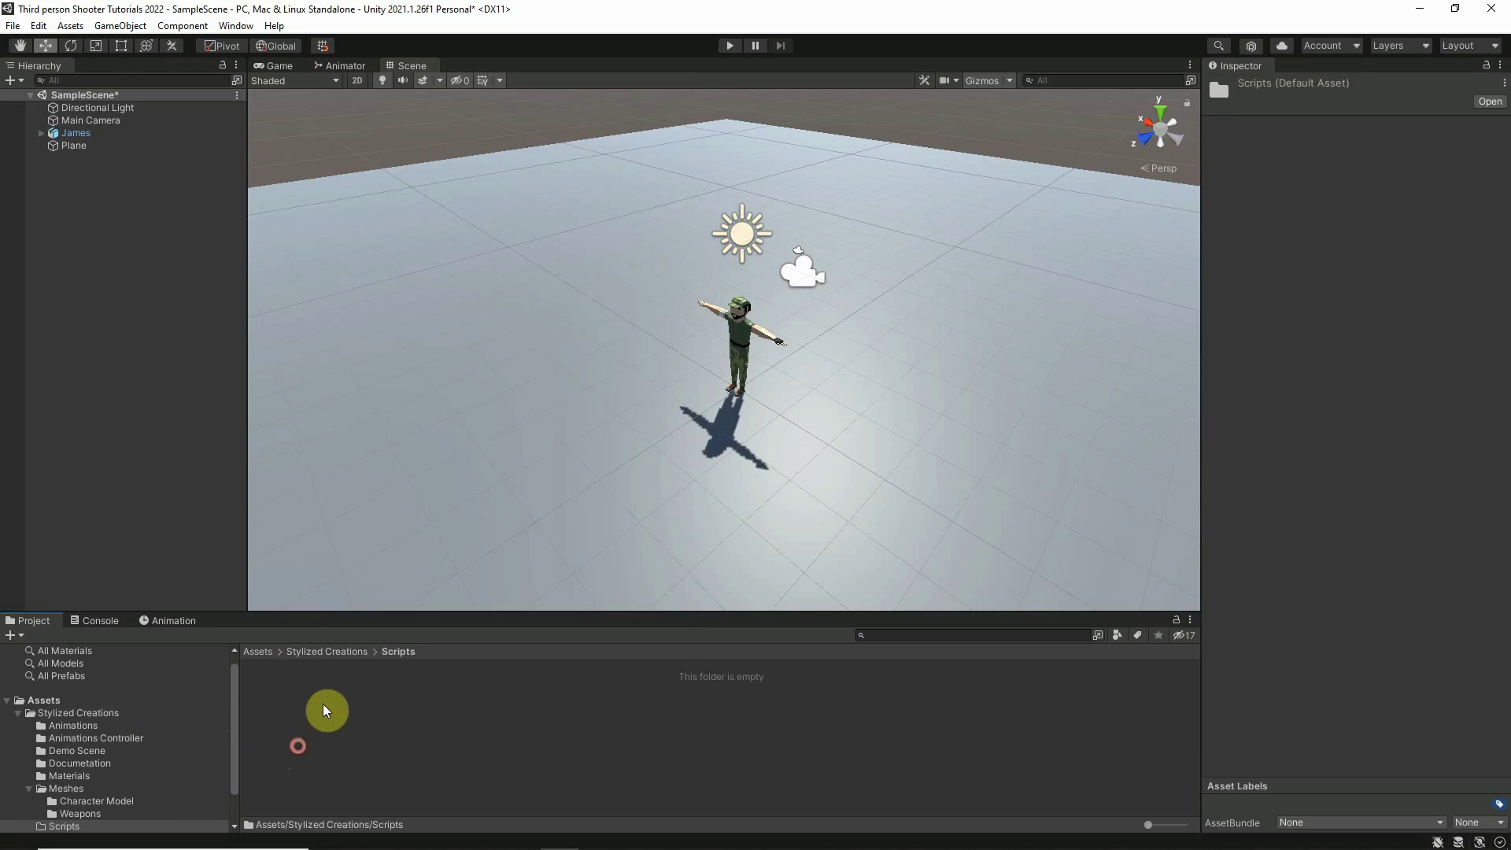
{"action": "right_click", "coordinate": [312, 697]}
{"action": "mouse_move", "coordinate": [387, 304]}
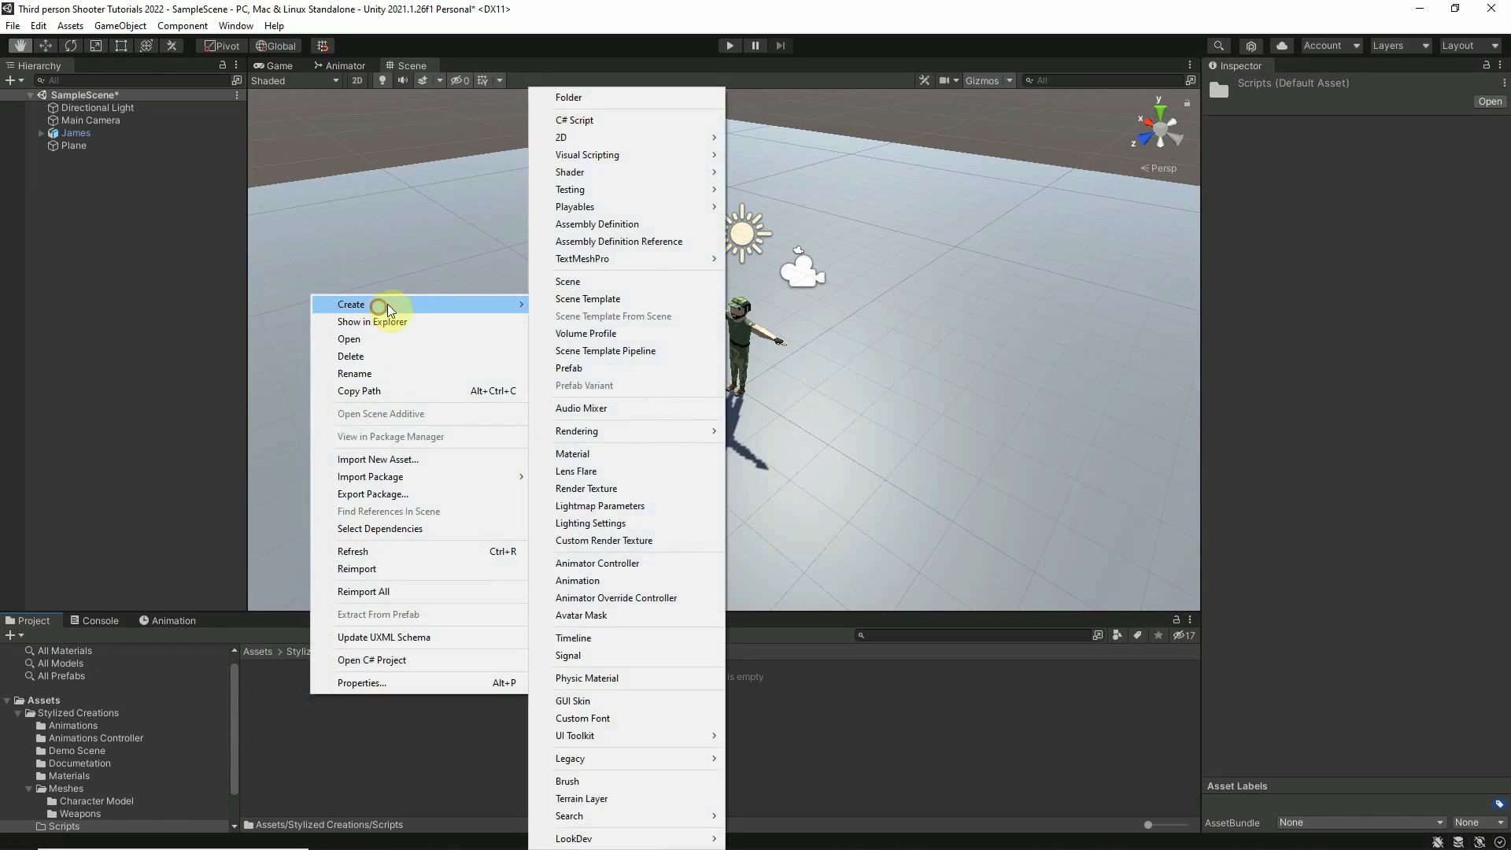
{"action": "left_click", "coordinate": [587, 134]}
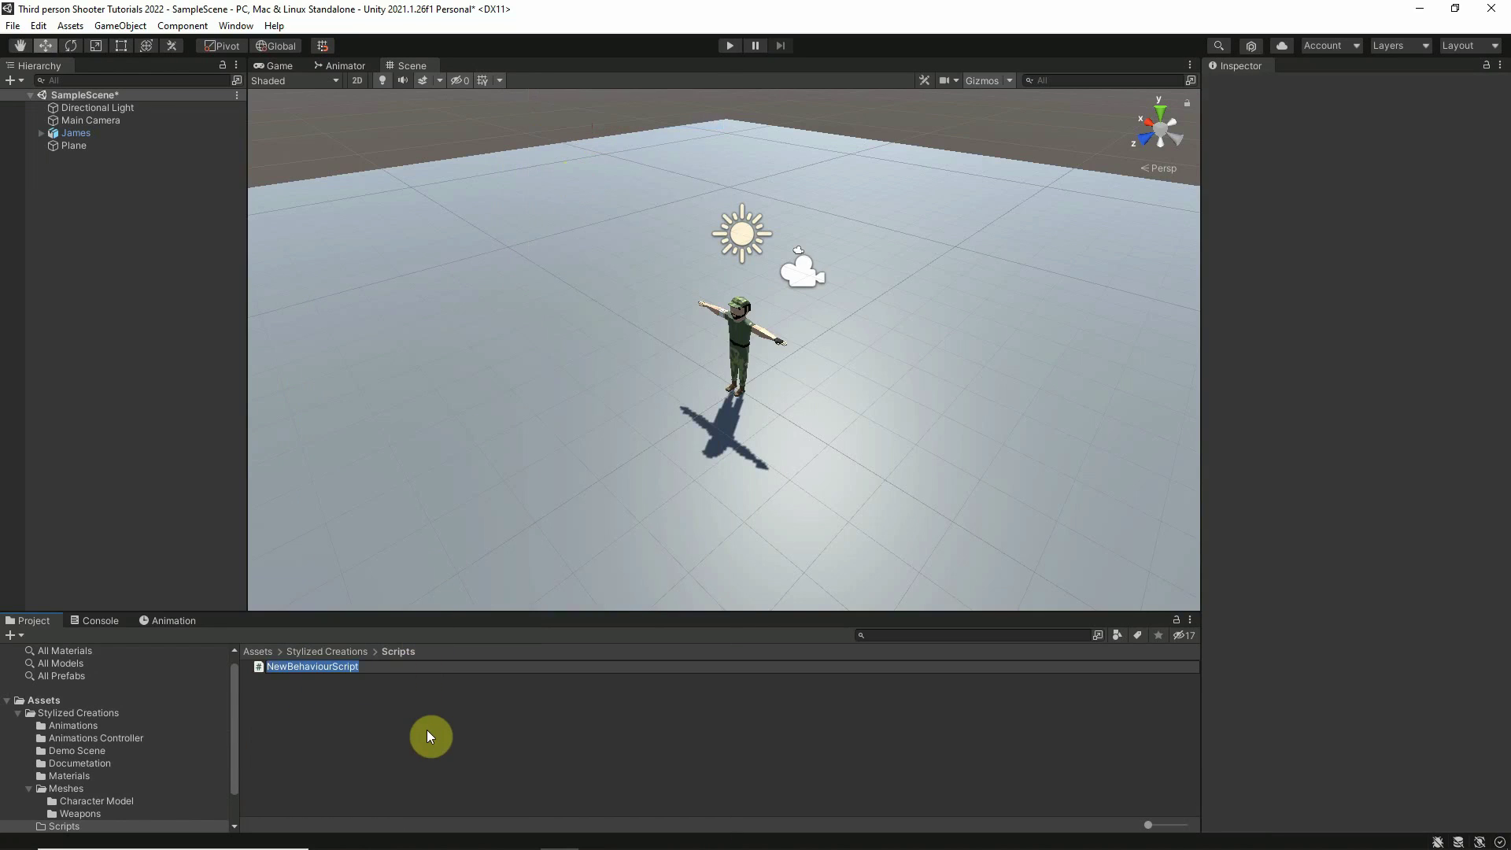
{"action": "type", "text": "player"}
{"action": "key", "text": "ctrl+a"}
{"action": "type", "text": "PlayerController"}
{"action": "key", "text": "Return"}
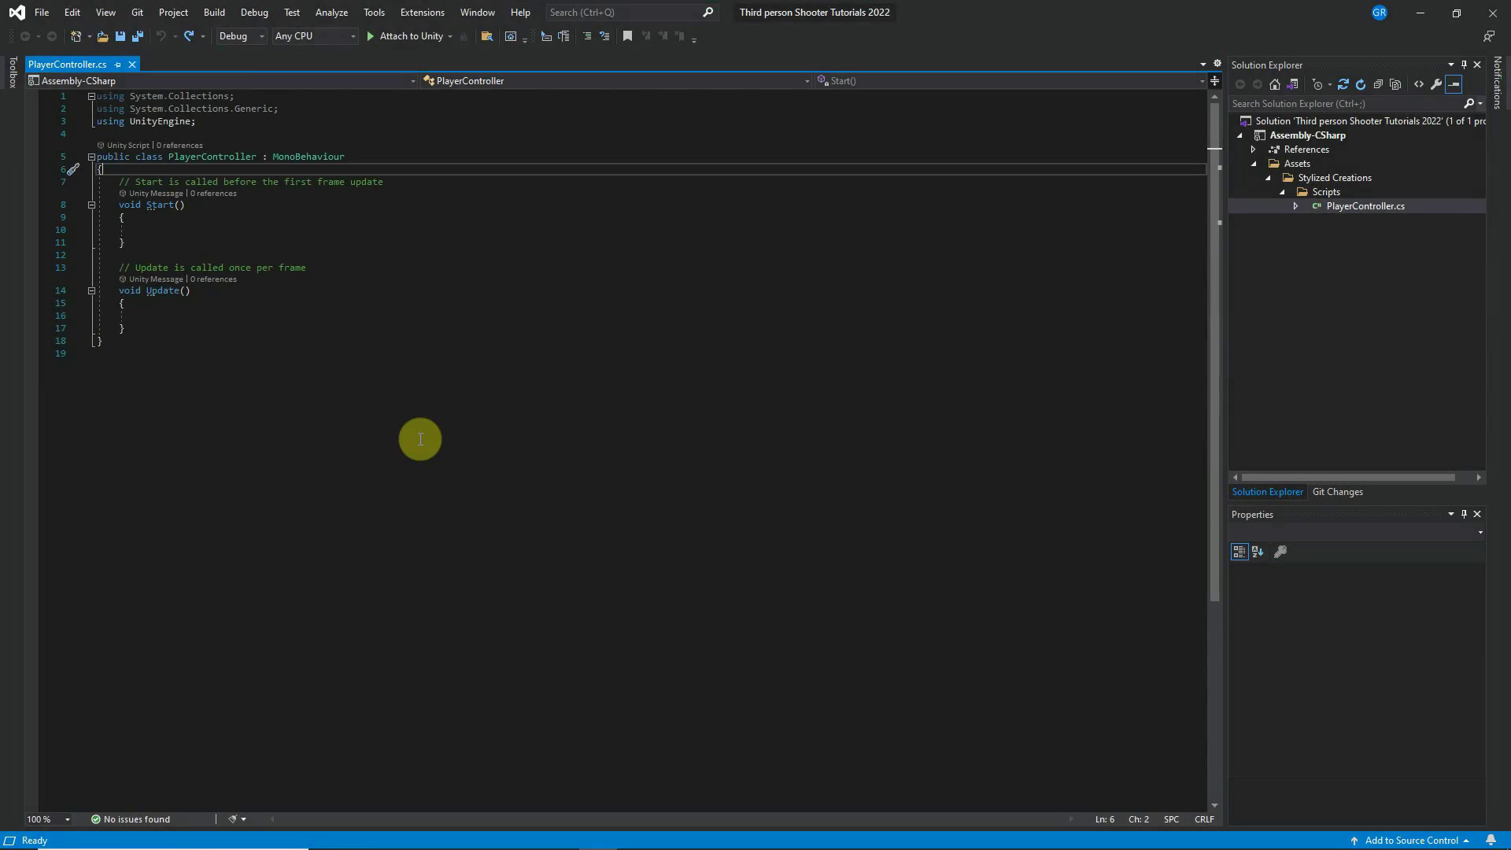
In Visual Studio, declare an Animator field anim and a CharacterController field charControl at the start of the PlayerController class.
{"action": "key", "text": "Return"}
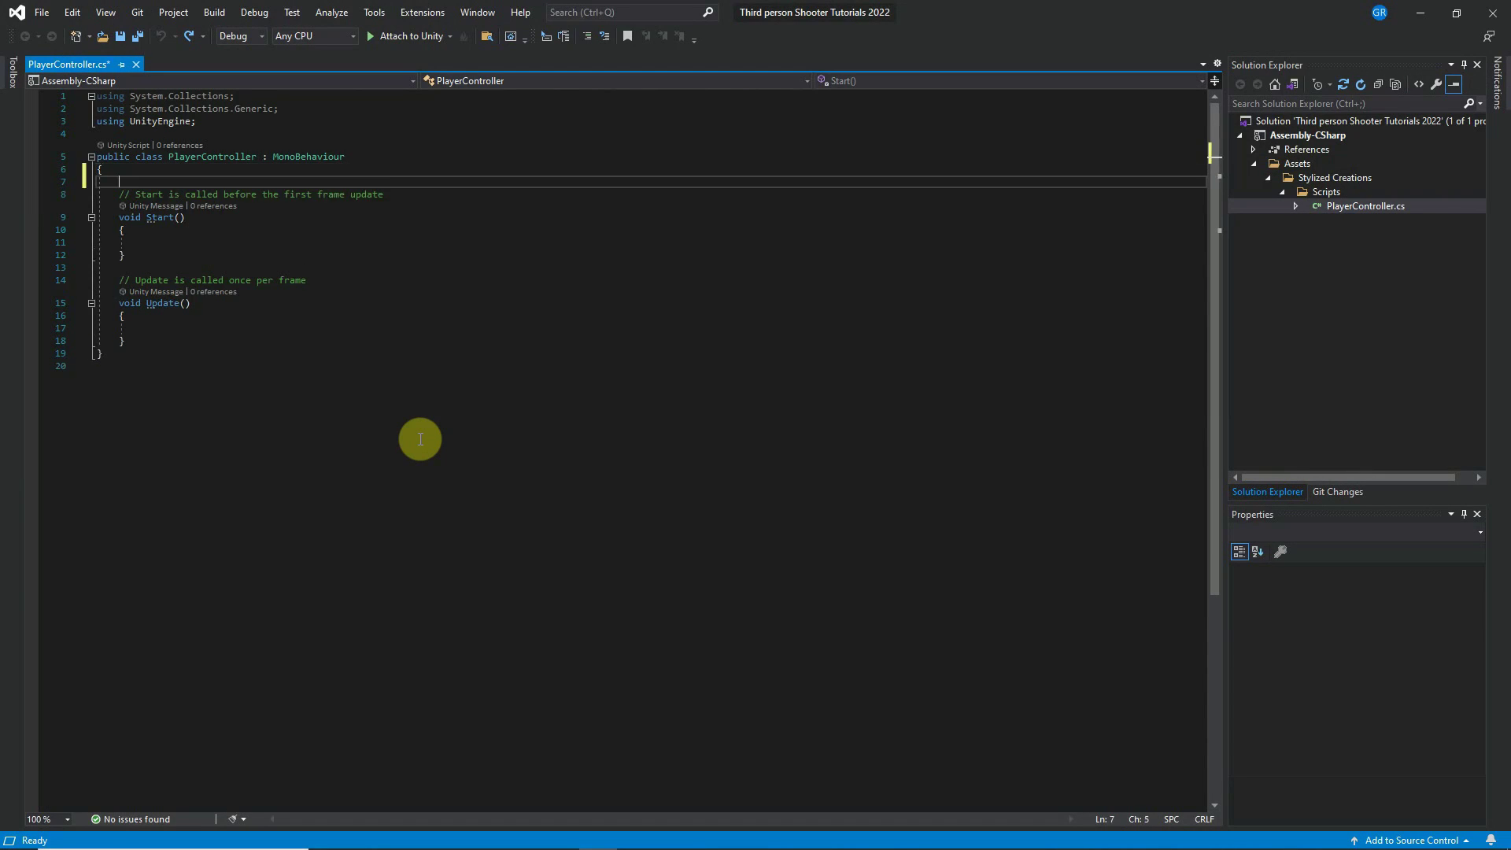
{"action": "type", "text": "Animator"}
{"action": "key", "text": "Escape"}
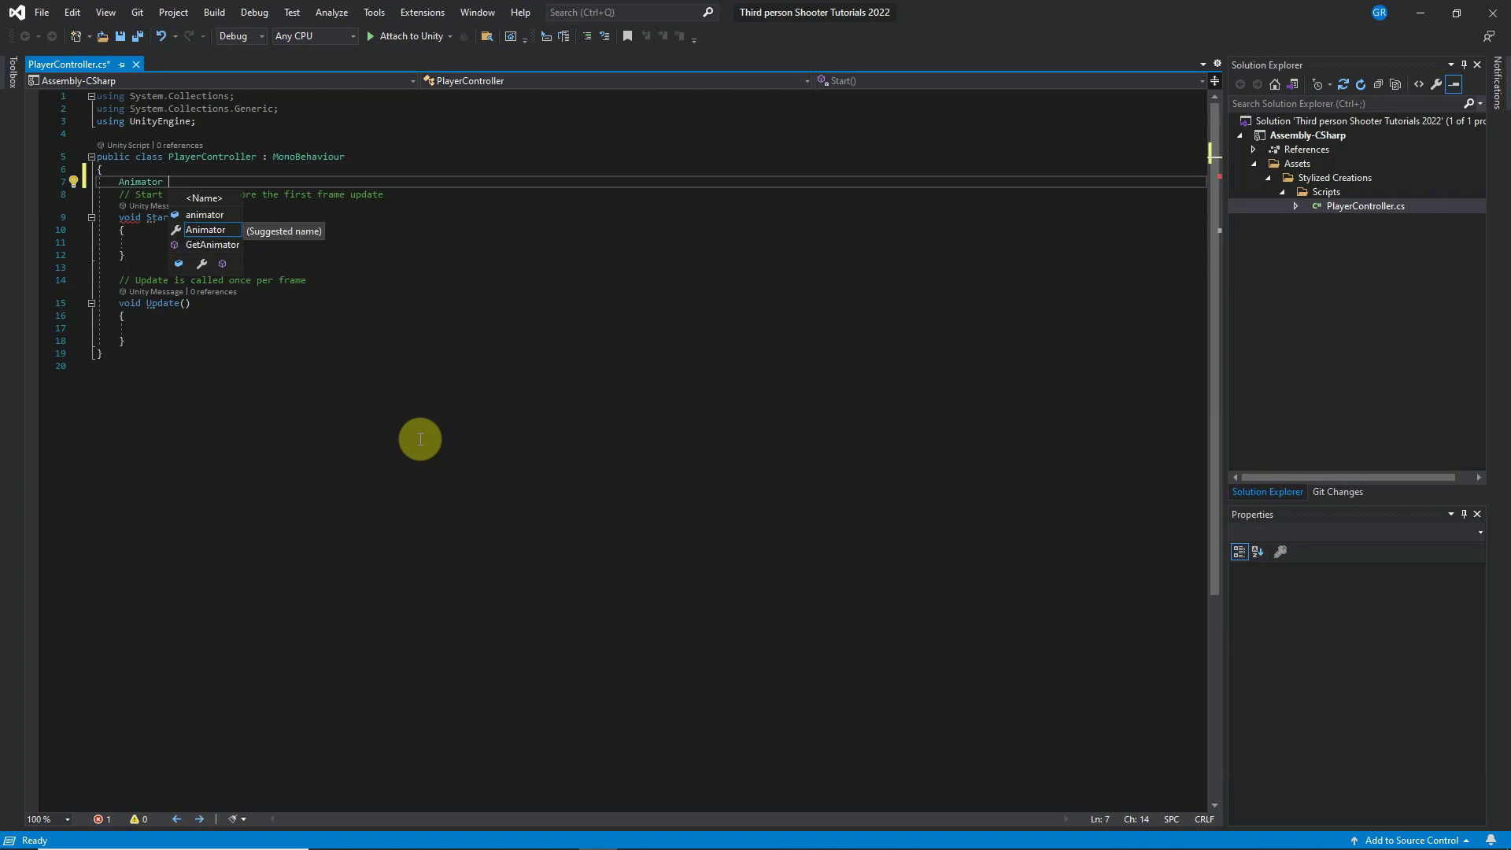
{"action": "type", "text": "anim;"}
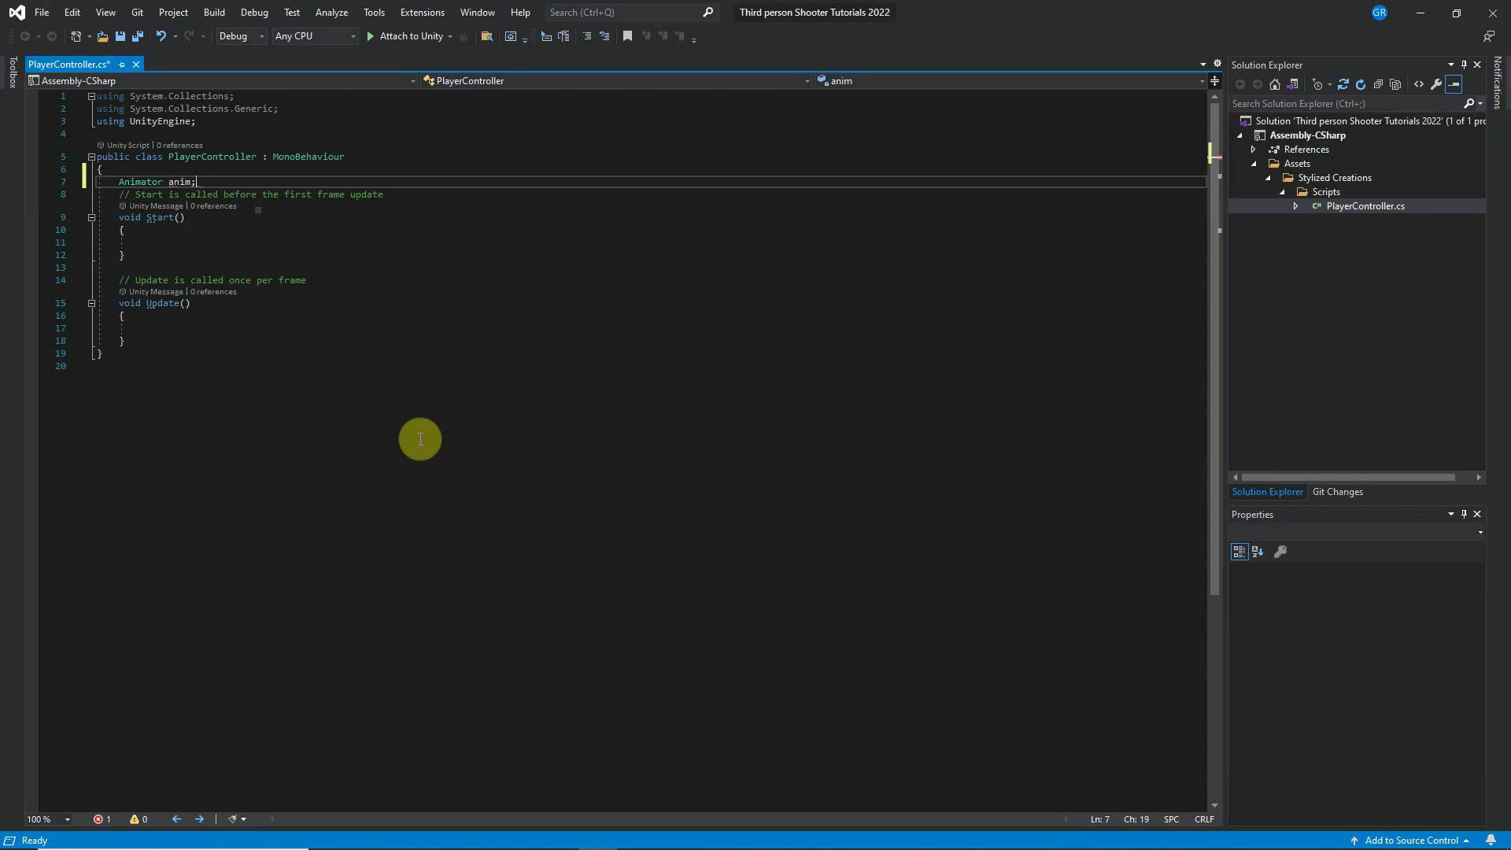
{"action": "key", "text": "Return"}
{"action": "type", "text": "Char"}
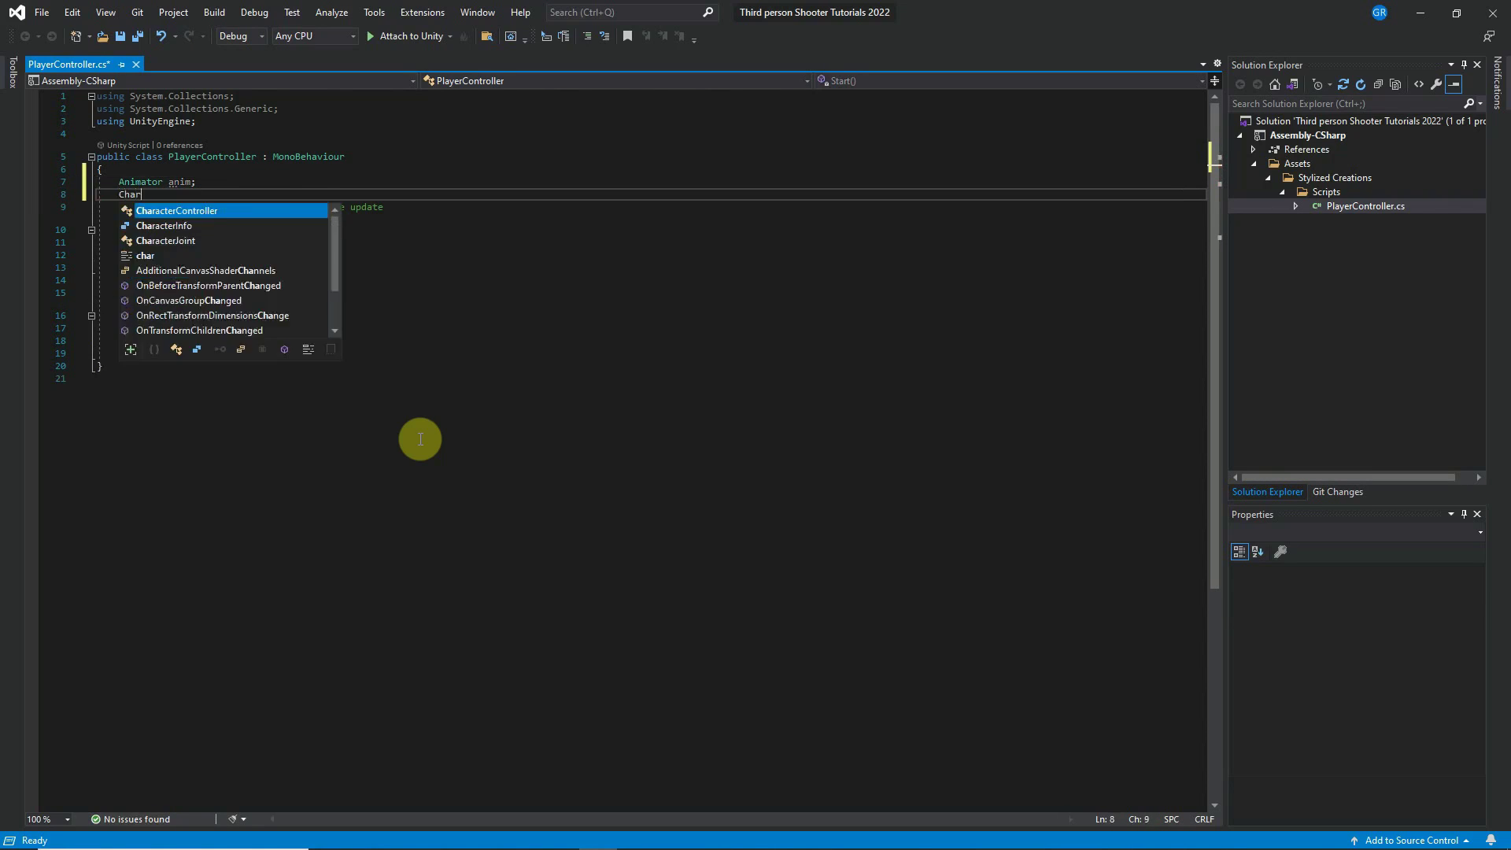
{"action": "type", "text": "acterController charControll"}
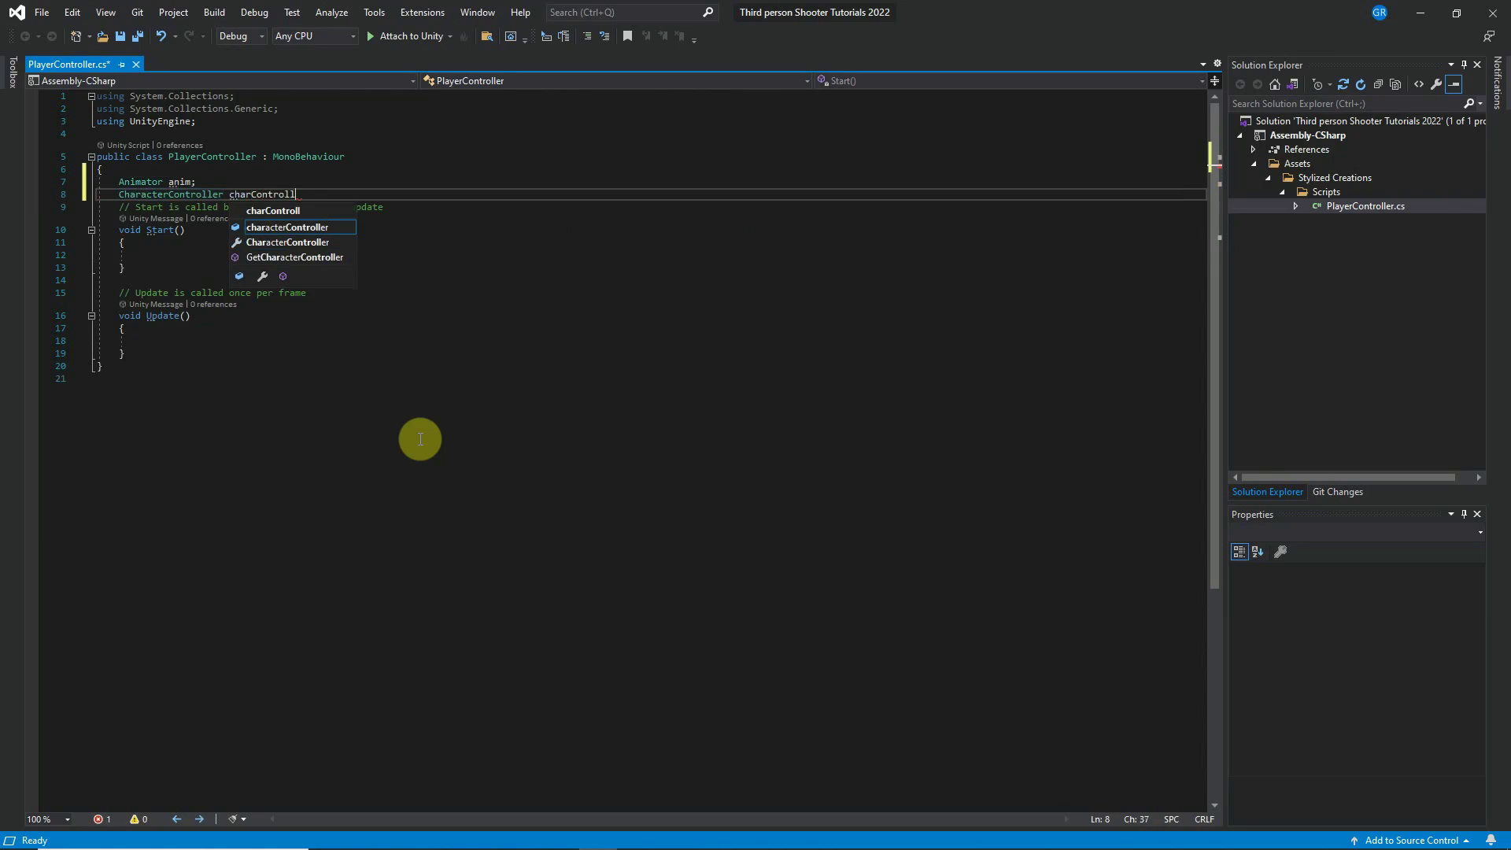
{"action": "key", "text": "BackSpace"}
{"action": "type", "text": ";"}
Declare two float fields, vertical and horizontal, below the charControl field, separated from it by a blank line.
{"action": "key", "text": "Return"}
{"action": "key", "text": "Return"}
{"action": "type", "text": "flo"}
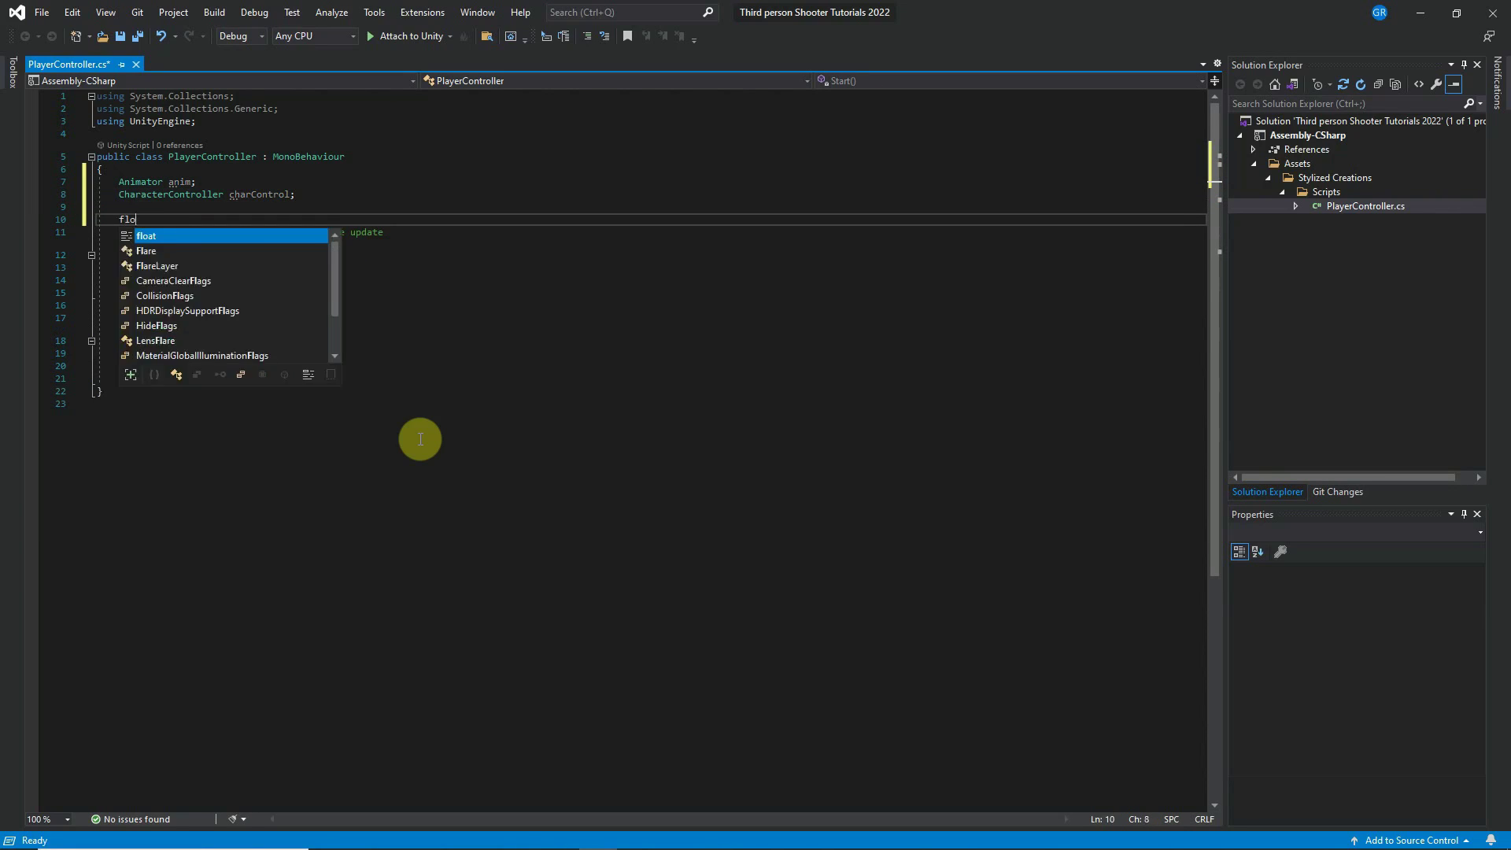
{"action": "type", "text": "at vertical;"}
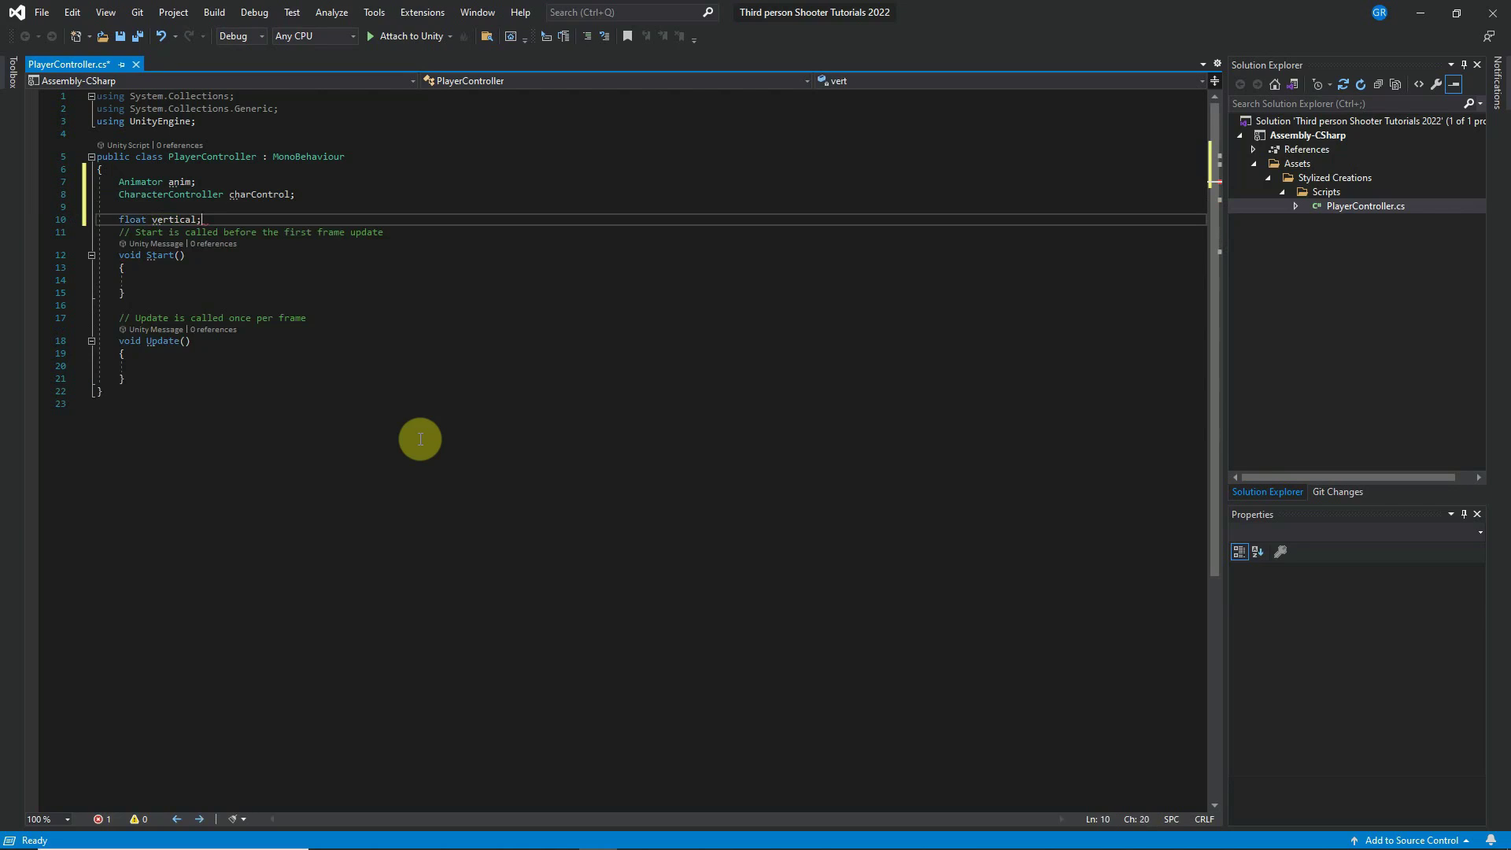
{"action": "key", "text": "Return"}
{"action": "type", "text": "fl"}
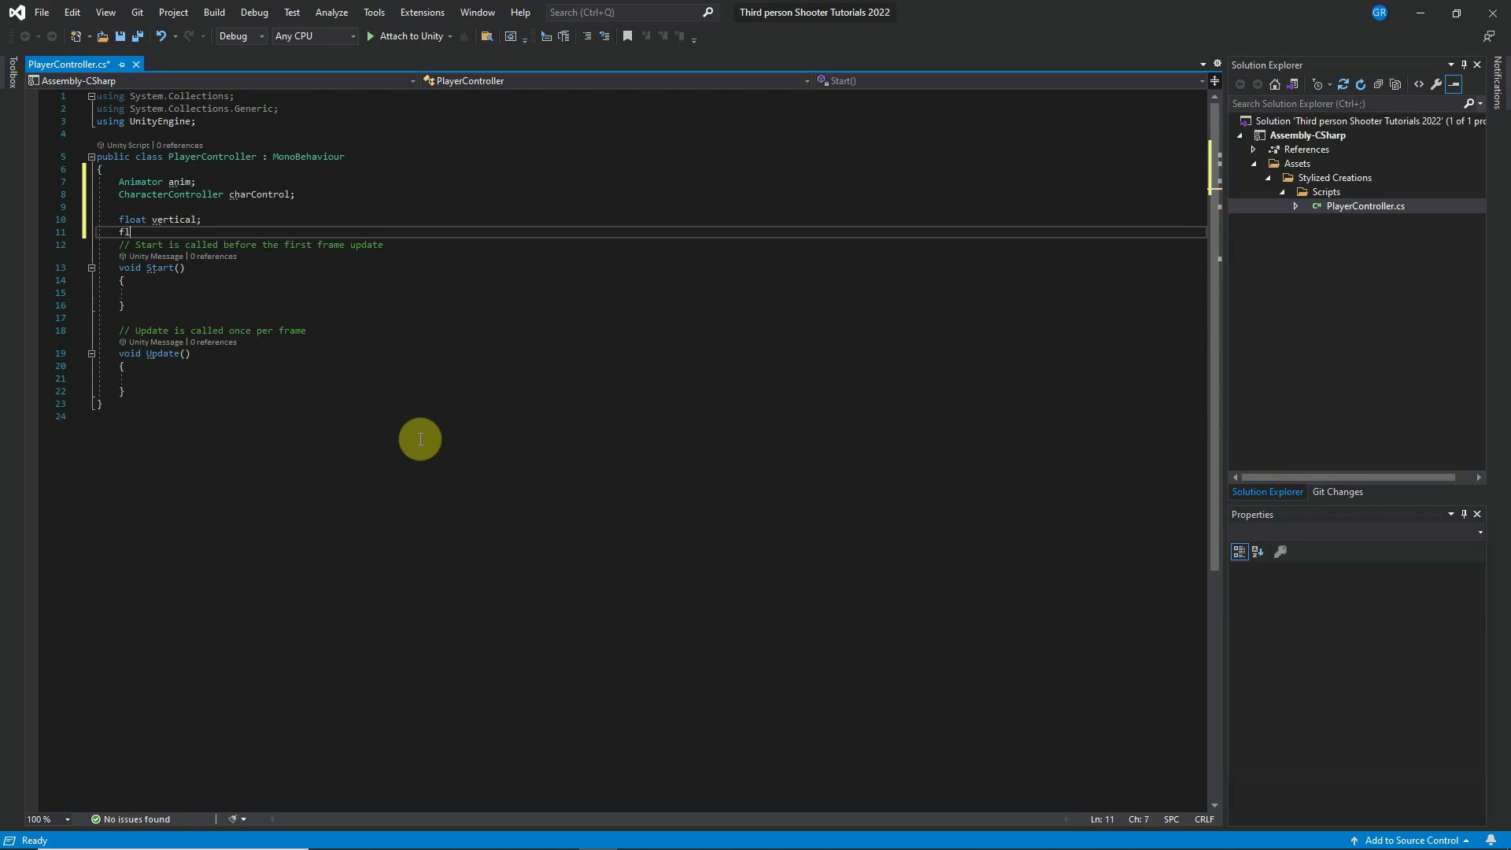
{"action": "type", "text": "oat horizontal;"}
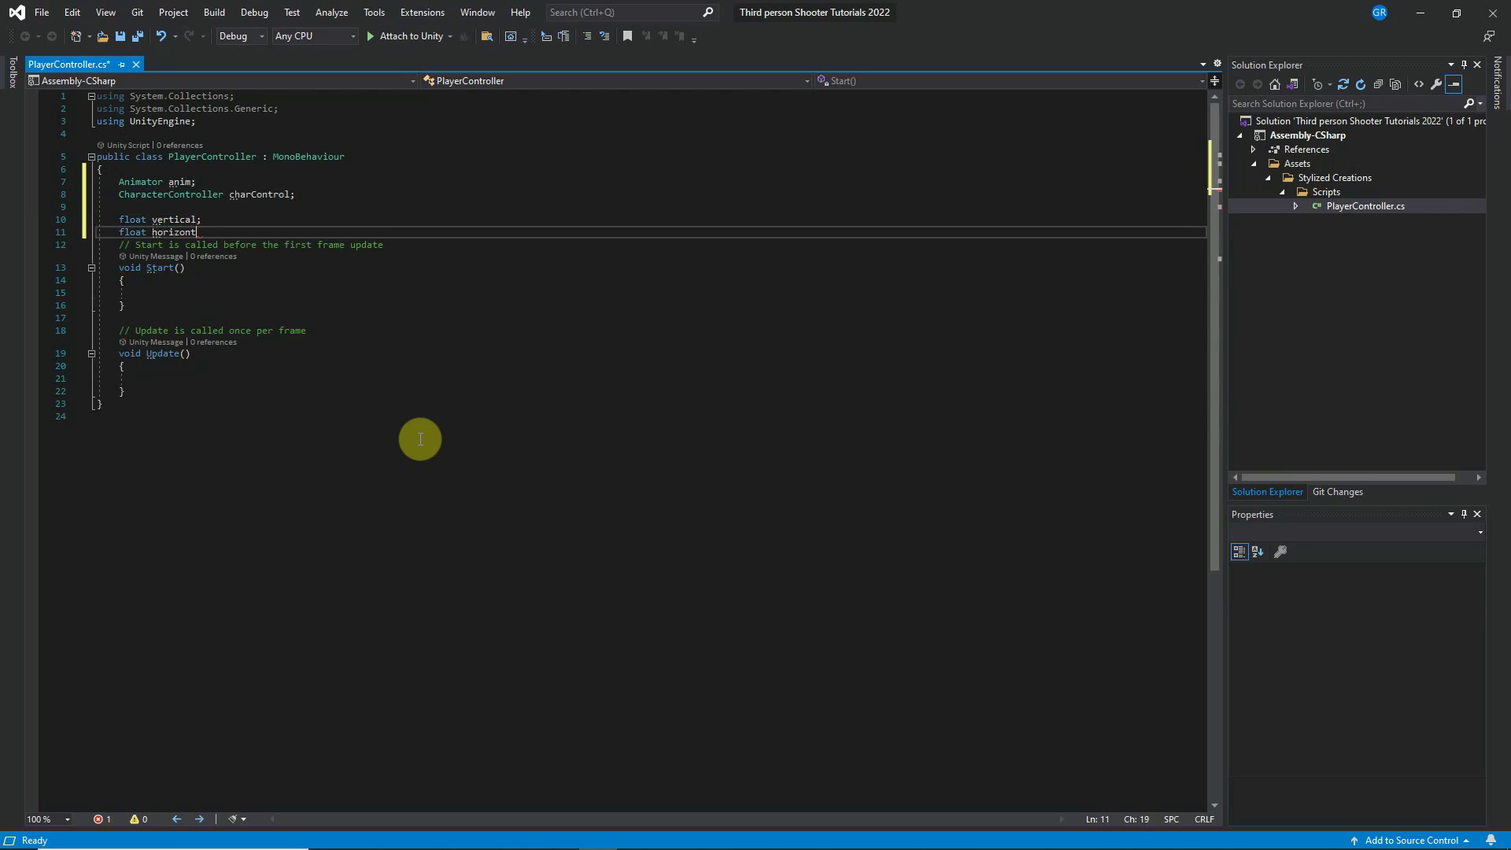
Declare a Vector3 field named rootMotion below the float fields, leaving a blank line between them.
{"action": "key", "text": "Return"}
{"action": "key", "text": "Return"}
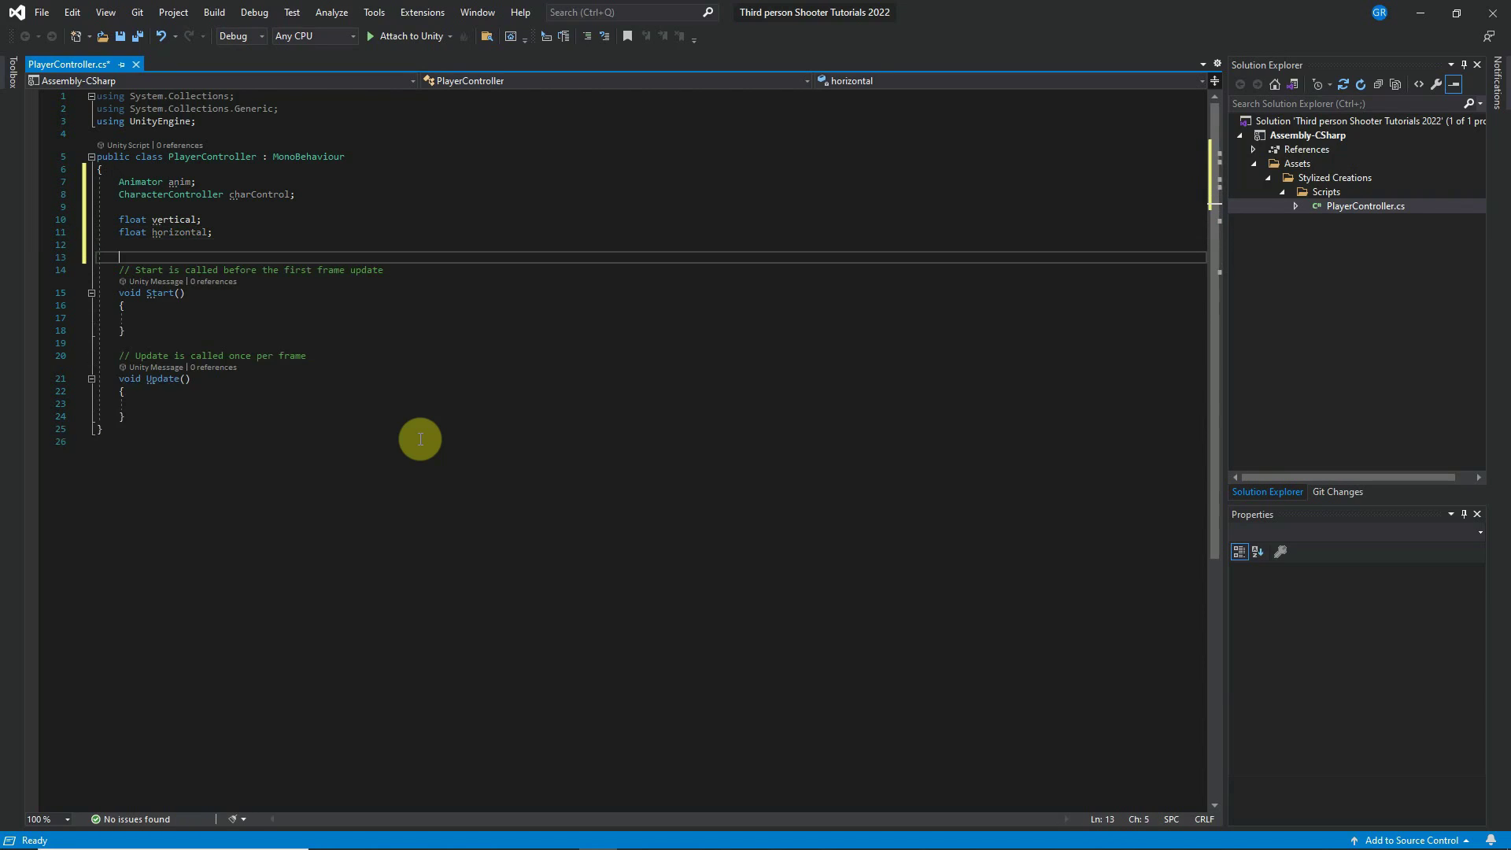
{"action": "type", "text": "Vector"}
{"action": "key", "text": "Tab"}
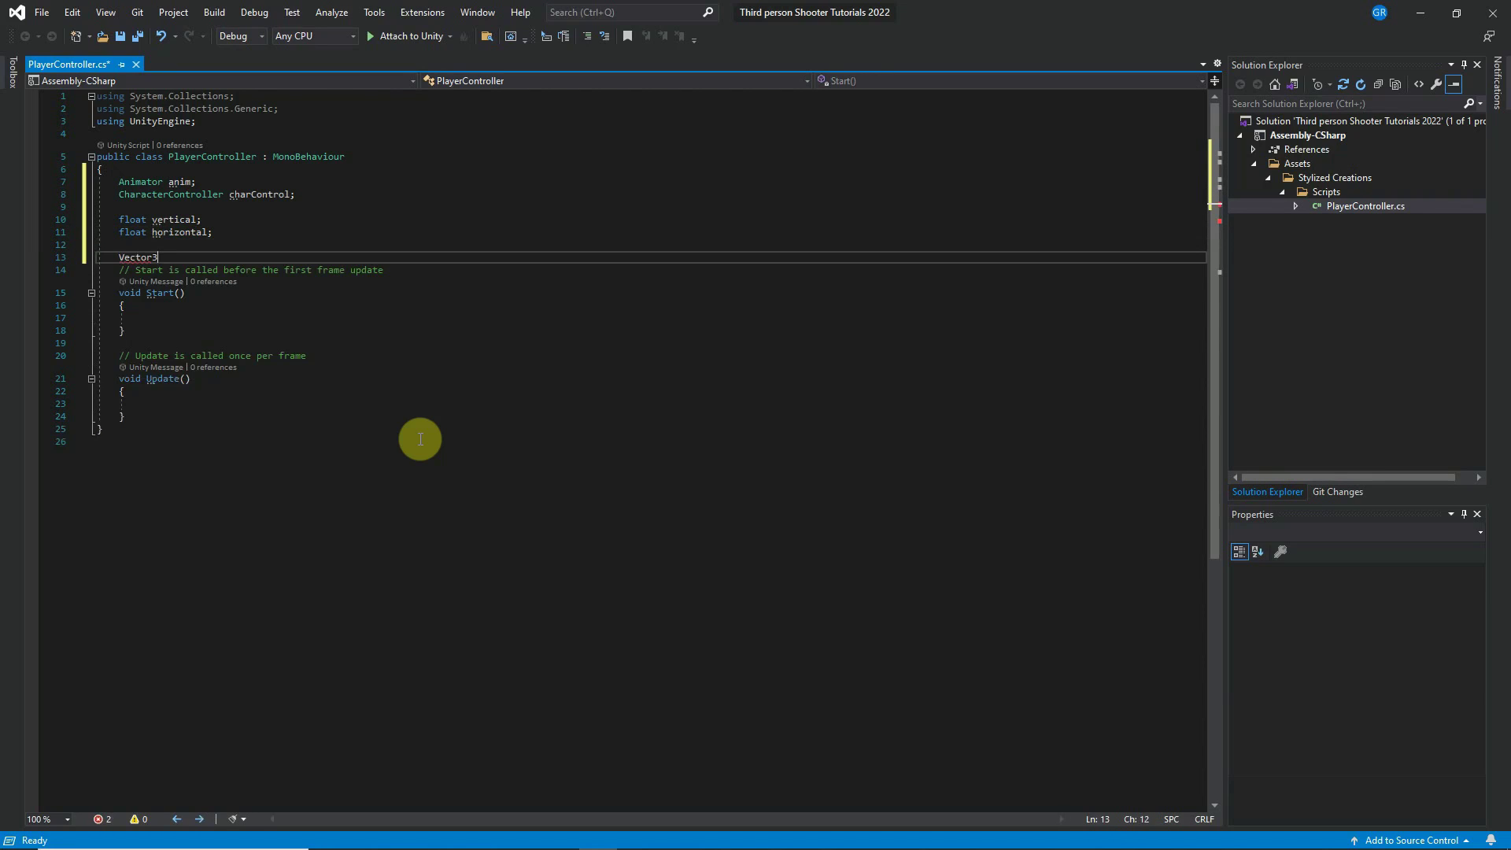
{"action": "type", "text": "rootMotion;"}
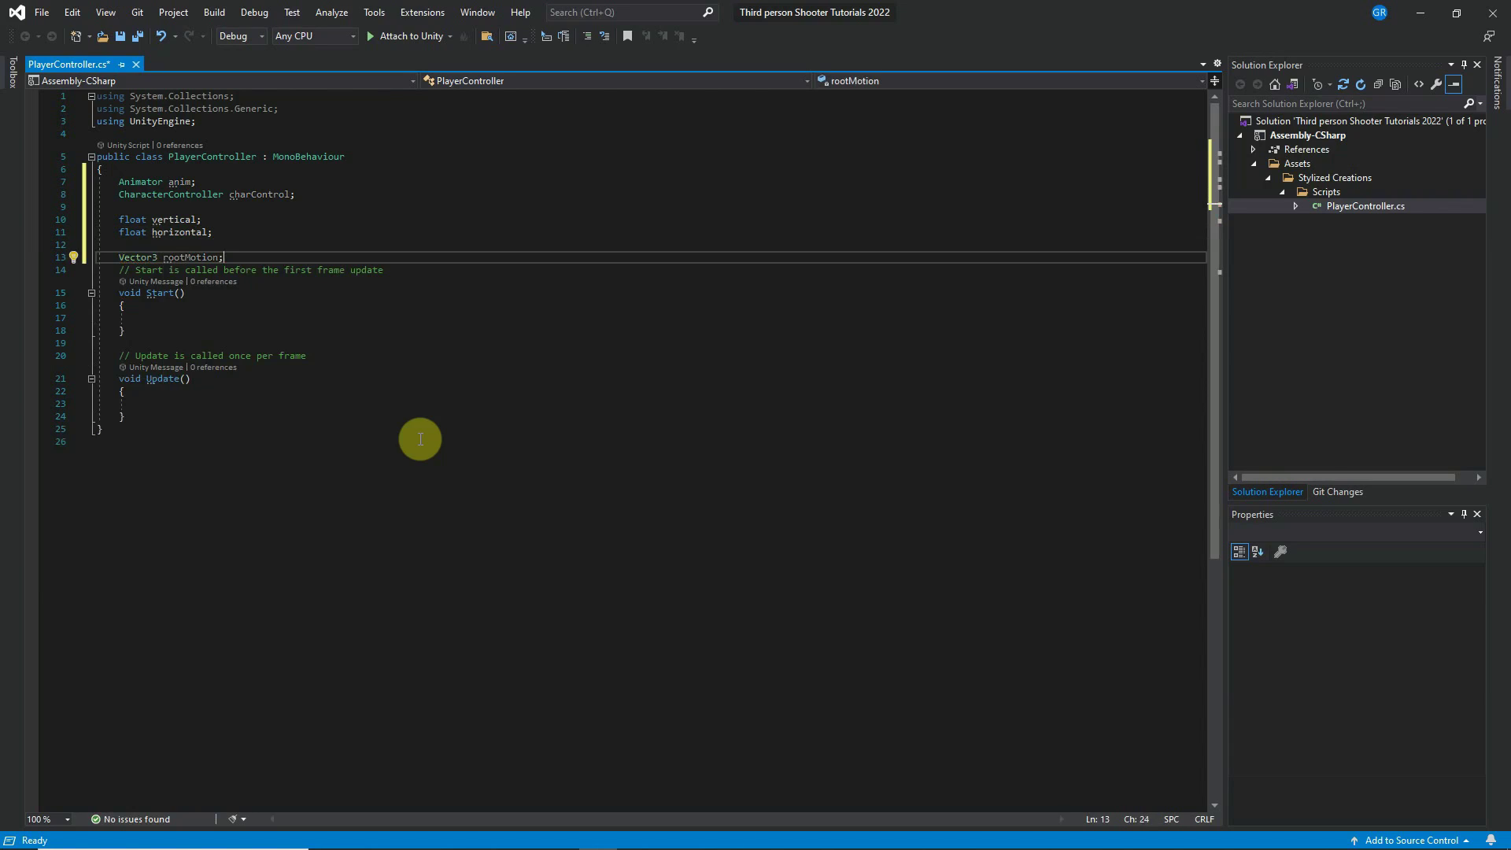
In the Start method, assign anim with GetComponent<Animator>().
{"action": "key", "text": "Down"}
{"action": "key", "text": "Down"}
{"action": "key", "text": "Down"}
{"action": "key", "text": "Down"}
{"action": "key", "text": "Up"}
{"action": "key", "text": "Down"}
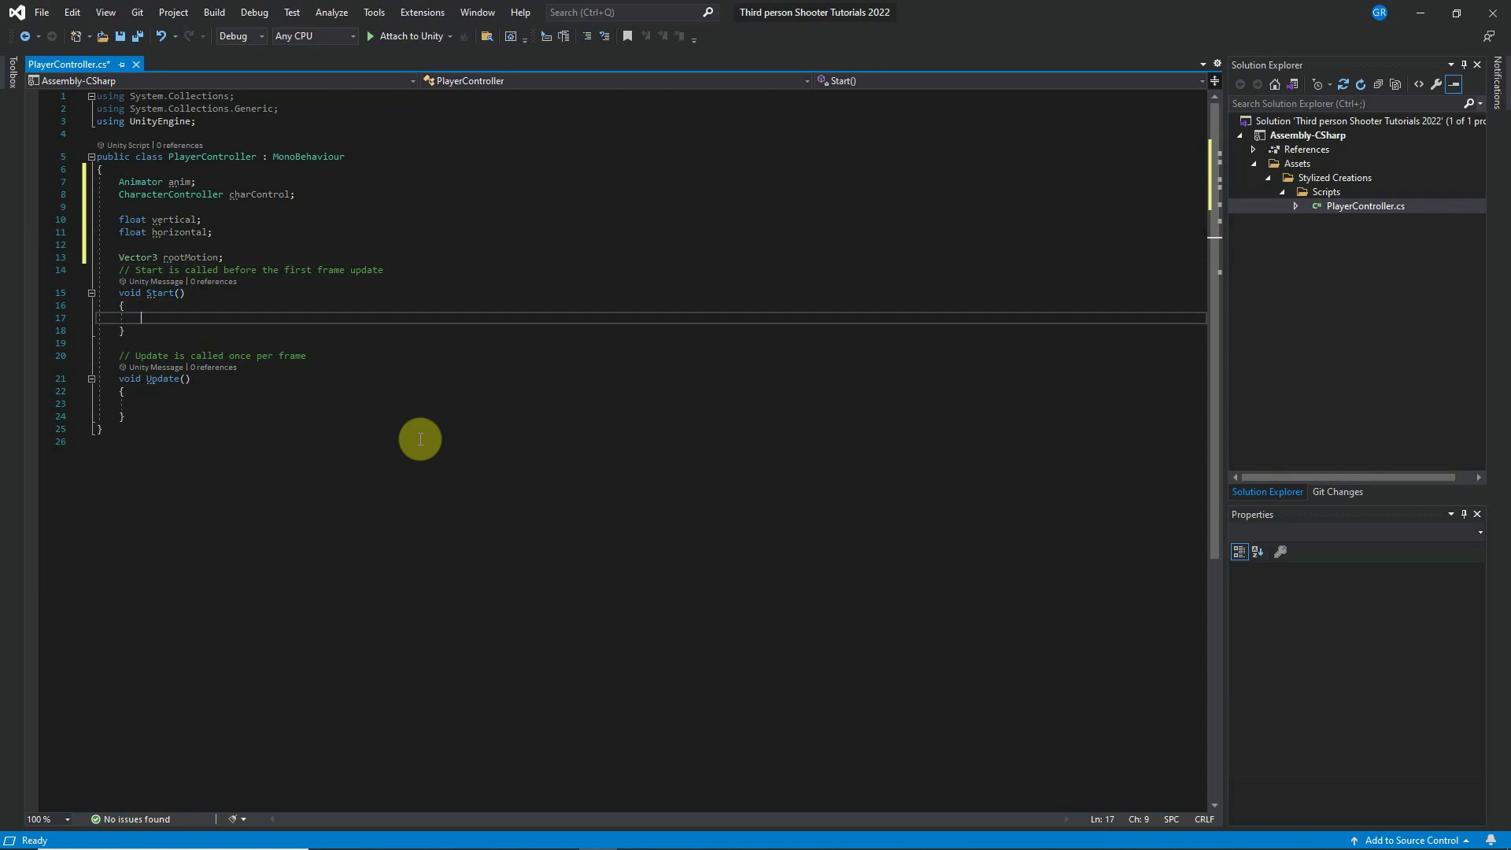
{"action": "type", "text": "anim"}
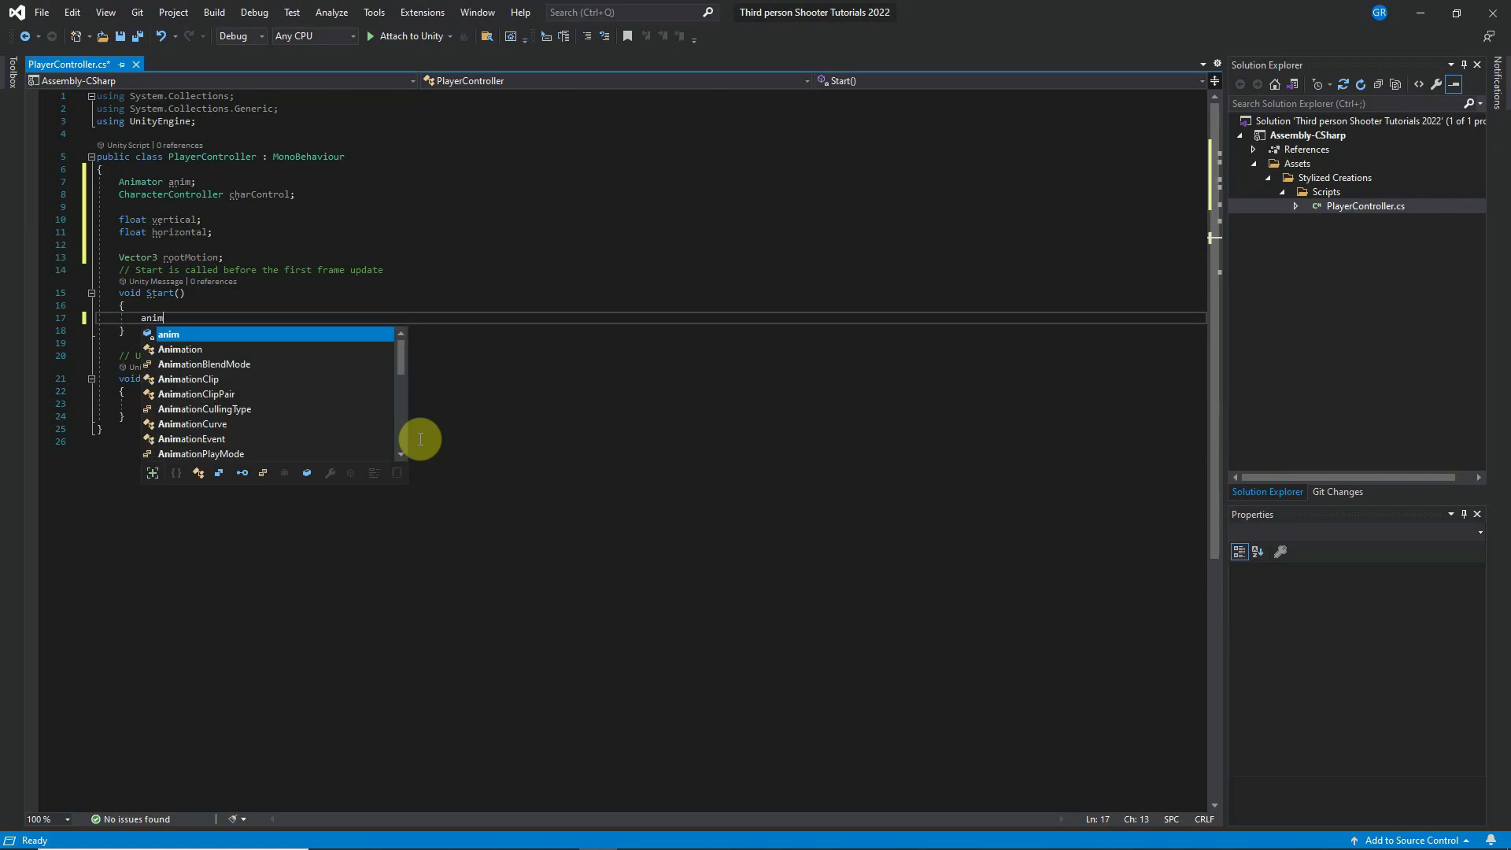
{"action": "type", "text": " = GetCom"}
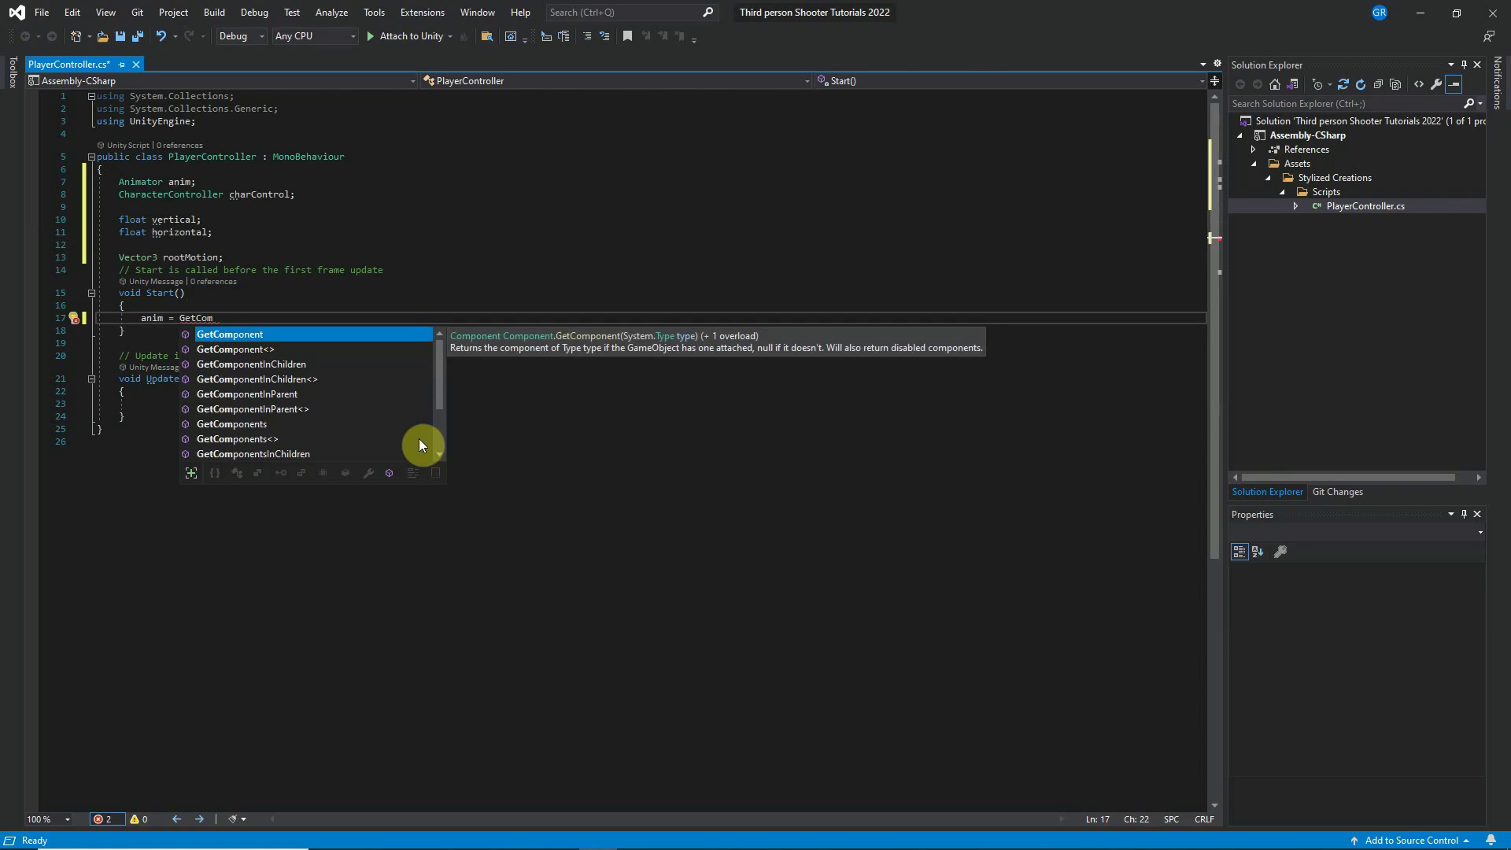
{"action": "key", "text": "Tab"}
{"action": "type", "text": "<Ve"}
{"action": "key", "text": "BackSpace"}
{"action": "key", "text": "BackSpace"}
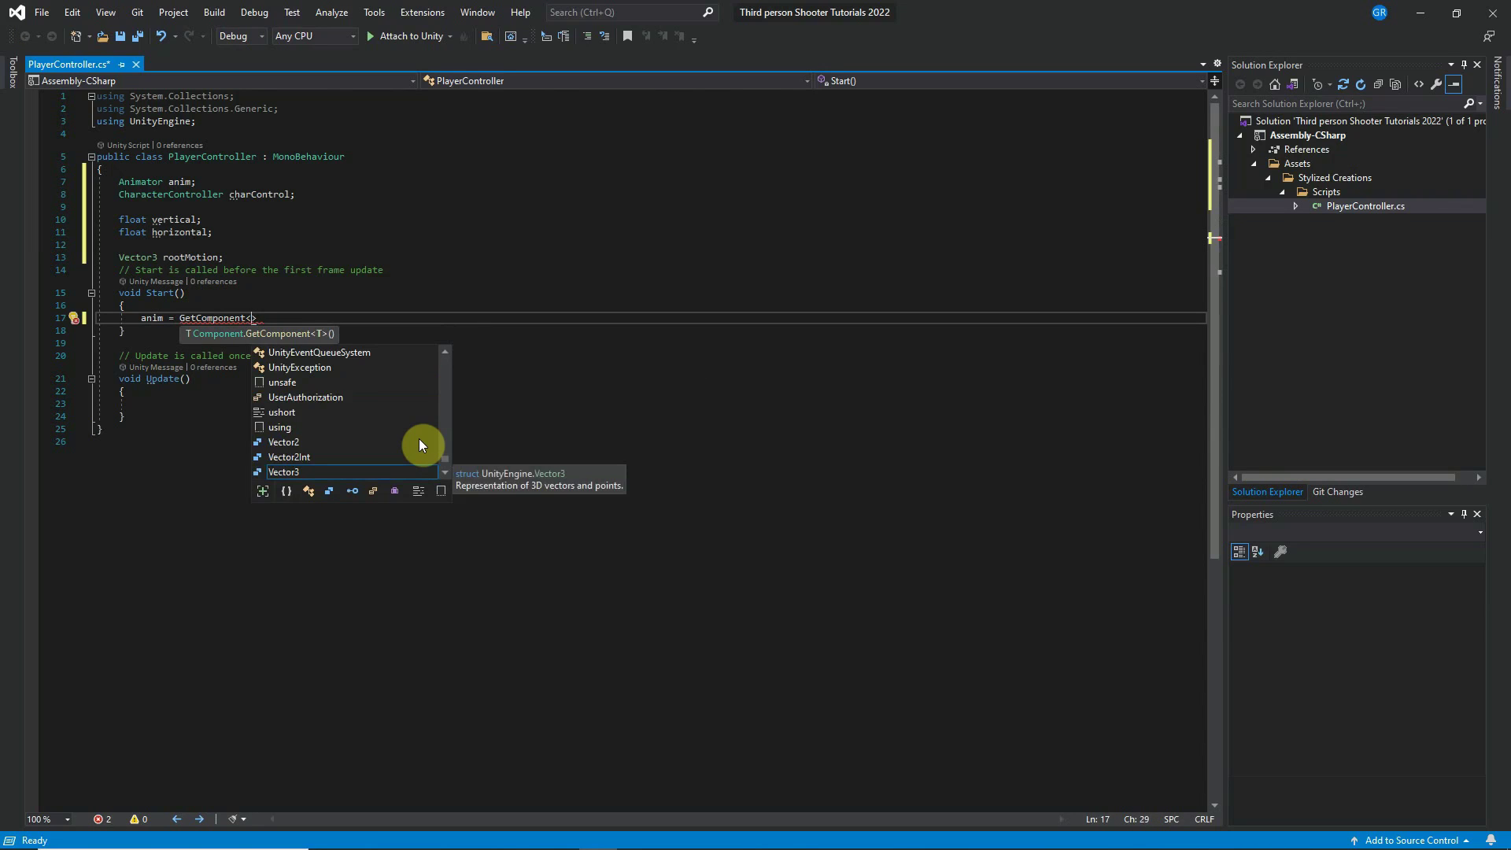
{"action": "type", "text": "Animator"}
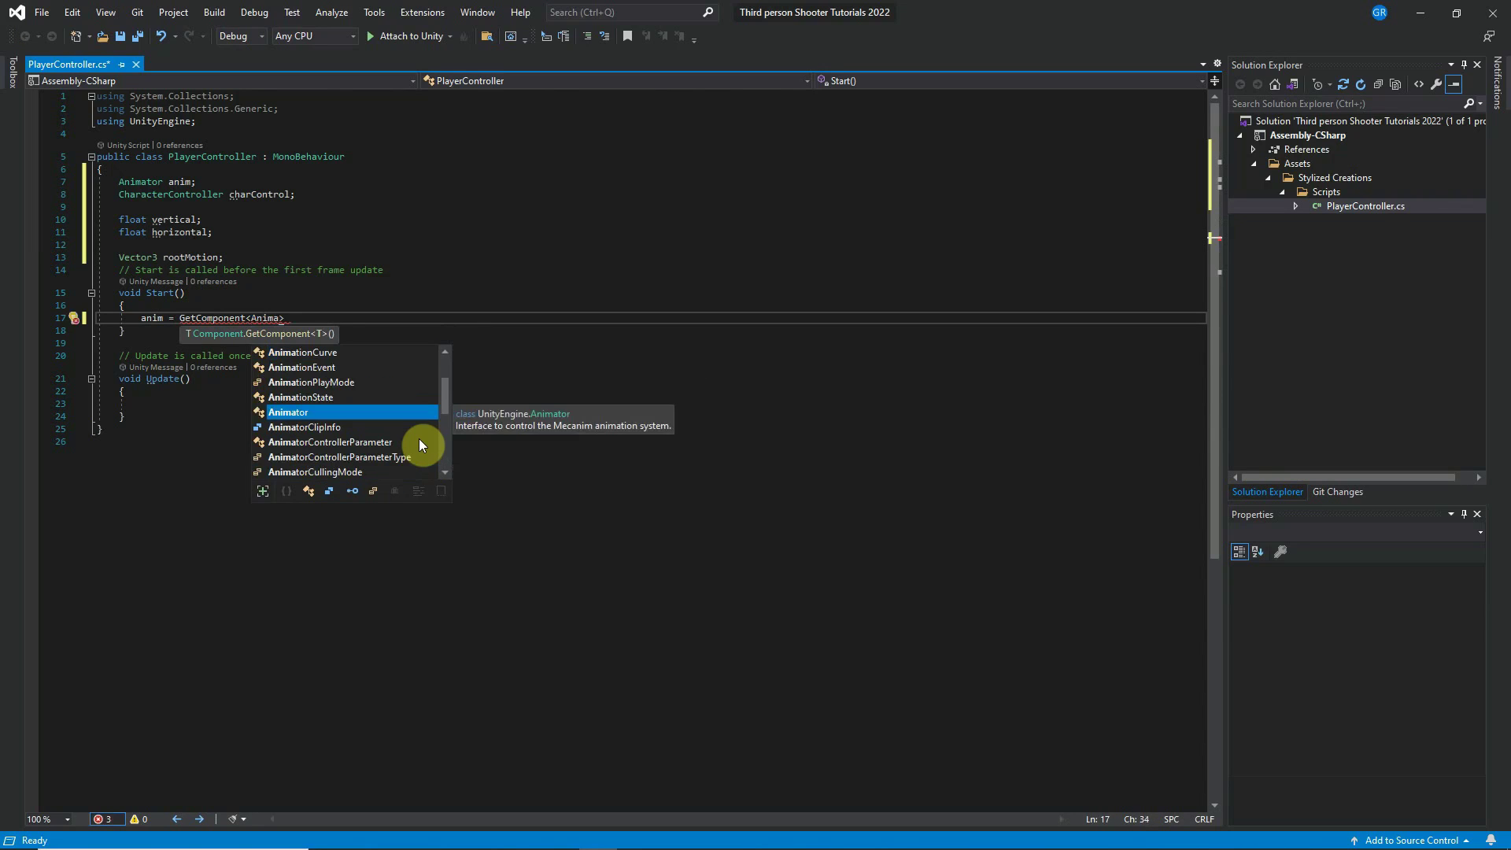
{"action": "key", "text": "Tab"}
{"action": "type", "text": ">();"}
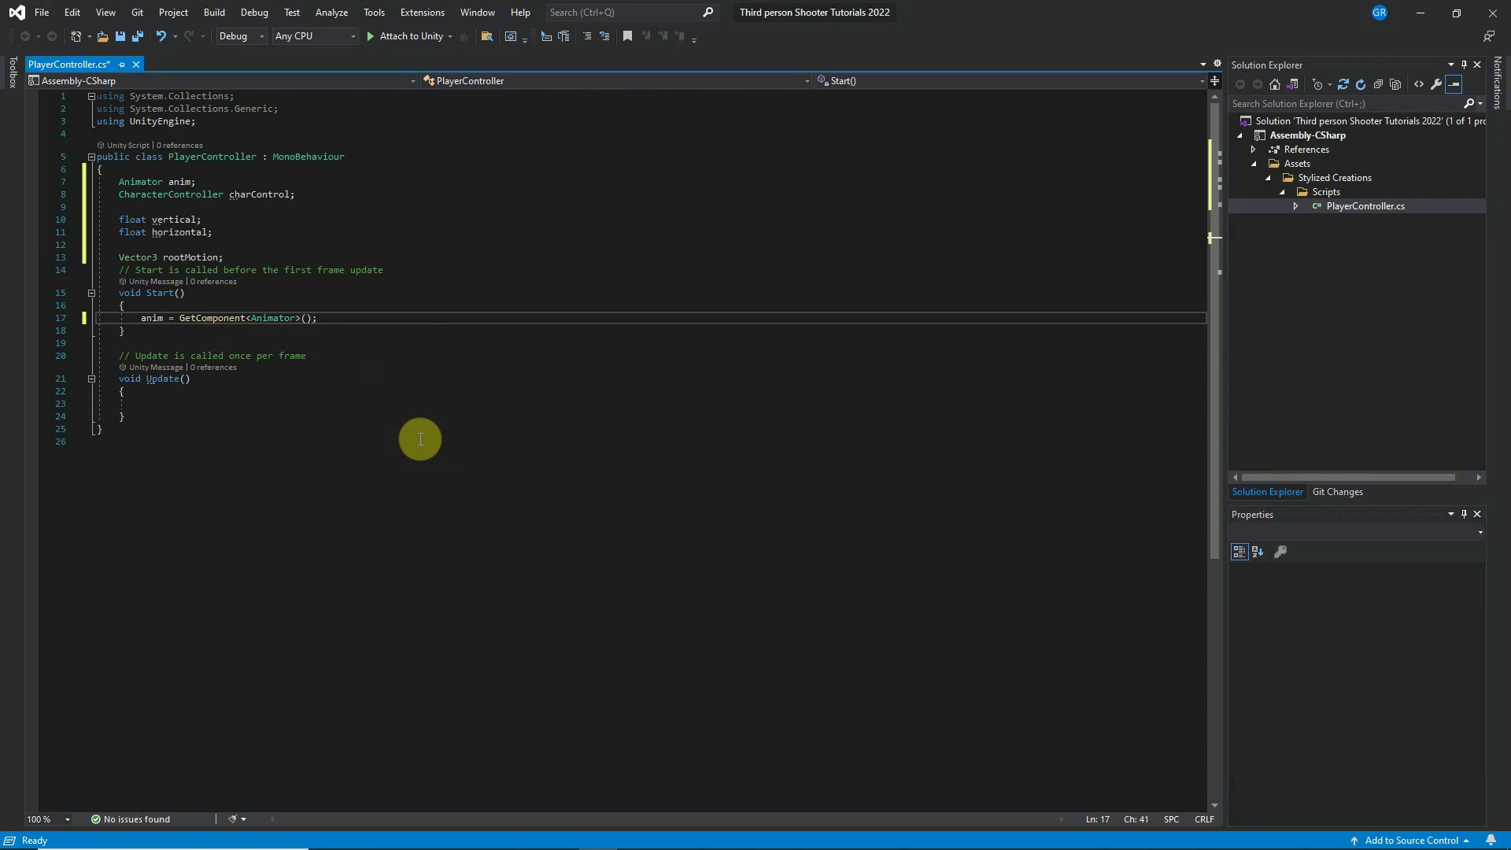
Below the anim assignment in Start, assign charControl with GetComponent<CharacterController>().
{"action": "key", "text": "Return"}
{"action": "type", "text": "an"}
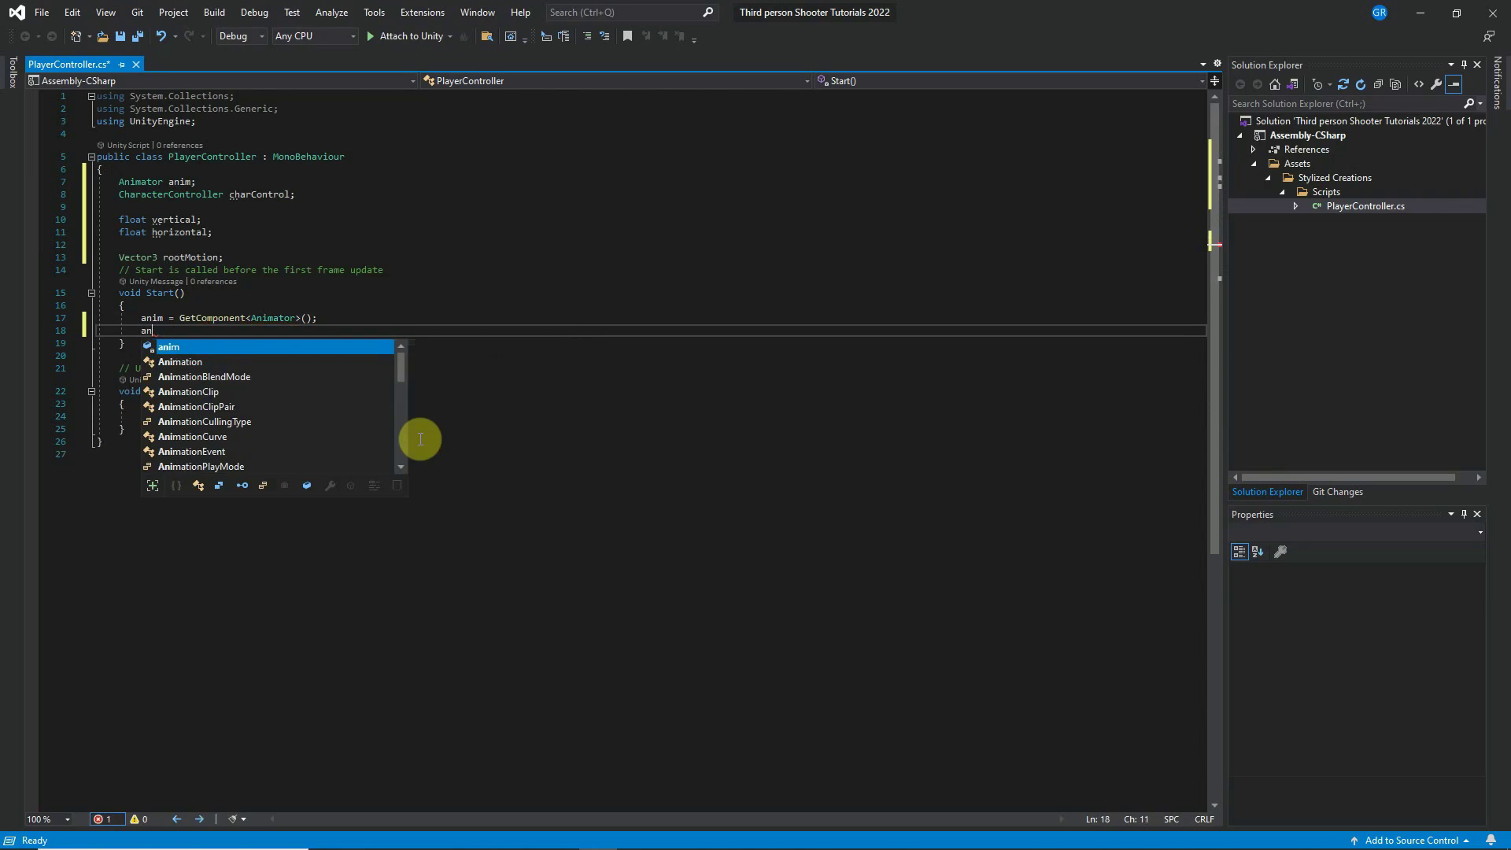
{"action": "type", "text": "char"}
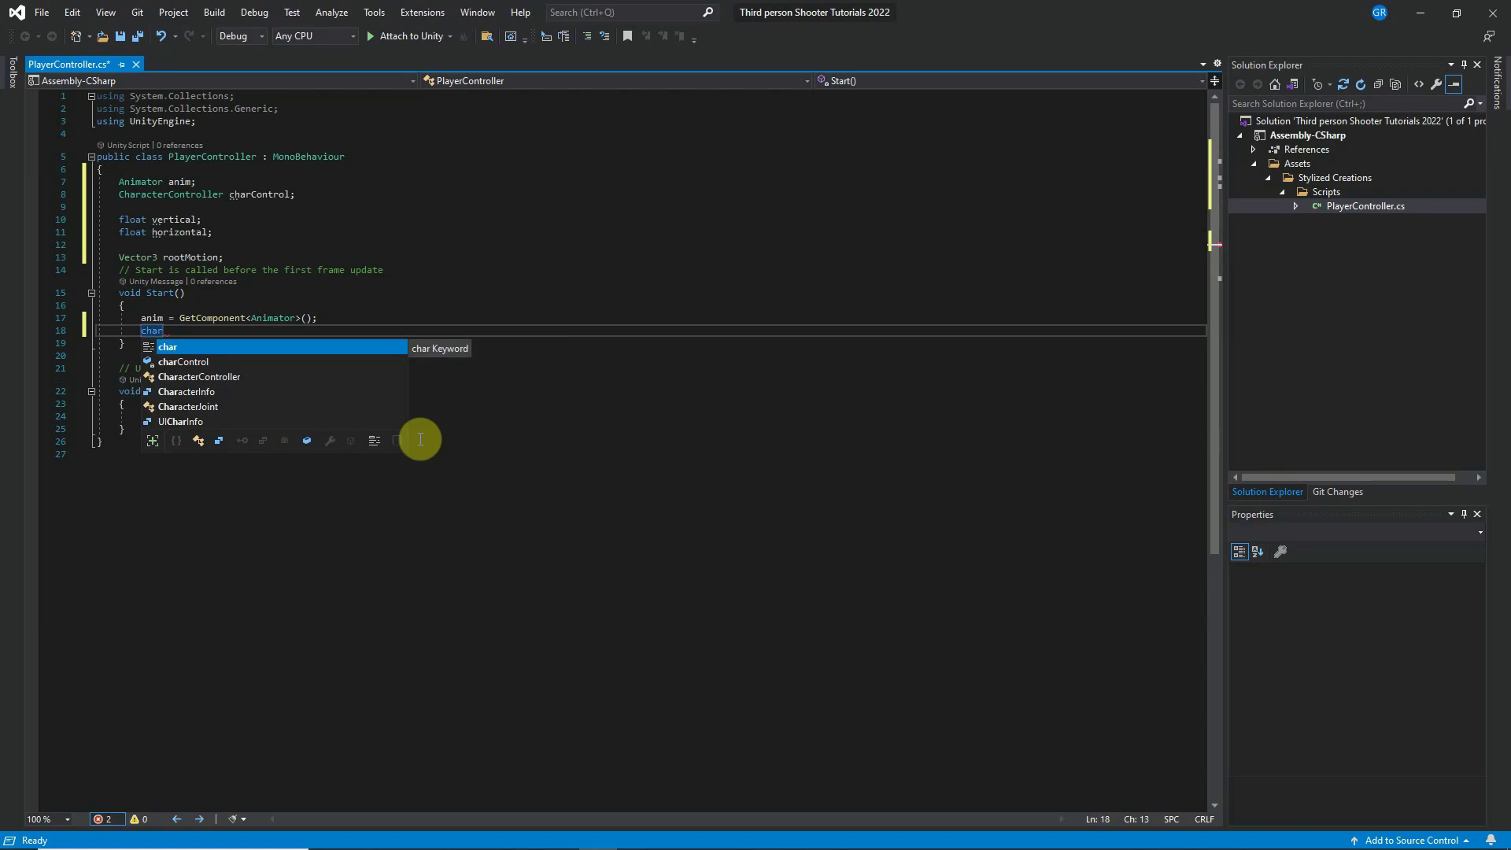
{"action": "key", "text": "Tab"}
{"action": "type", "text": "= "}
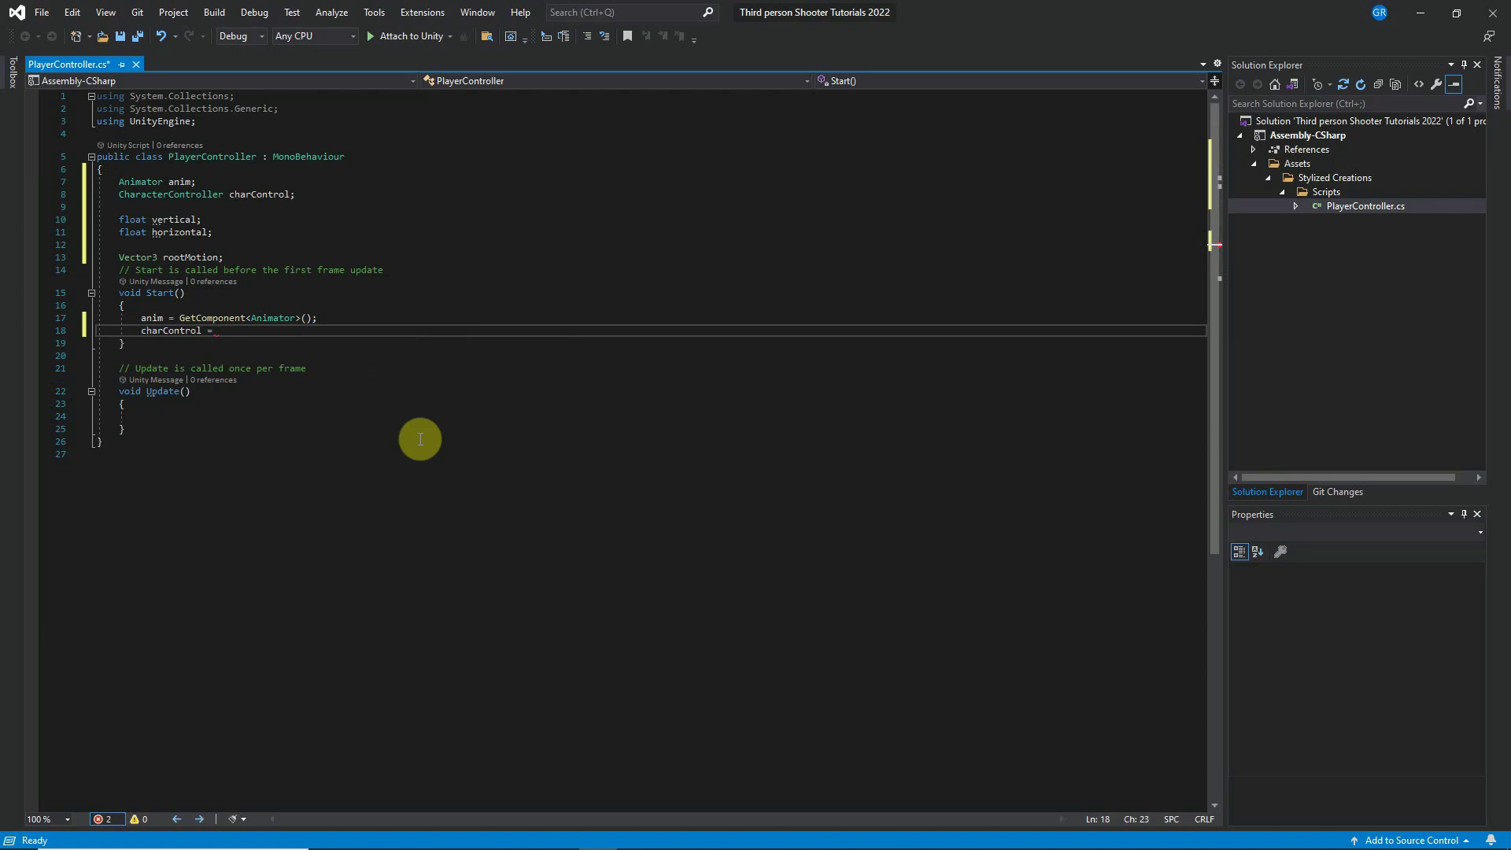
{"action": "type", "text": "GetC"}
{"action": "key", "text": "Tab"}
{"action": "type", "text": "<Chara"}
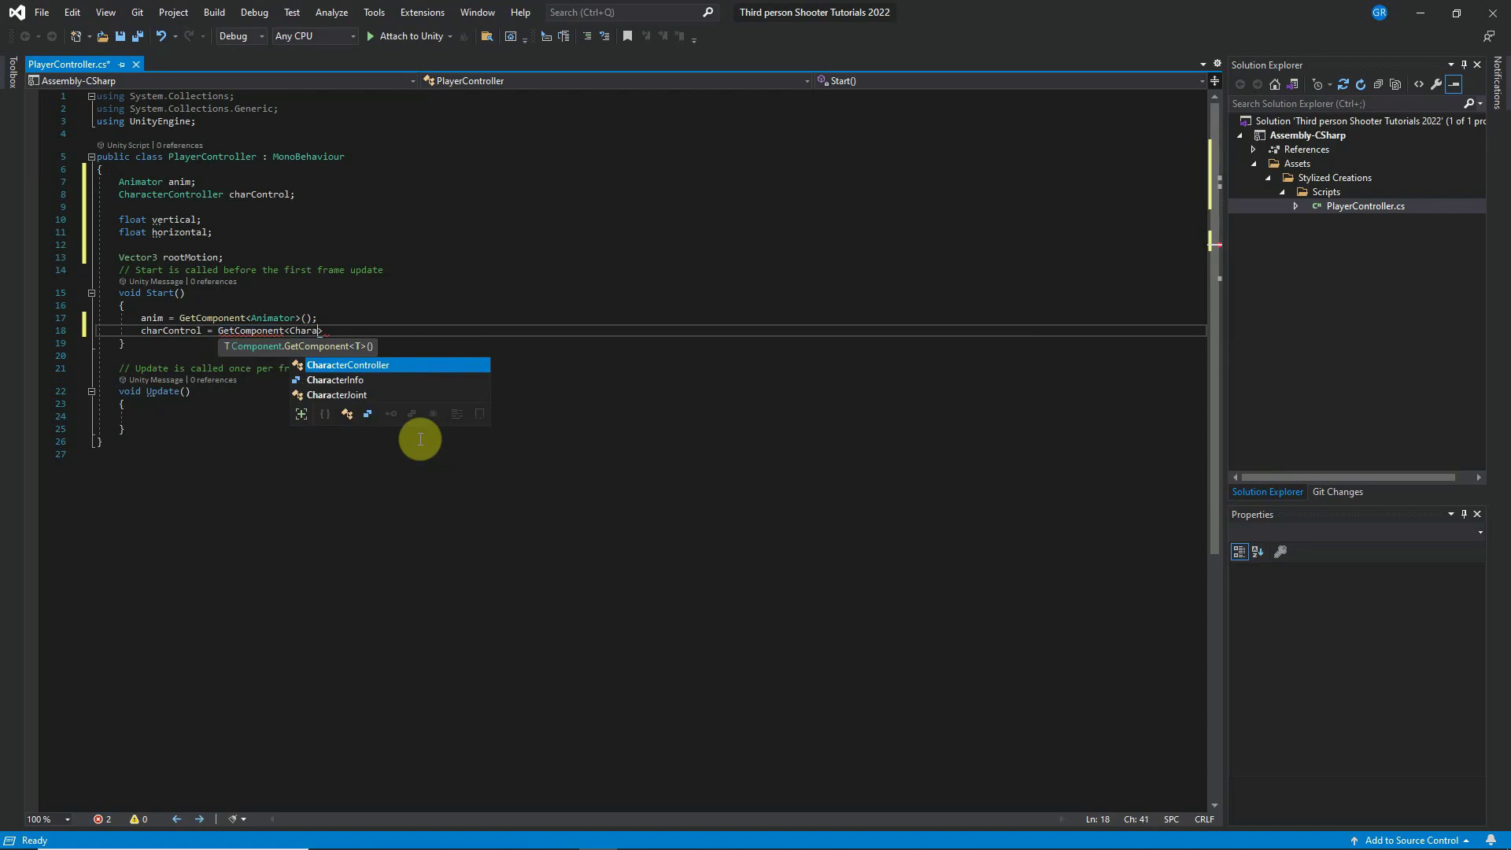
{"action": "key", "text": "Tab"}
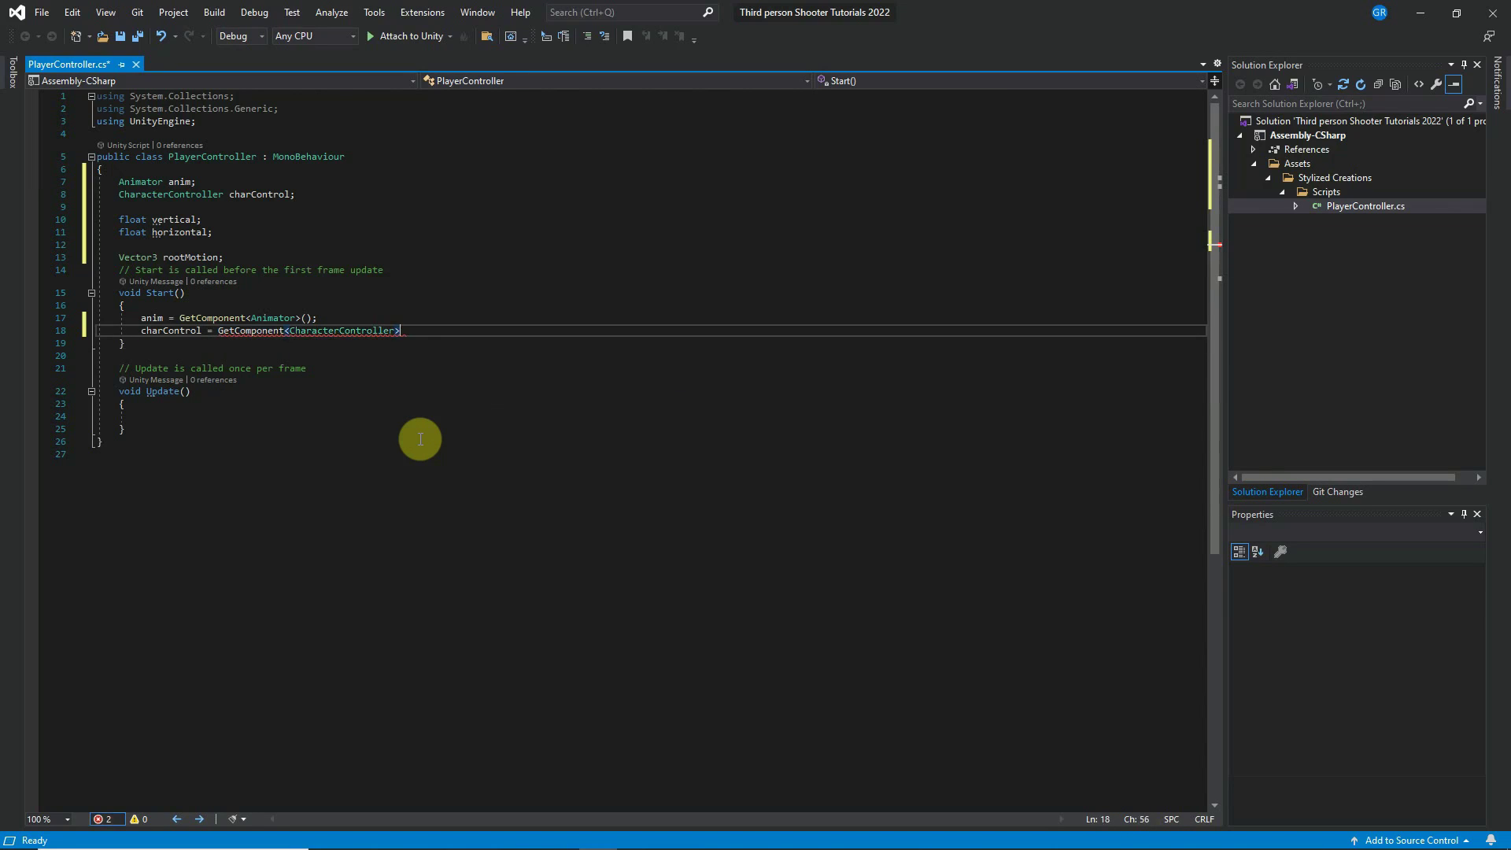
{"action": "type", "text": ">();"}
Rename the Update method to FixedUpdate.
{"action": "key", "text": "Down"}
{"action": "key", "text": "Down"}
{"action": "key", "text": "Down"}
{"action": "key", "text": "Down"}
{"action": "key", "text": "Down"}
{"action": "key", "text": "Down"}
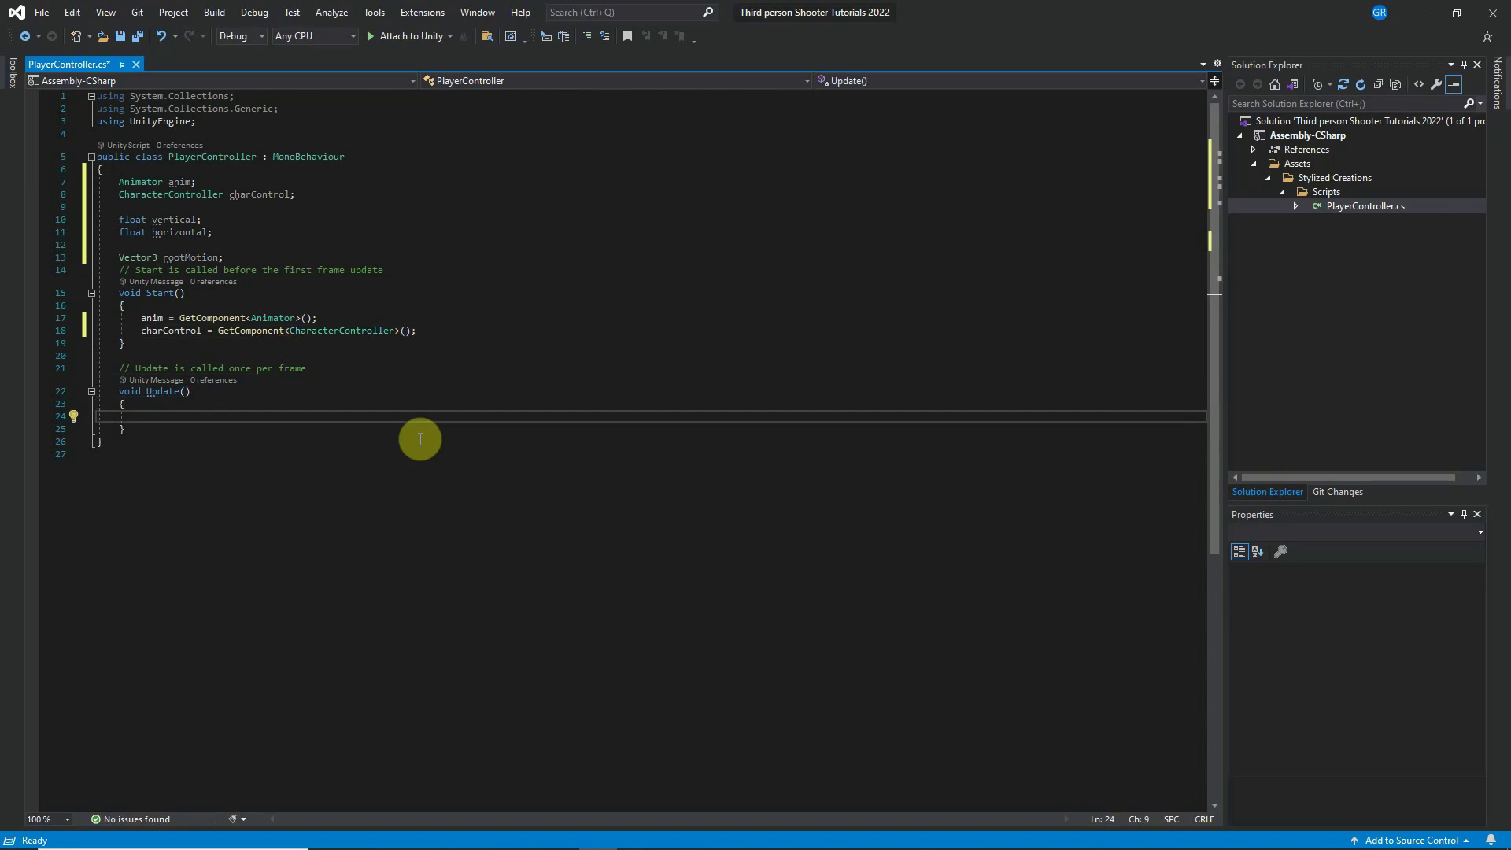
{"action": "key", "text": "Up"}
{"action": "key", "text": "Up"}
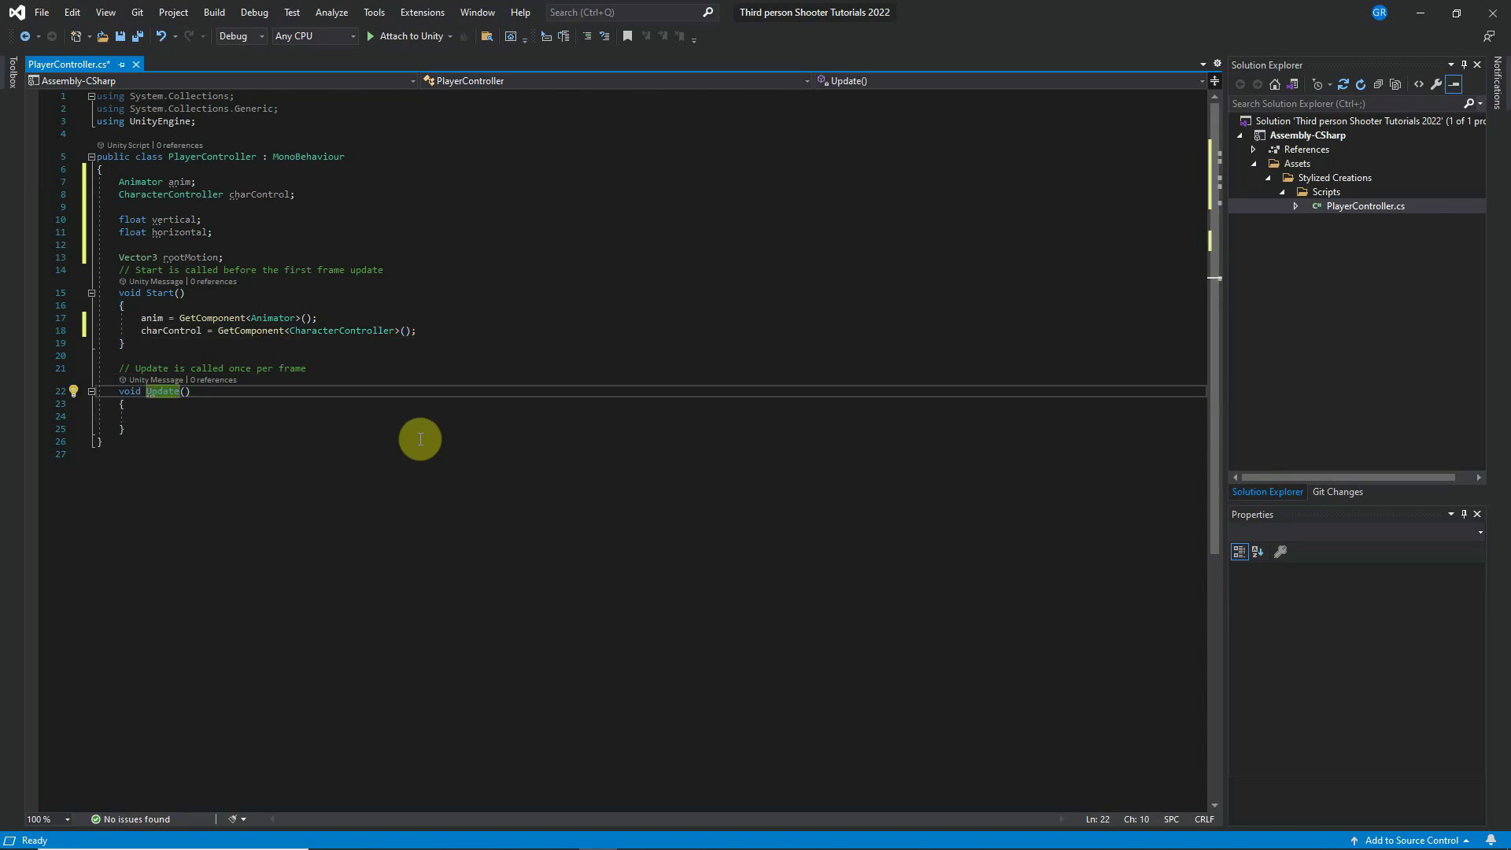
{"action": "key", "text": "ctrl+Left"}
{"action": "type", "text": "Fixed"}
Inside FixedUpdate, set vertical to Input.GetAxis("Vertical").
{"action": "key", "text": "Down"}
{"action": "key", "text": "Down"}
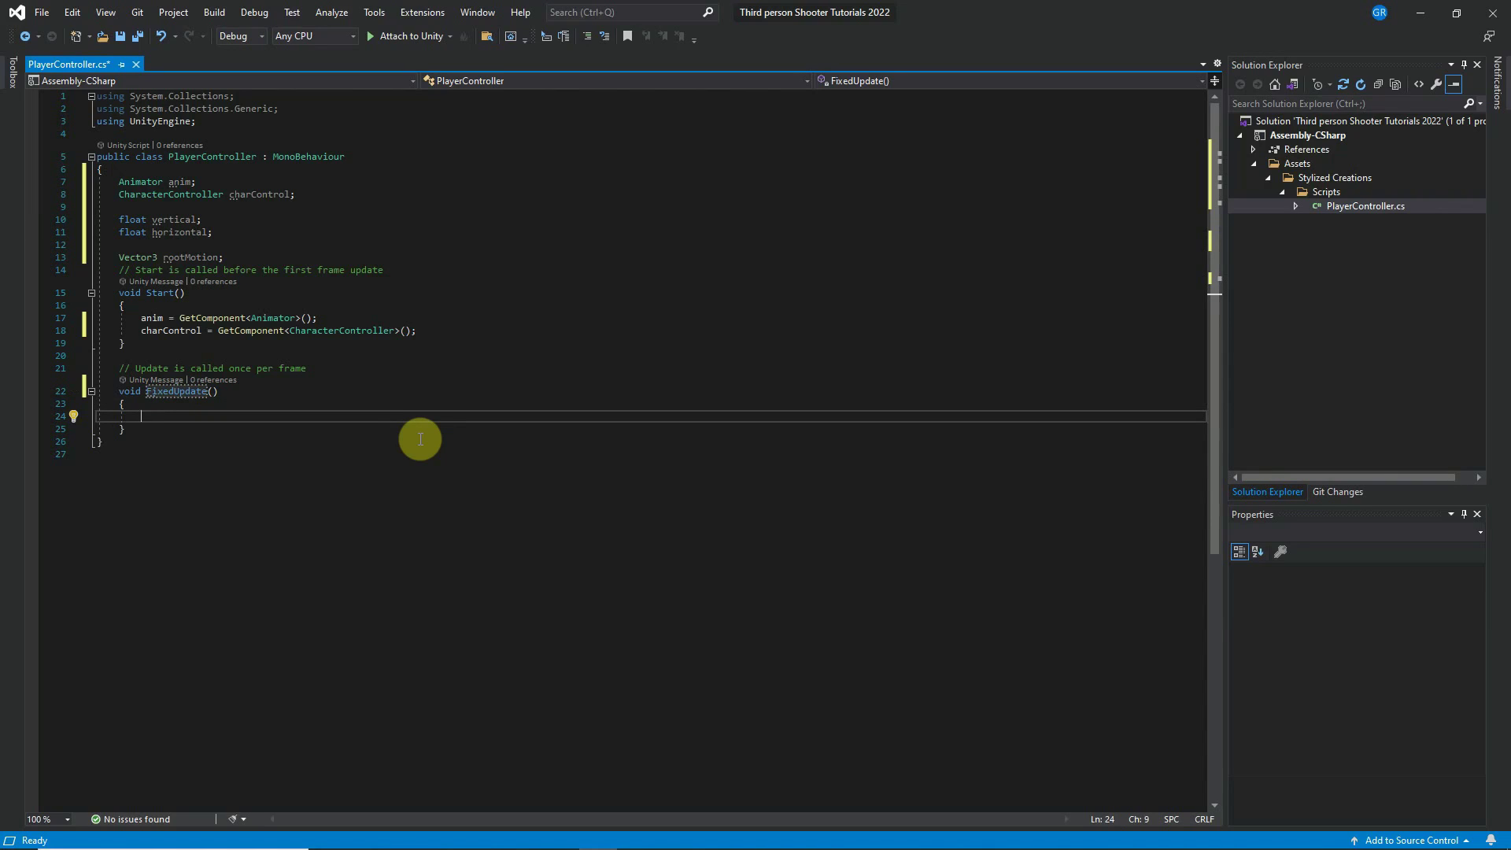
{"action": "type", "text": "vertical"}
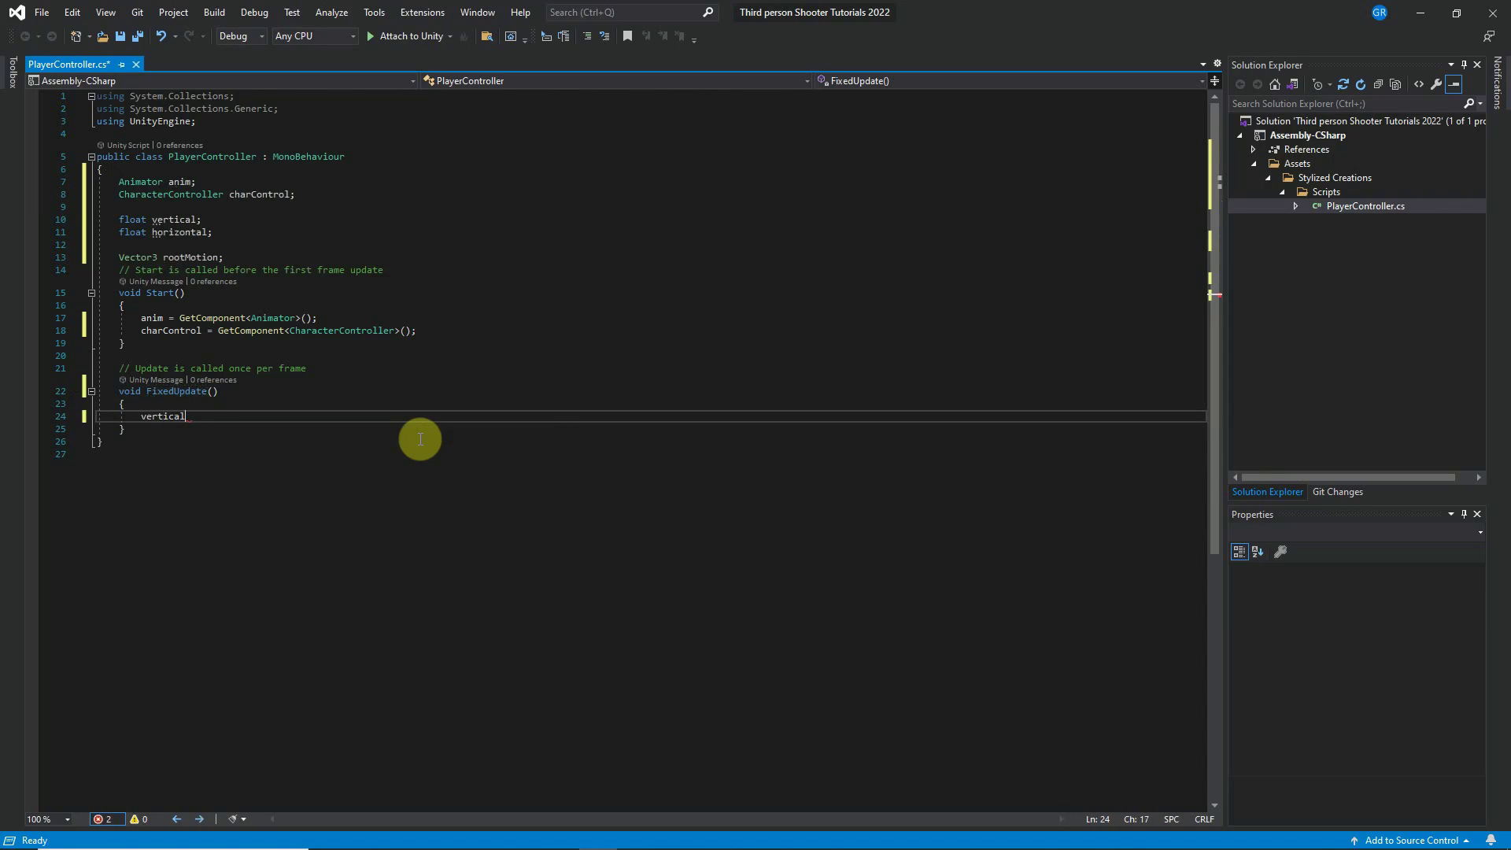
{"action": "type", "text": " = Input"}
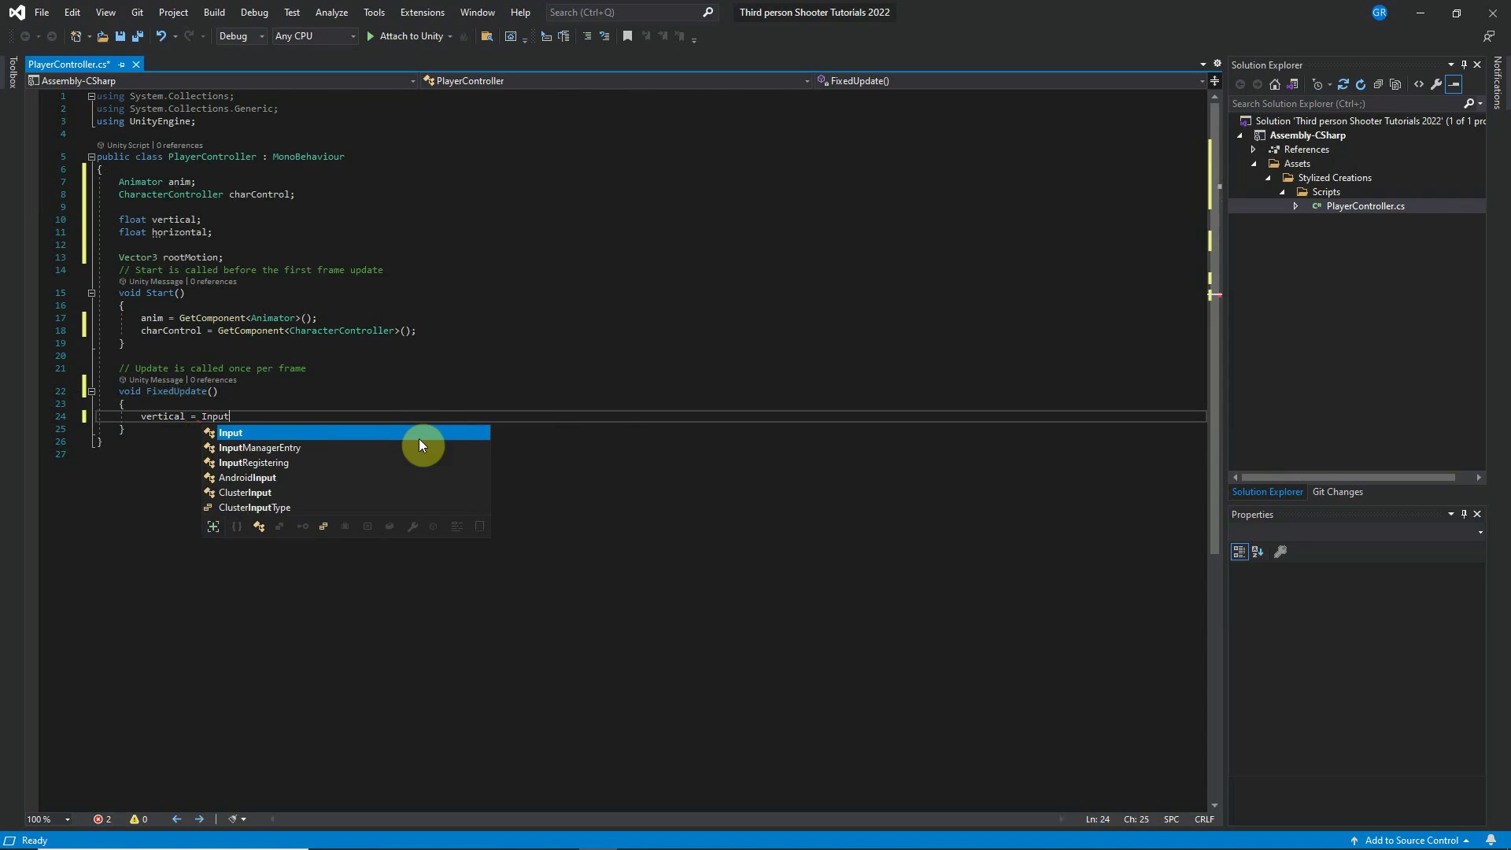
{"action": "type", "text": ".GetAxis"}
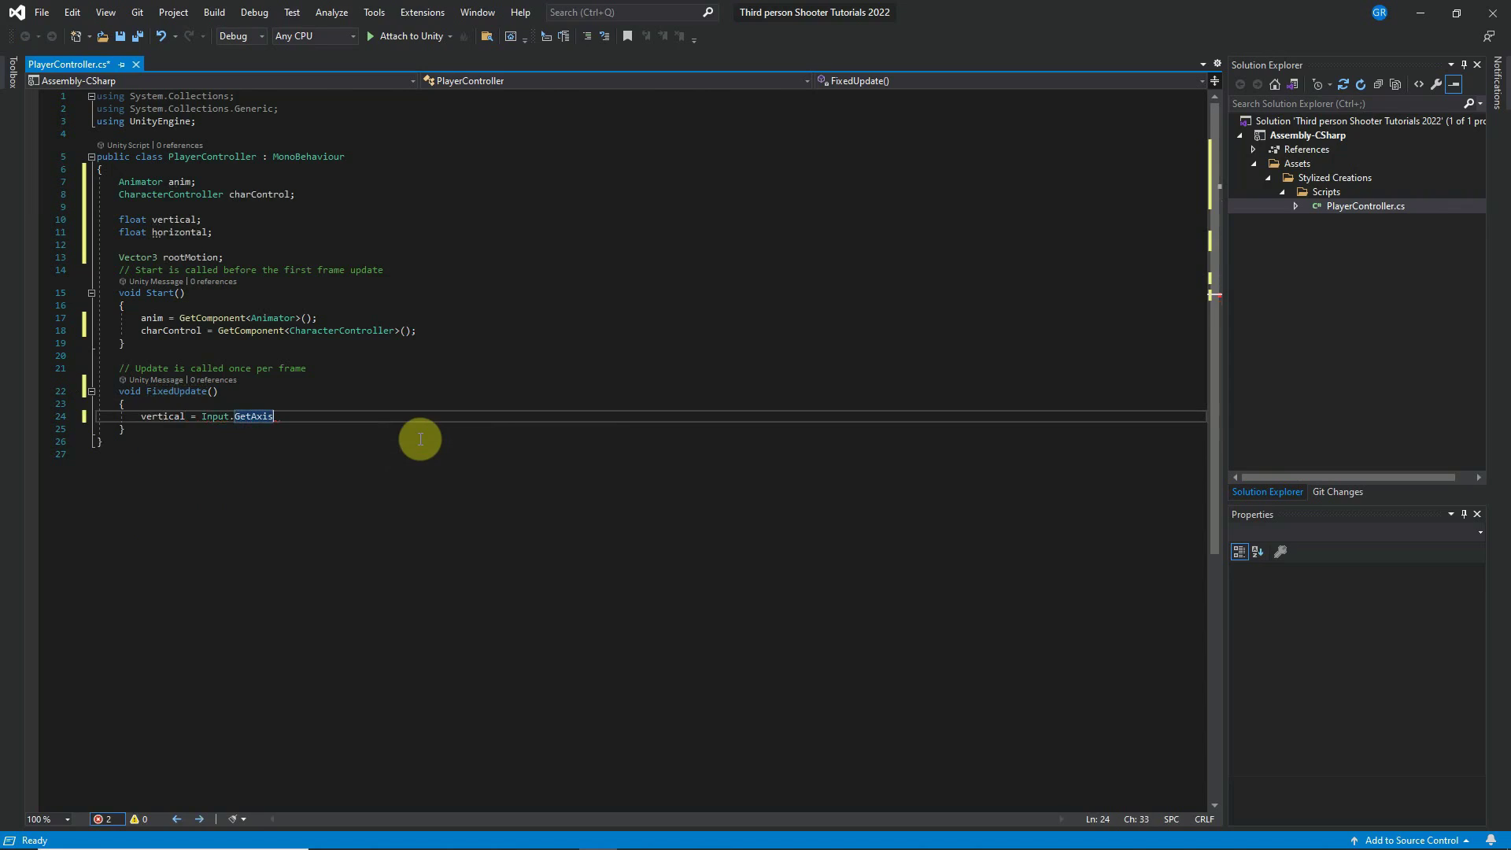
{"action": "type", "text": "(\"\");"}
{"action": "key", "text": "Left"}
{"action": "key", "text": "Left"}
{"action": "type", "text": "\"Vertical"}
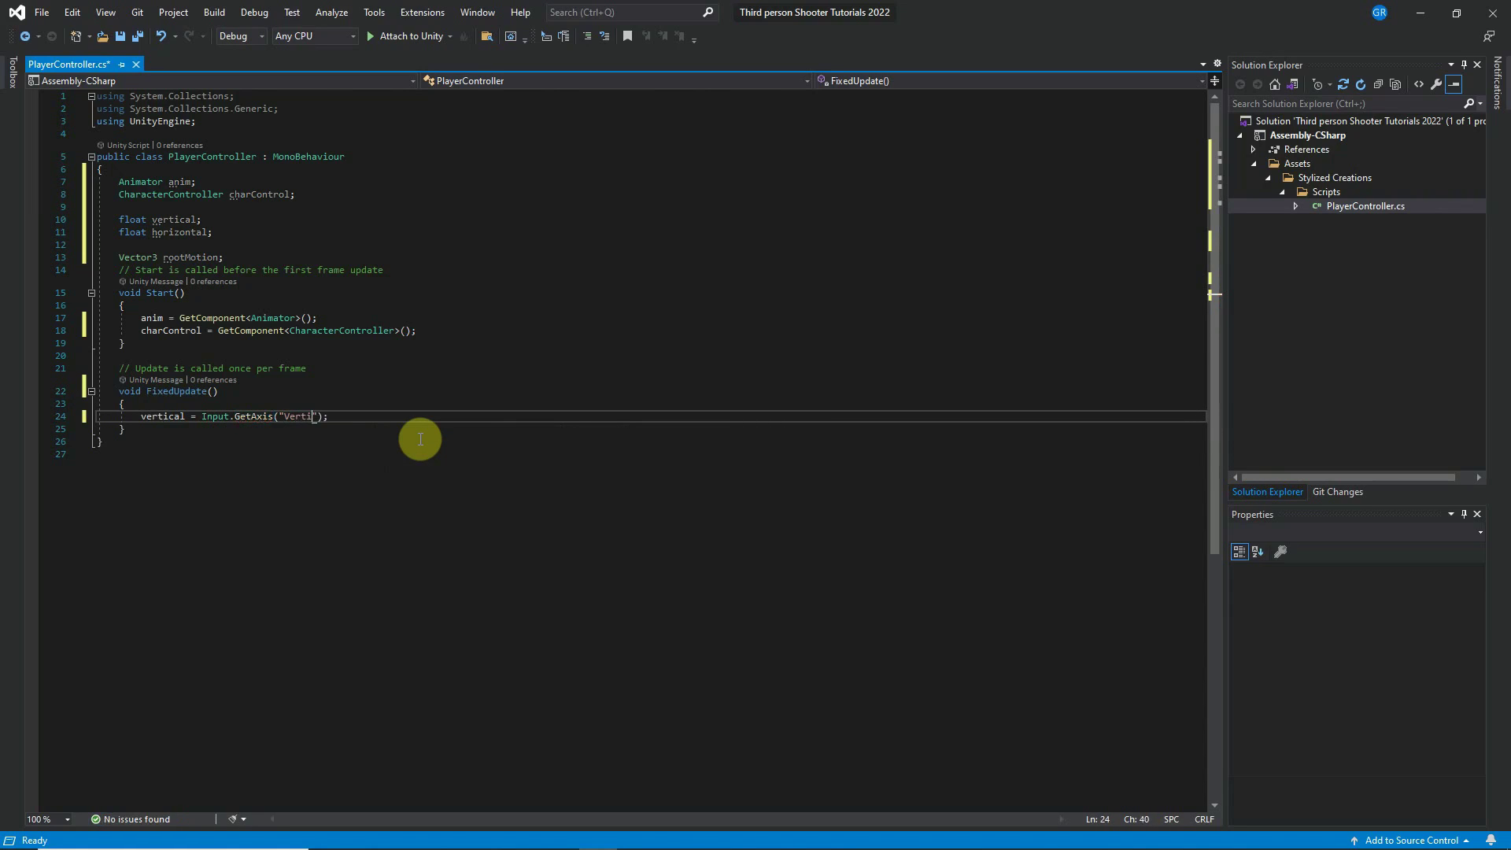
{"action": "key", "text": "Right"}
{"action": "key", "text": "Right"}
On the following line of FixedUpdate, set horizontal to Input.GetAxis("Horizontal").
{"action": "key", "text": "Return"}
{"action": "type", "text": "ho"}
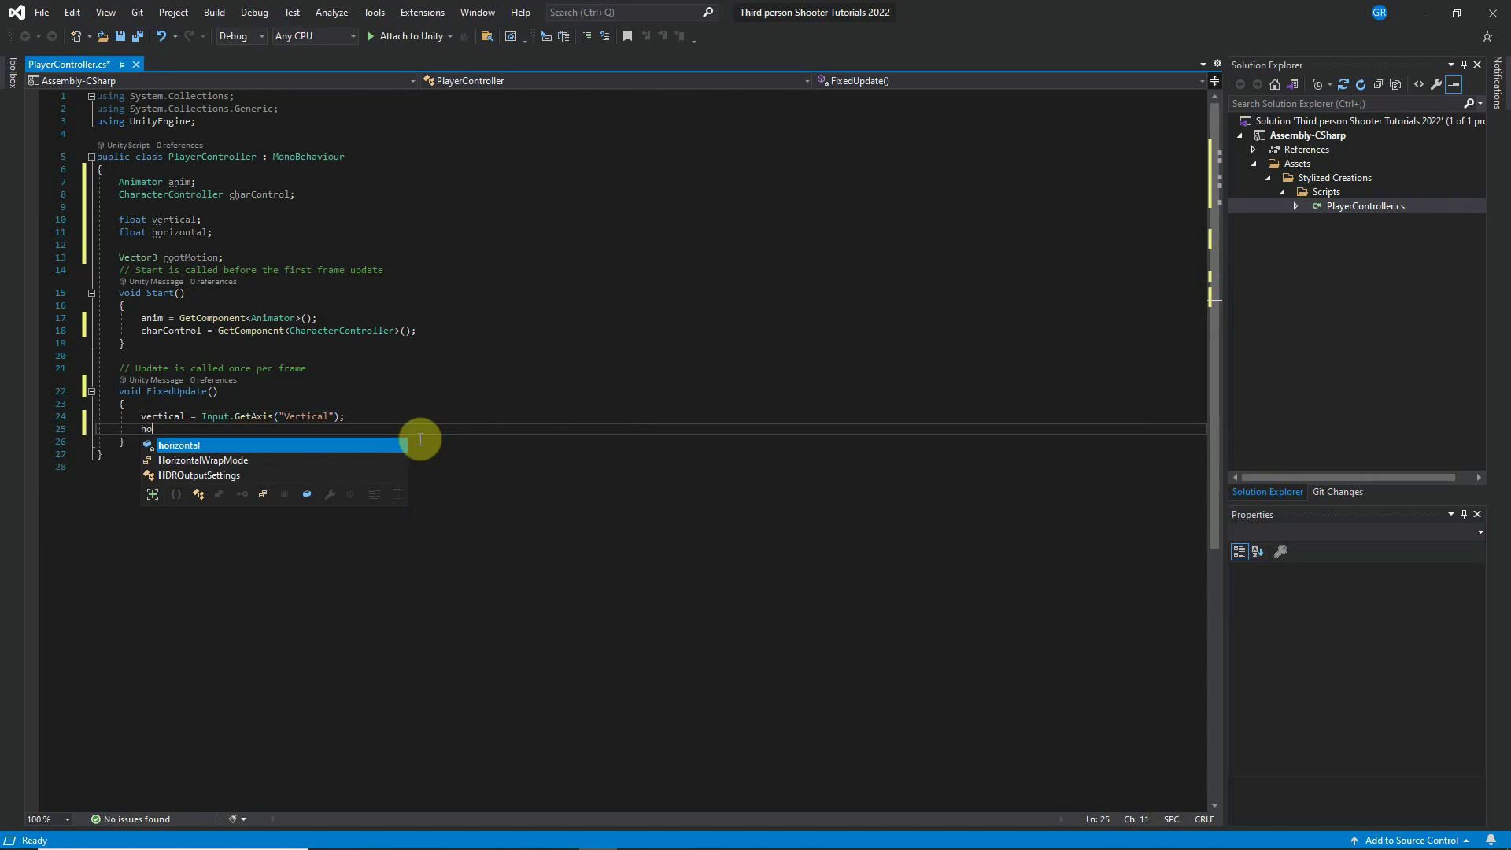
{"action": "key", "text": "Tab"}
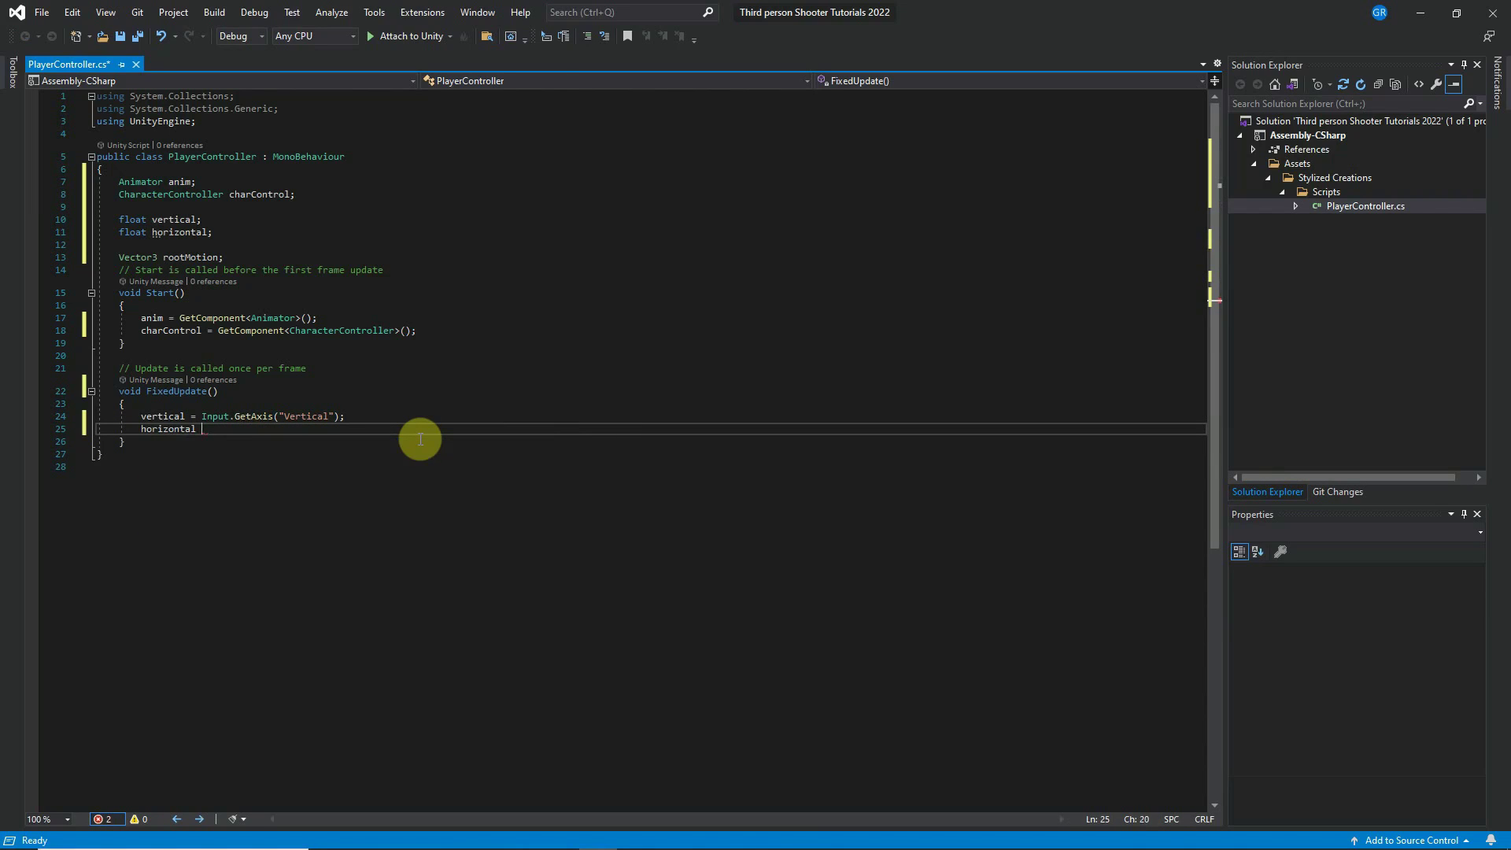
{"action": "type", "text": "= Input"}
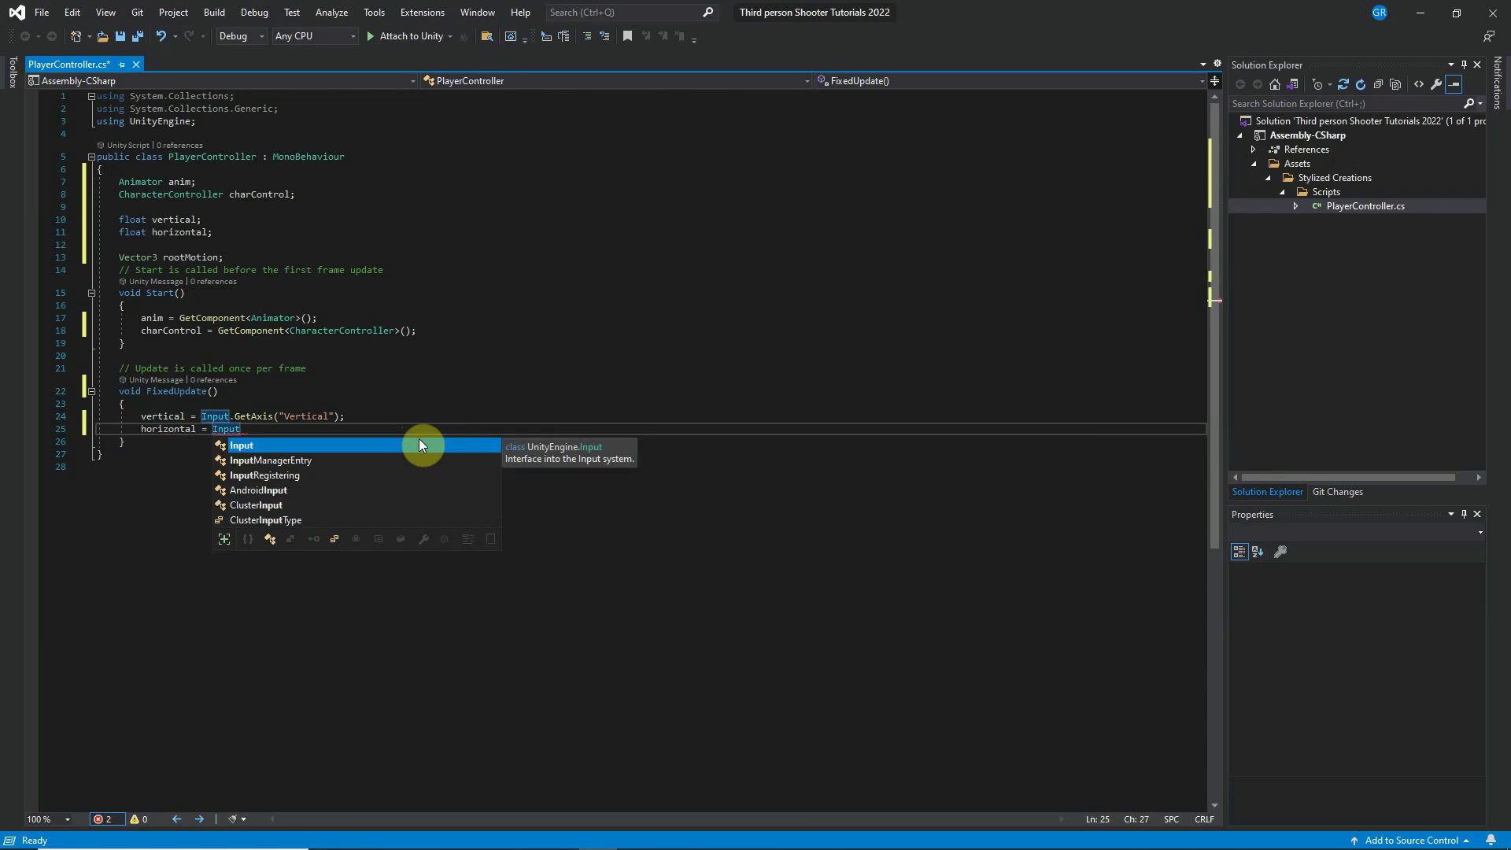
{"action": "type", "text": ".GetAxis\\"}
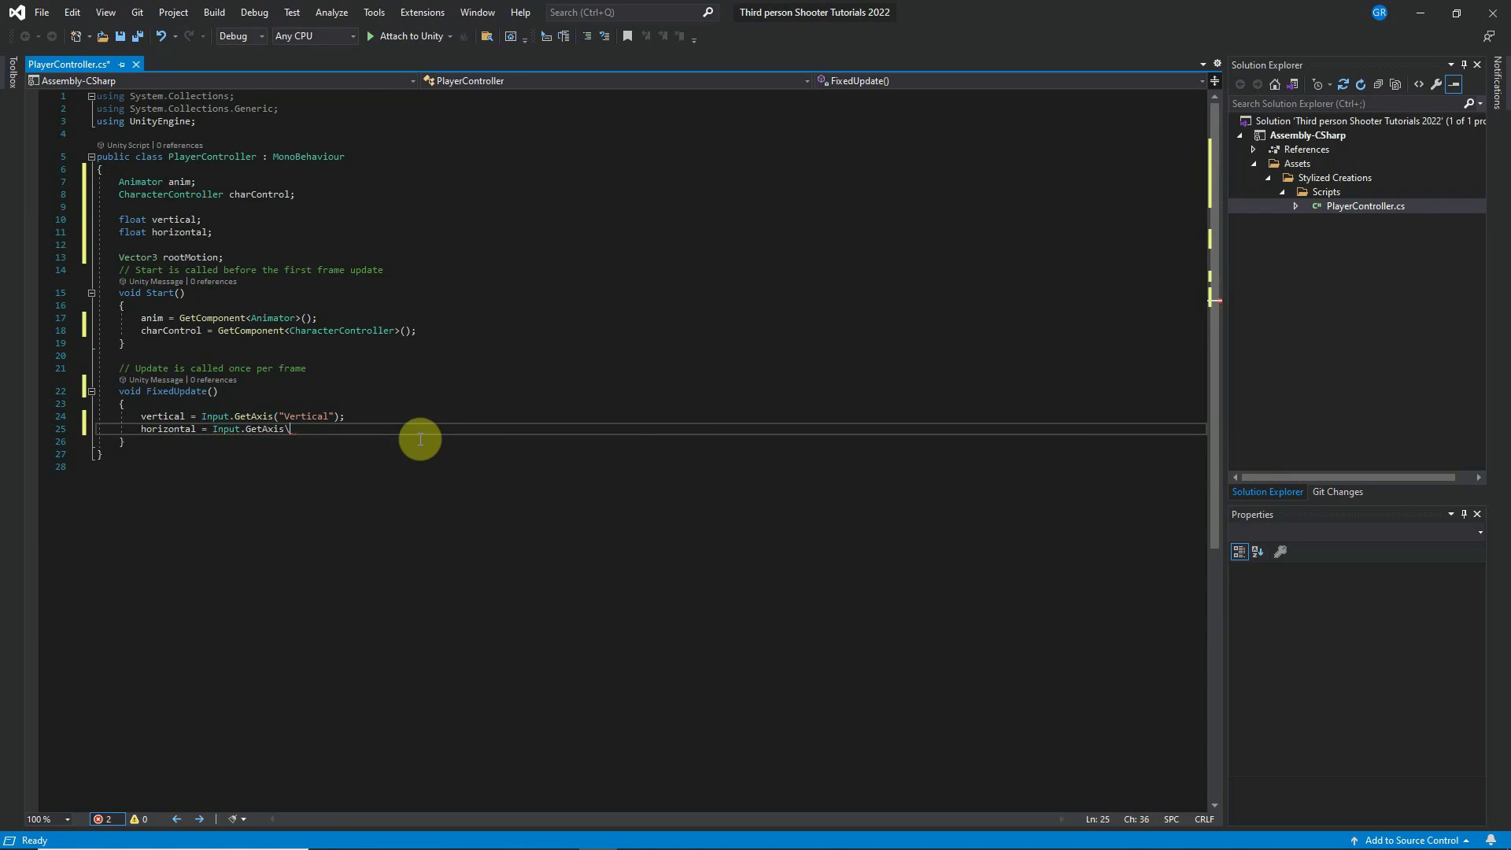
{"action": "key", "text": "BackSpace"}
{"action": "type", "text": "();"}
{"action": "key", "text": "Left"}
{"action": "key", "text": "Left"}
{"action": "type", "text": "\"Ho"}
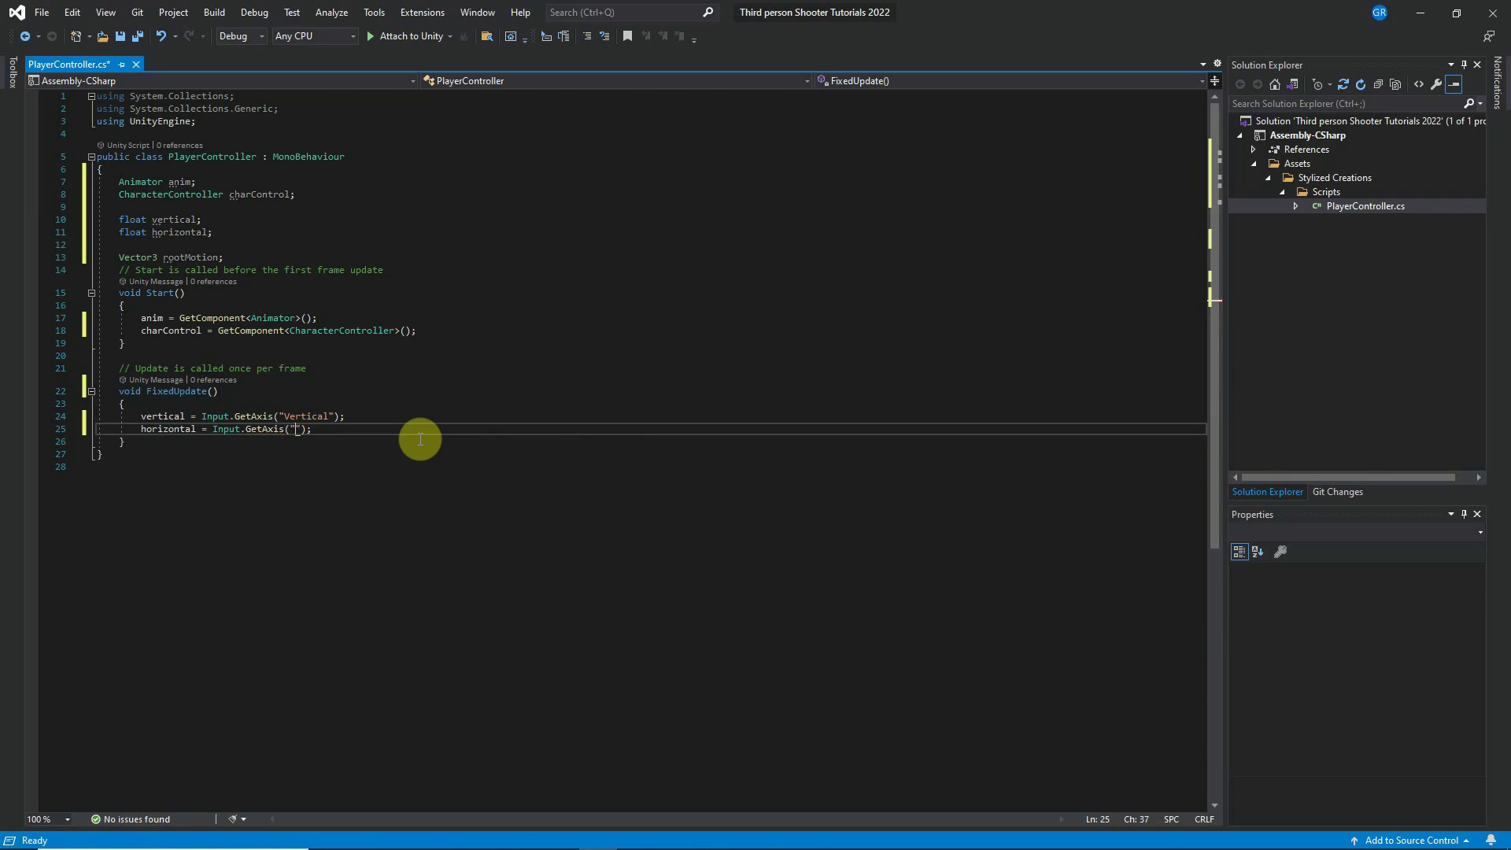
{"action": "type", "text": "rizontal"}
{"action": "key", "text": "End"}
Below the axis assignments in FixedUpdate, leave a blank line and add anim.SetFloat("Vertical", vertical);.
{"action": "key", "text": "Return"}
{"action": "key", "text": "Return"}
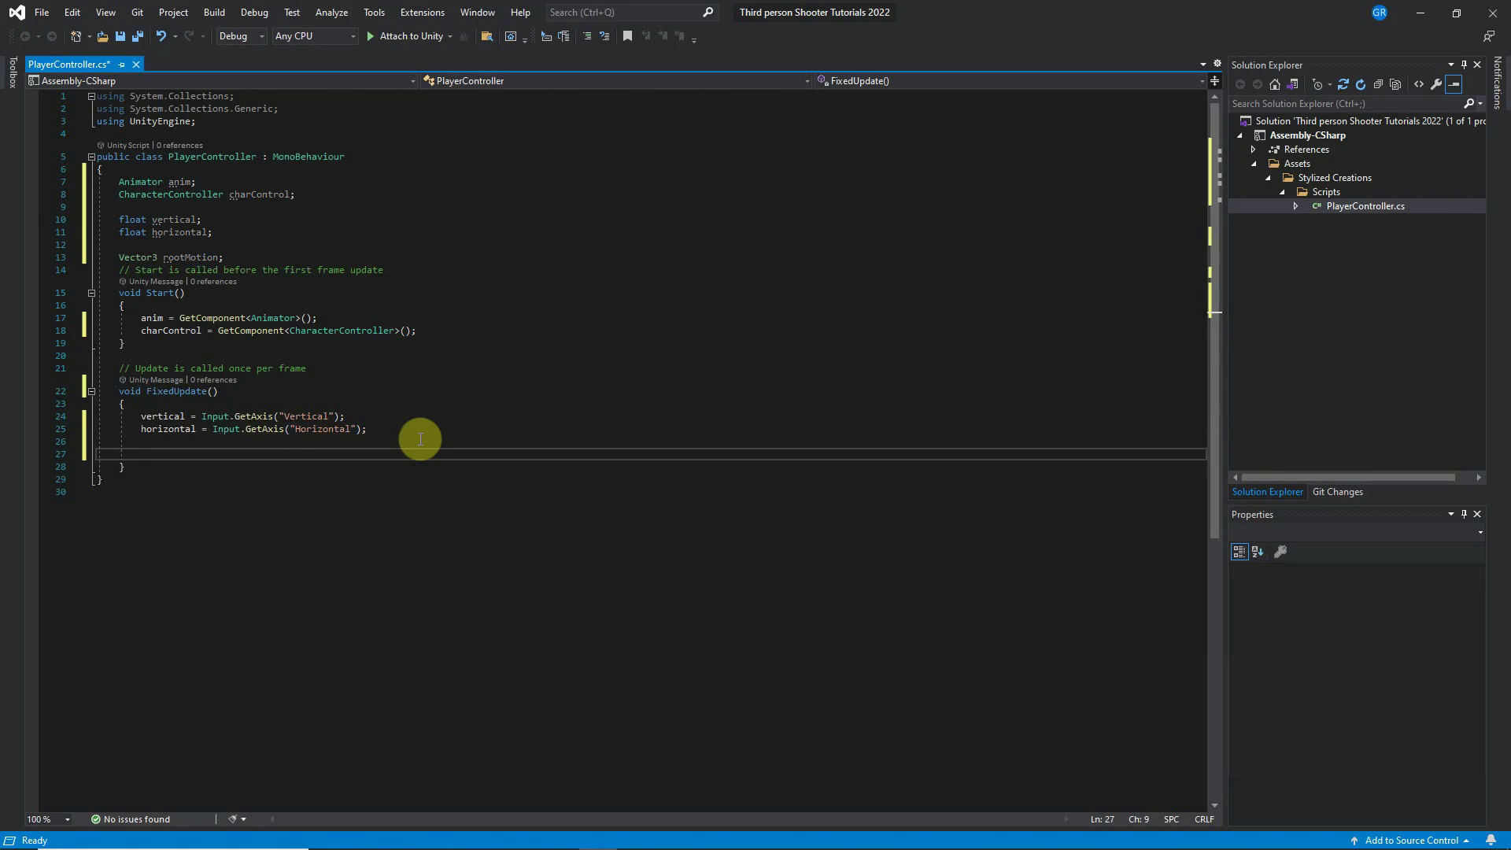
{"action": "type", "text": "anim"}
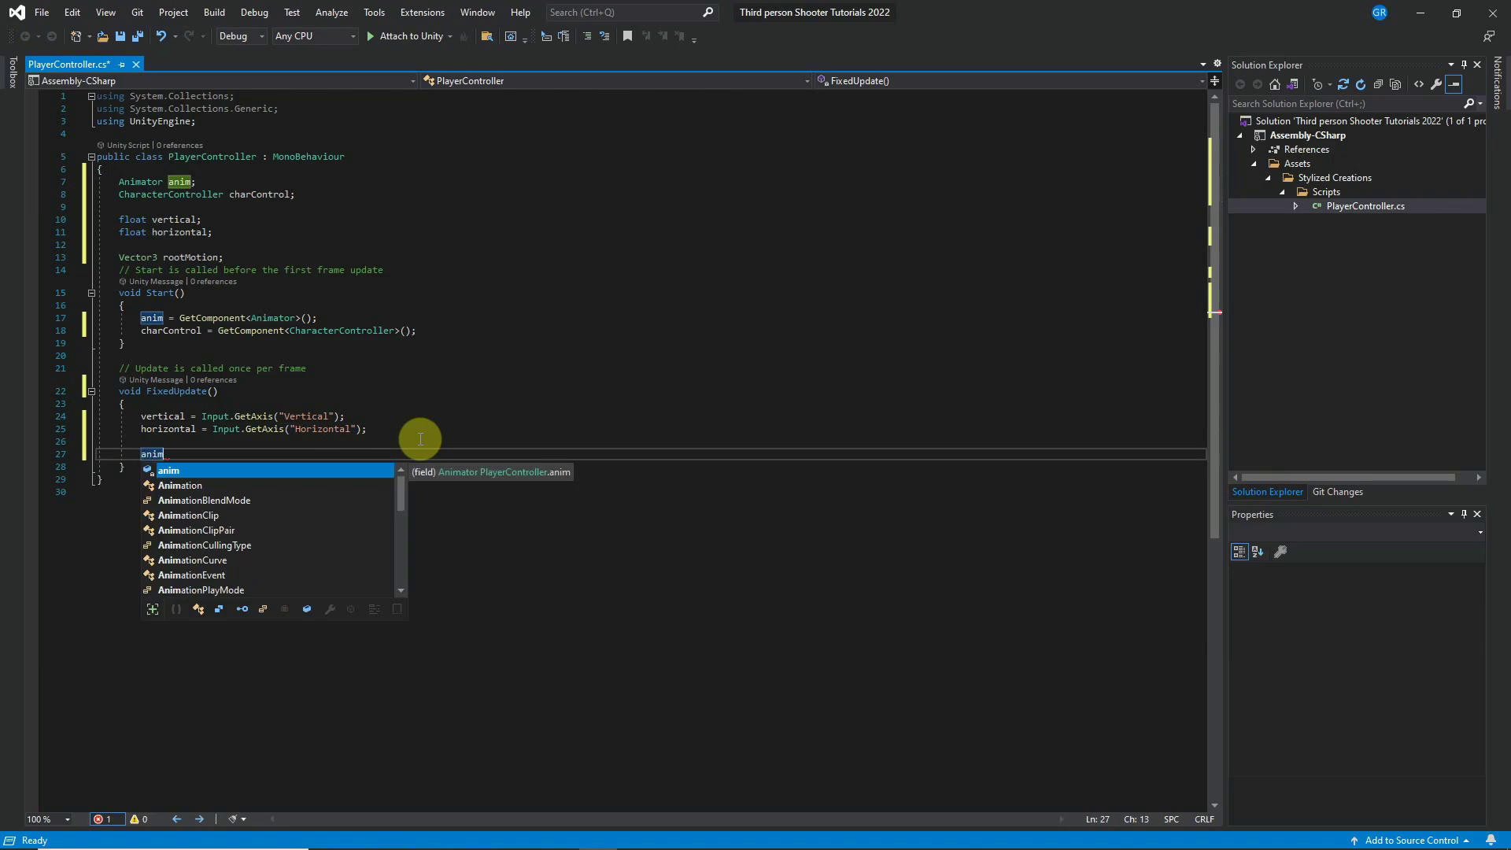
{"action": "type", "text": ".SetFlo"}
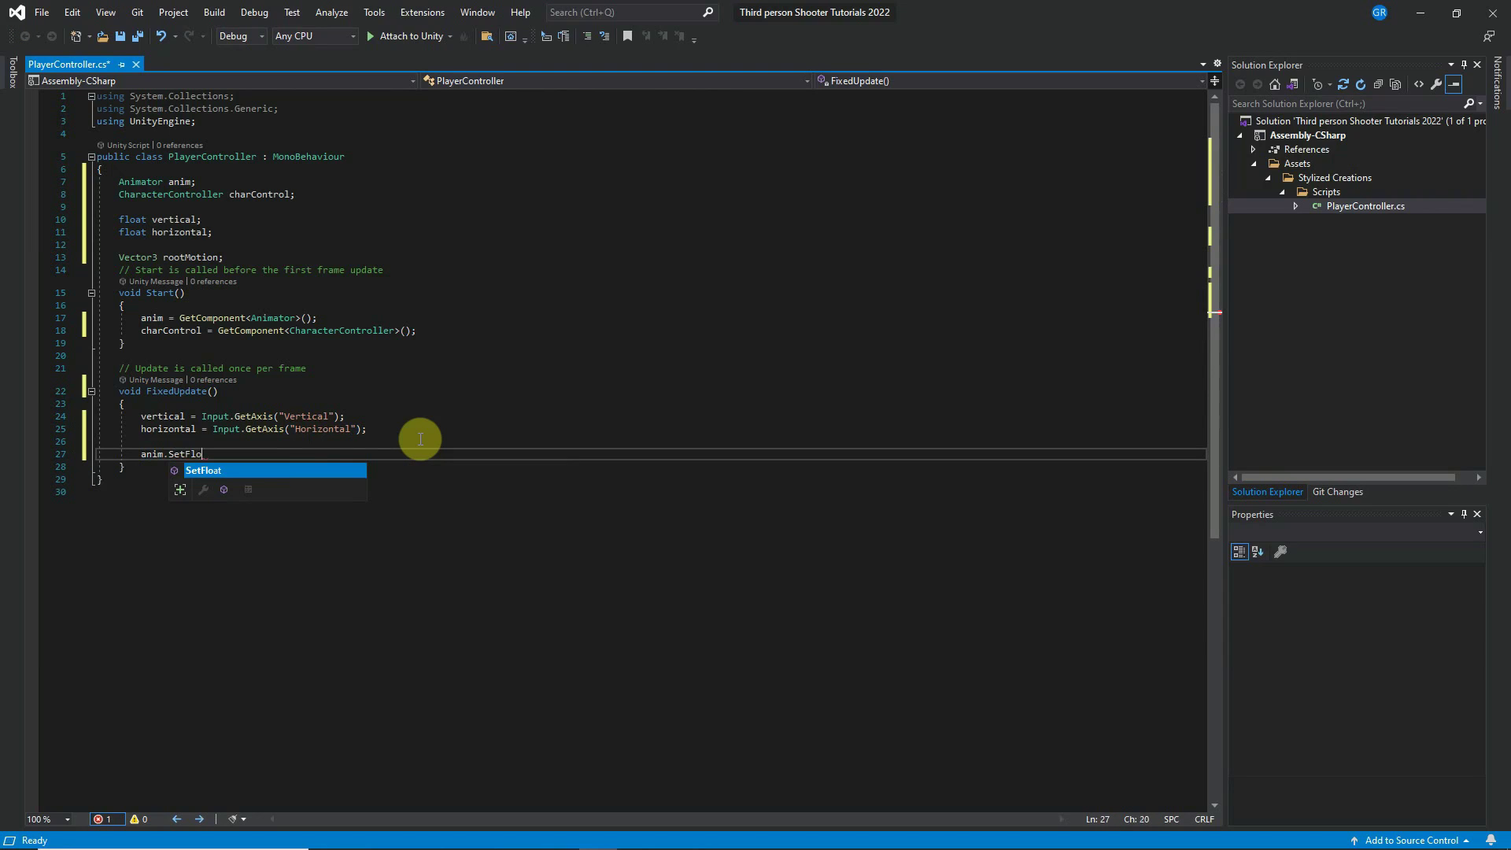
{"action": "key", "text": "Tab"}
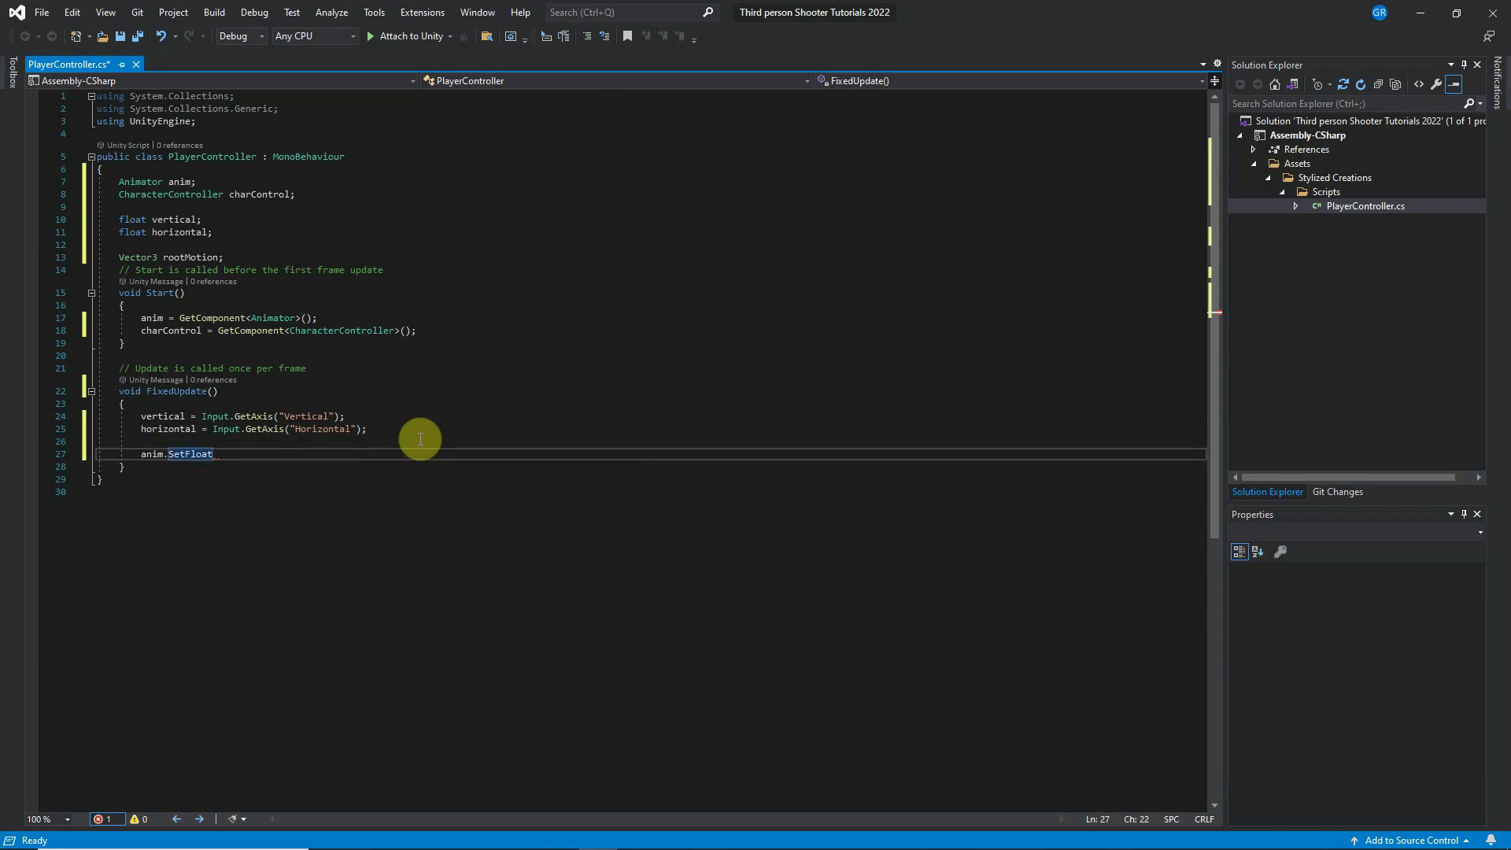
{"action": "type", "text": "("}
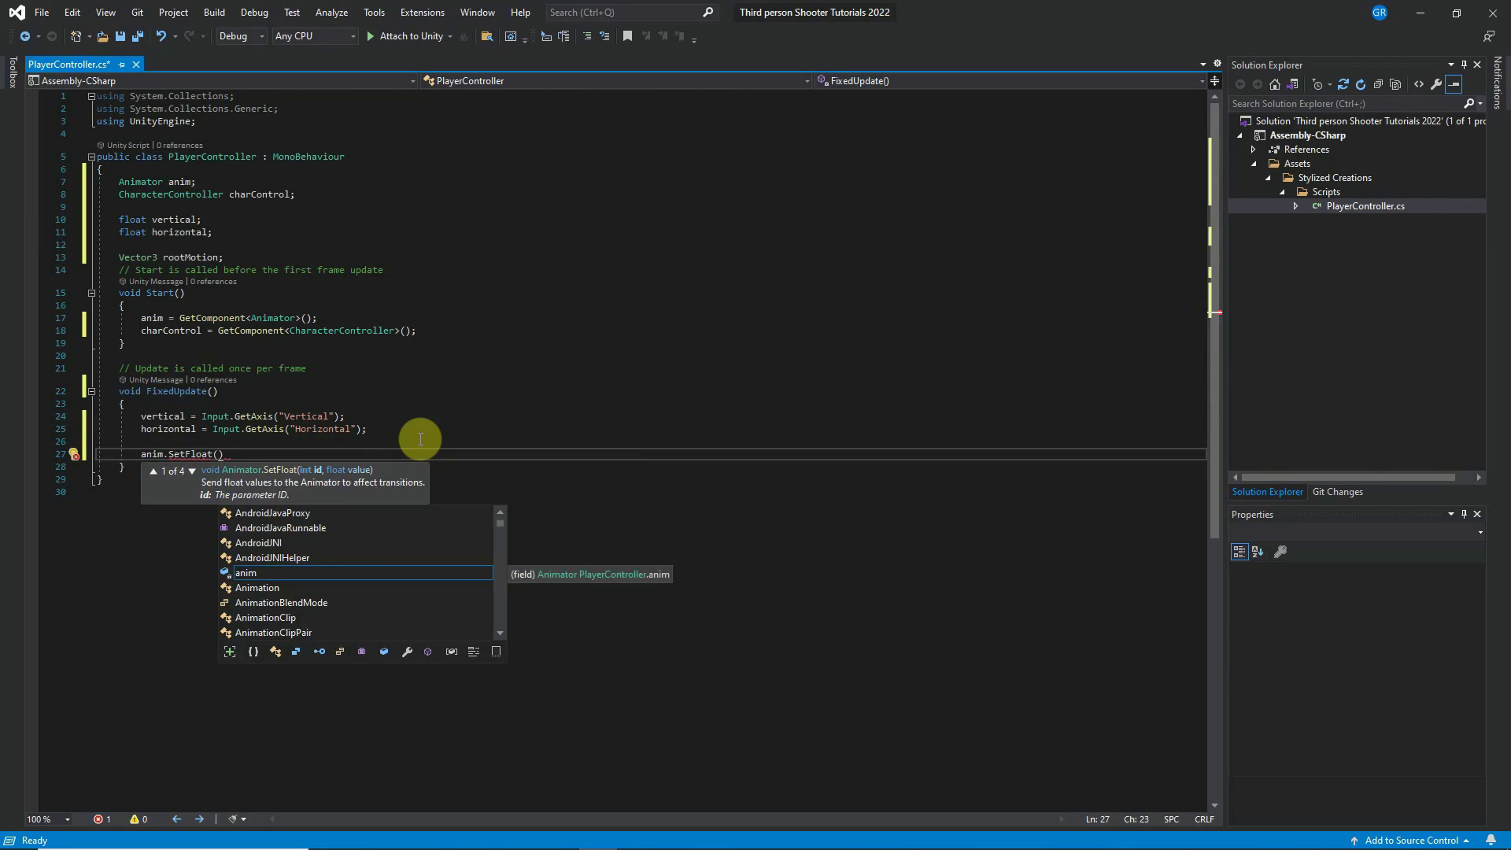
{"action": "type", "text": "\"ver"}
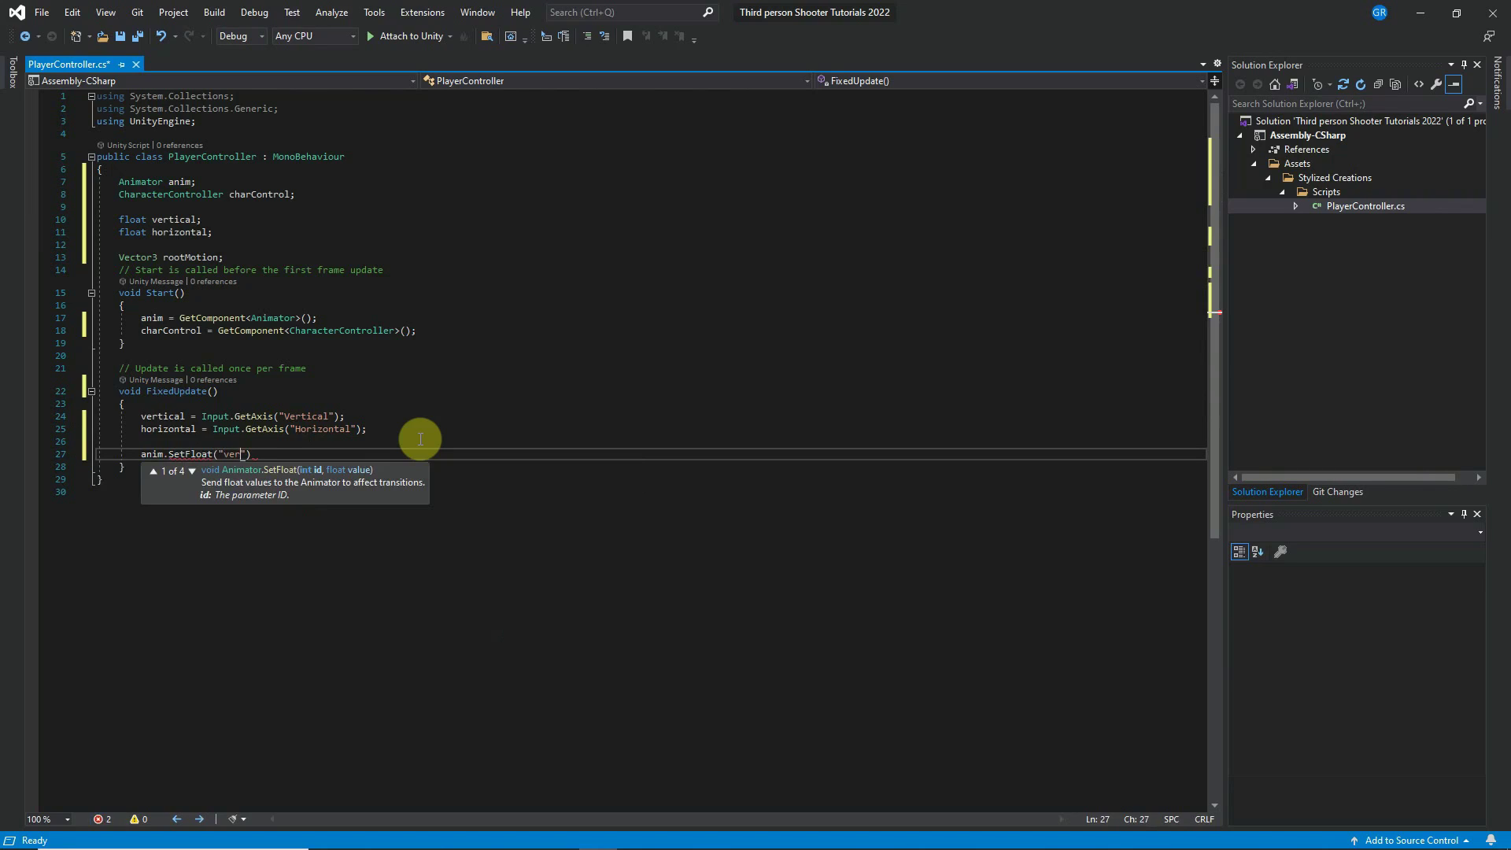
{"action": "key", "text": "BackSpace"}
{"action": "type", "text": "Vertical\", vertical"}
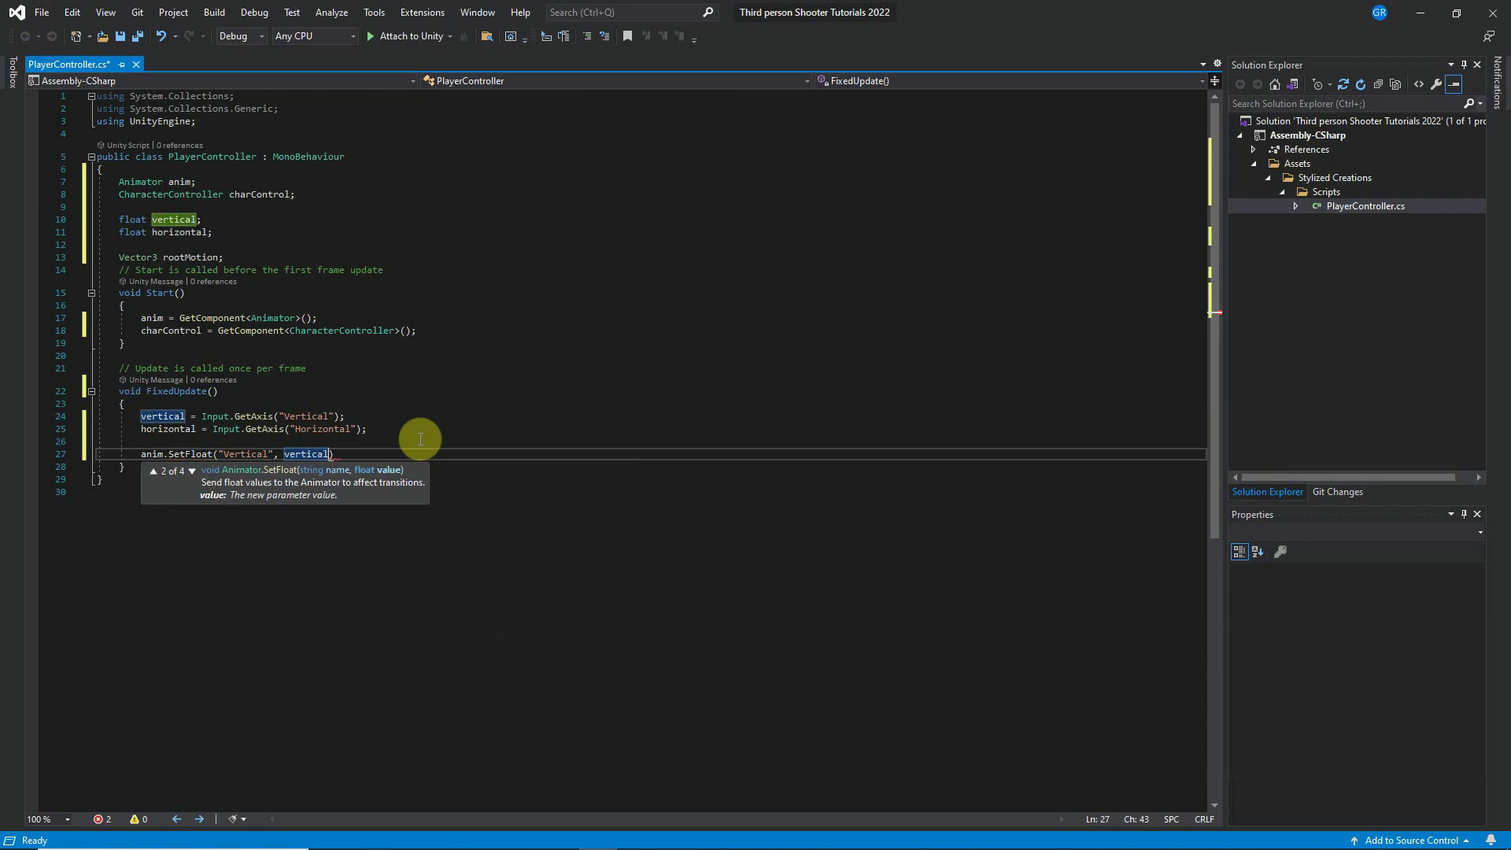
{"action": "type", "text": ");"}
On the following line of FixedUpdate, add anim.SetFloat("Horizontal", horizontal);.
{"action": "key", "text": "Return"}
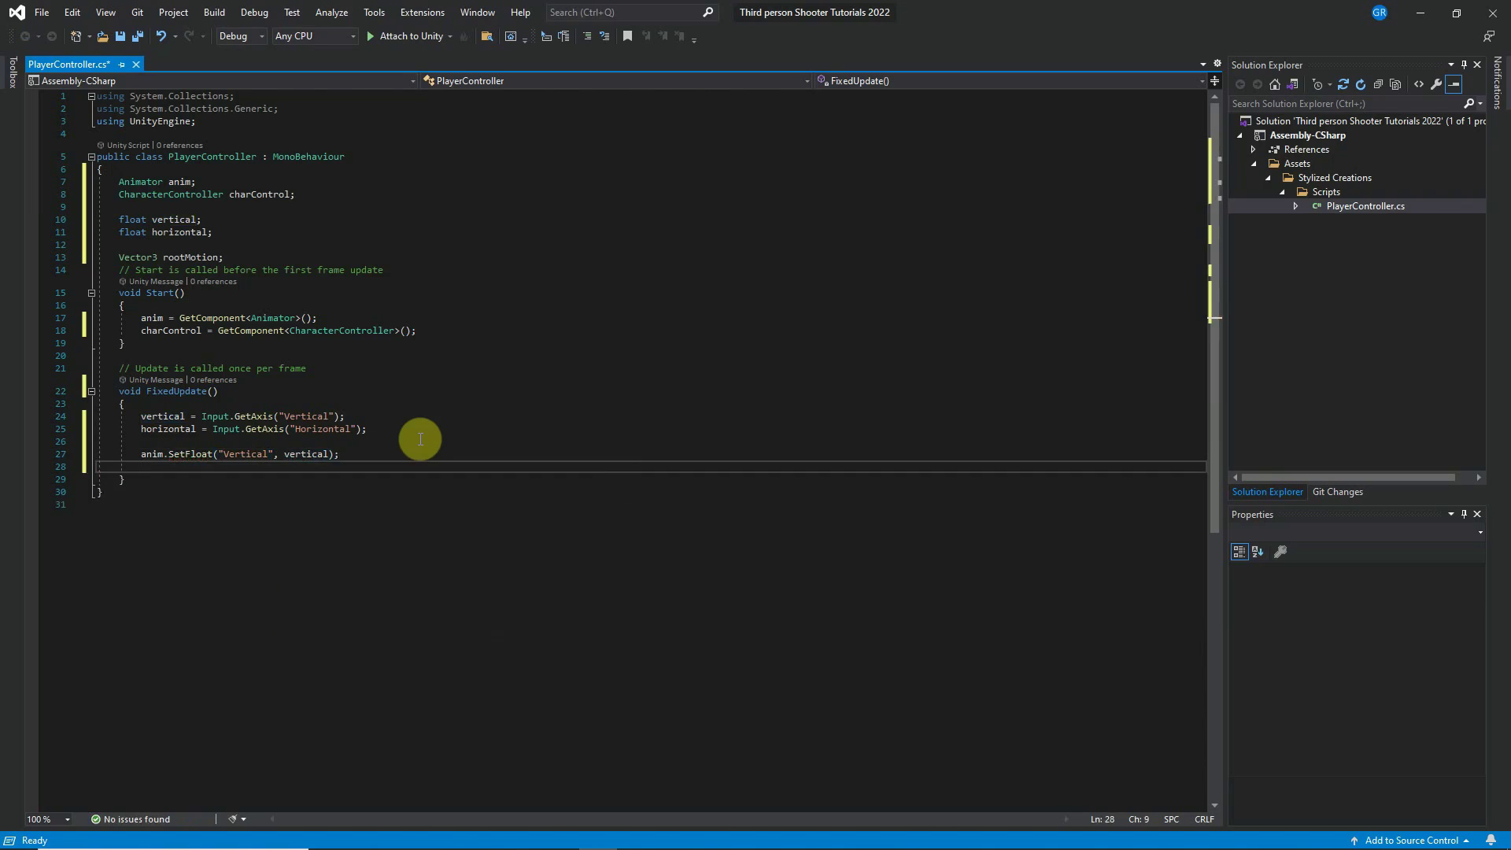
{"action": "type", "text": "anim.Set"}
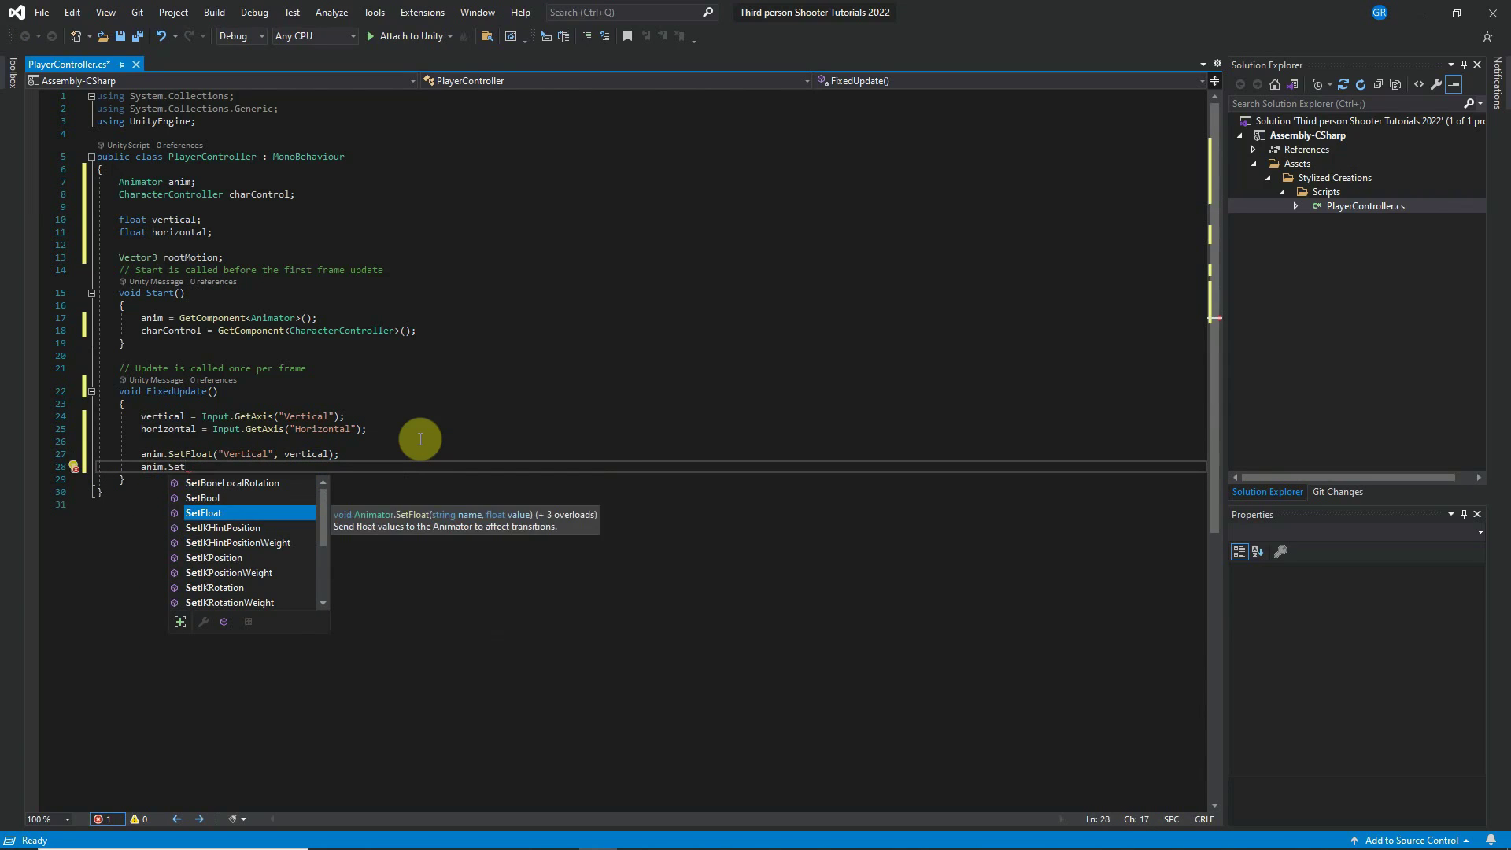
{"action": "key", "text": "Tab"}
{"action": "type", "text": "("}
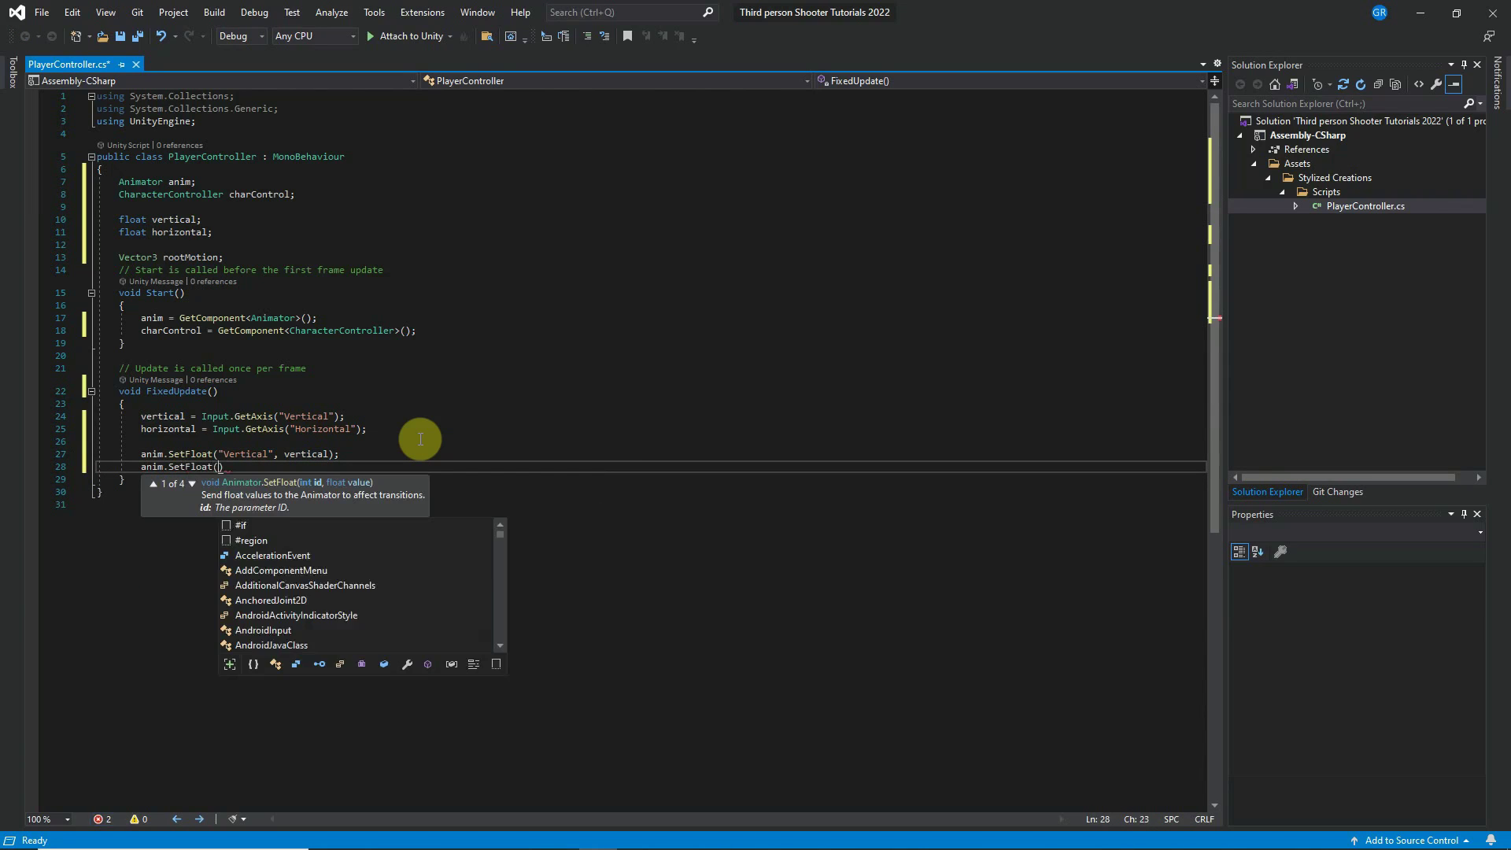
{"action": "type", "text": "\""}
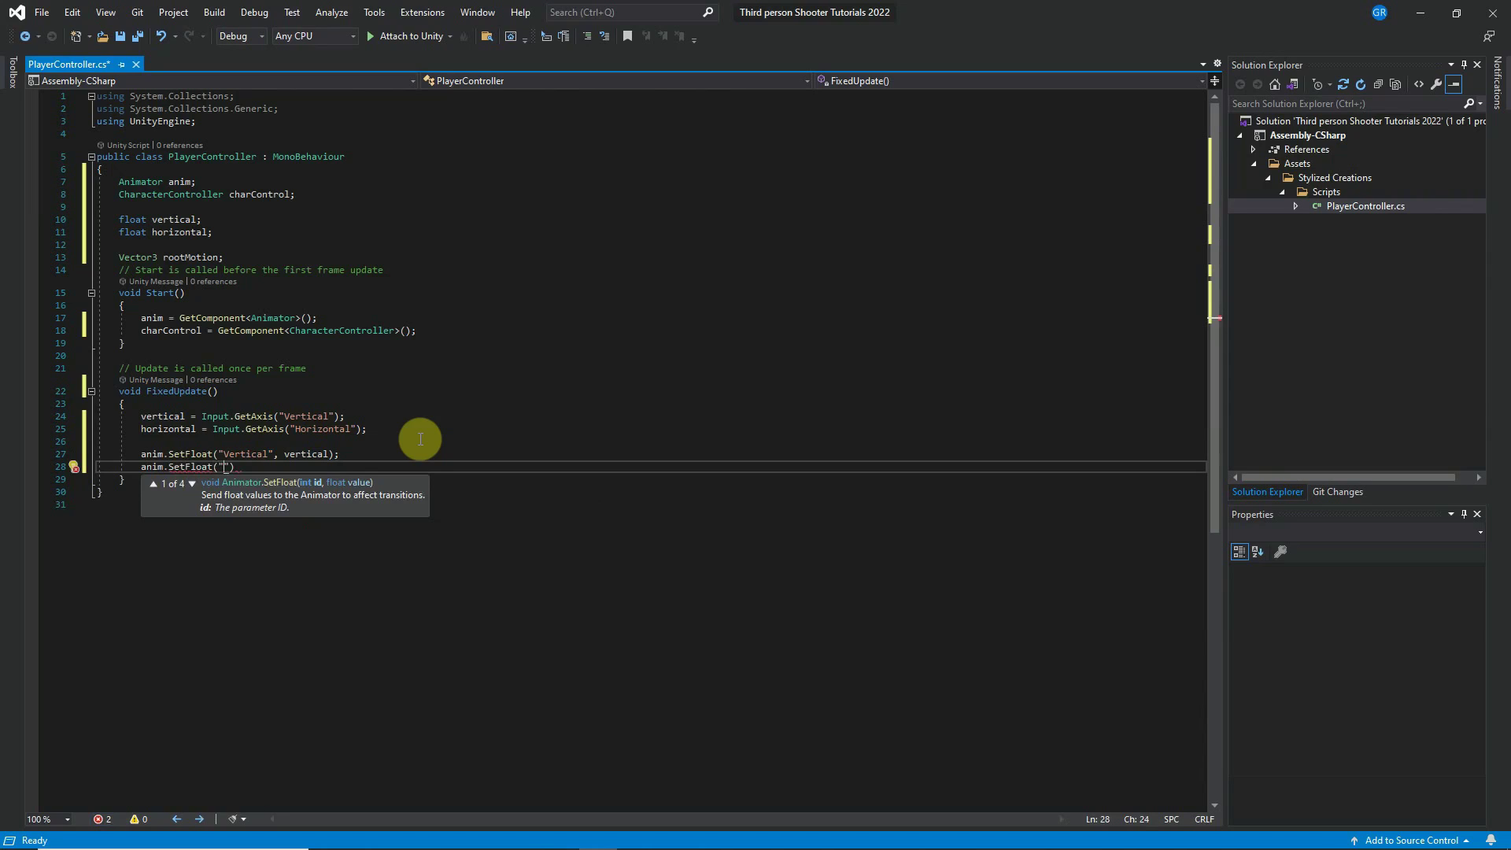
{"action": "type", "text": "Horizontta"}
{"action": "key", "text": "BackSpace"}
{"action": "key", "text": "BackSpace"}
{"action": "type", "text": "al\", horizontal"}
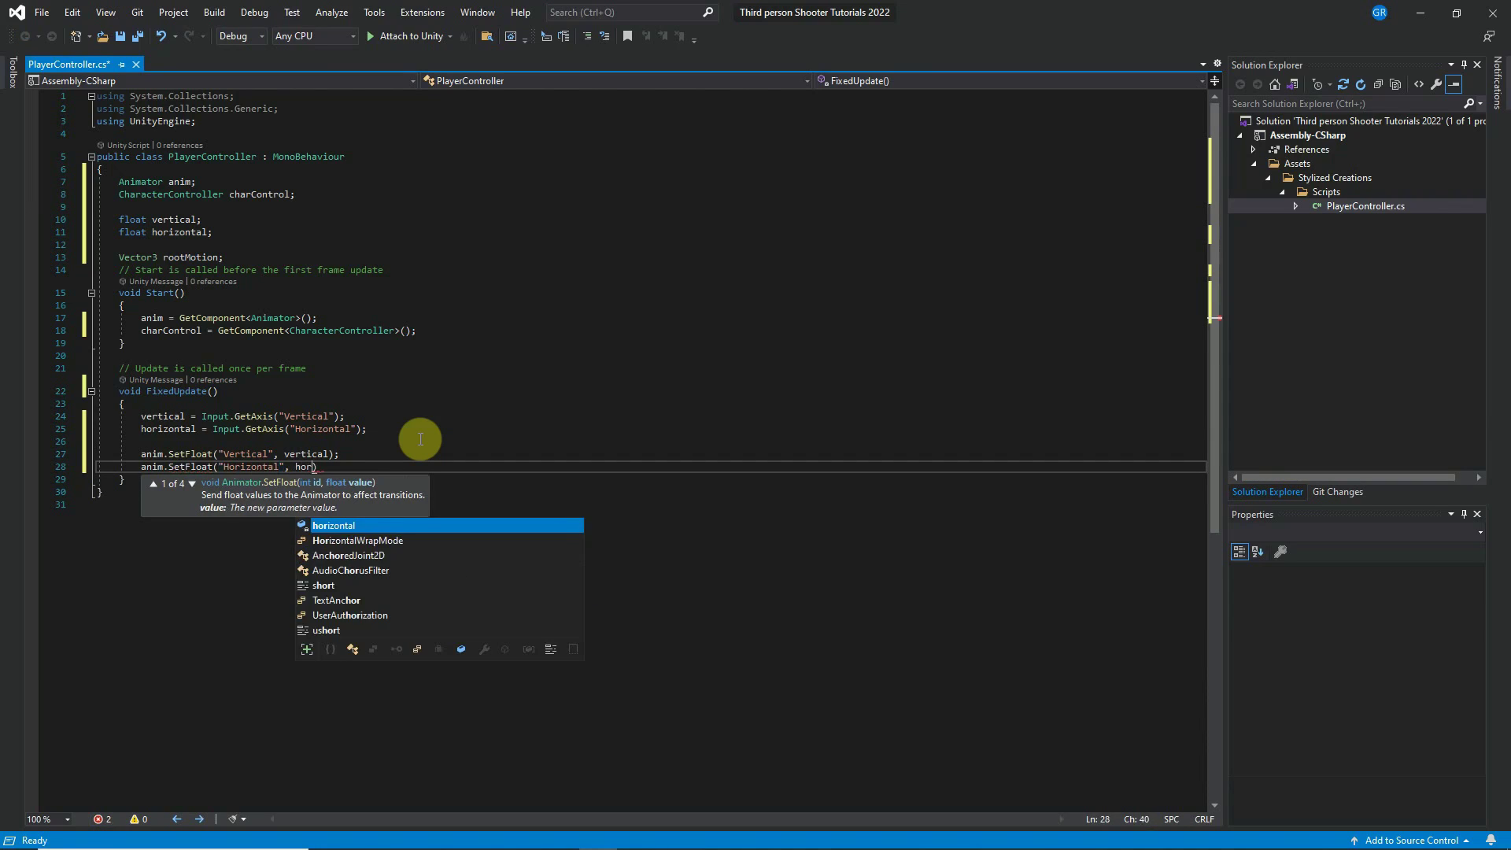
{"action": "type", "text": ");"}
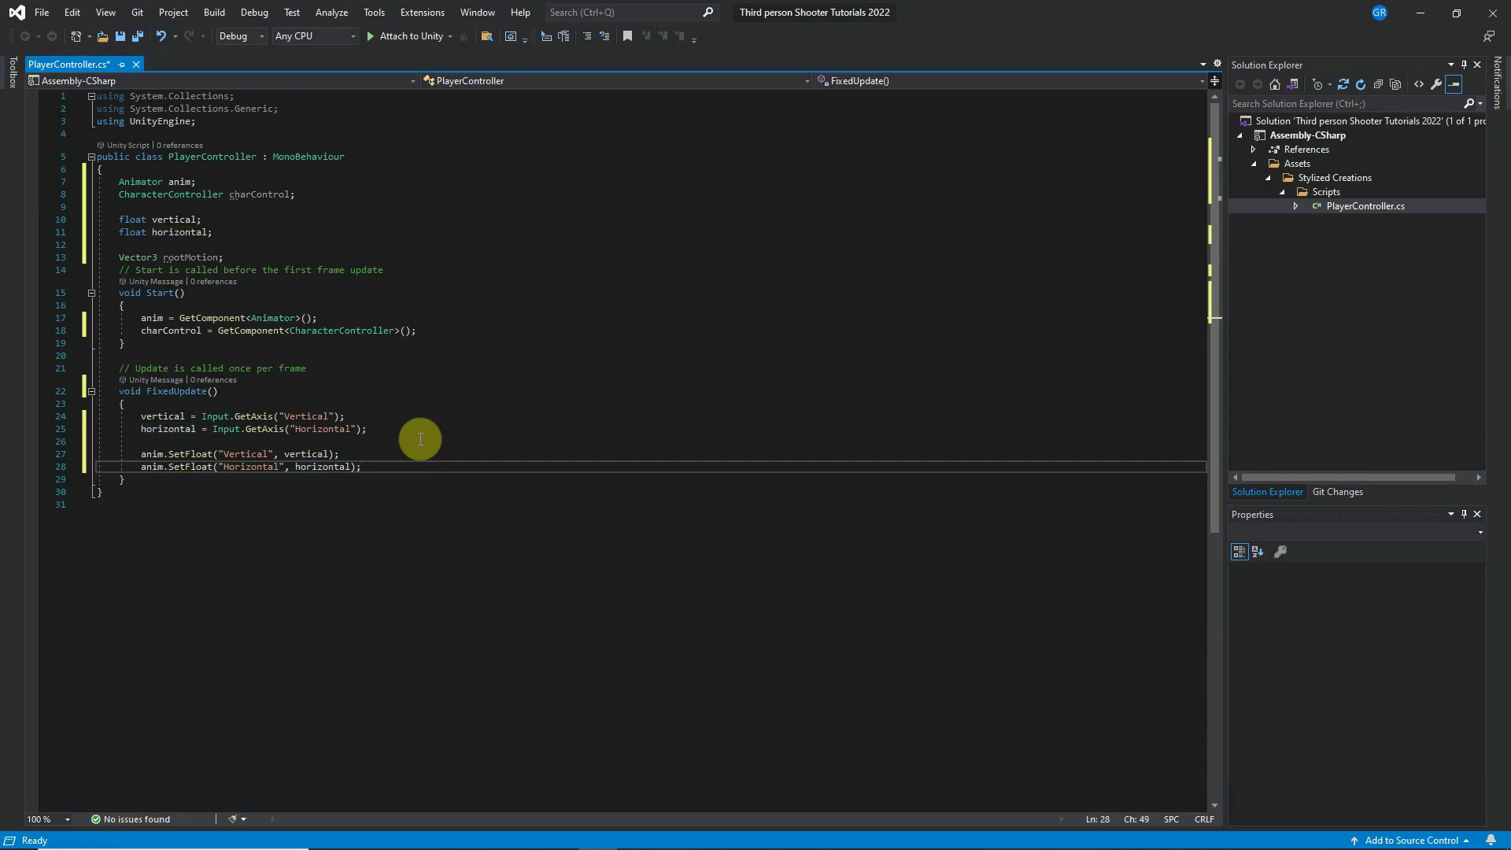
Below FixedUpdate, add an empty private void OnAnimatorMove() method.
{"action": "key", "text": "Down"}
{"action": "key", "text": "Up"}
{"action": "key", "text": "Down"}
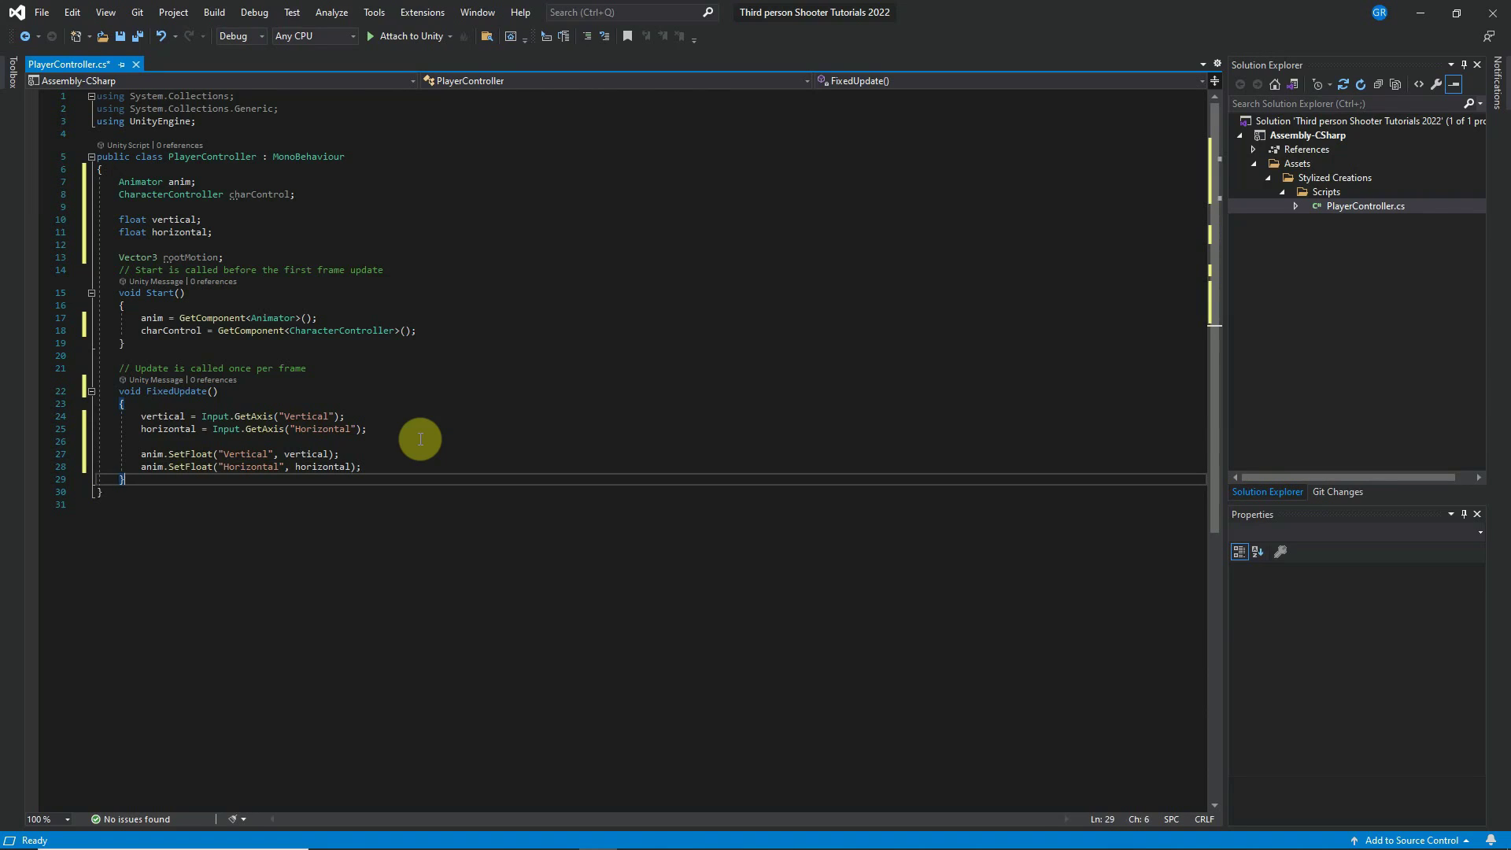
{"action": "key", "text": "Return"}
{"action": "key", "text": "Return"}
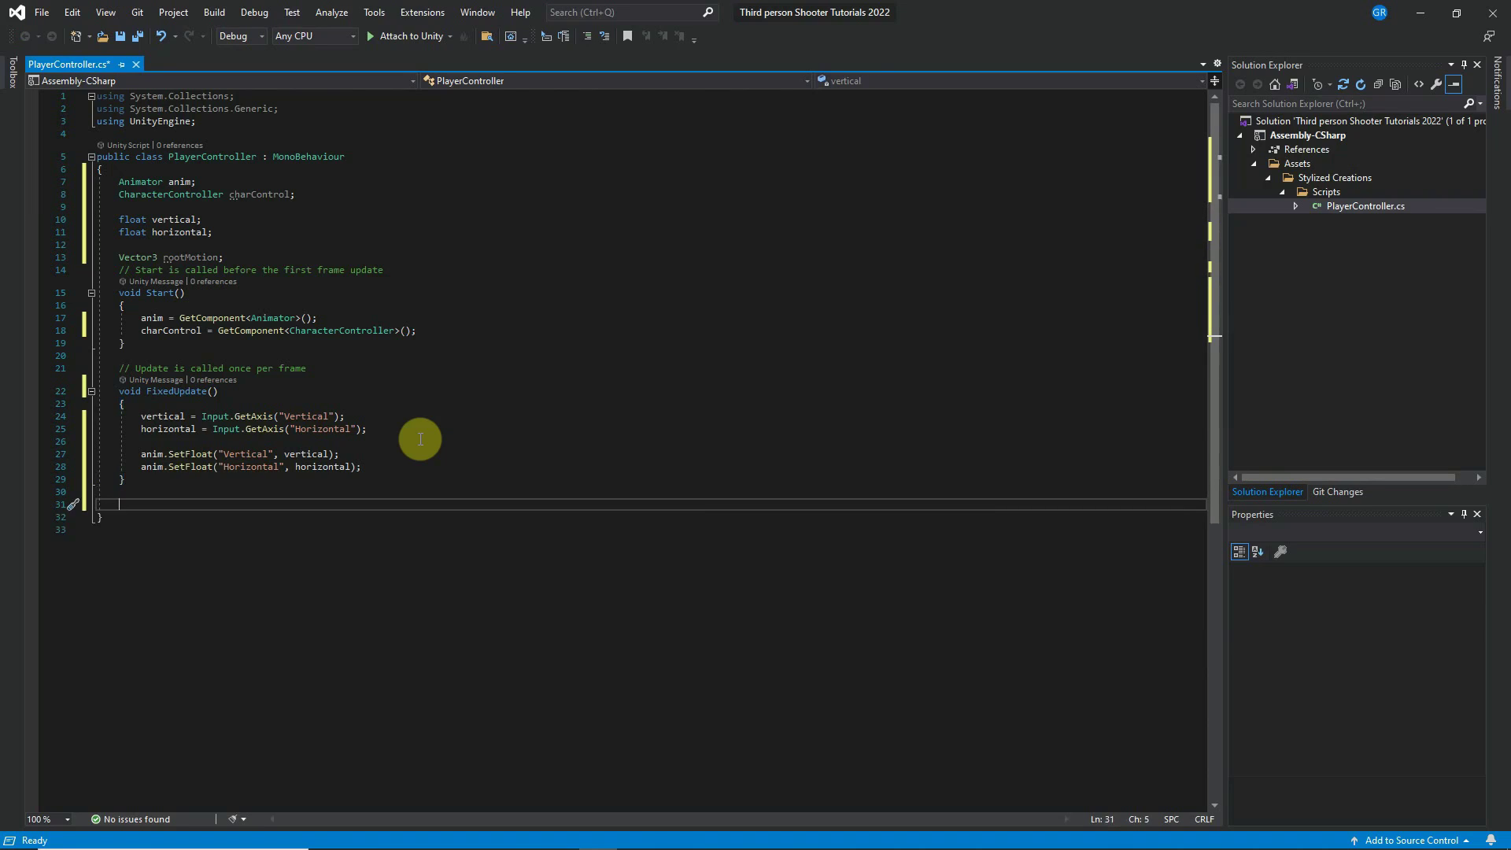
{"action": "type", "text": "OnAni"}
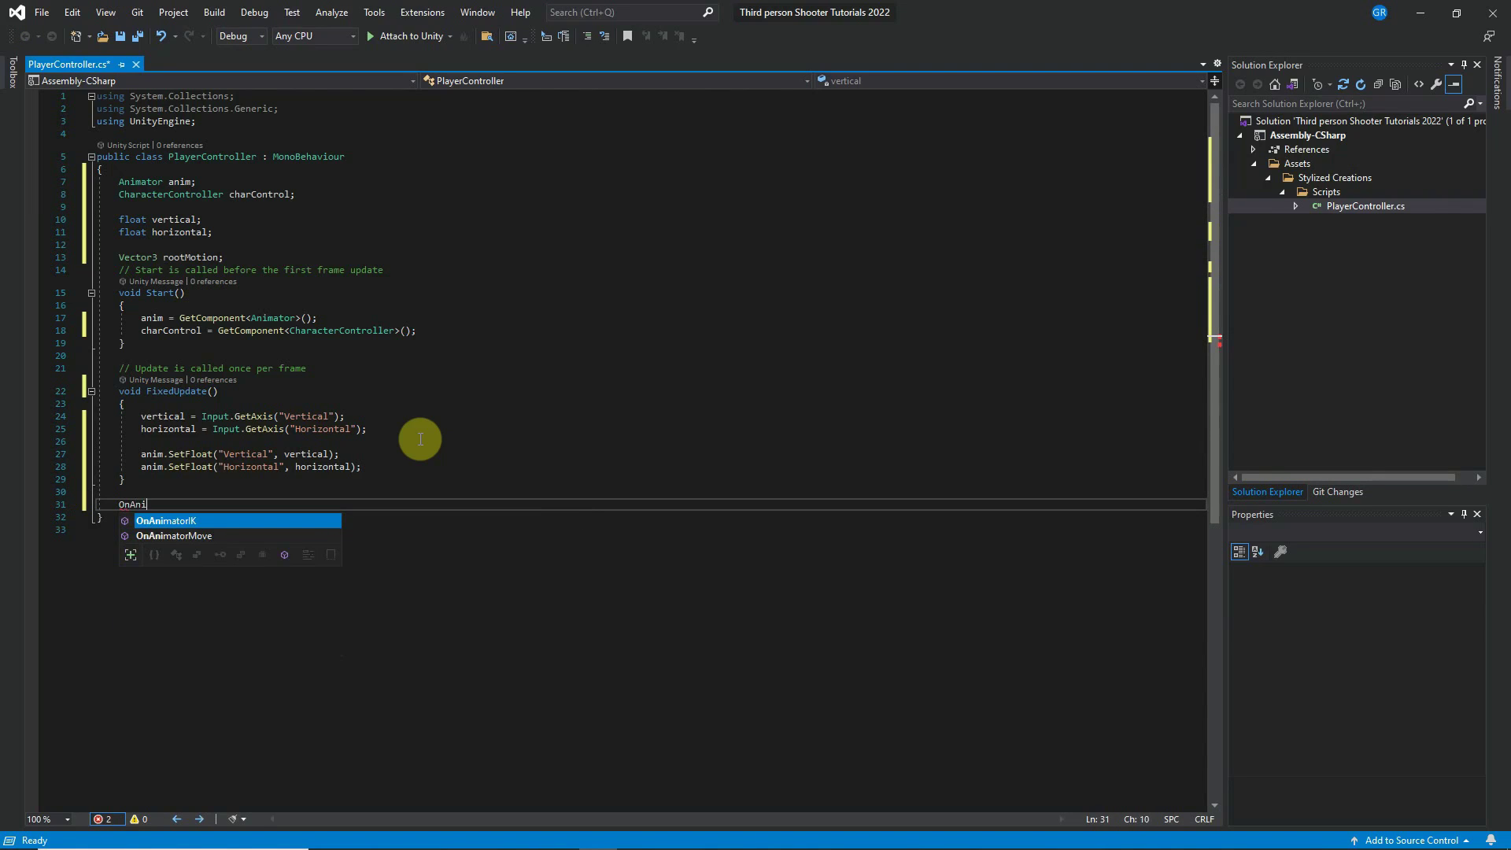
{"action": "key", "text": "Down"}
{"action": "key", "text": "Tab"}
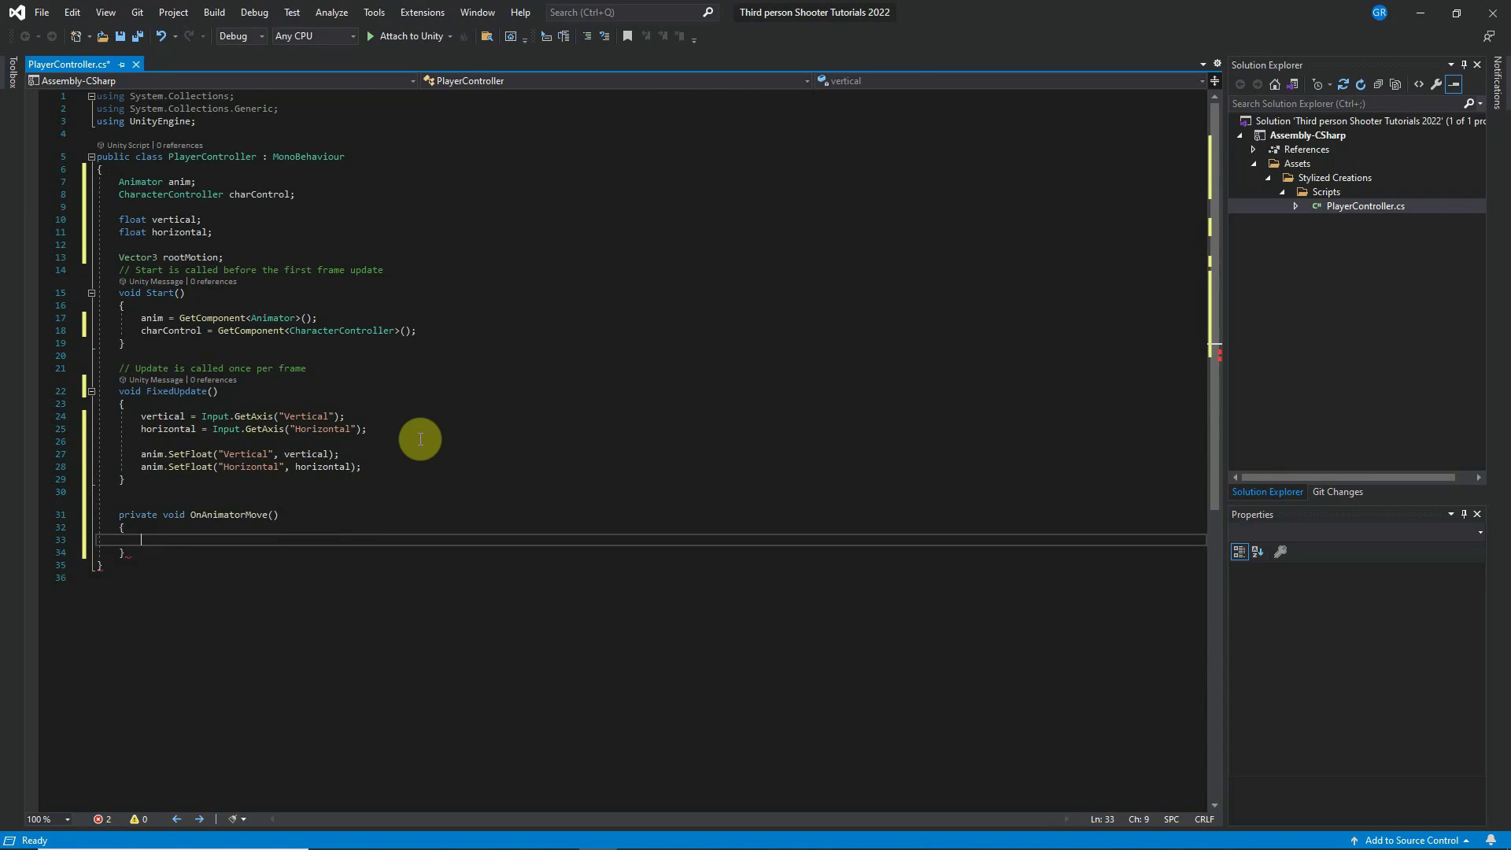
{"action": "key", "text": "Up"}
{"action": "key", "text": "Up"}
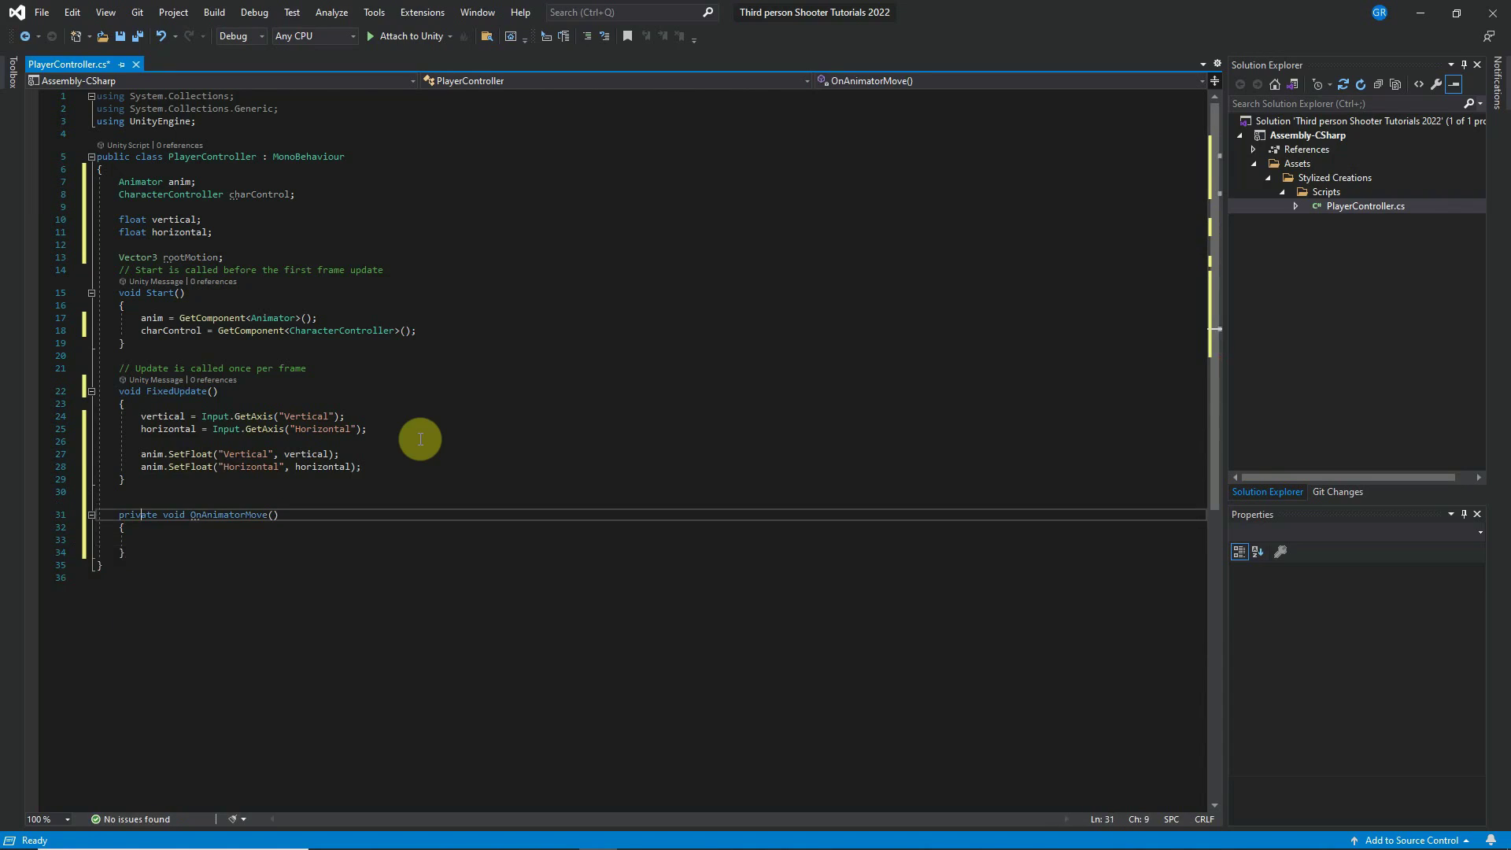
{"action": "key", "text": "Down"}
{"action": "key", "text": "Down"}
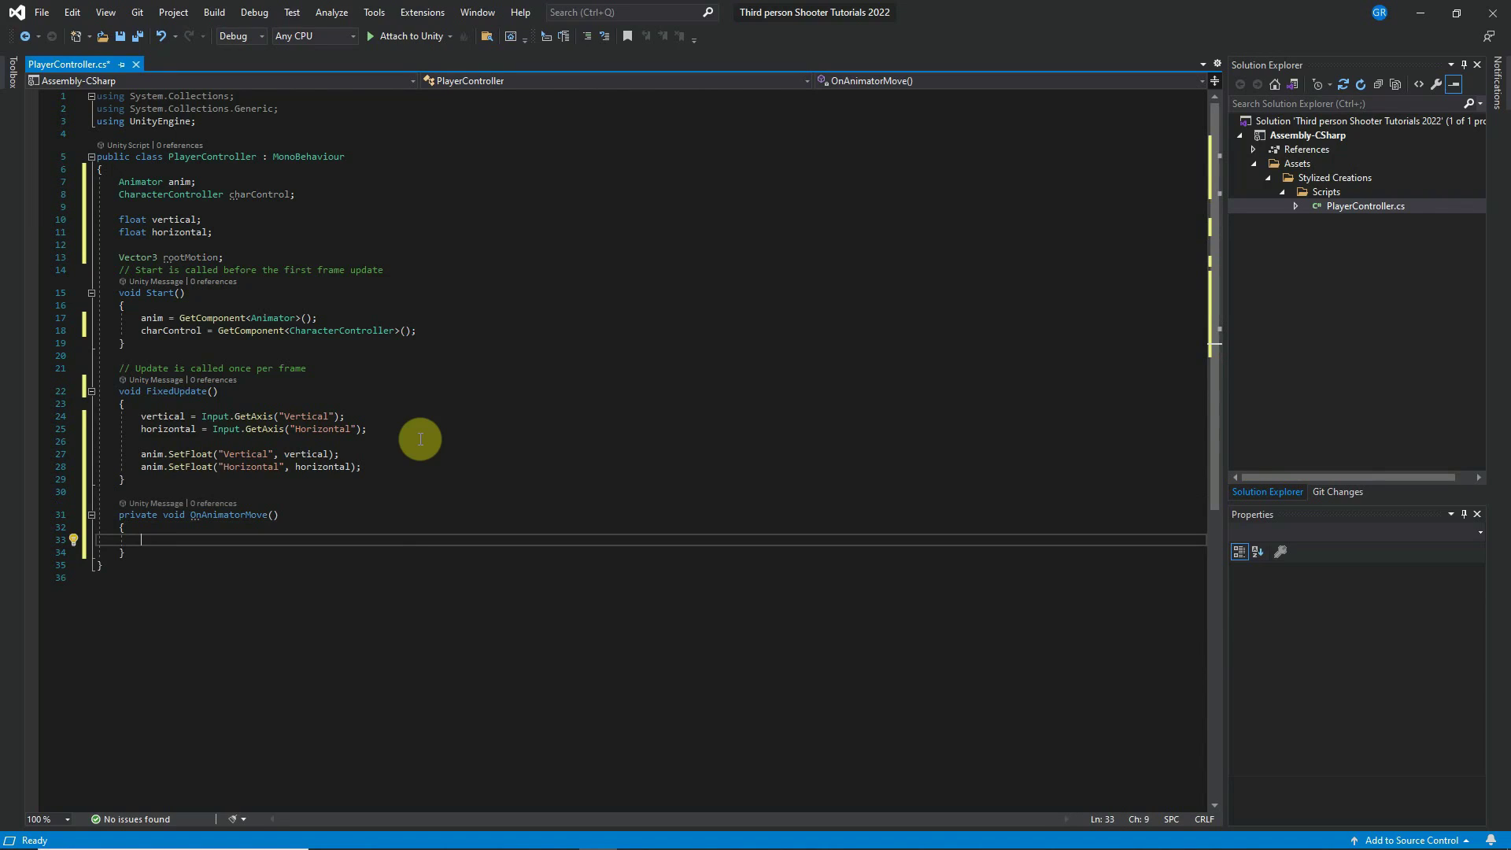
Inside OnAnimatorMove, add the animator's position change to the root motion with rootMotion += anim.deltaPosition;.
{"action": "type", "text": "rootMotion "}
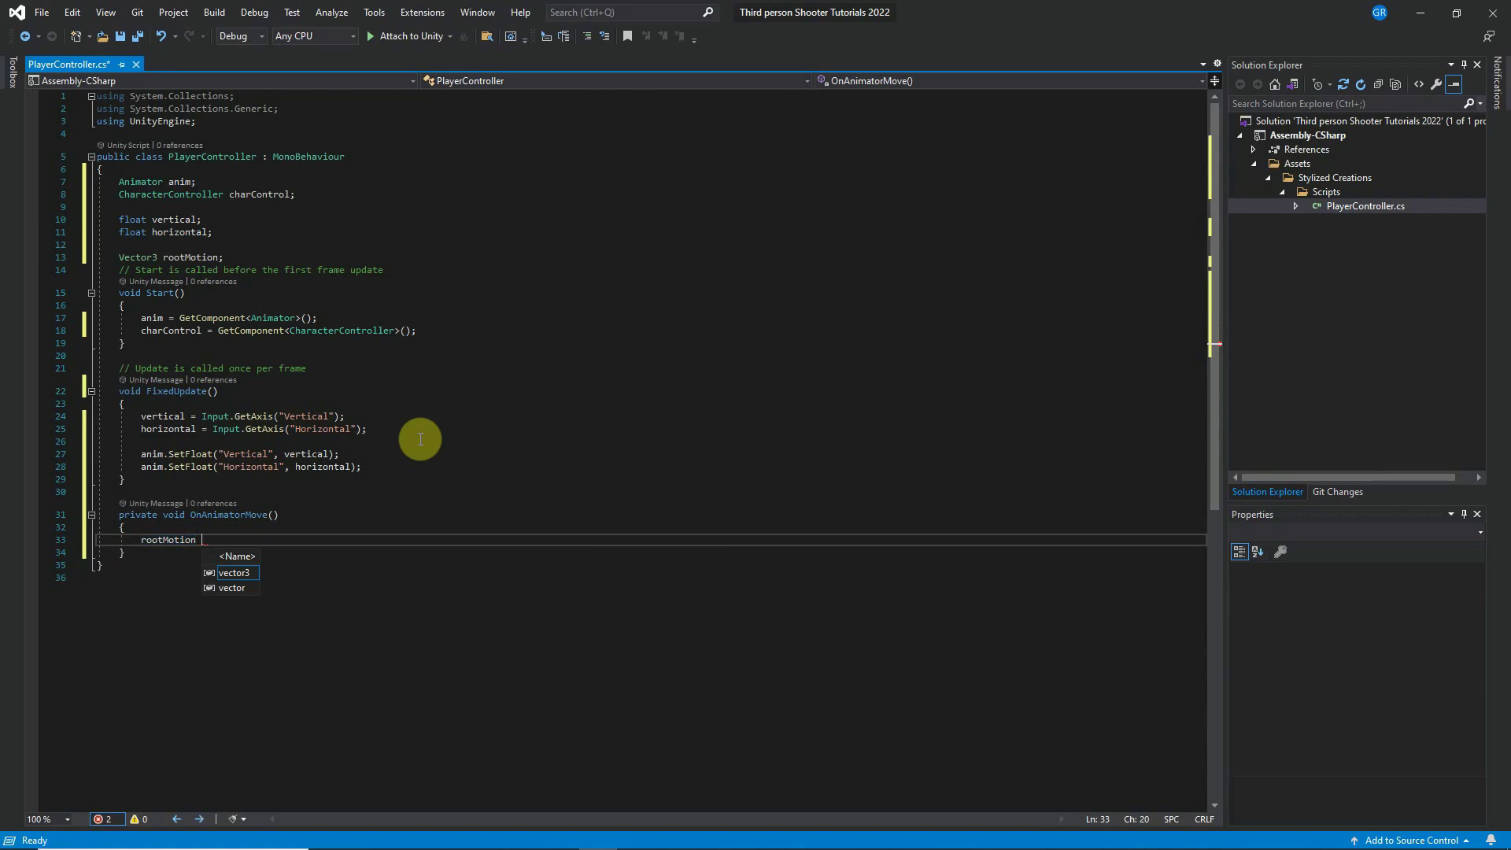
{"action": "type", "text": "+= ani"}
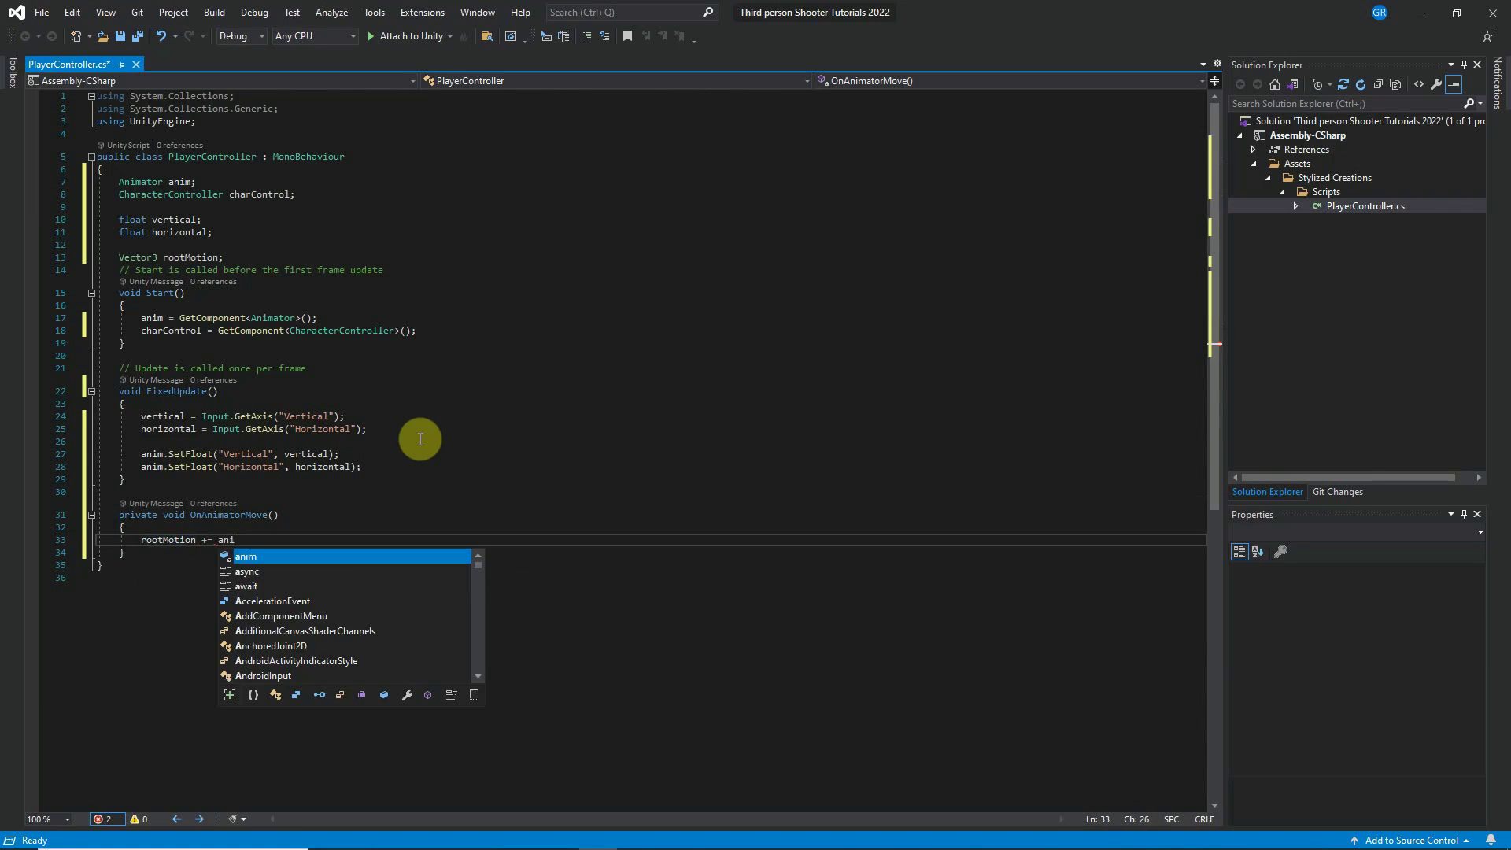
{"action": "type", "text": "m.del"}
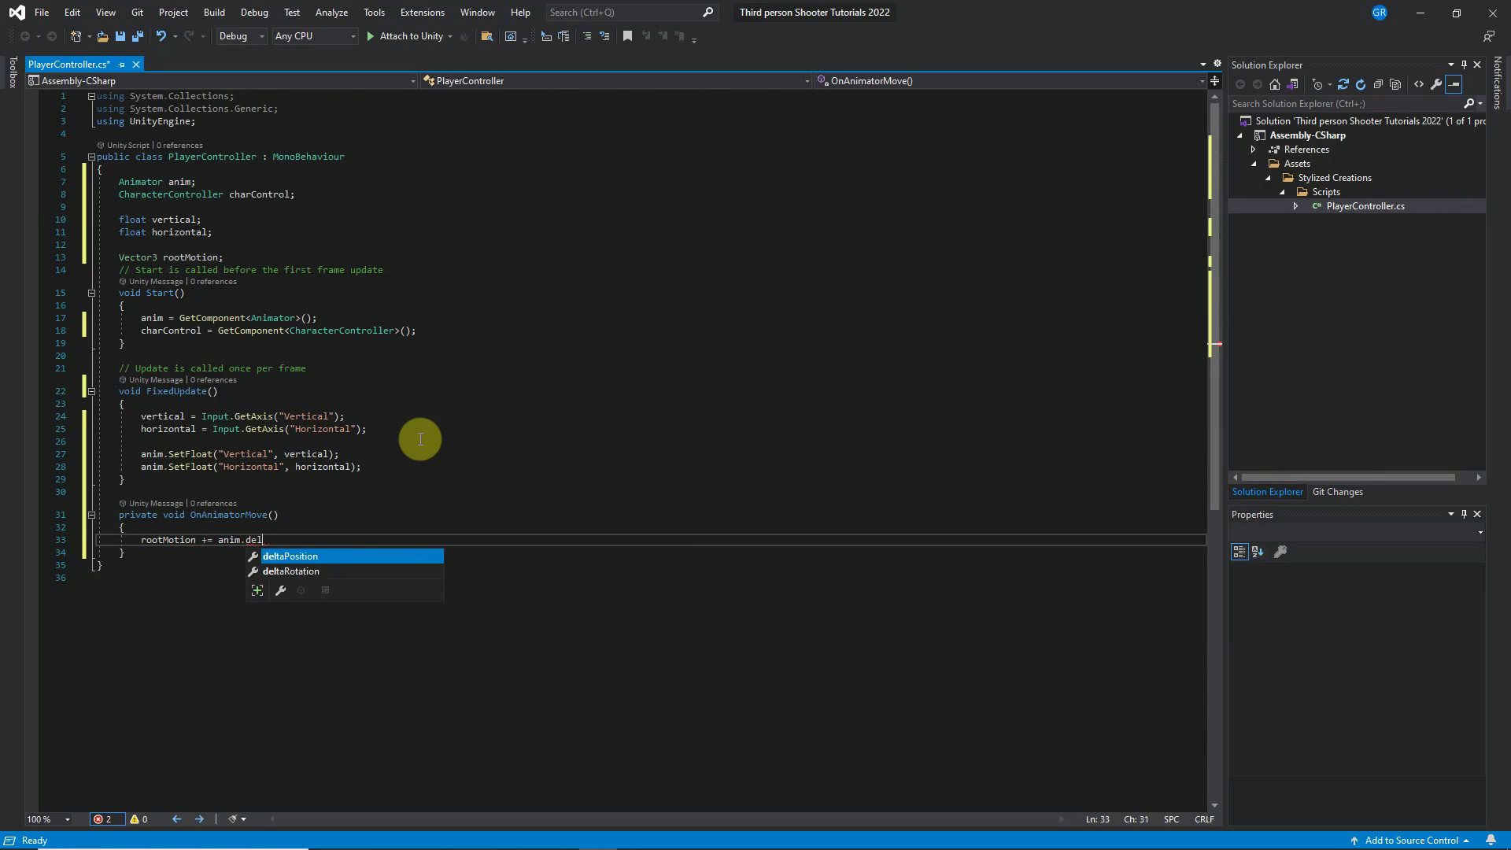
{"action": "key", "text": "Down"}
{"action": "key", "text": "Up"}
{"action": "key", "text": "Tab"}
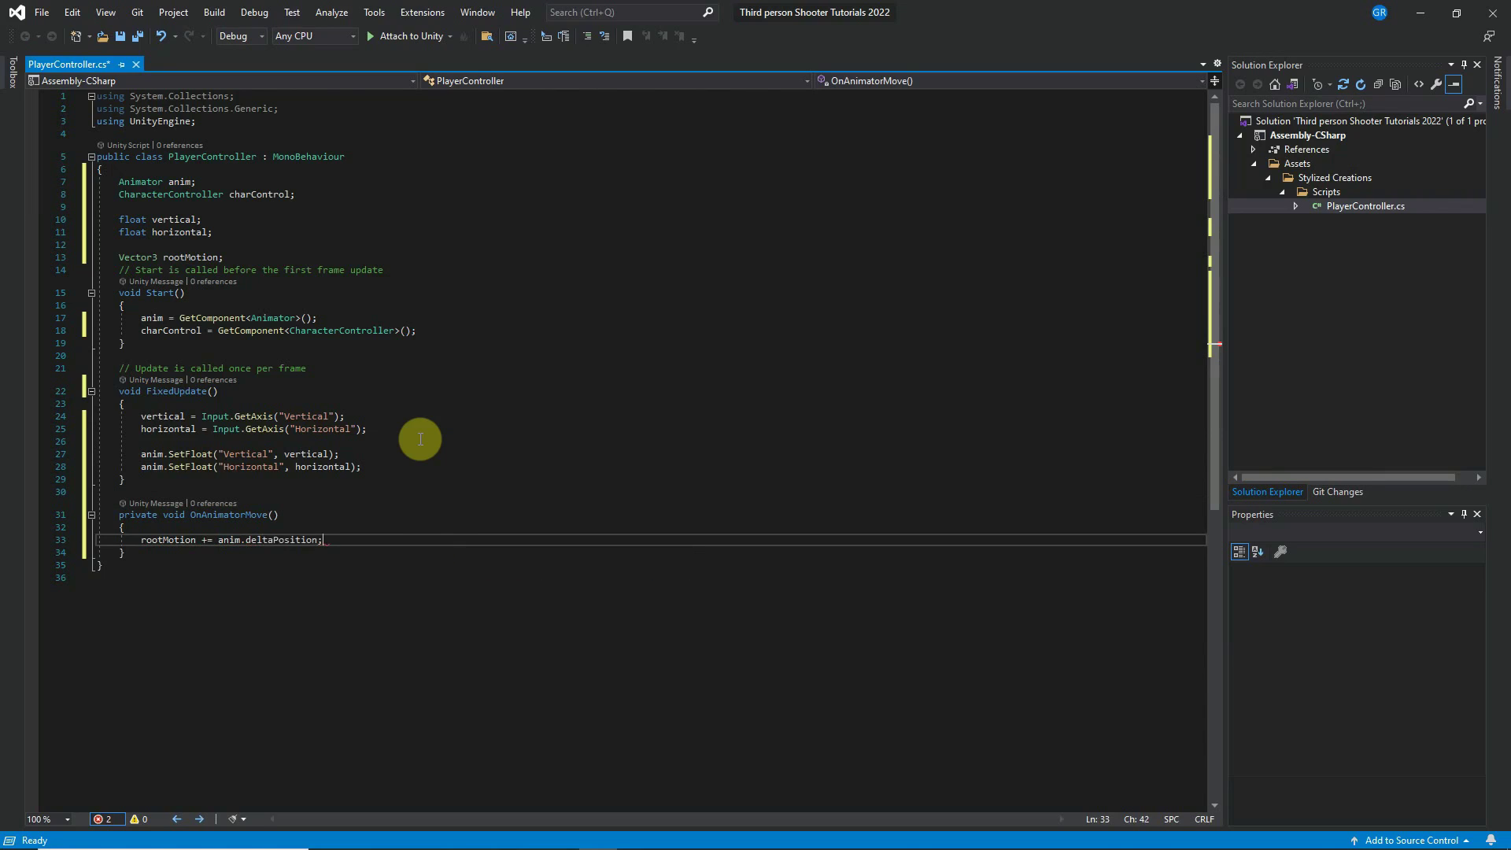
{"action": "type", "text": ";"}
Below OnAnimatorMove, add an empty private void OnGround() method with braces.
{"action": "key", "text": "Down"}
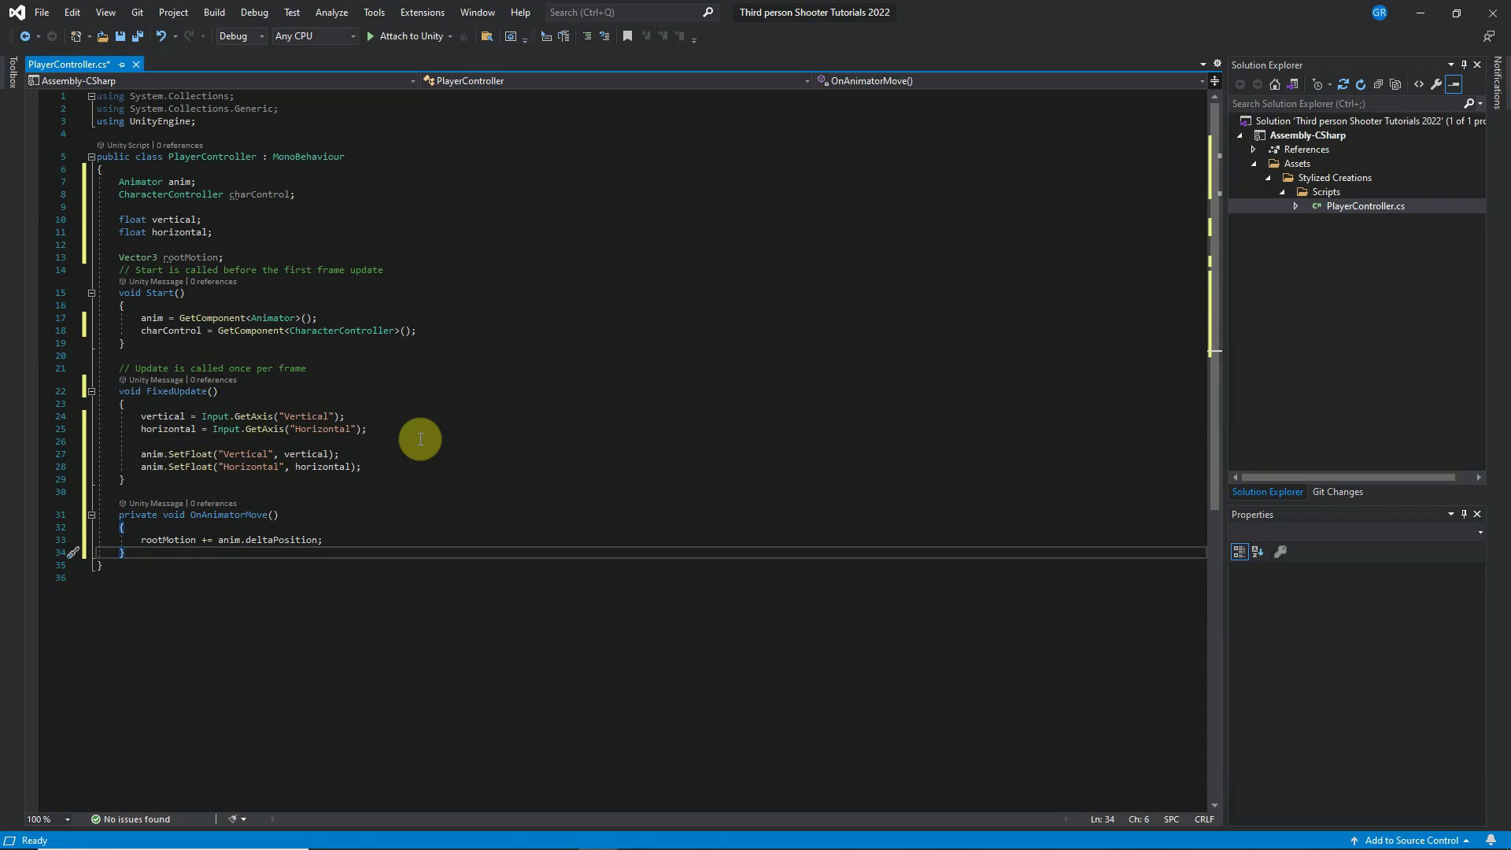
{"action": "key", "text": "Return"}
{"action": "key", "text": "Return"}
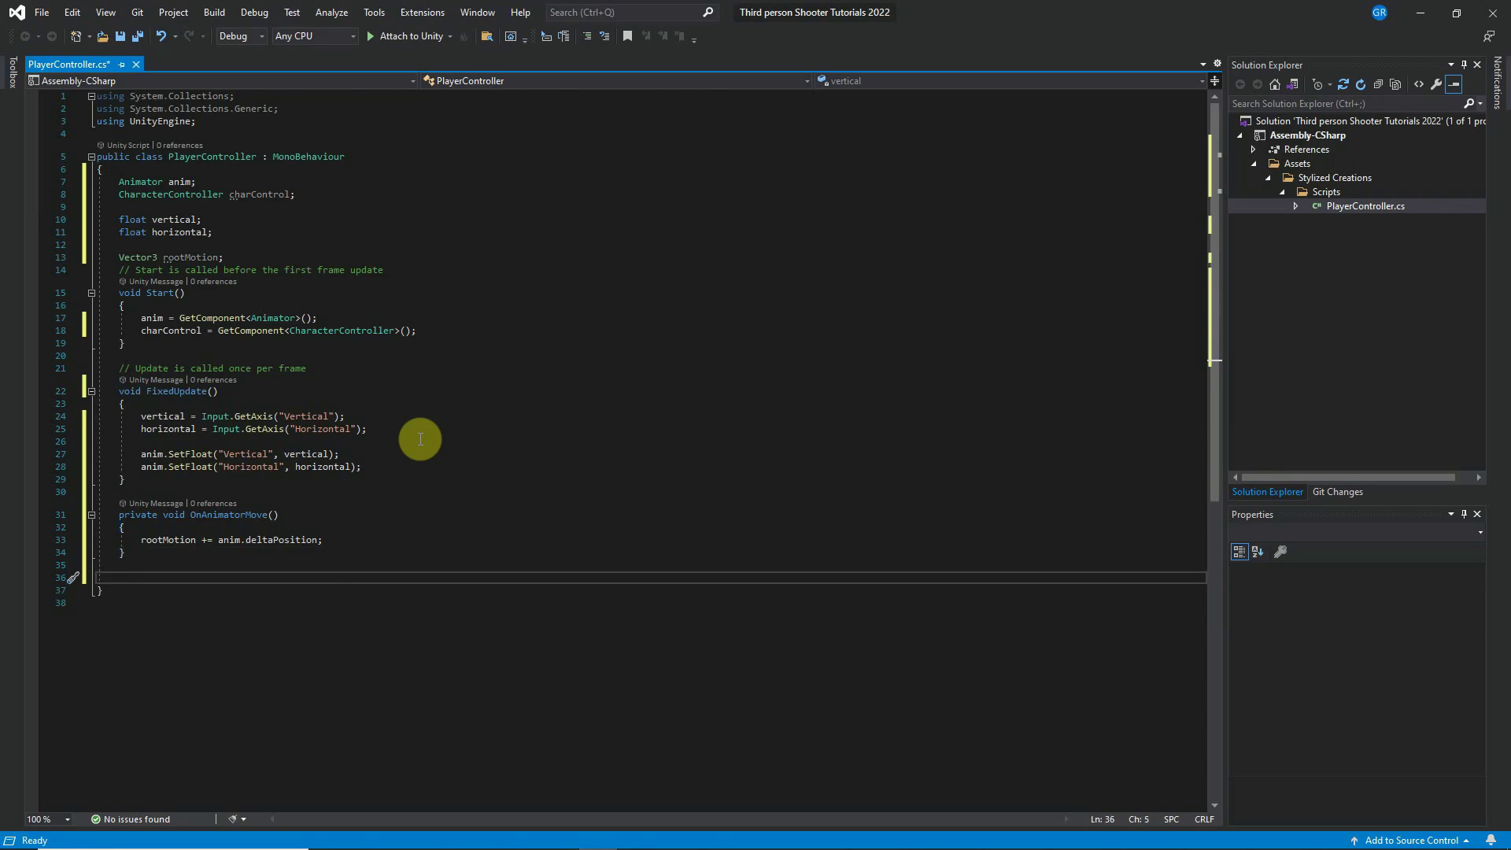
{"action": "type", "text": "private void "}
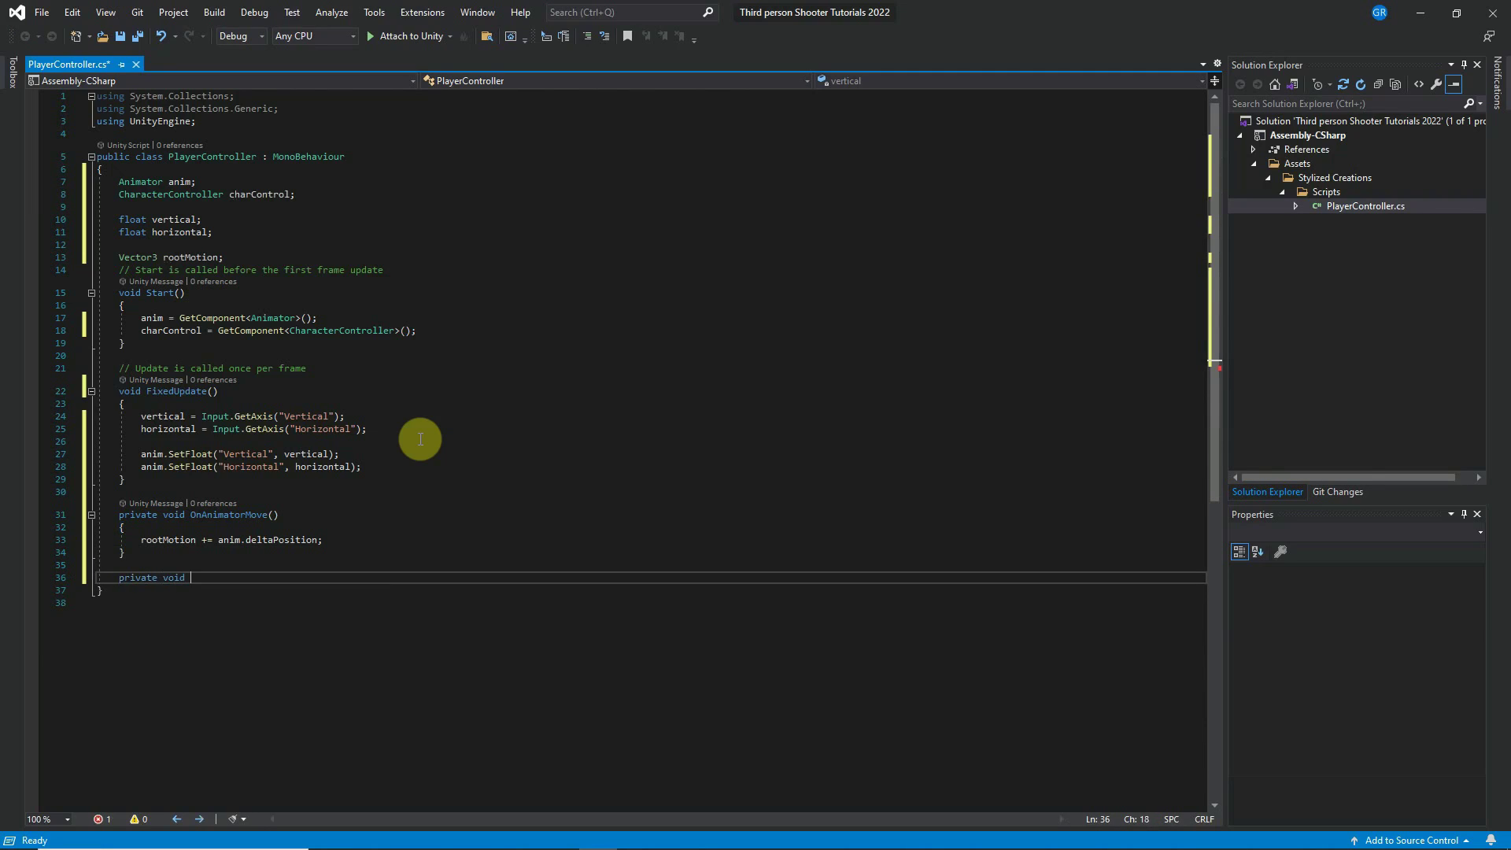
{"action": "type", "text": "OnGrou"}
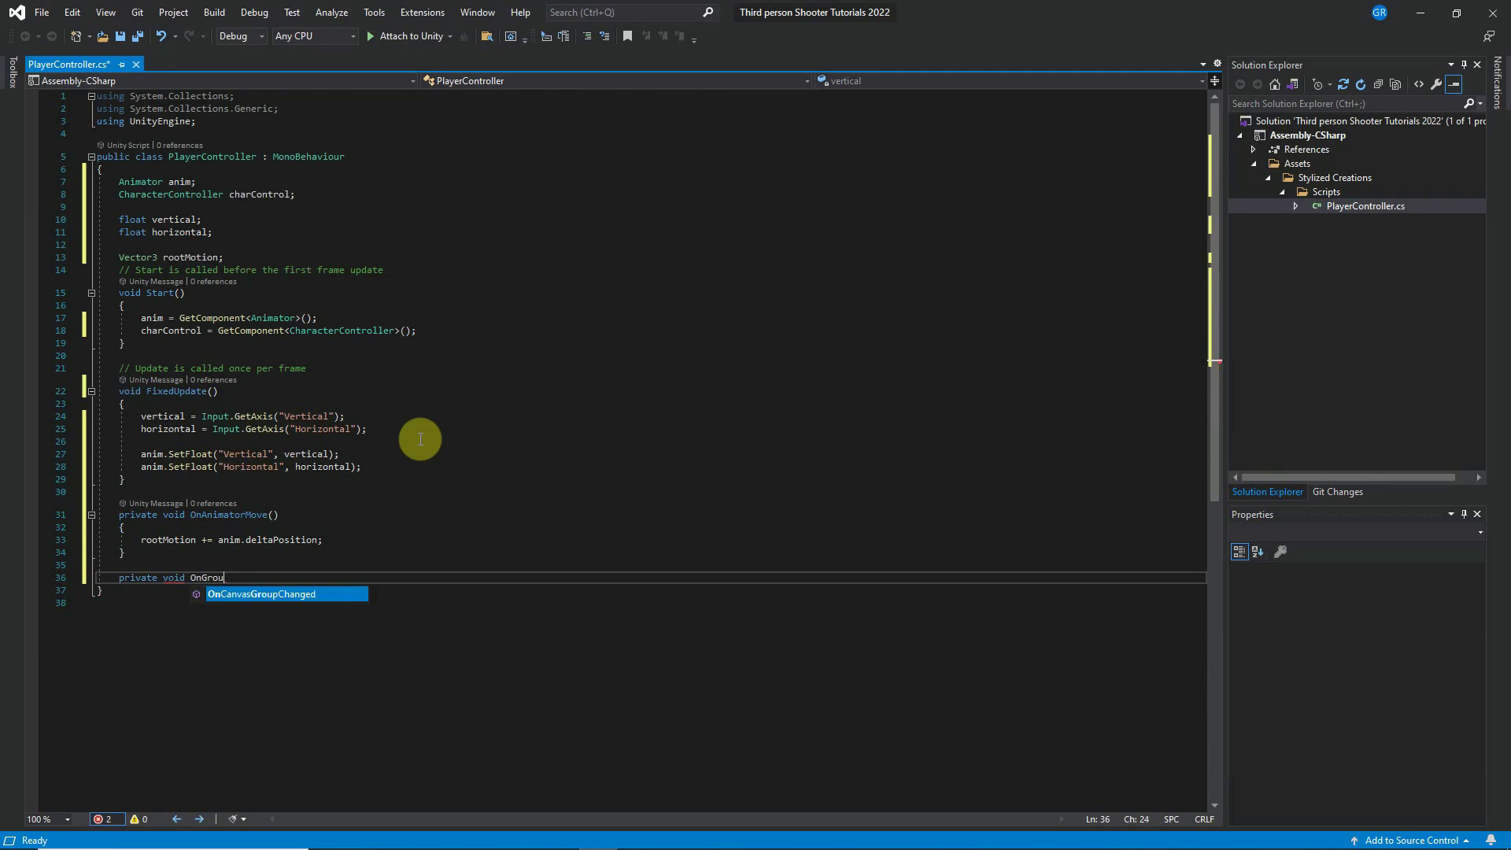
{"action": "type", "text": "nd()"}
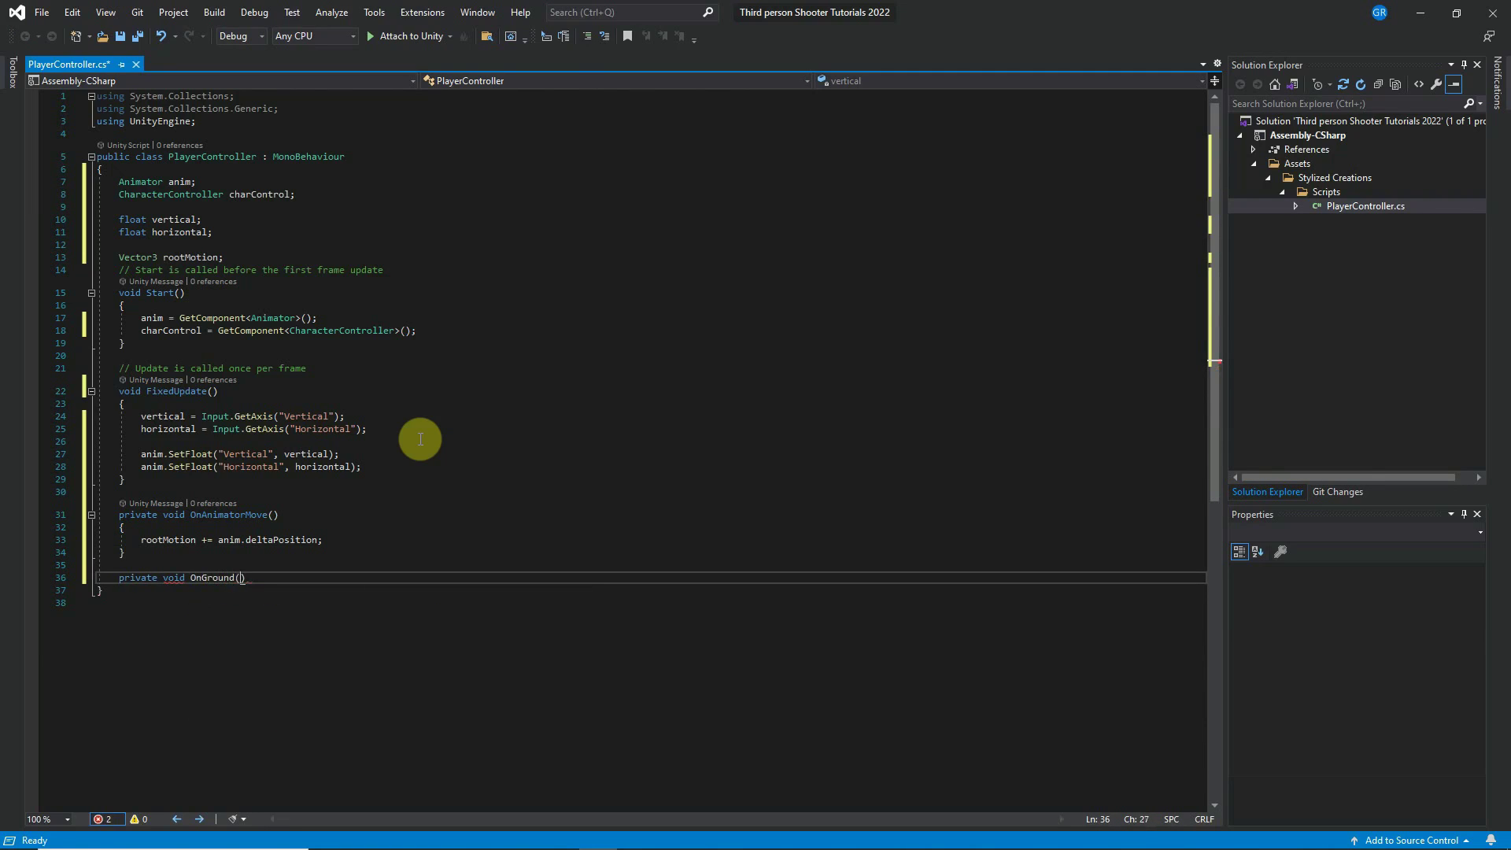
{"action": "key", "text": "Return"}
{"action": "type", "text": "{"}
{"action": "key", "text": "Return"}
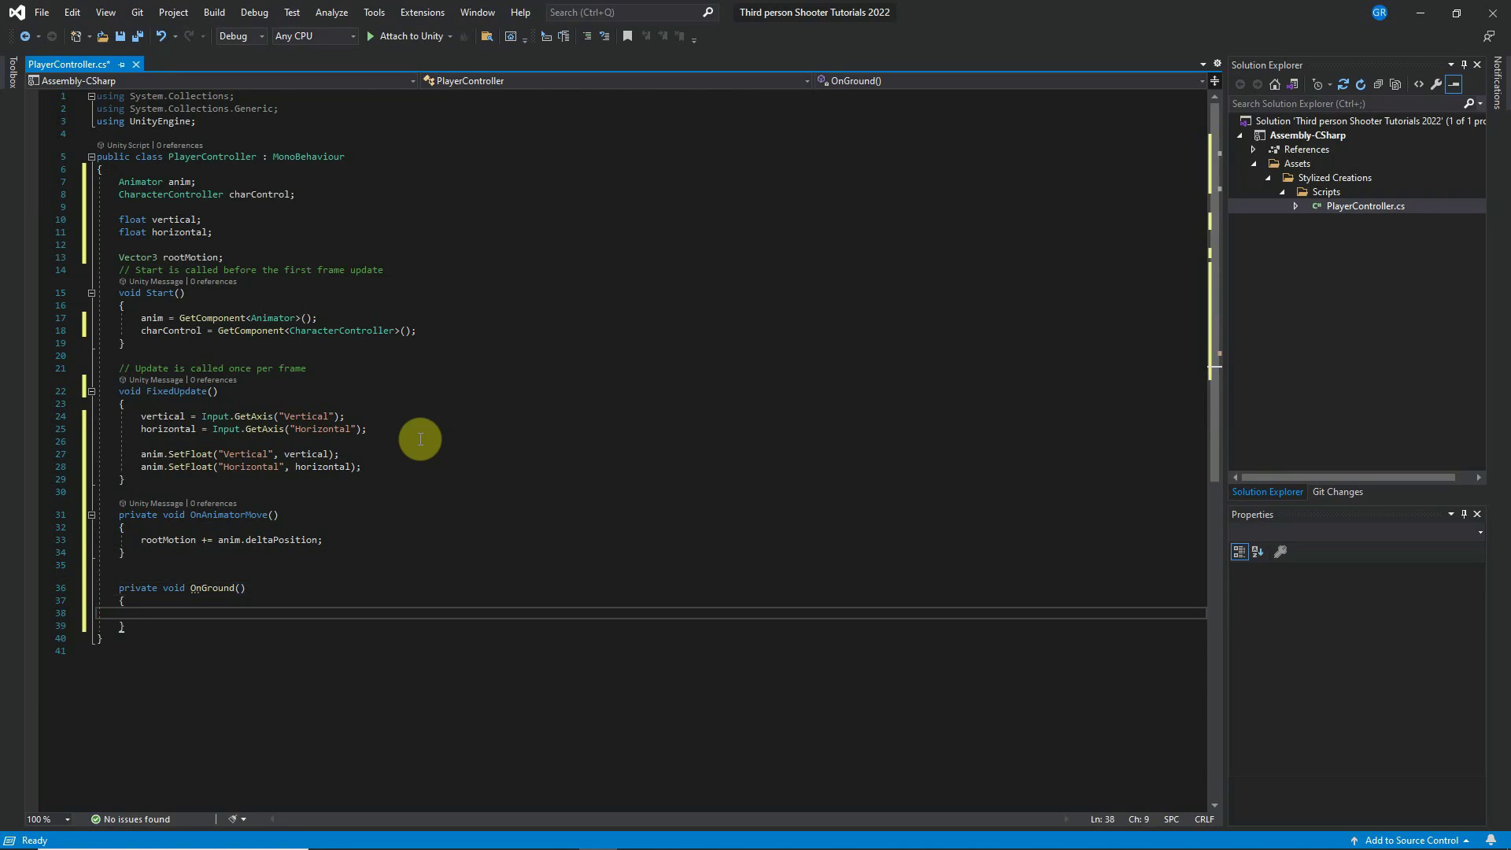
Inside OnGround, move the character controller by the root motion with charControl.Move(rootMotion);.
{"action": "type", "text": "char"}
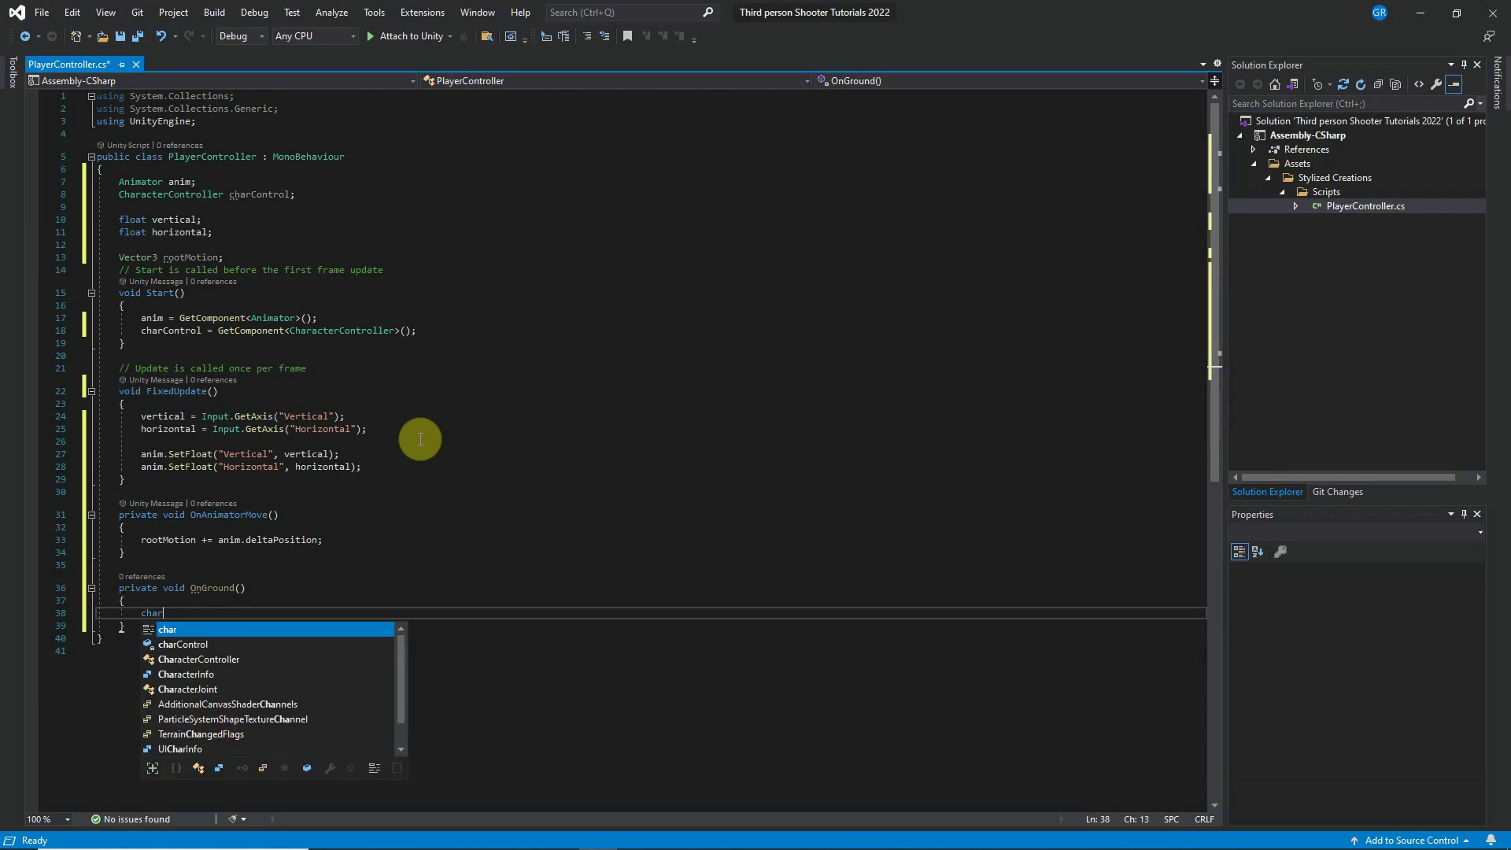
{"action": "key", "text": "Tab"}
{"action": "type", "text": ".M"}
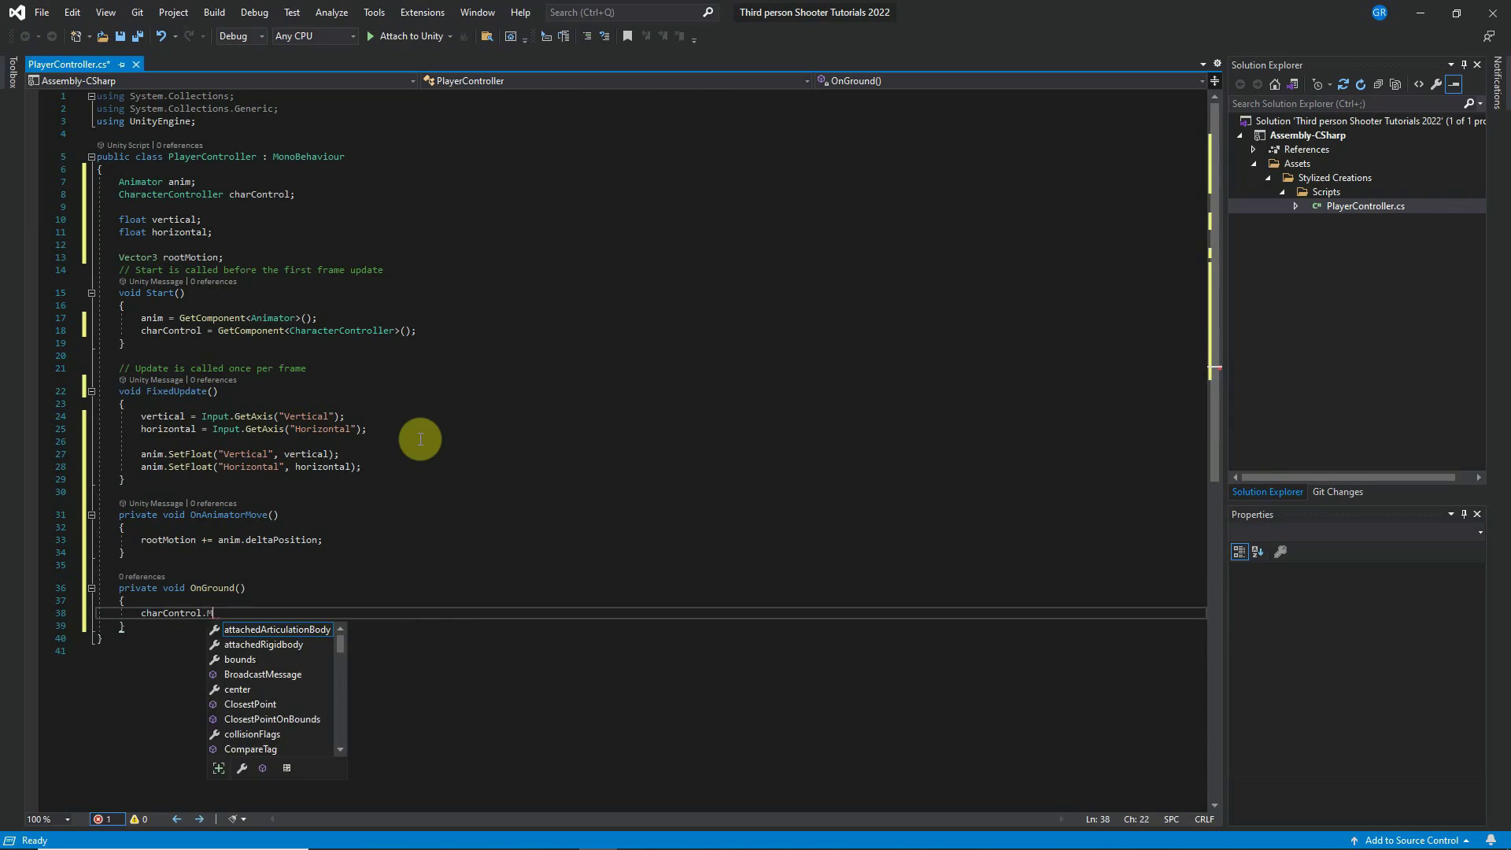
{"action": "type", "text": "ove();"}
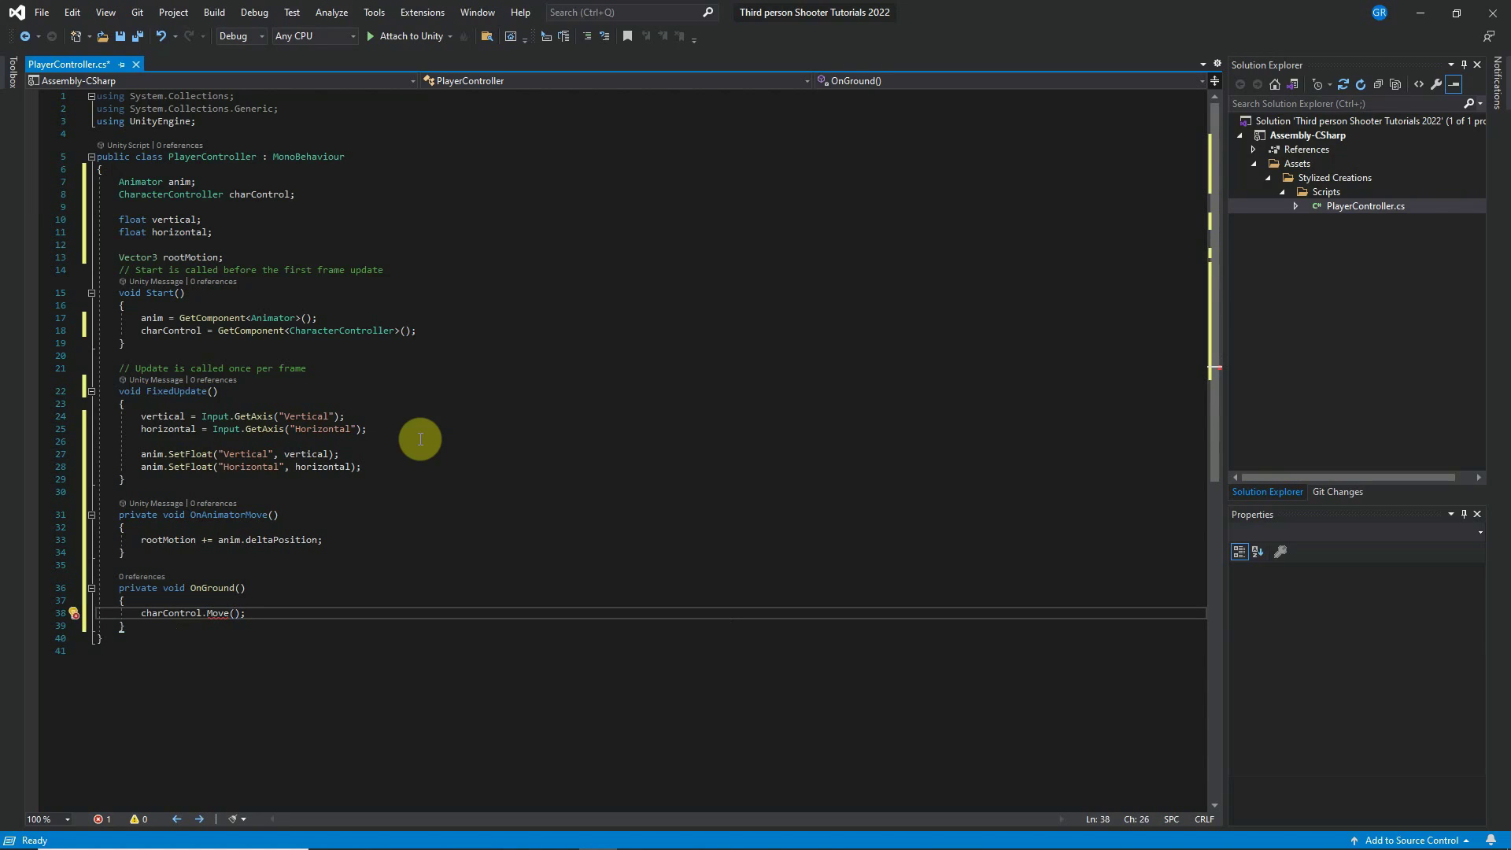
{"action": "key", "text": "Left"}
{"action": "key", "text": "Left"}
{"action": "key", "text": "Right"}
{"action": "key", "text": "Right"}
{"action": "type", "text": "rootMotion);"}
On a new line below the Move call in OnGround, reset the root motion with rootMotion = Vector3.zero;.
{"action": "key", "text": "Return"}
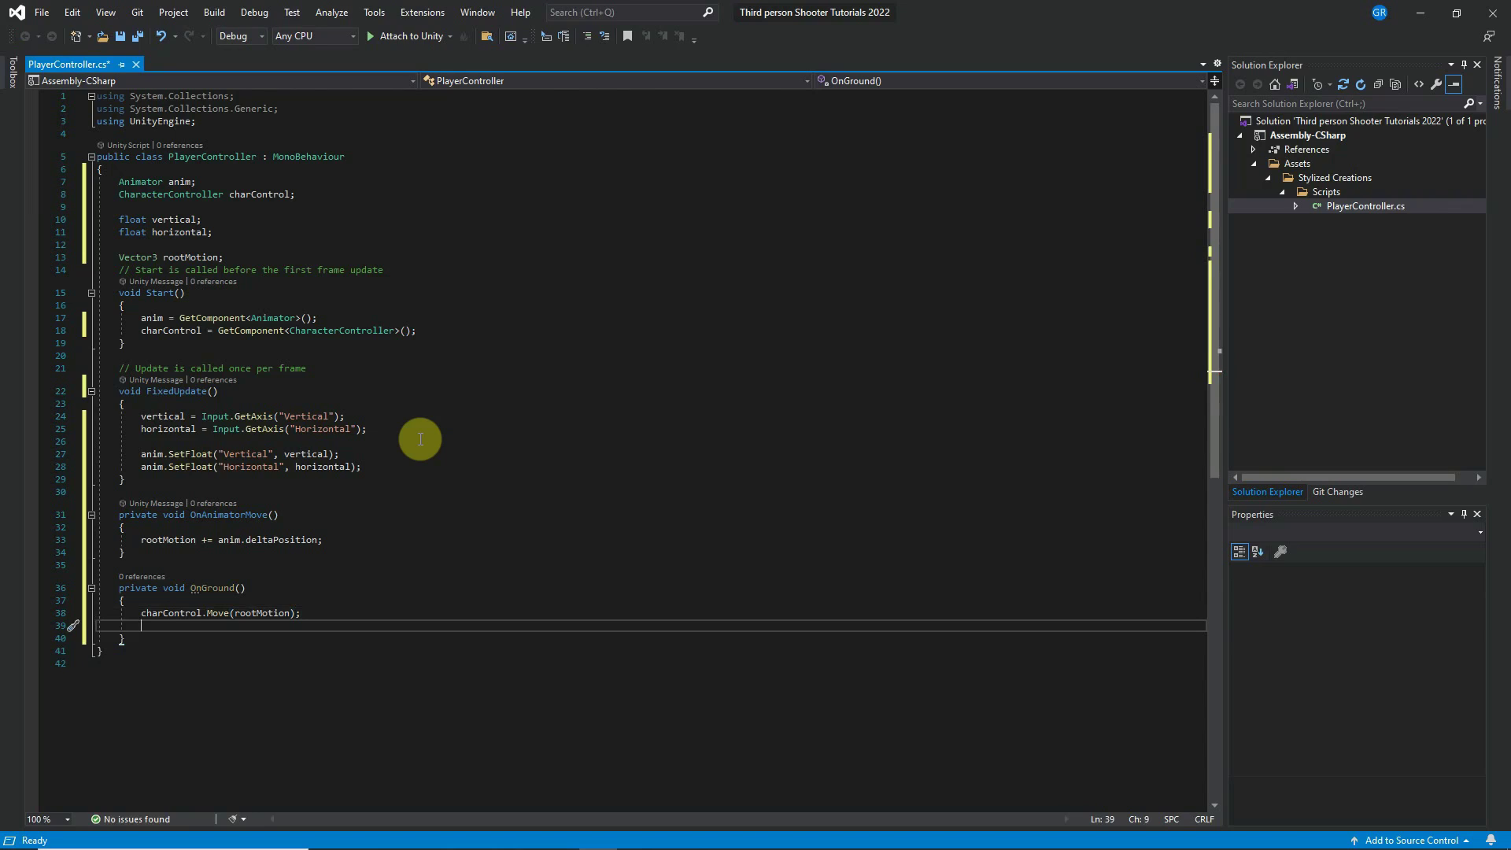
{"action": "type", "text": "rootMotion"}
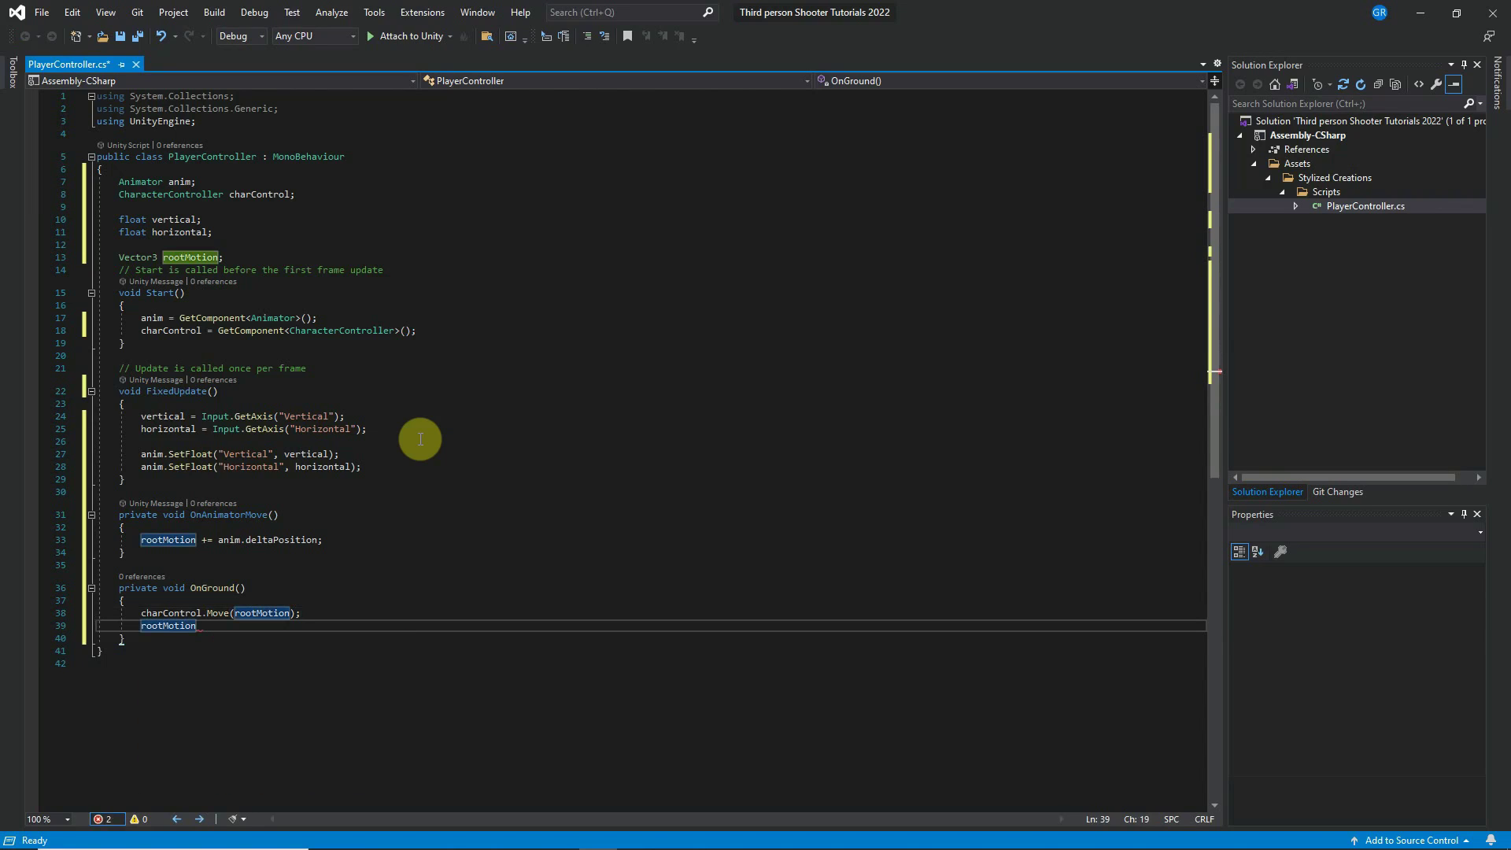
{"action": "type", "text": " = Vect"}
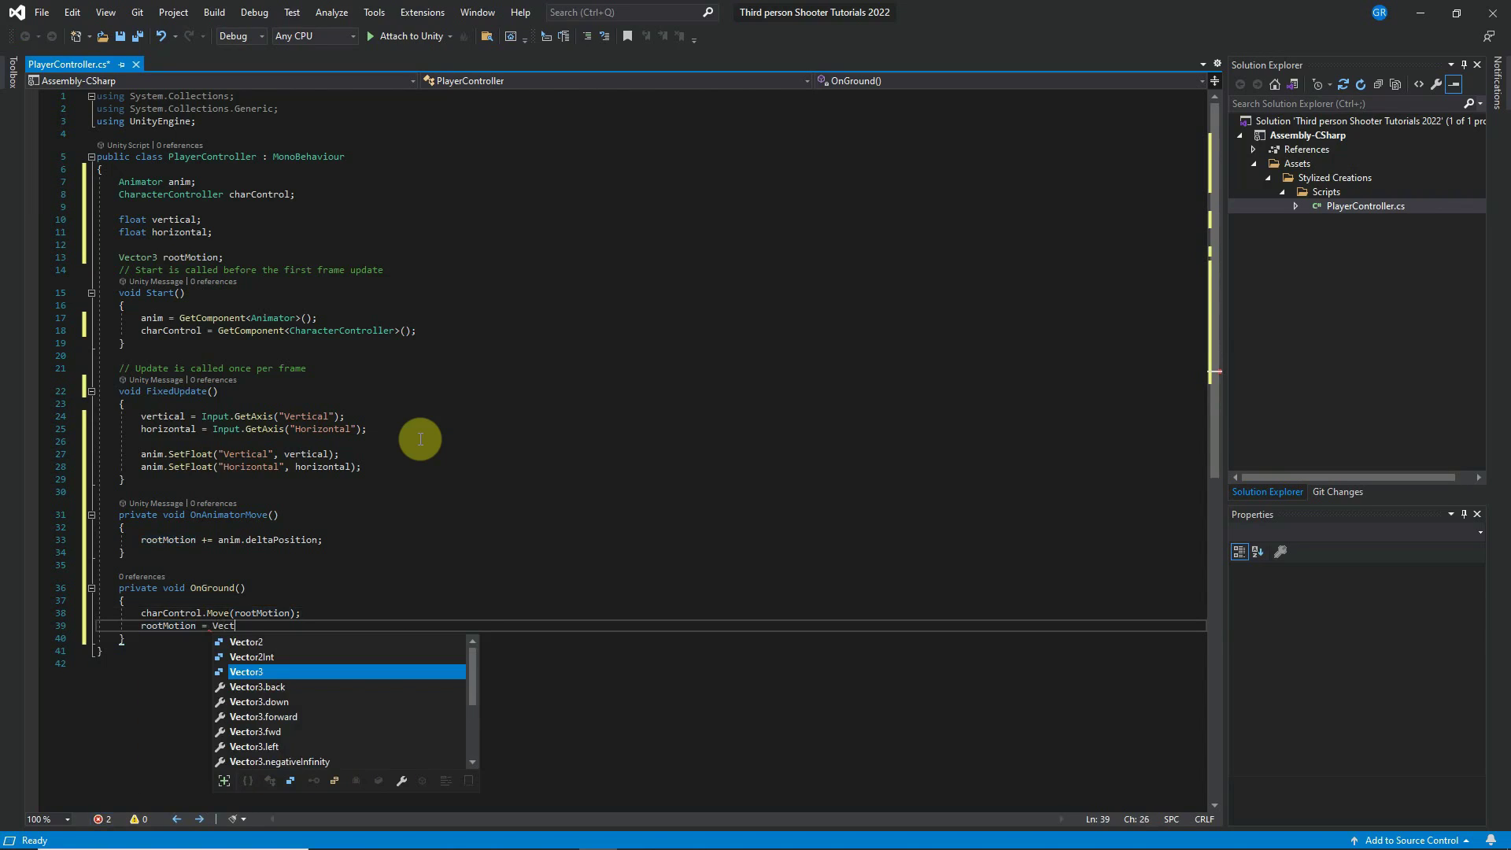
{"action": "key", "text": "Tab"}
{"action": "type", "text": ".zero"}
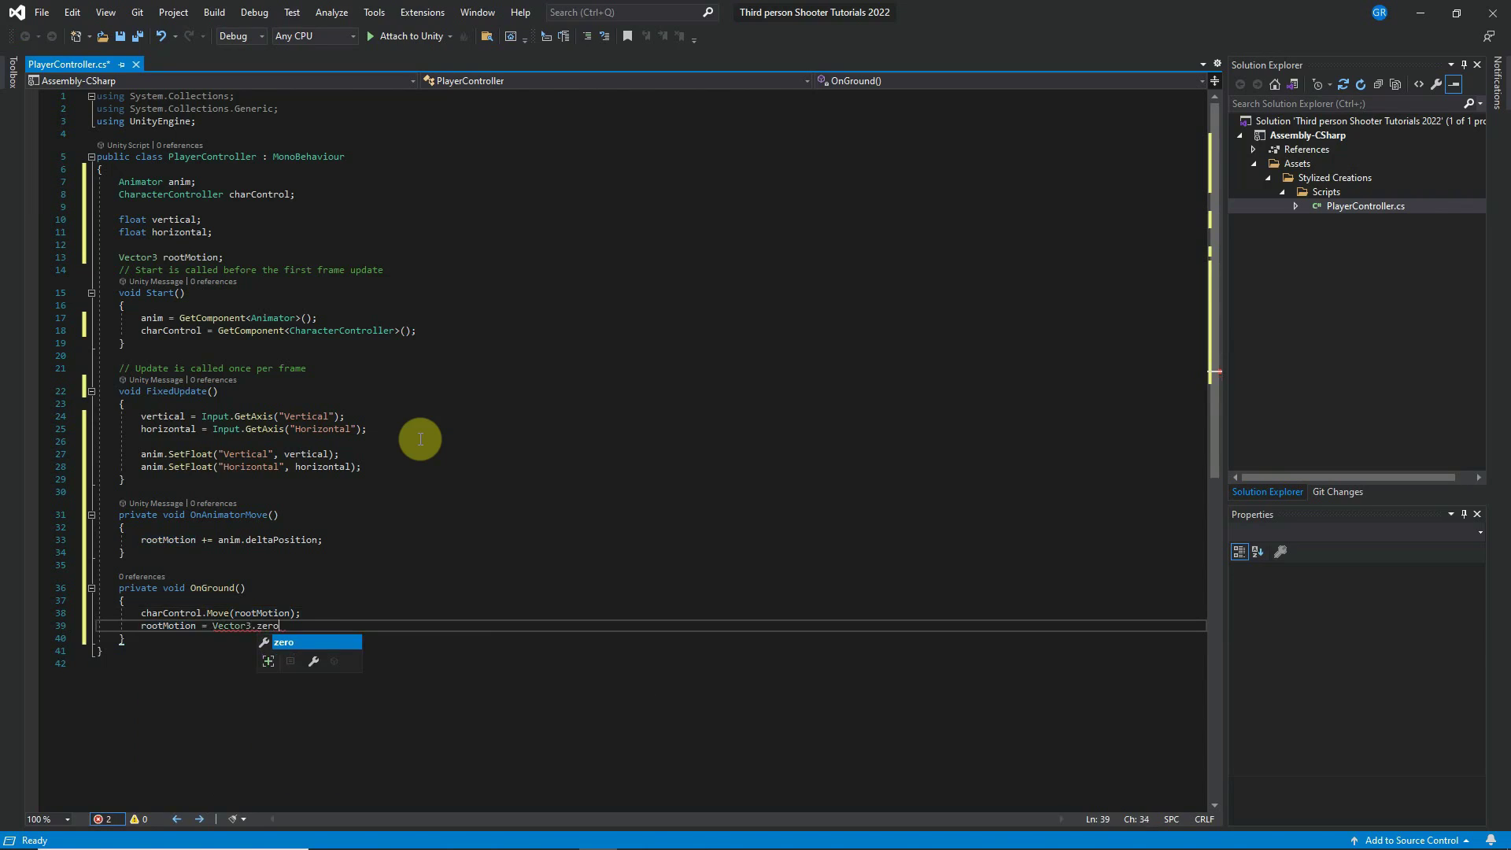
{"action": "type", "text": ";"}
At the end of FixedUpdate, below the SetFloat lines, call OnGround(); and save the script.
{"action": "key", "text": "Up"}
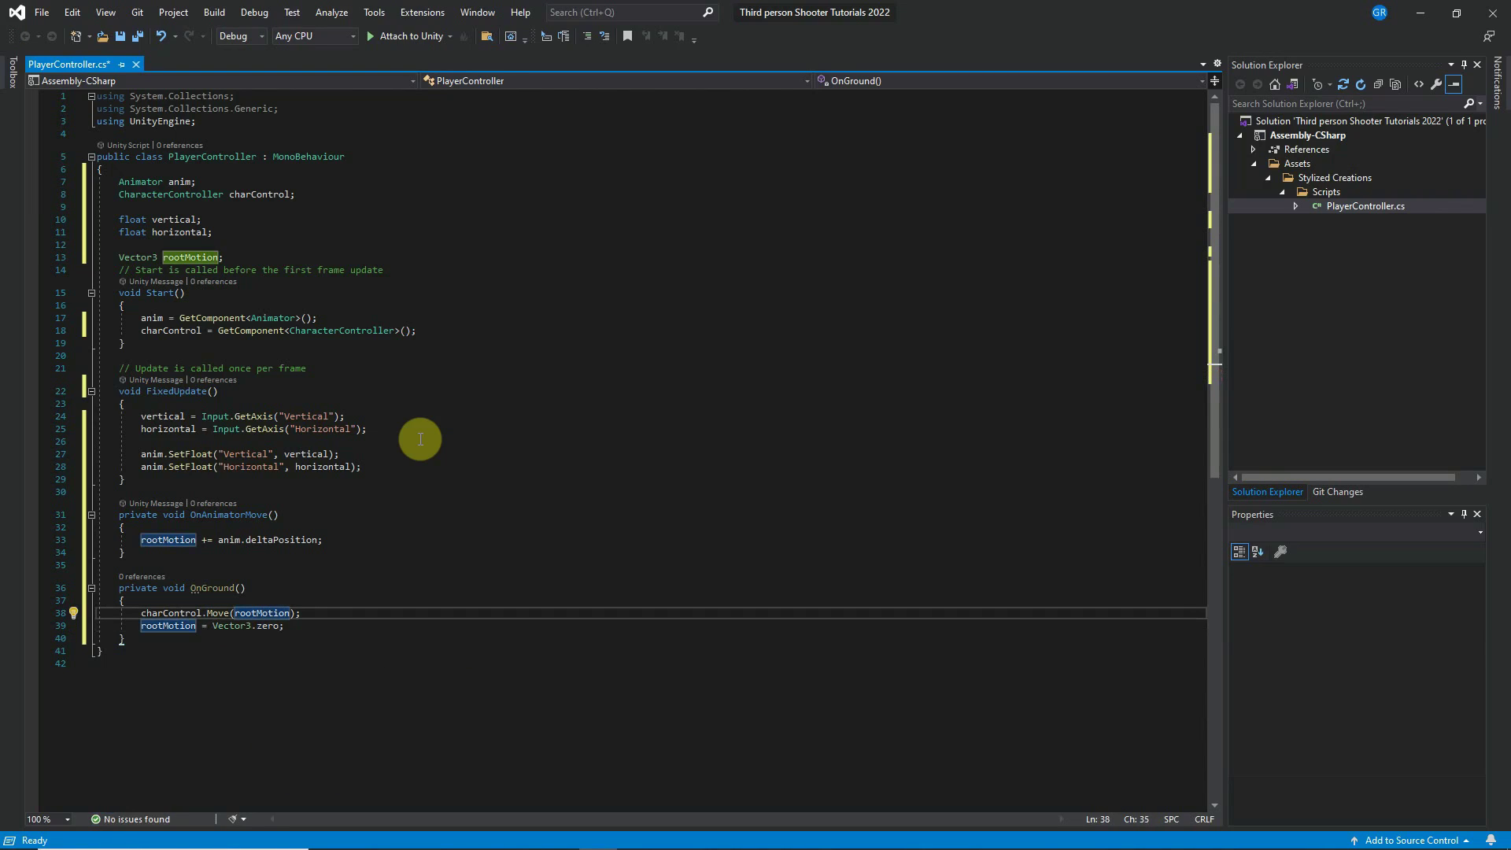
{"action": "key", "text": "Up"}
{"action": "key", "text": "Up"}
{"action": "key", "text": "Up"}
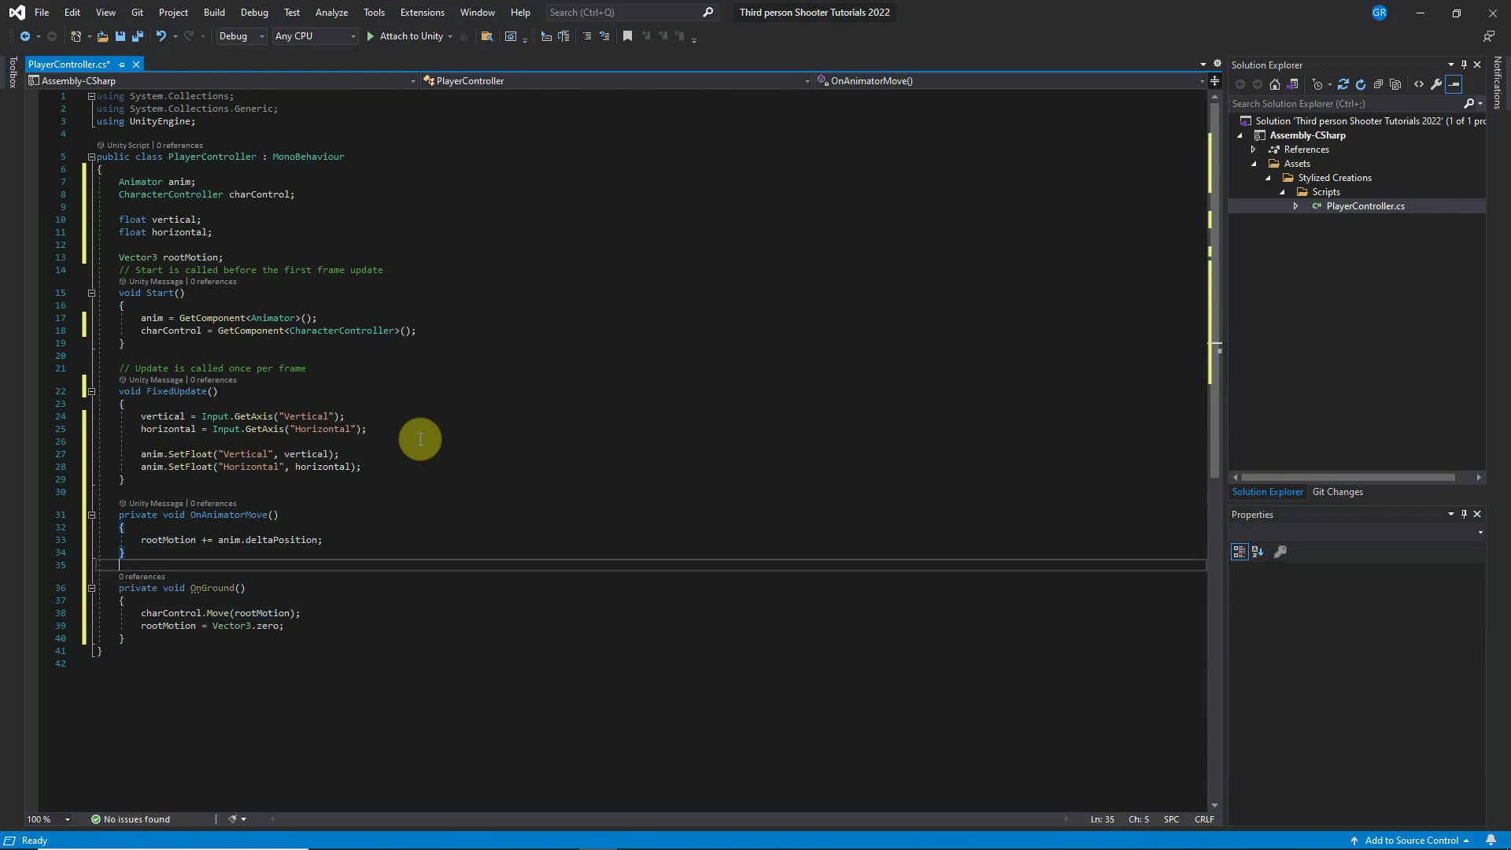
{"action": "key", "text": "Up"}
{"action": "key", "text": "Up"}
{"action": "key", "text": "Up"}
{"action": "key", "text": "Up"}
{"action": "key", "text": "Up"}
{"action": "key", "text": "Up"}
{"action": "key", "text": "Up"}
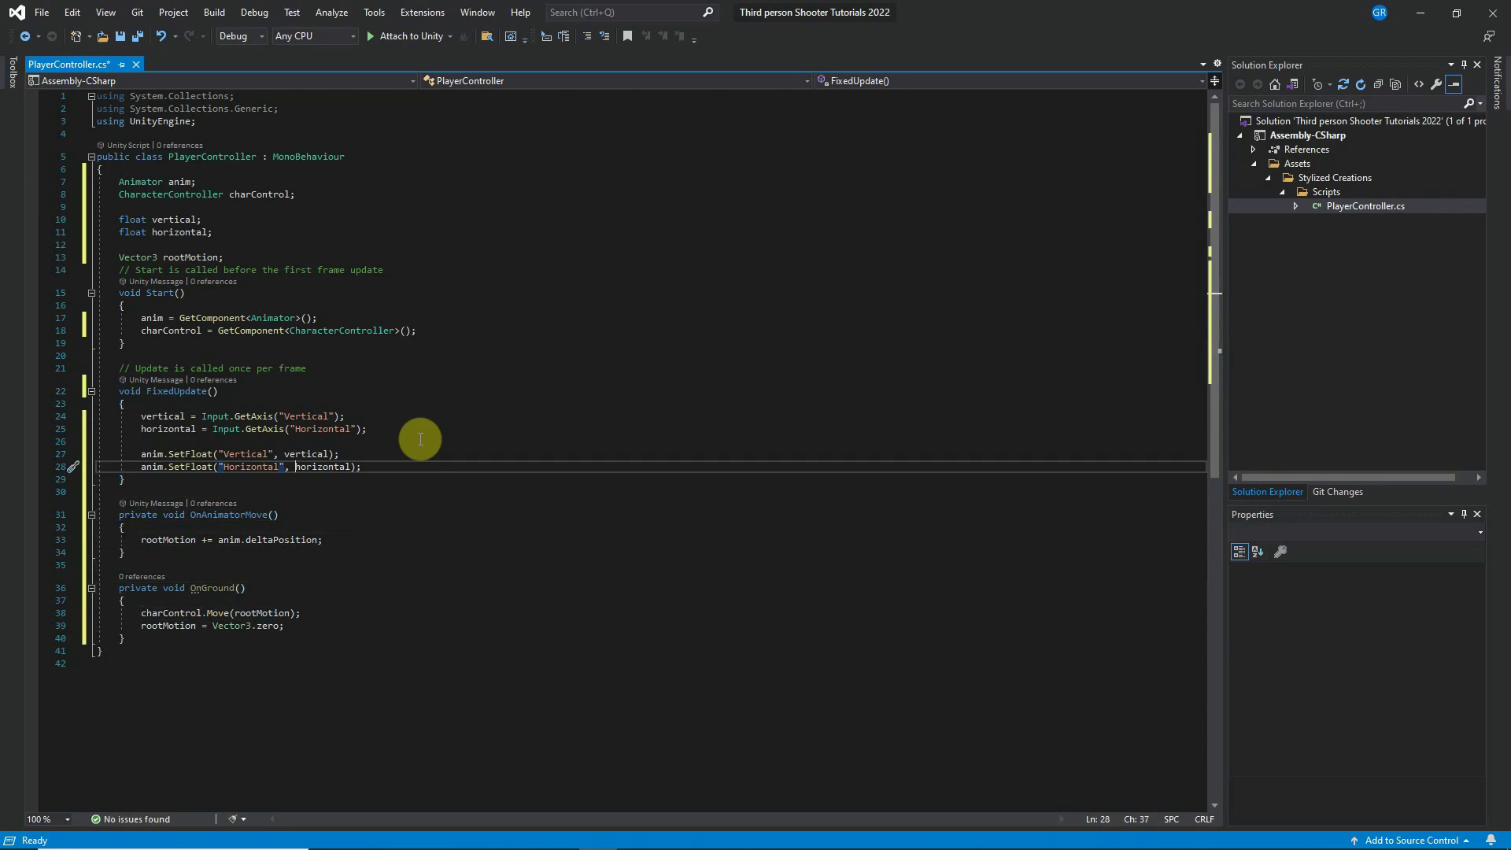
{"action": "key", "text": "ctrl+Right"}
{"action": "key", "text": "ctrl+Right"}
{"action": "key", "text": "Return"}
{"action": "key", "text": "Return"}
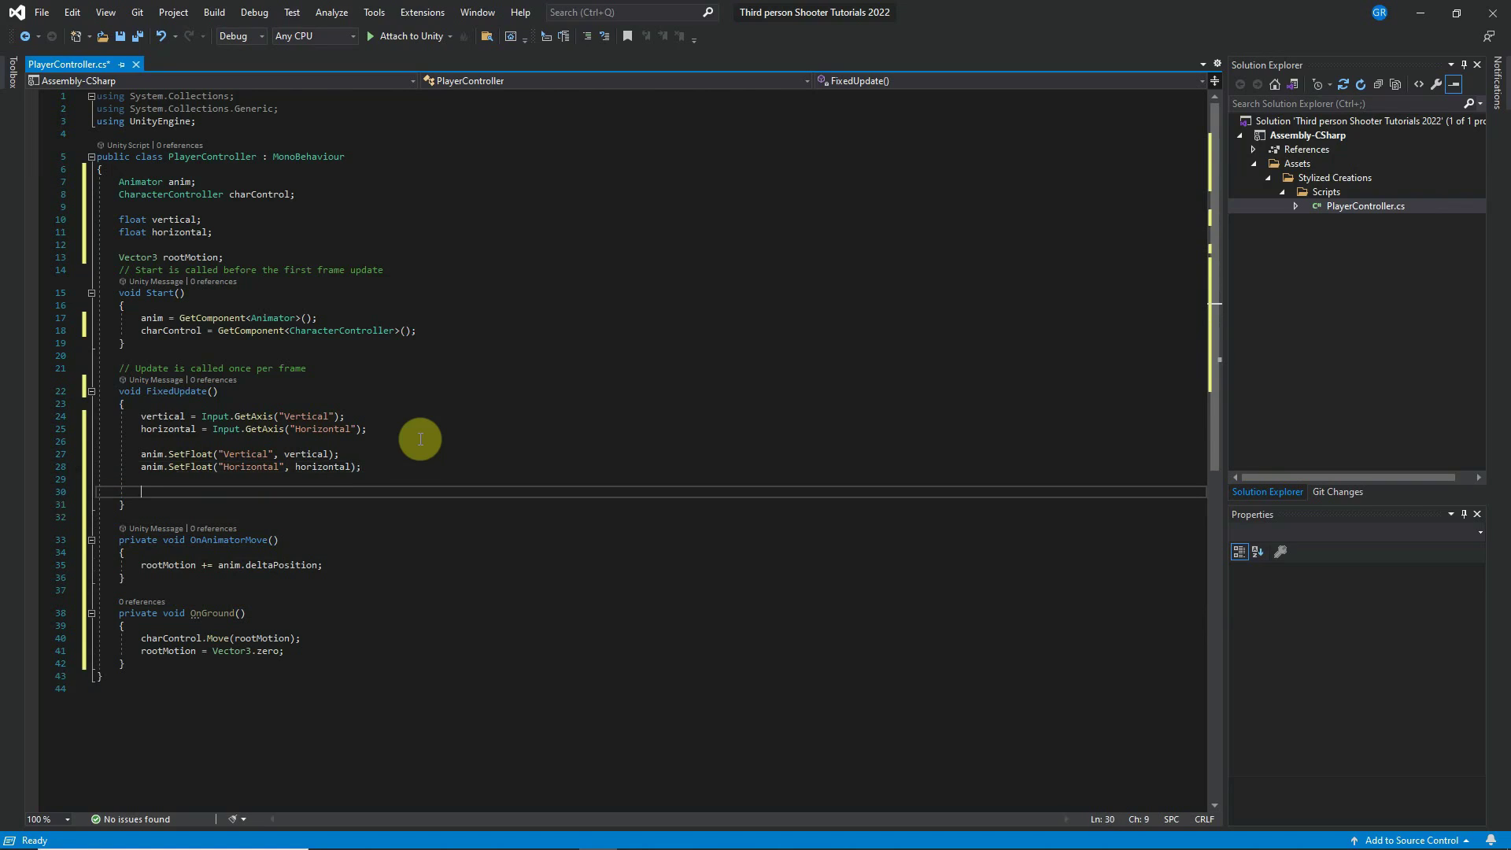
{"action": "type", "text": "OnGround()"}
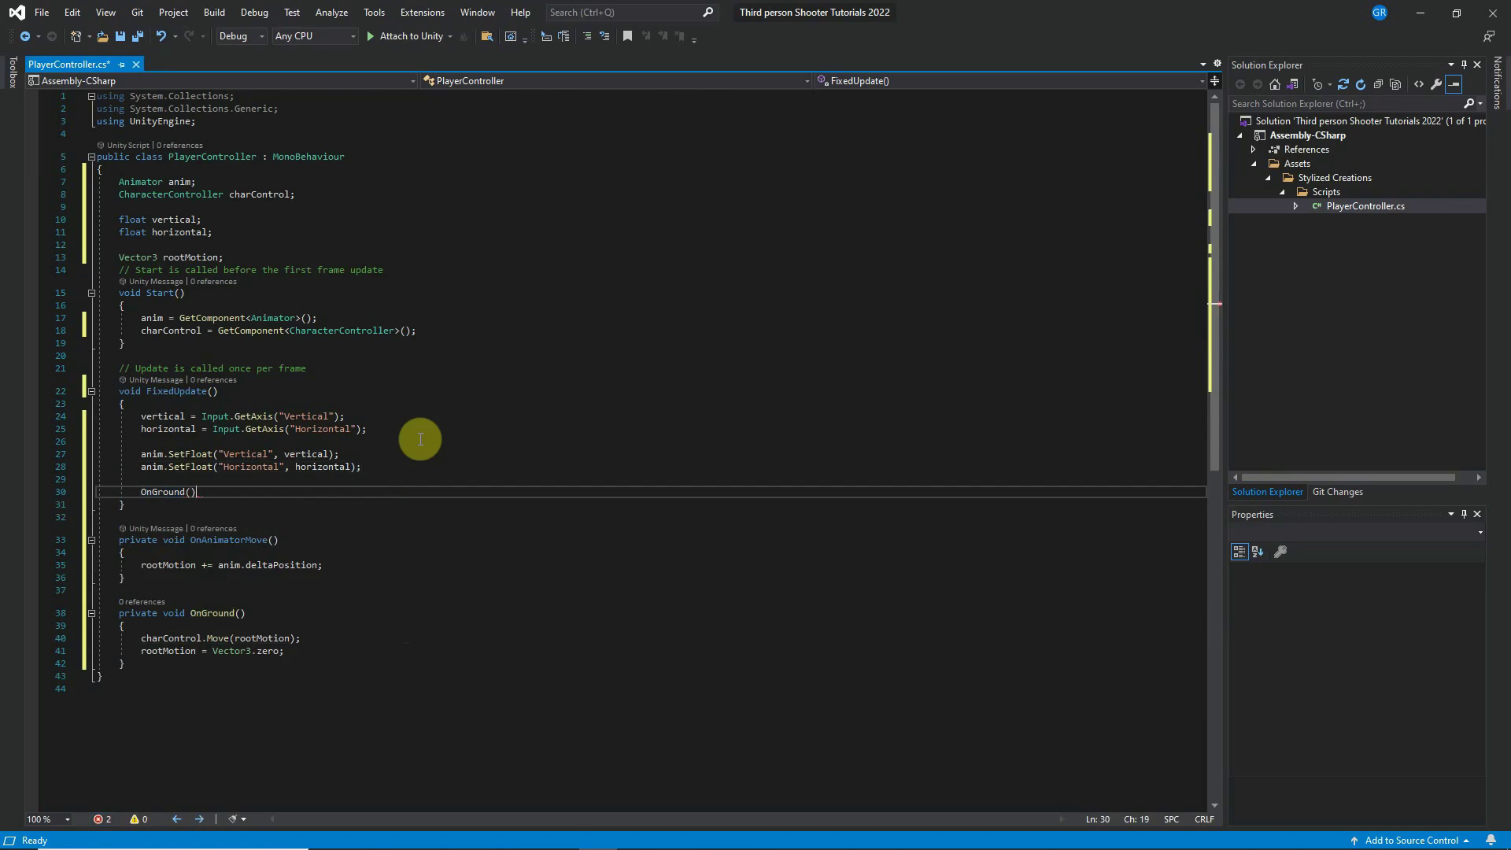
{"action": "type", "text": ";"}
{"action": "key", "text": "ctrl+s"}
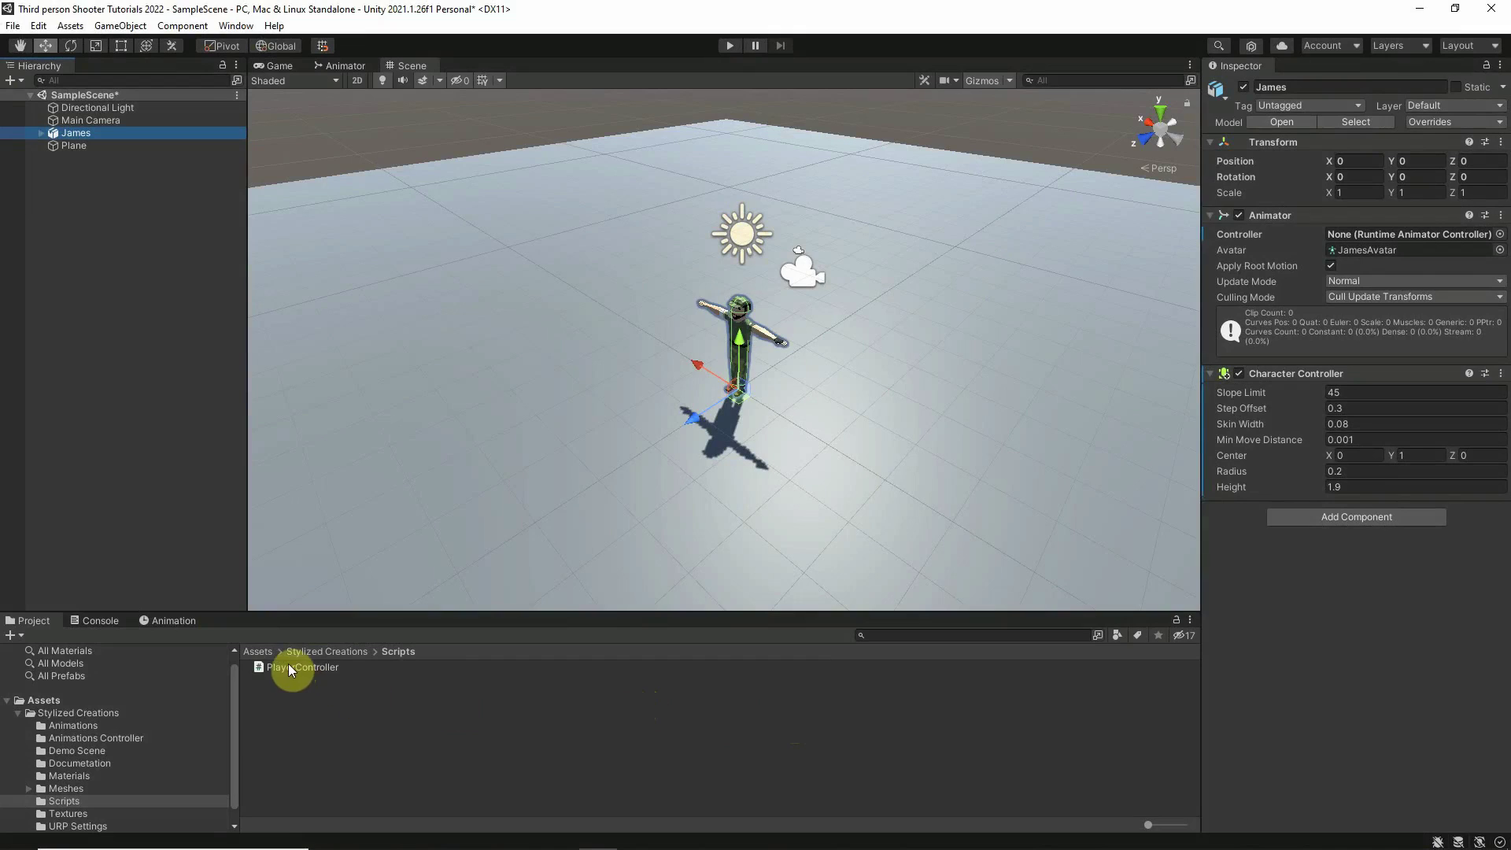
In Unity, attach the PlayerController script to James and assign PlayerAnimController as his Animator's controller.
{"action": "left_click_drag", "start_coordinate": [272, 665], "coordinate": [1314, 577]}
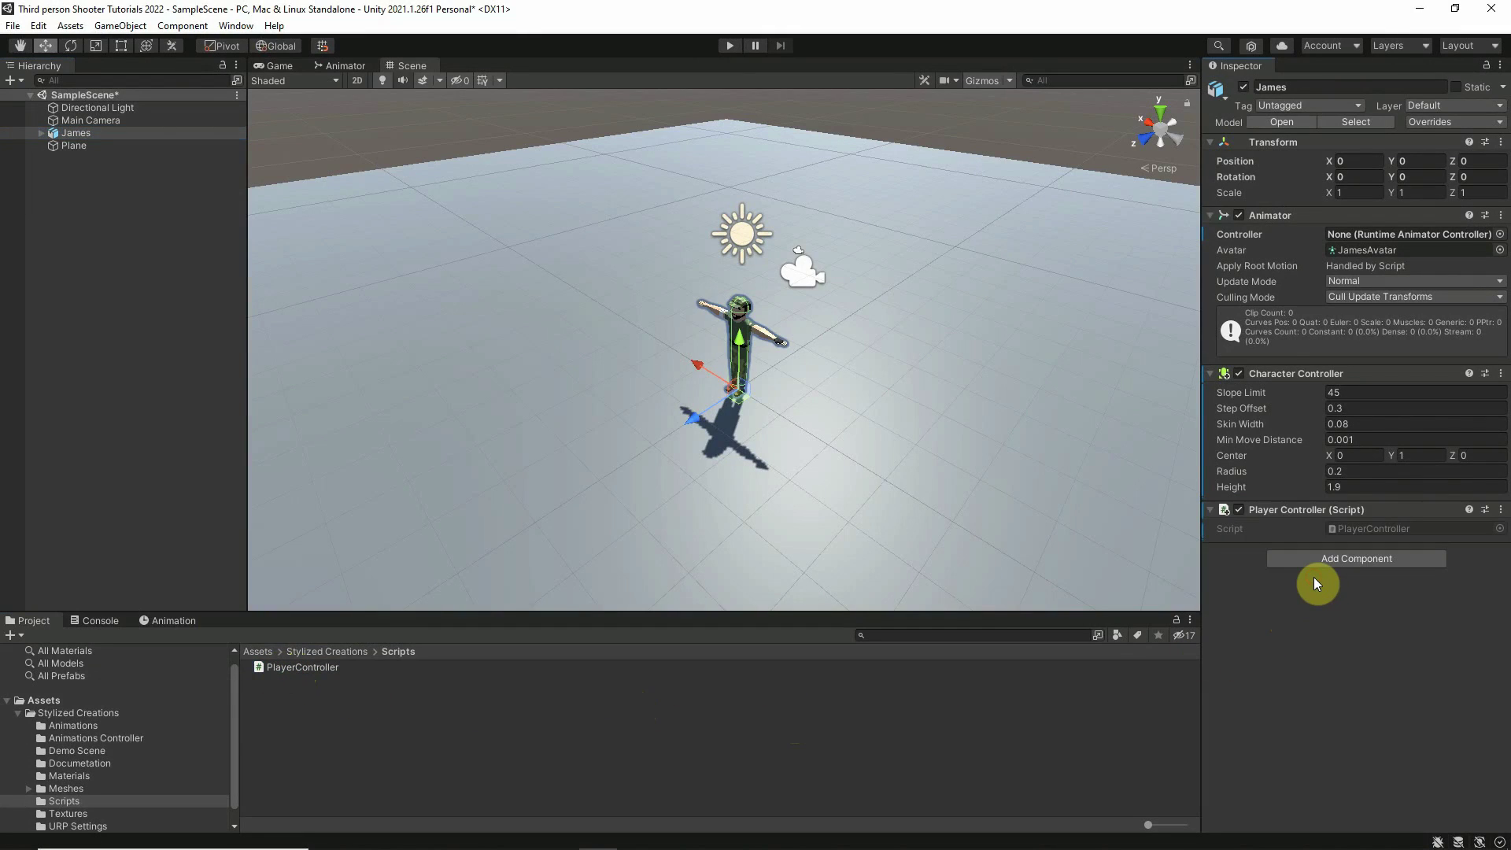
{"action": "left_click", "coordinate": [1500, 234]}
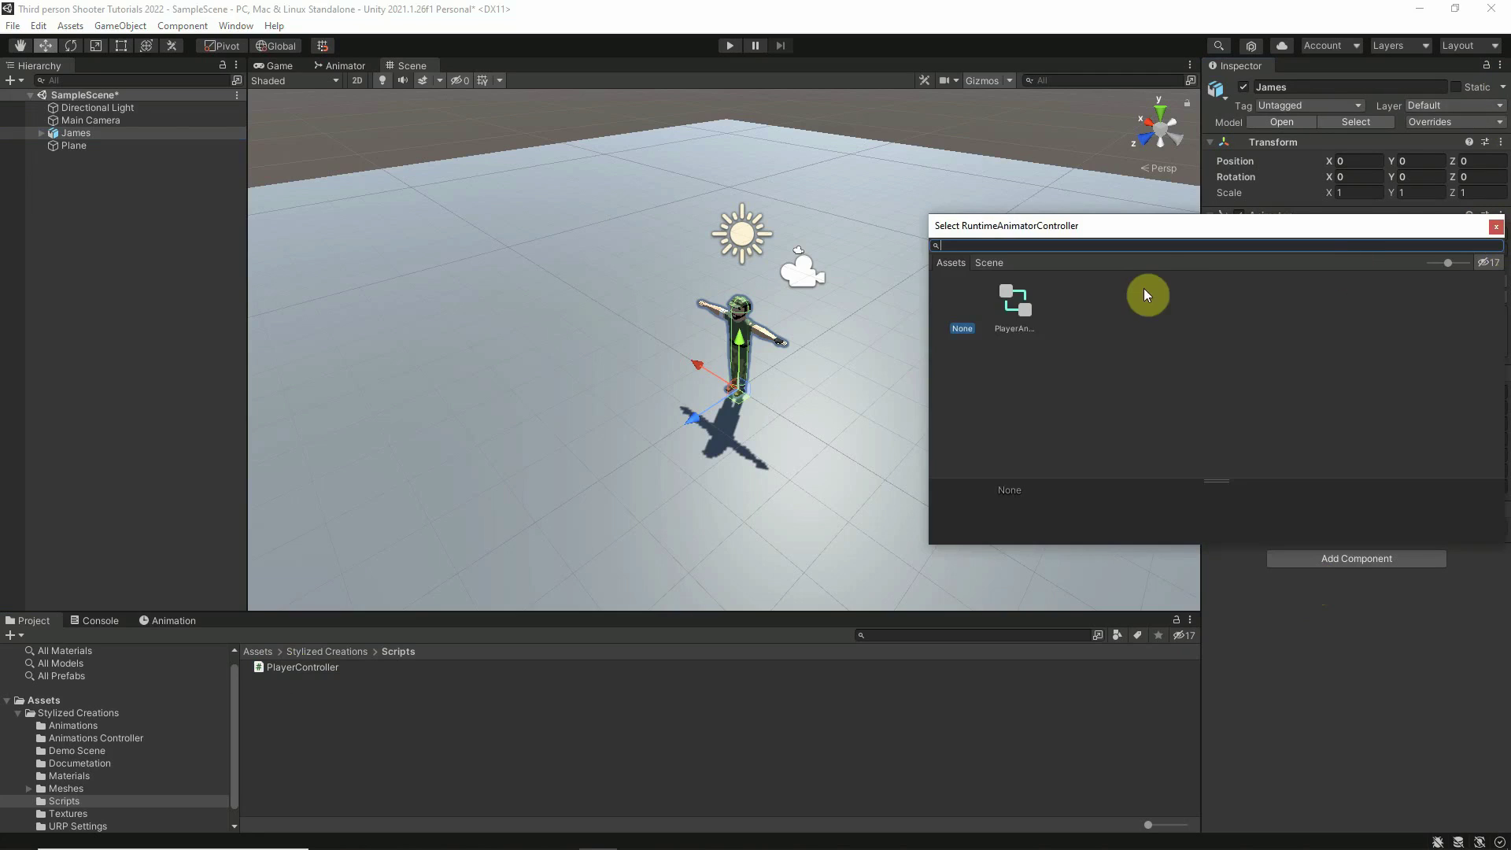
{"action": "double_click", "coordinate": [1023, 313]}
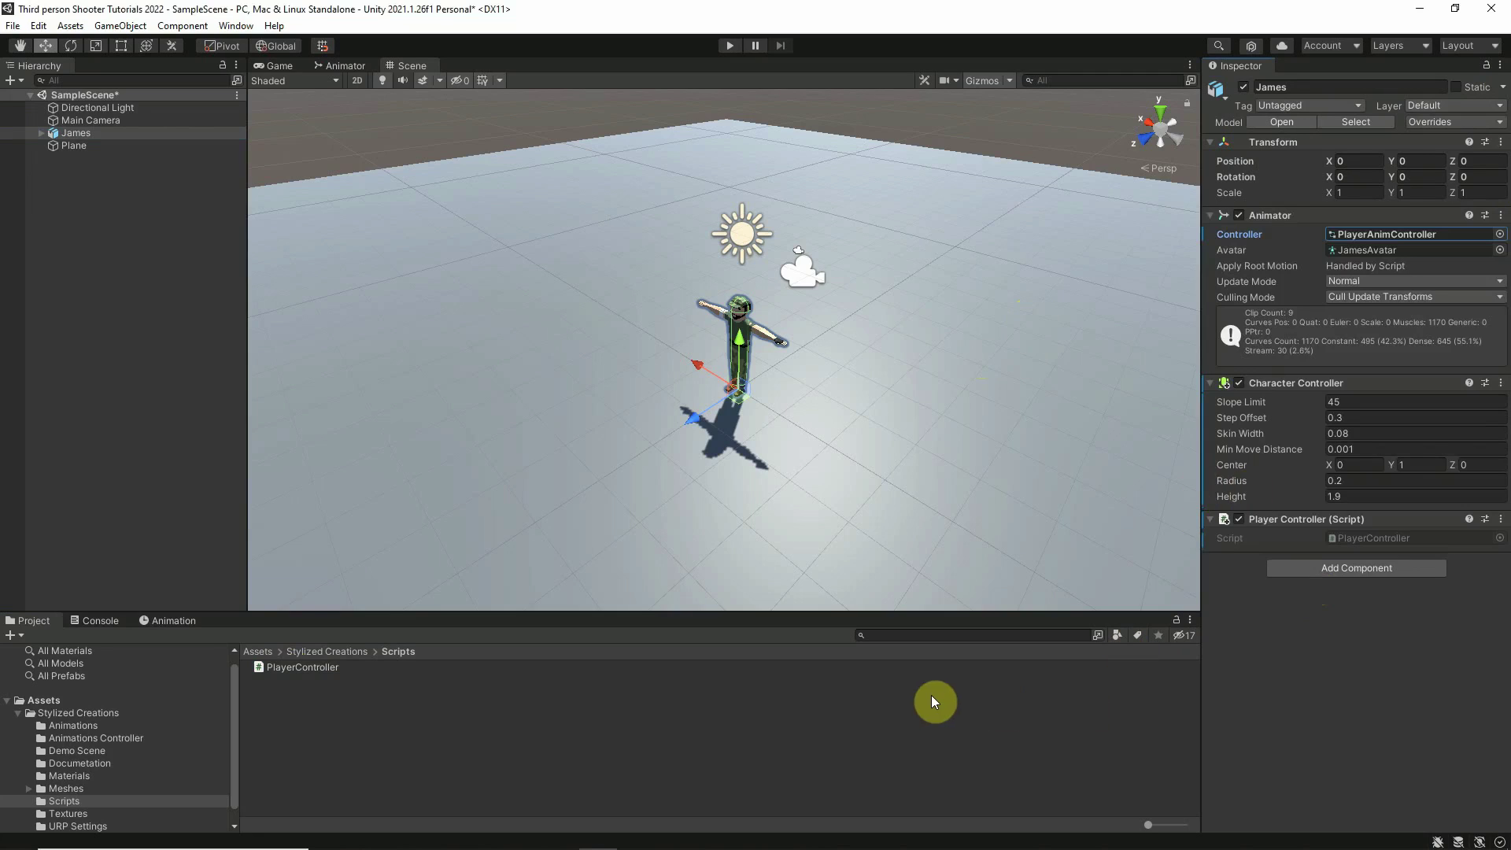
Play the scene, test James running forward, backward, sideways and diagonally, and stop play mode.
{"action": "left_click", "coordinate": [729, 45]}
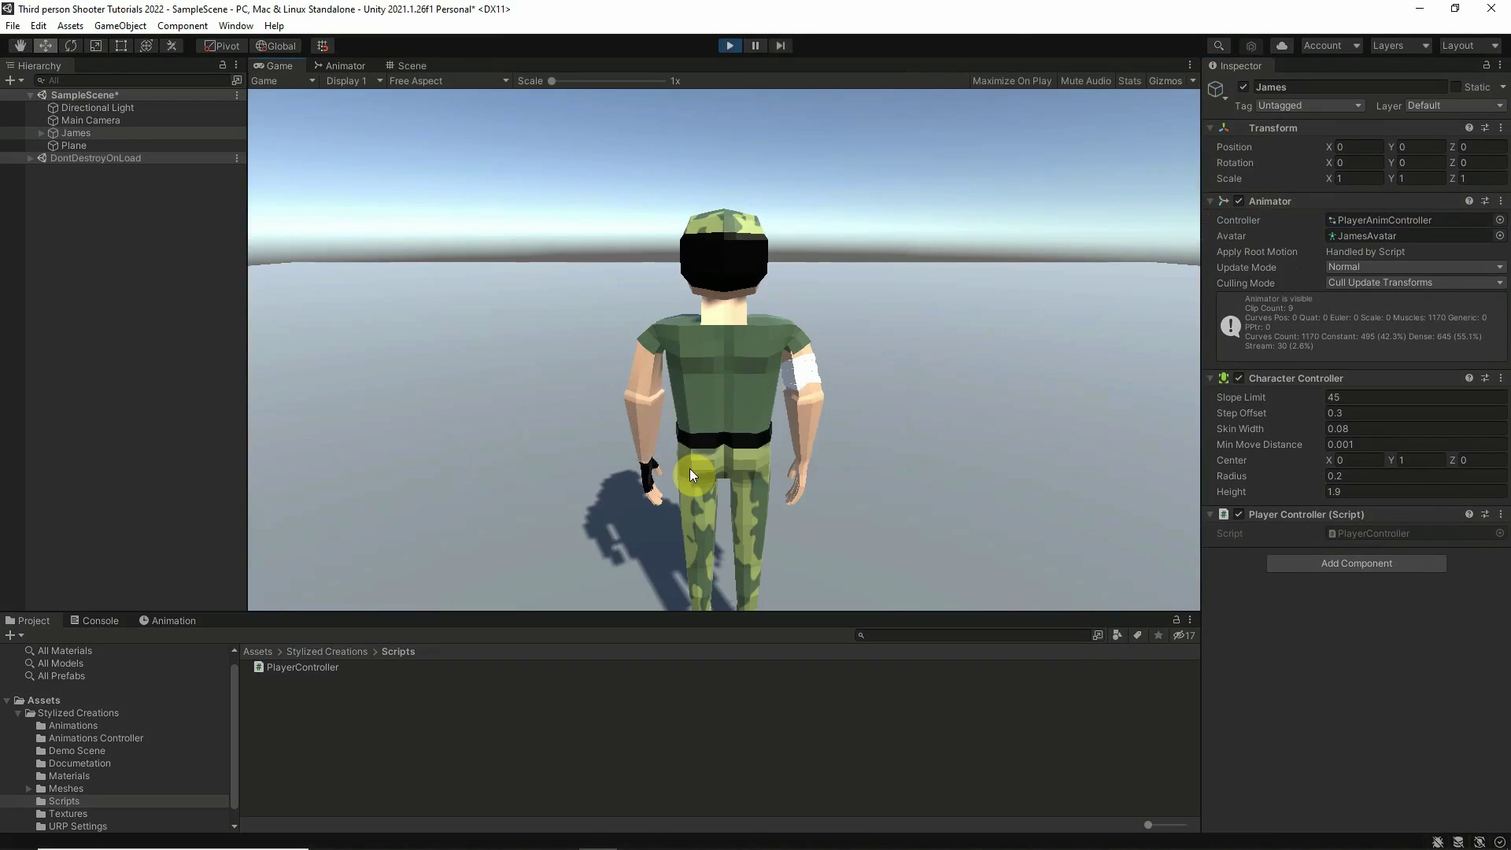
{"action": "key", "text": "w"}
{"action": "key", "text": "a"}
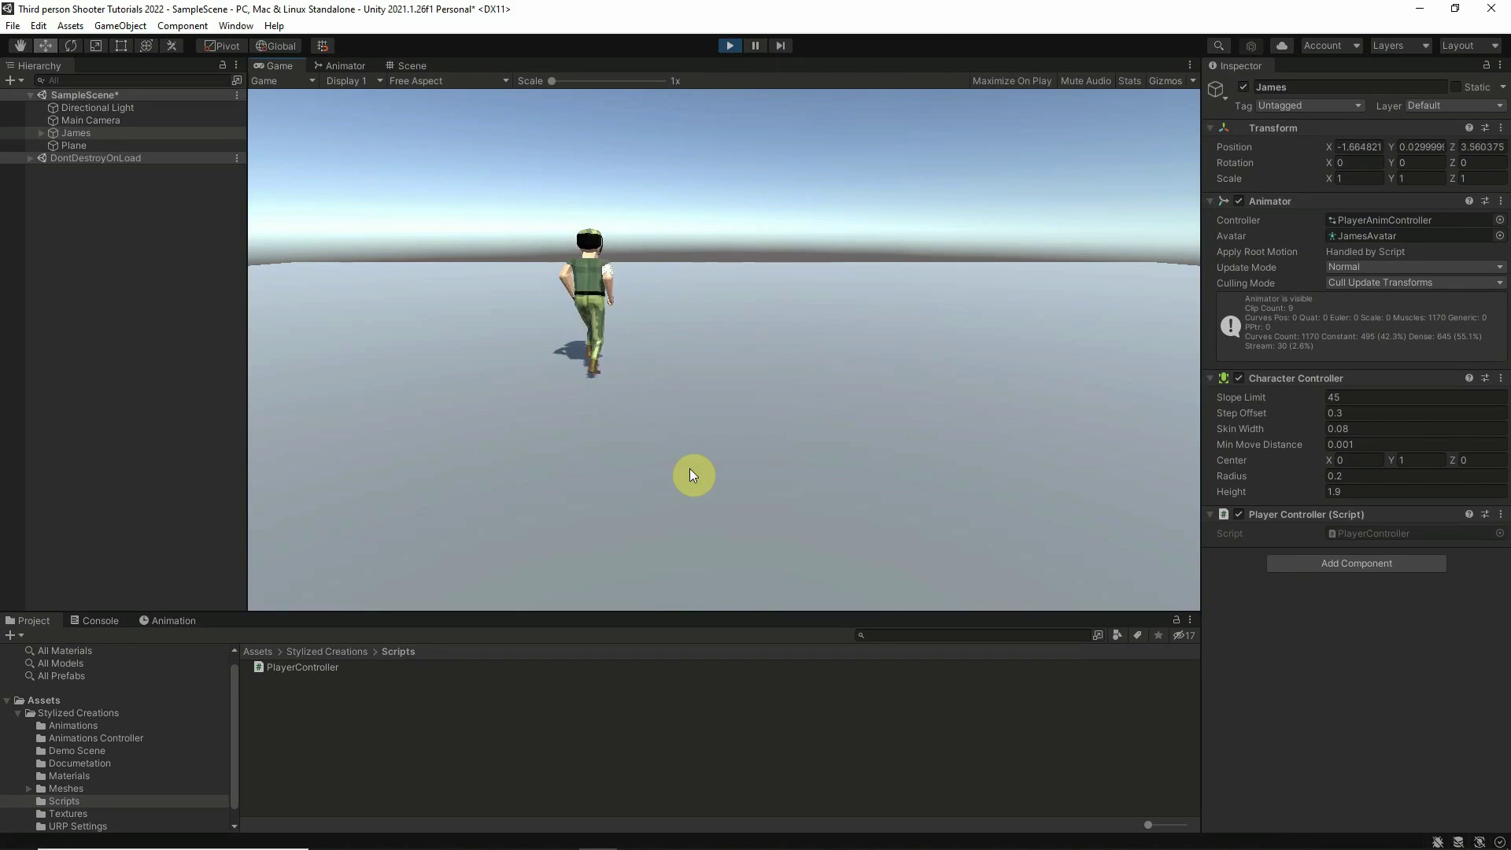
{"action": "key", "text": "d"}
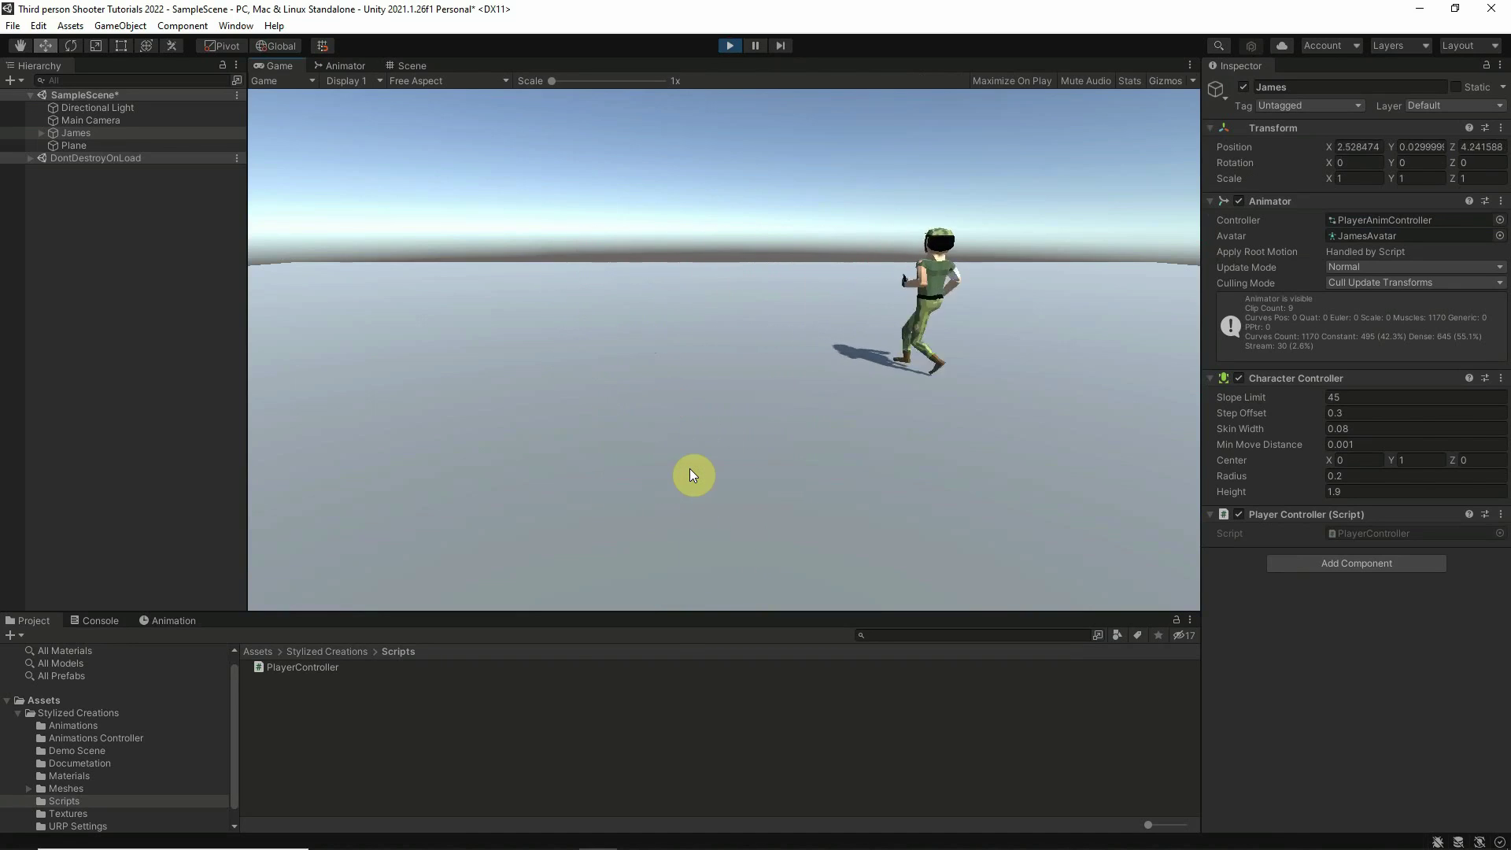
{"action": "key", "text": "s"}
{"action": "key", "text": "a"}
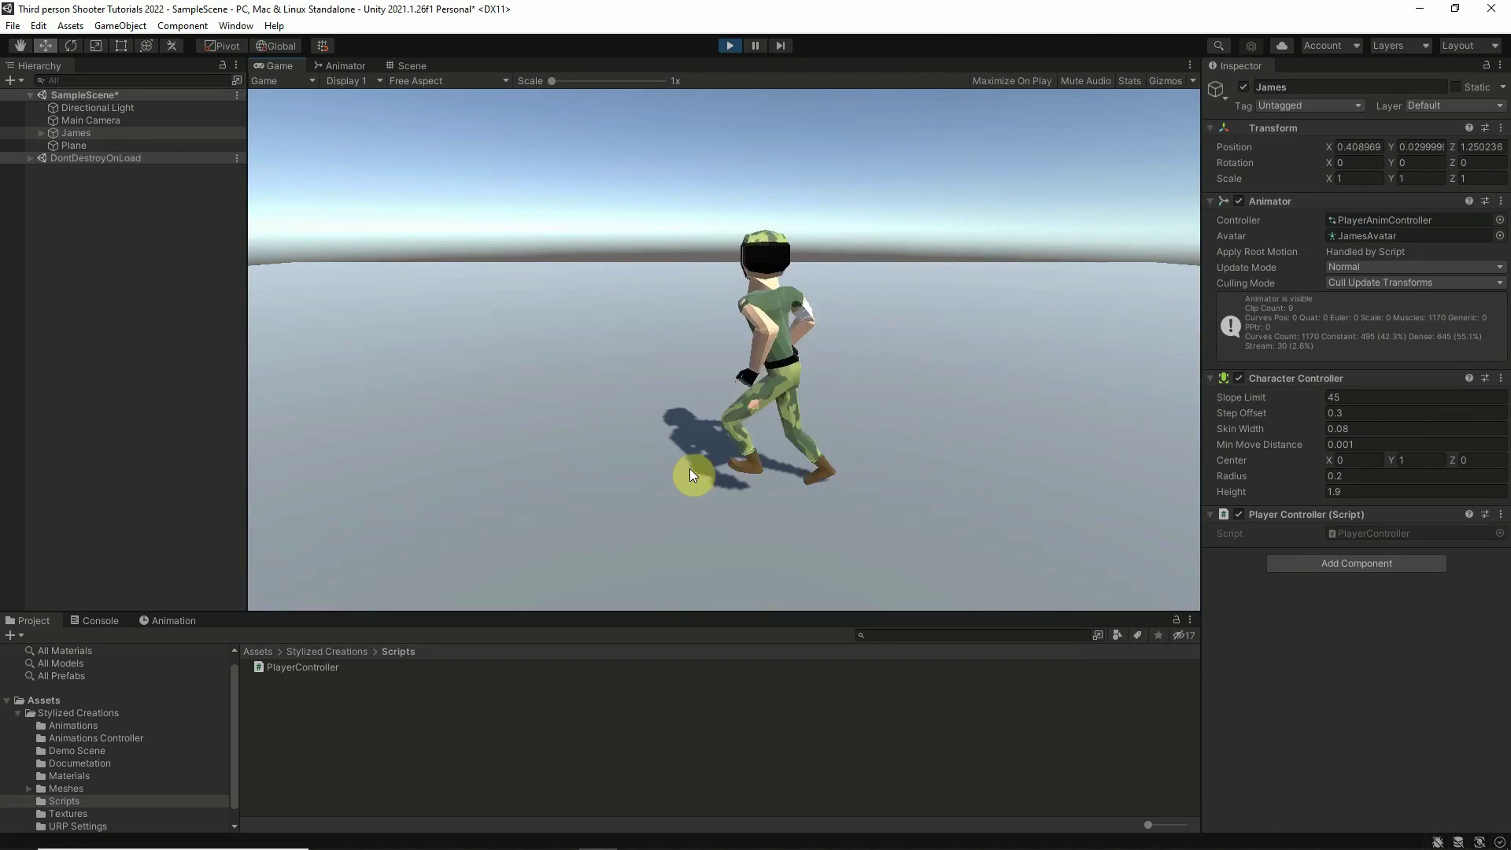
{"action": "key", "text": "d"}
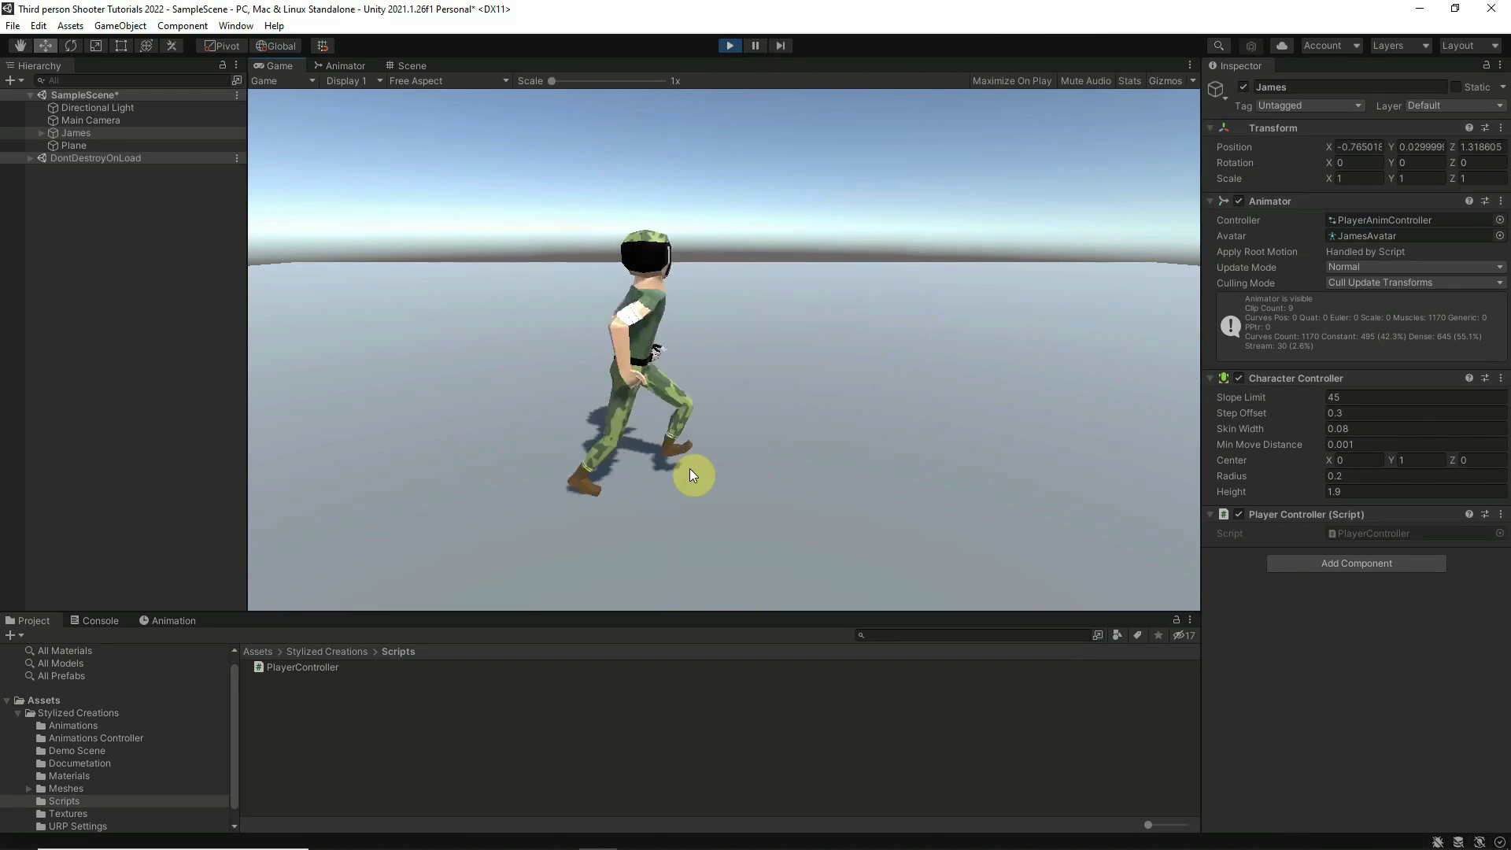
{"action": "key", "text": "w"}
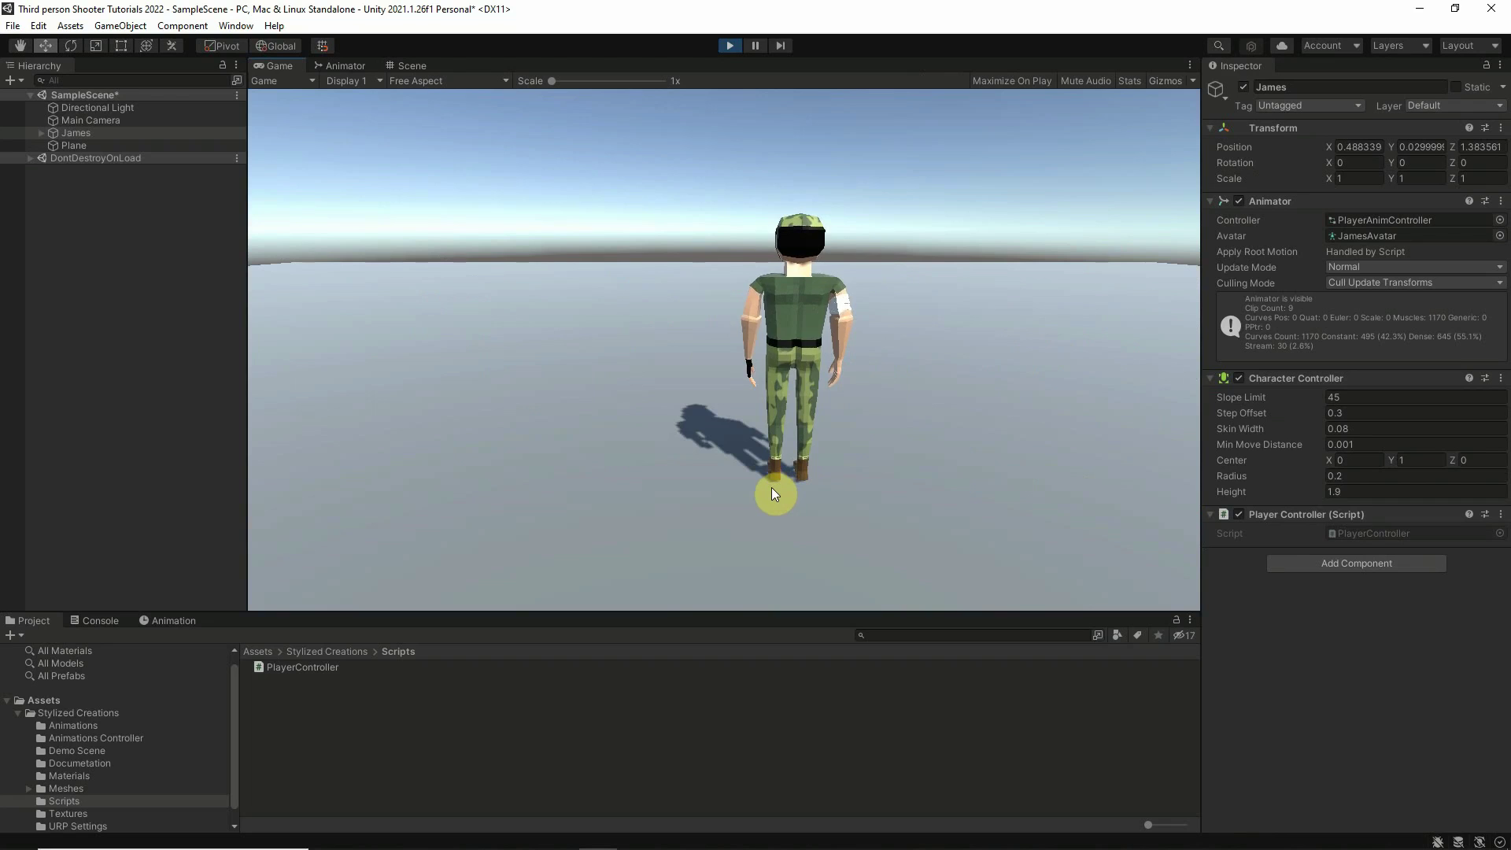
{"action": "key", "text": "d"}
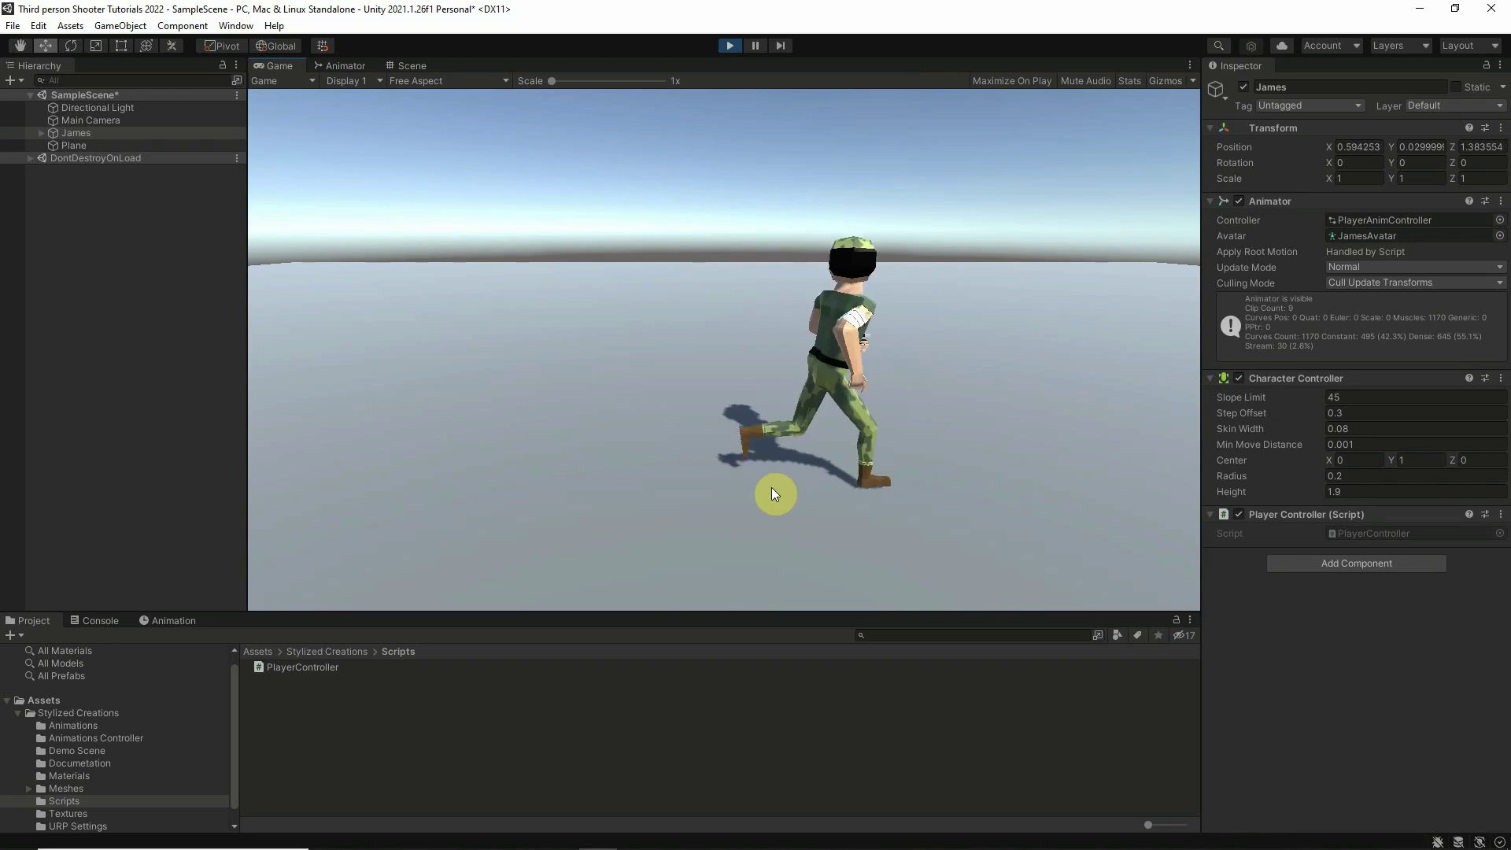
{"action": "key", "text": "a"}
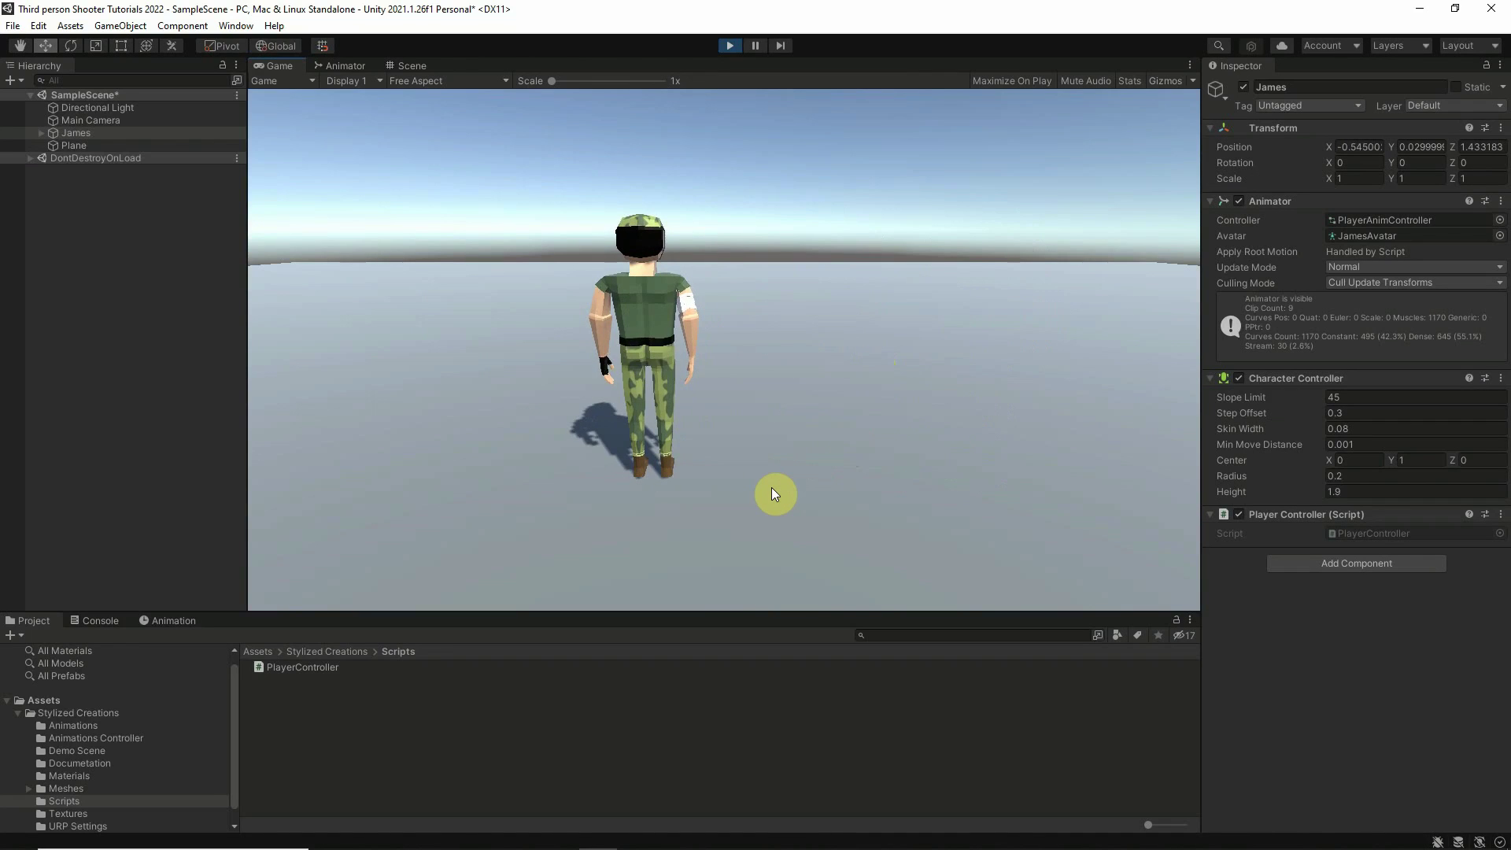
{"action": "key", "text": "d"}
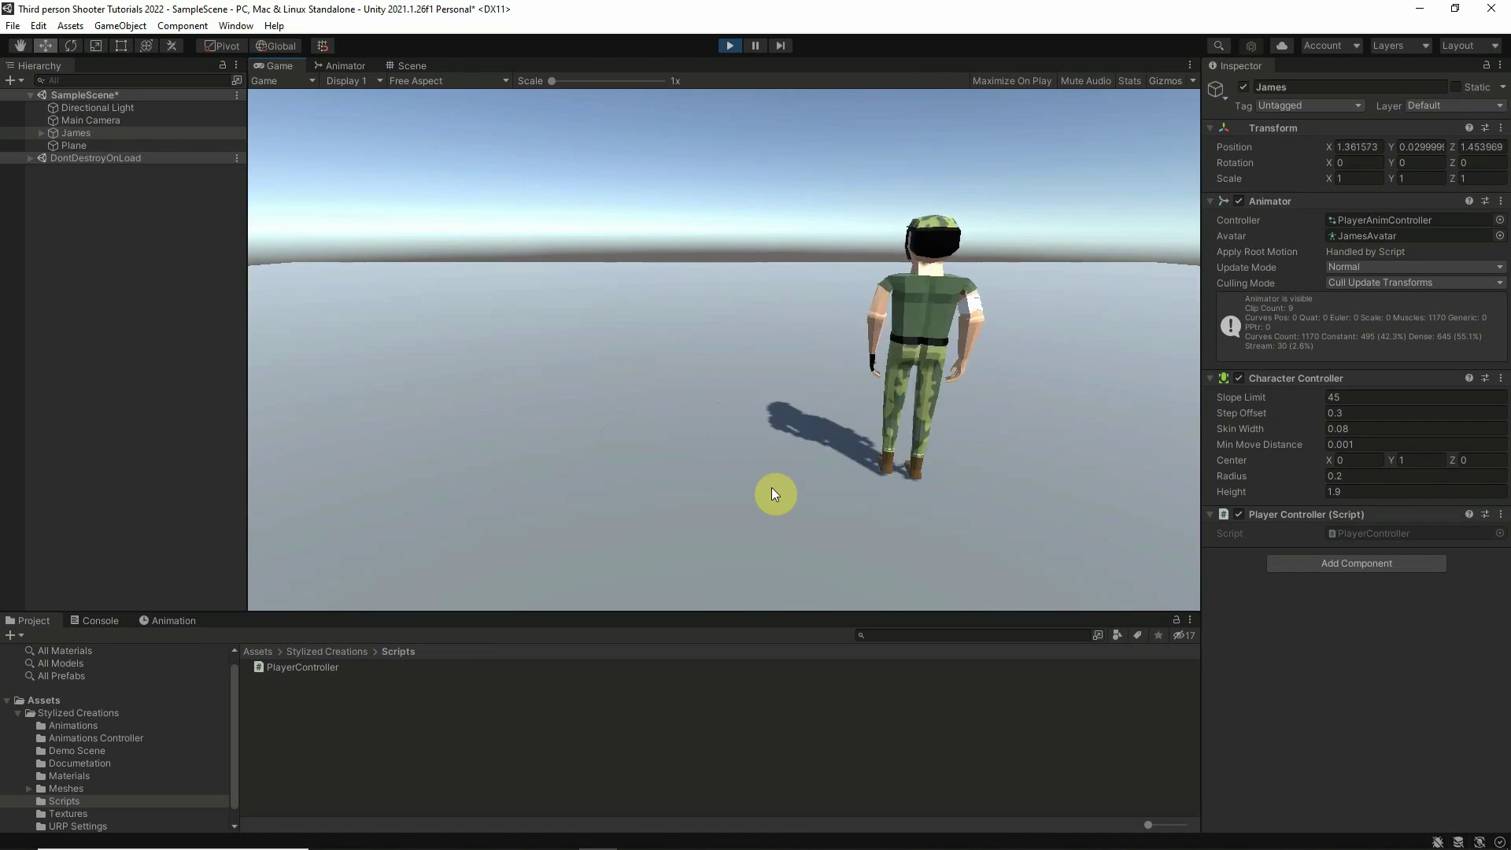
{"action": "key", "text": "a"}
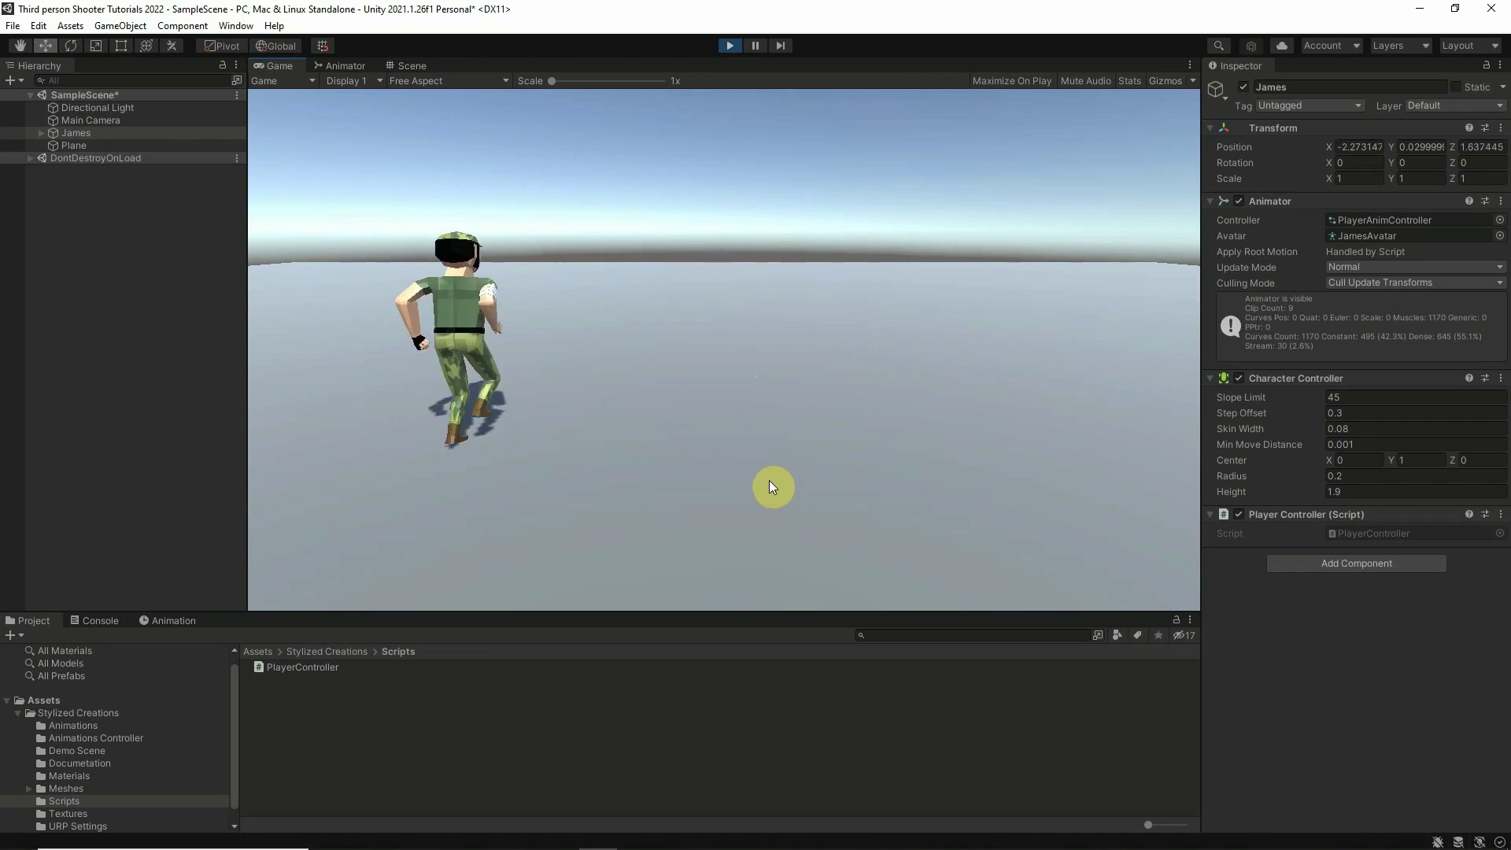
{"action": "key", "text": "w"}
{"action": "key", "text": "d"}
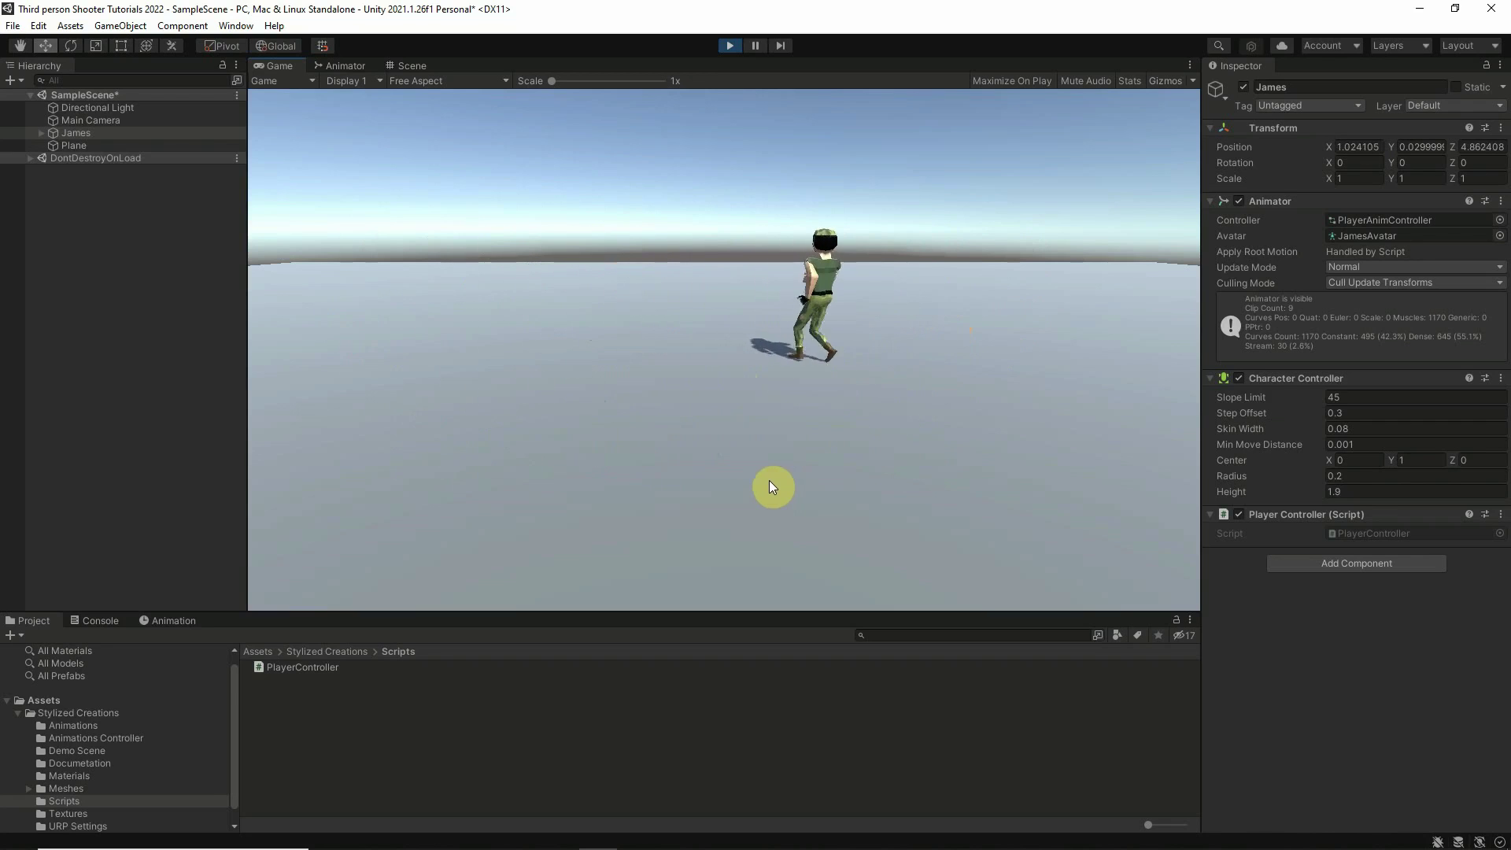
{"action": "key", "text": "s"}
{"action": "key", "text": "a"}
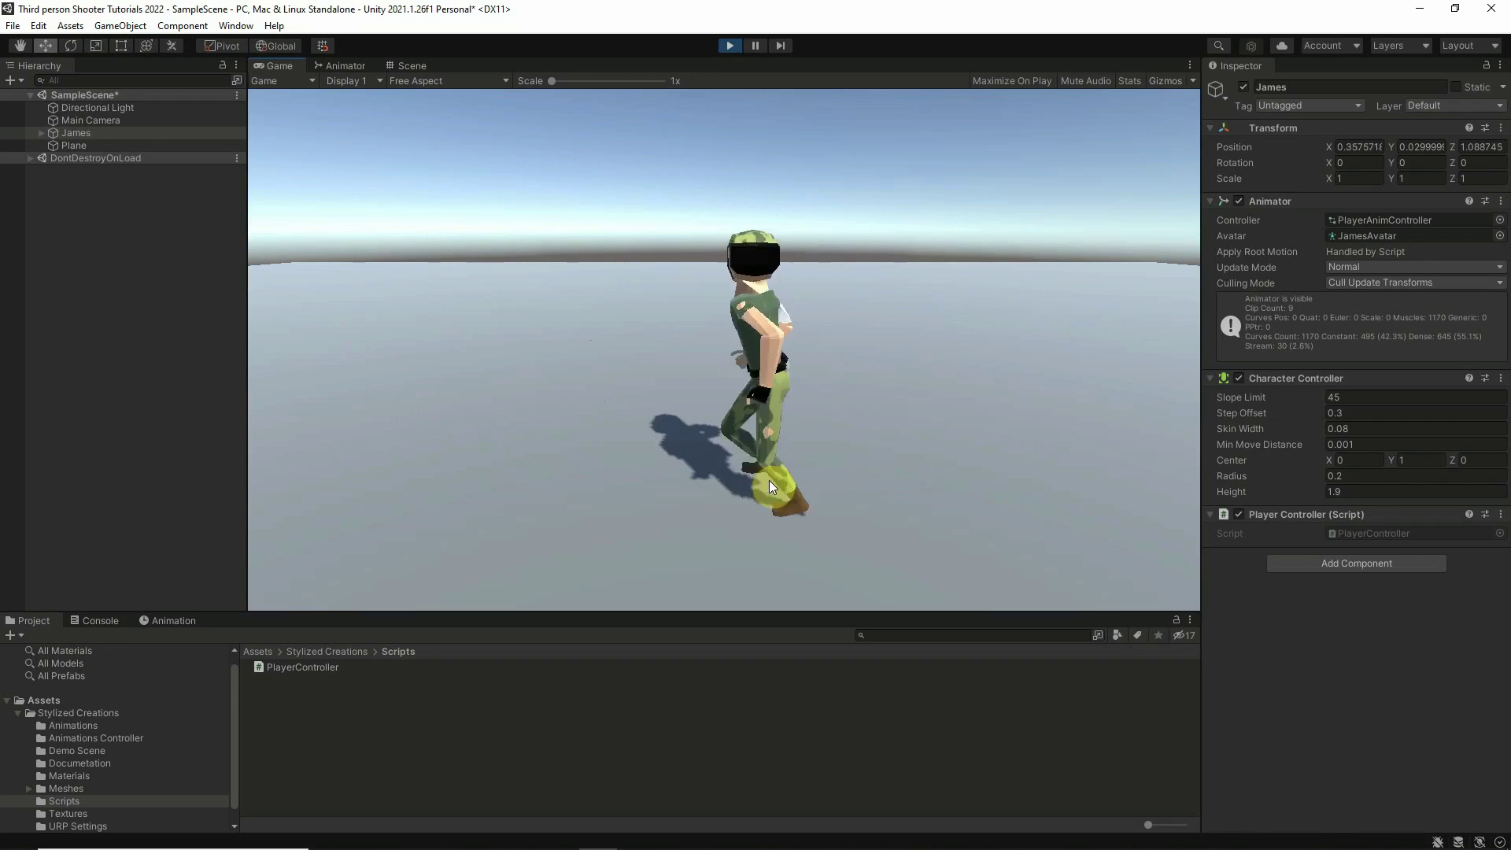
{"action": "left_click", "coordinate": [732, 45]}
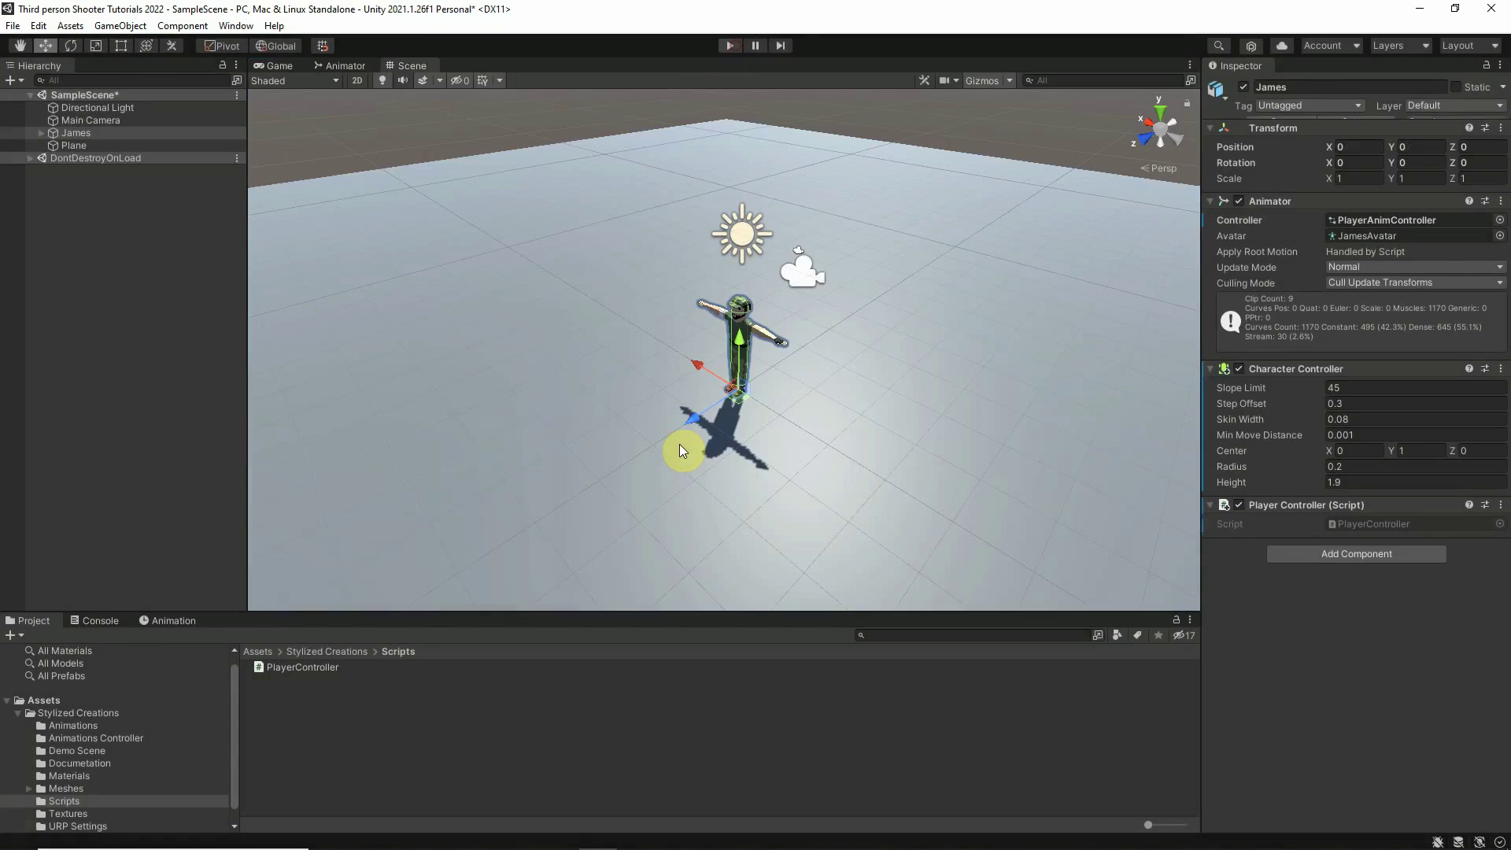